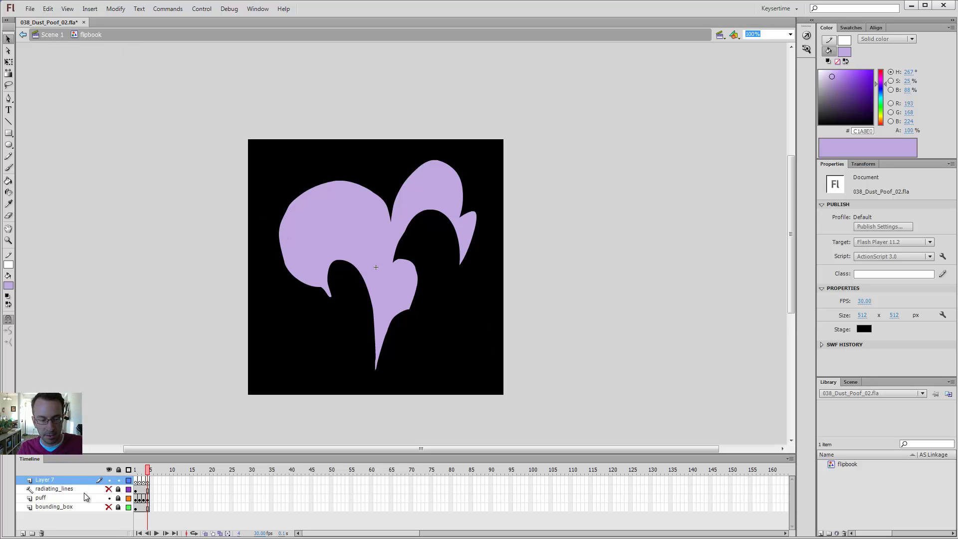
- Go to frame 1 of the flipbook timeline with Layer 7 active
left_click(135, 471)
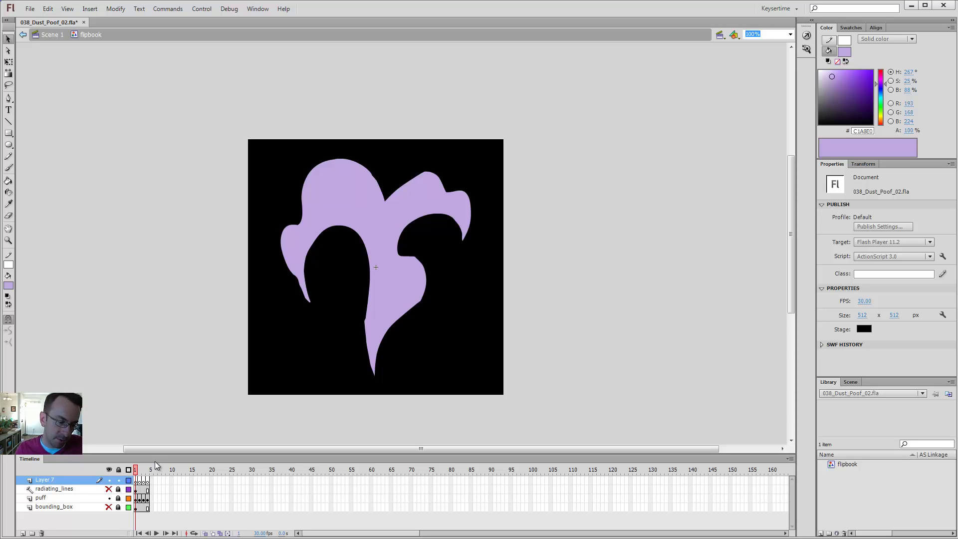
mouse_move(135, 472)
left_mouse_down()
mouse_move(150, 472)
mouse_move(130, 472)
left_mouse_up()
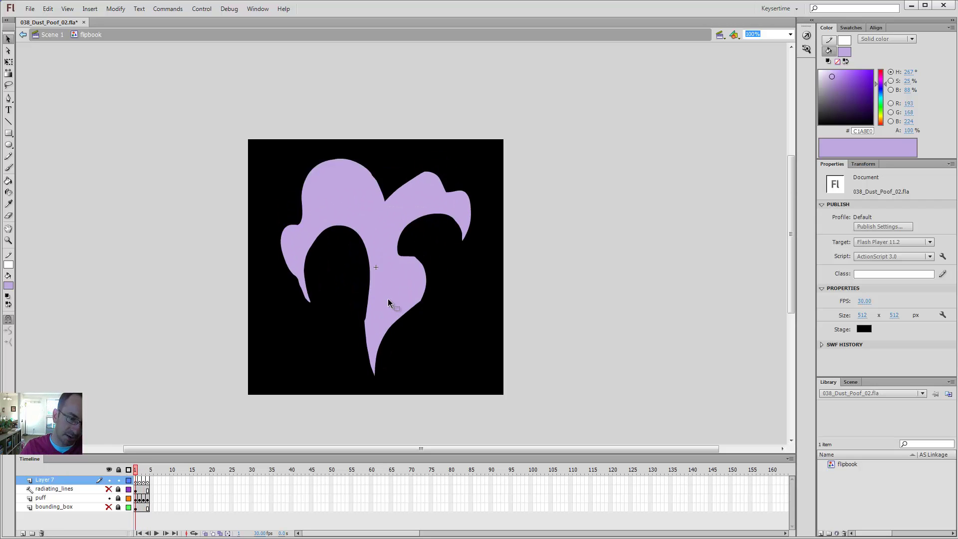
- Try a more saturated purple fill, #D68FF0, with the Brush tool
key("k")
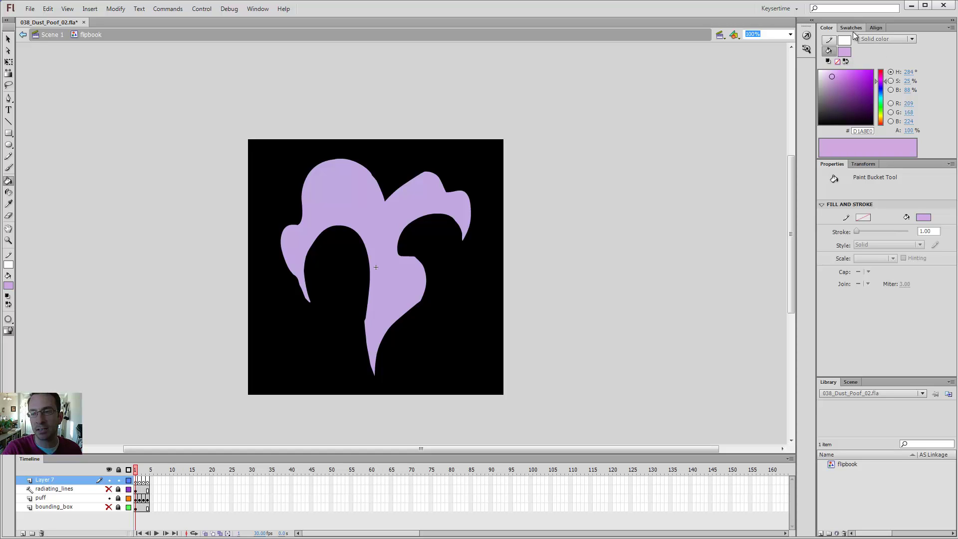
left_click(838, 74)
left_click(841, 72)
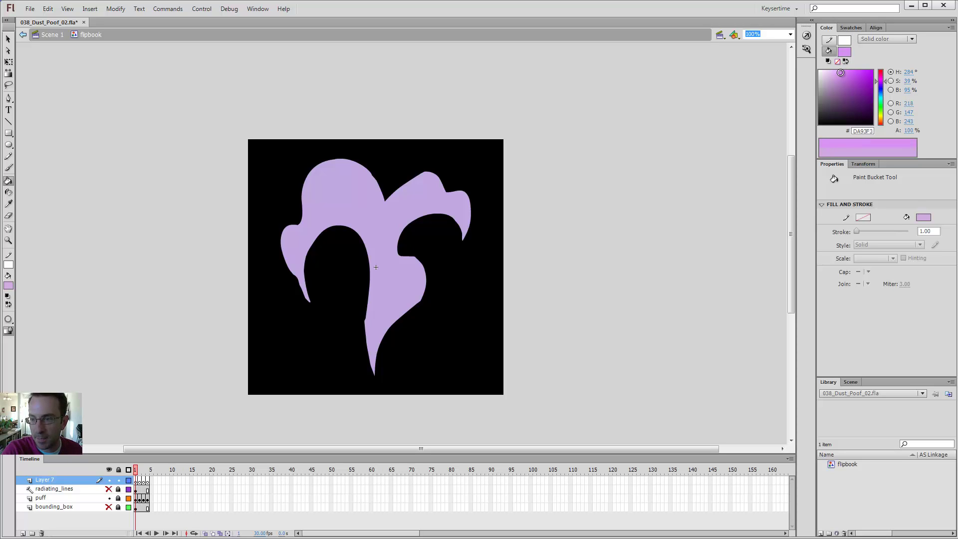
left_click_drag(840, 73, 840, 74)
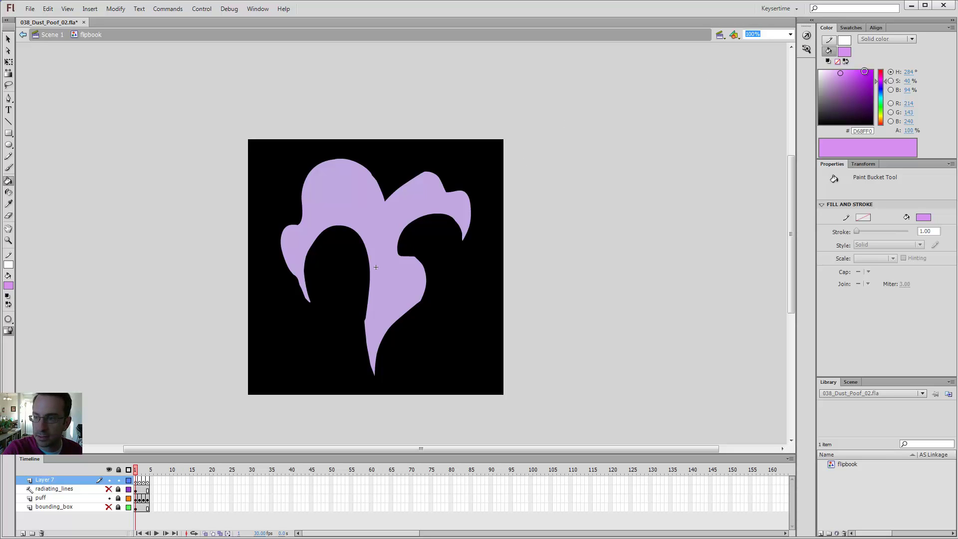
key("b")
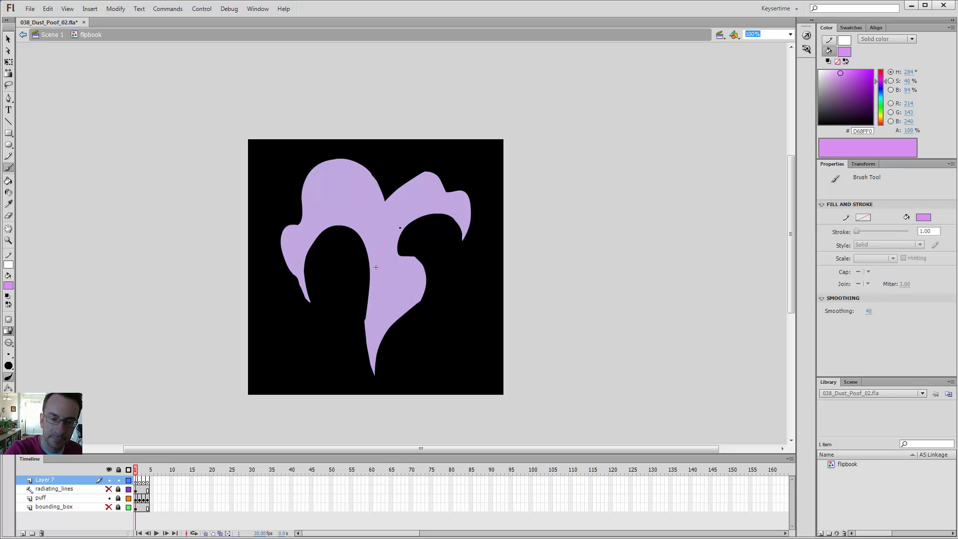
key("ctrl+z")
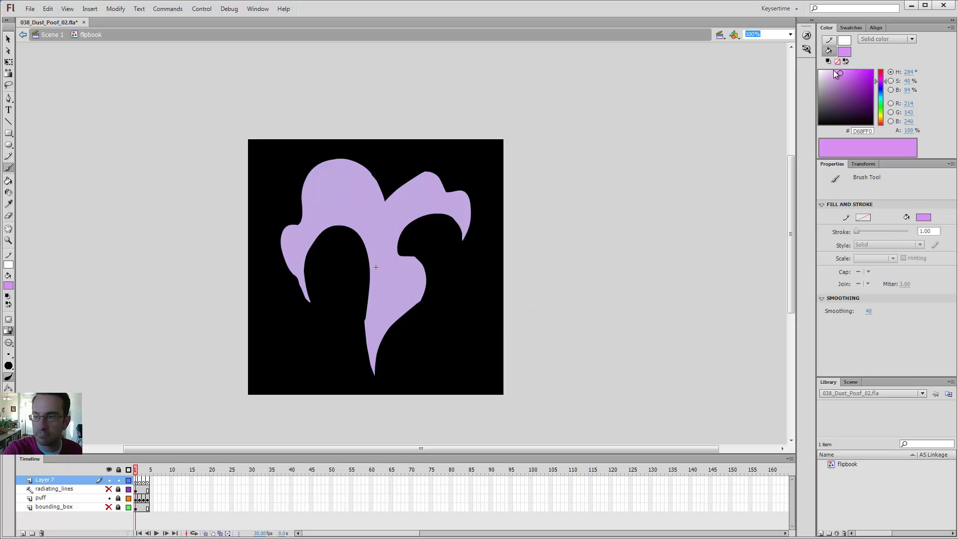
- Sample the puff's purple and turn it into a pale highlight fill with hue 281° and hex value E8D1F3
key("i")
left_click(439, 200)
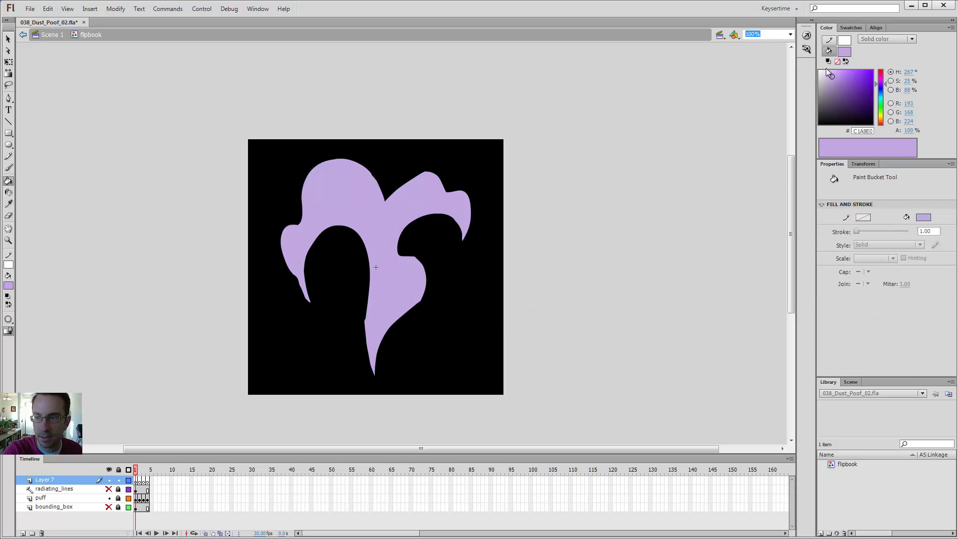
left_click_drag(831, 75, 826, 73)
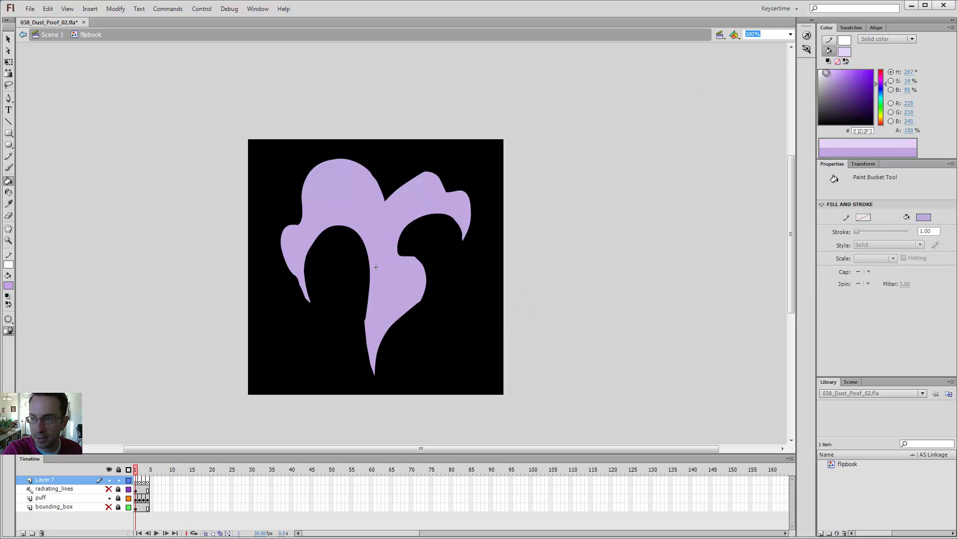
left_click(885, 83)
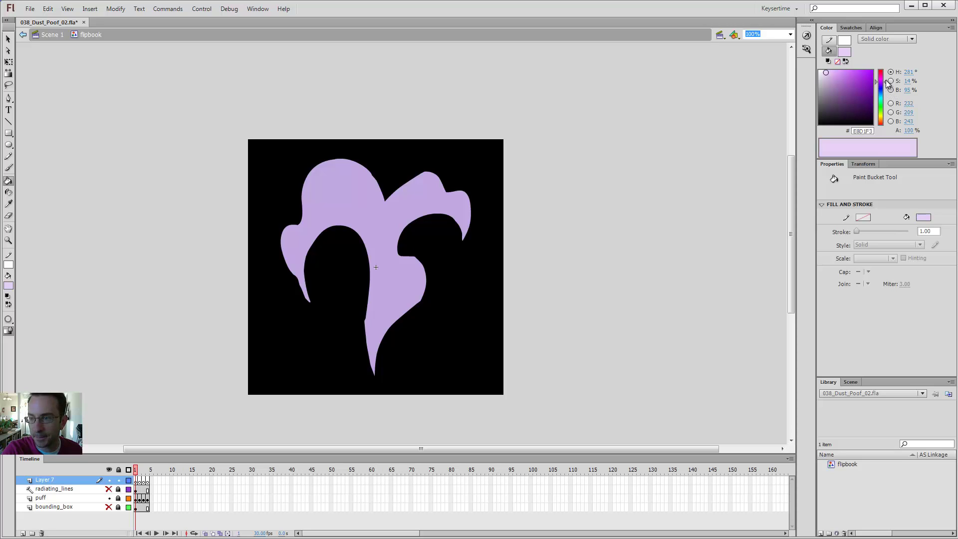
- Try a thin pale highlight stroke along the puff's central stem, and undo it
key("b")
mouse_move(382, 289)
left_mouse_down()
mouse_move(401, 233)
mouse_move(458, 198)
left_mouse_up()
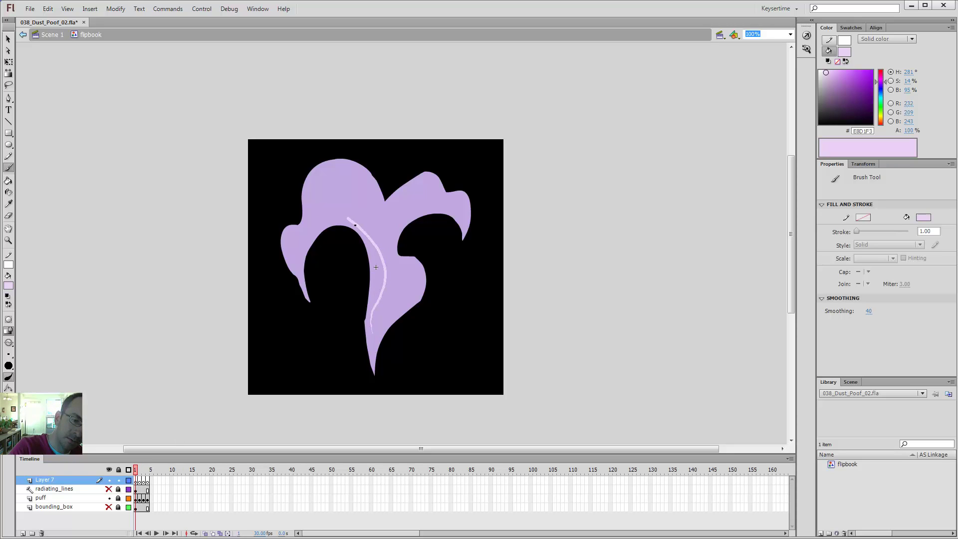
key("ctrl+z")
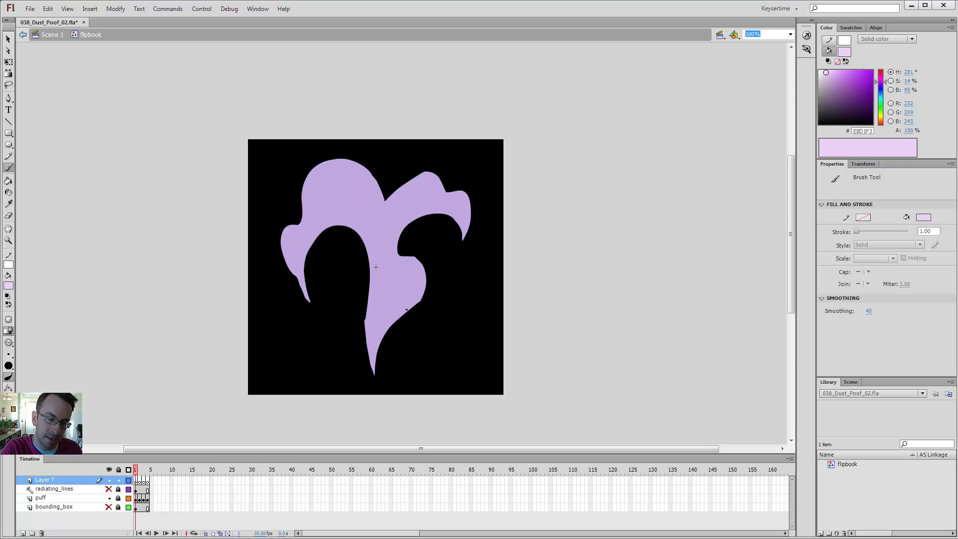
- Paint separate filled highlights in the puff's lower-right, upper-left and upper-right lobes
left_click_drag(409, 305, 408, 300)
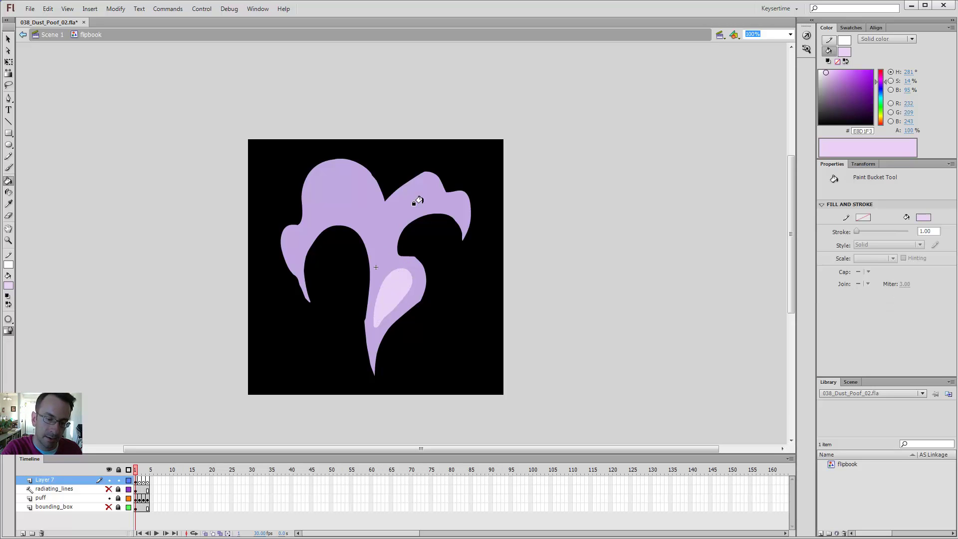
mouse_move(375, 223)
left_mouse_down()
mouse_move(334, 190)
mouse_move(321, 219)
mouse_move(366, 221)
mouse_move(382, 233)
mouse_move(372, 215)
left_mouse_up()
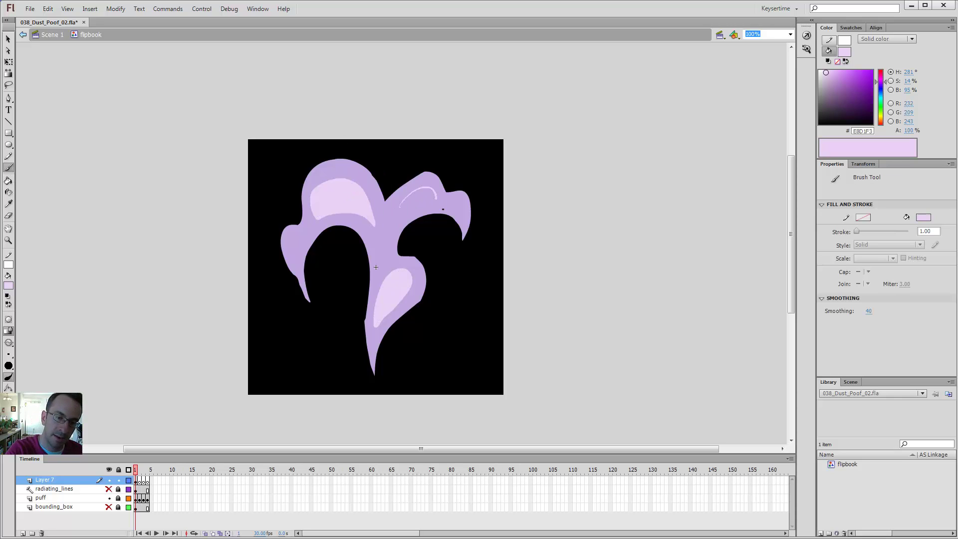
key("k")
left_click(406, 191)
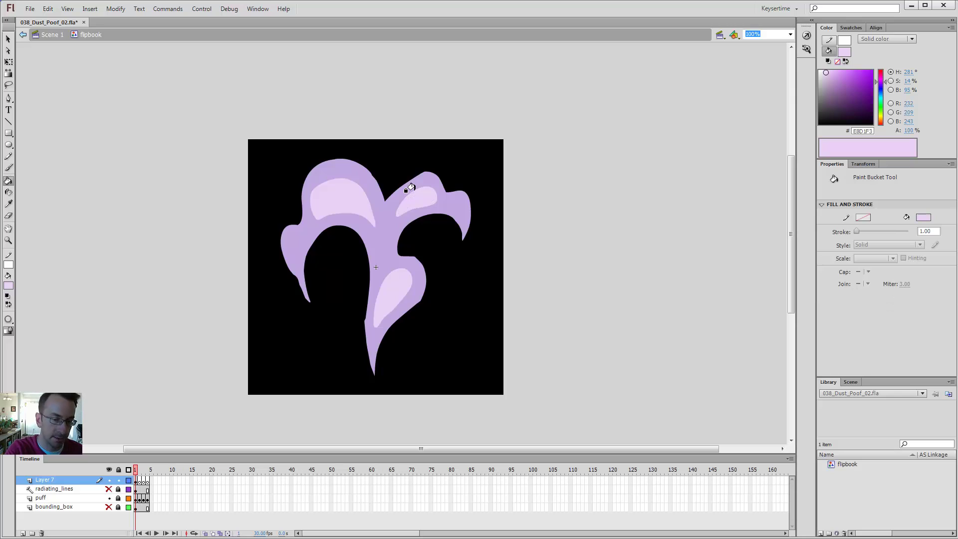
key("b")
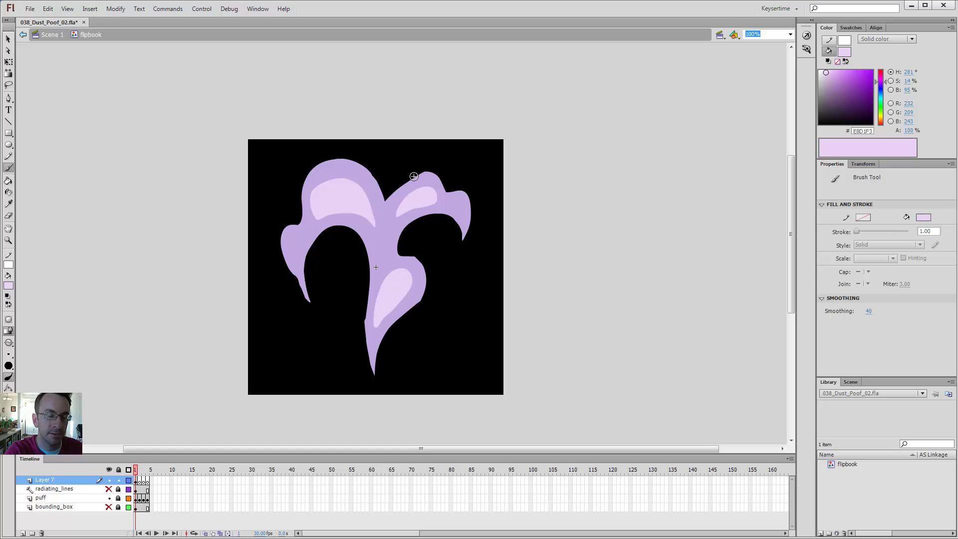
- Undo the separate highlights painted in the puff's three lobes
key("ctrl+z")
key("ctrl+z")
key("ctrl+z")
key("ctrl+z")
key("ctrl+z")
key("ctrl+z")
key("ctrl+z")
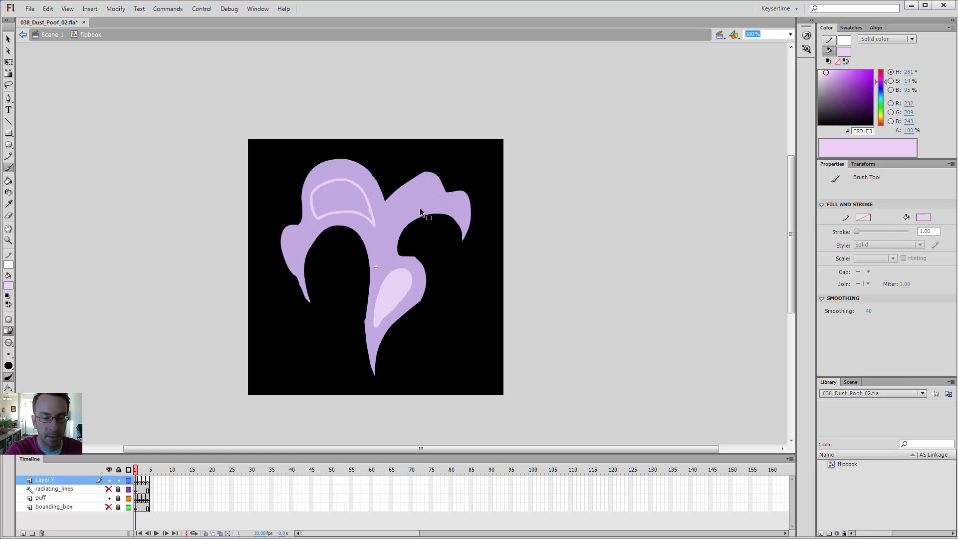
key("ctrl+z")
key("ctrl+z")
key("ctrl+z")
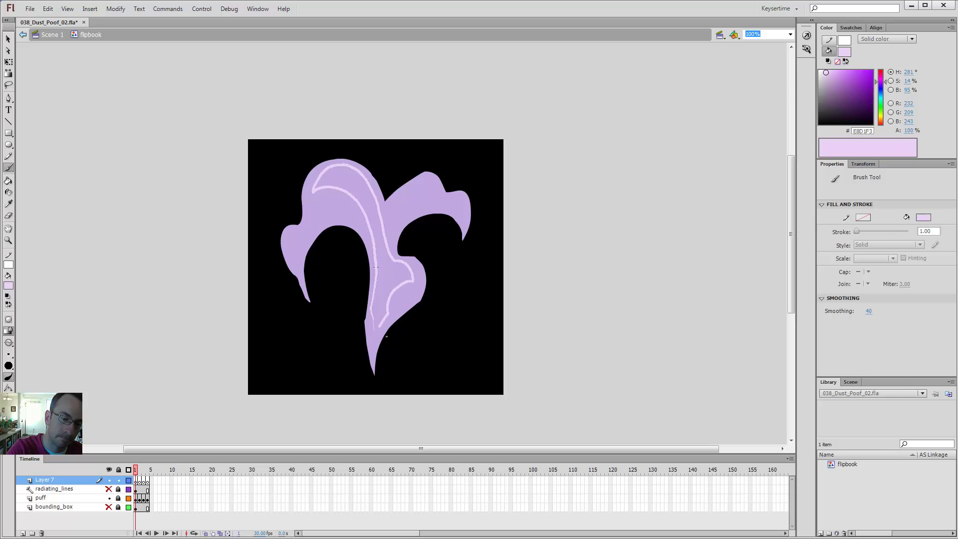
- Outline and fill one continuous highlight from the upper-left lobe down the stem into the lower-right bulge, smoothing its lower-right edge with the Eraser
key("k")
left_click(393, 280)
key("e")
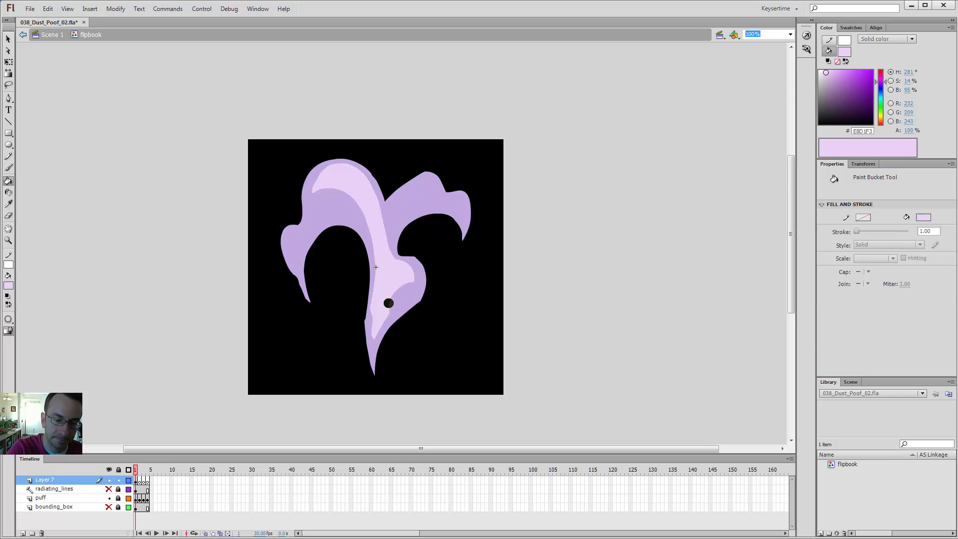
mouse_move(394, 322)
left_mouse_down()
mouse_move(395, 294)
mouse_move(419, 295)
mouse_move(423, 305)
left_mouse_up()
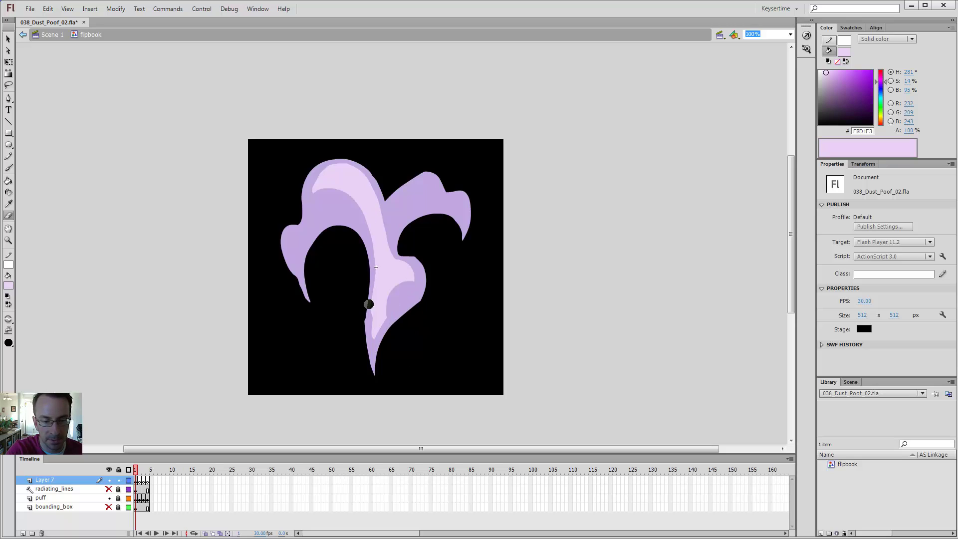
key("b")
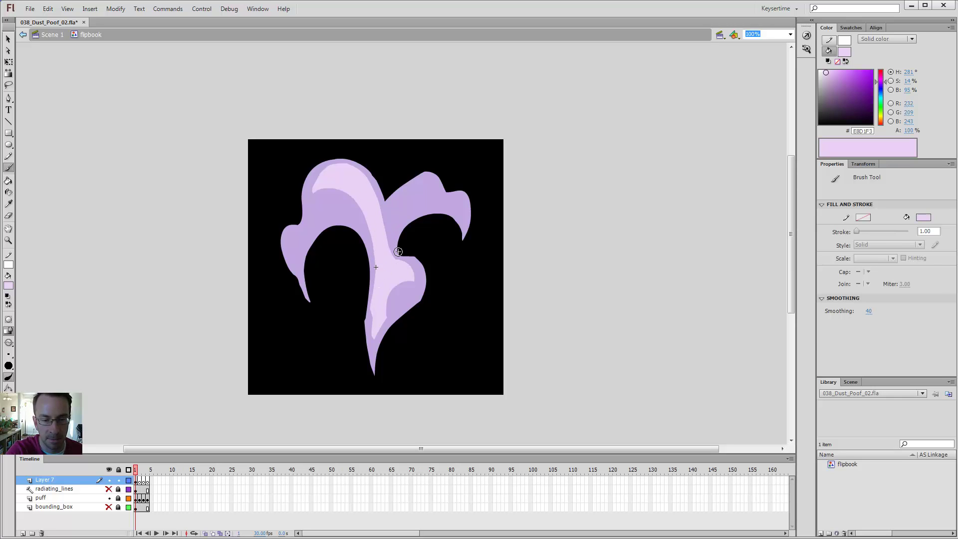
- Narrow the highlight along the stem by erasing its right edge below the lobes and its left edge beside the bulge
key("e")
mouse_move(400, 254)
left_mouse_down()
mouse_move(381, 224)
mouse_move(380, 165)
left_mouse_up()
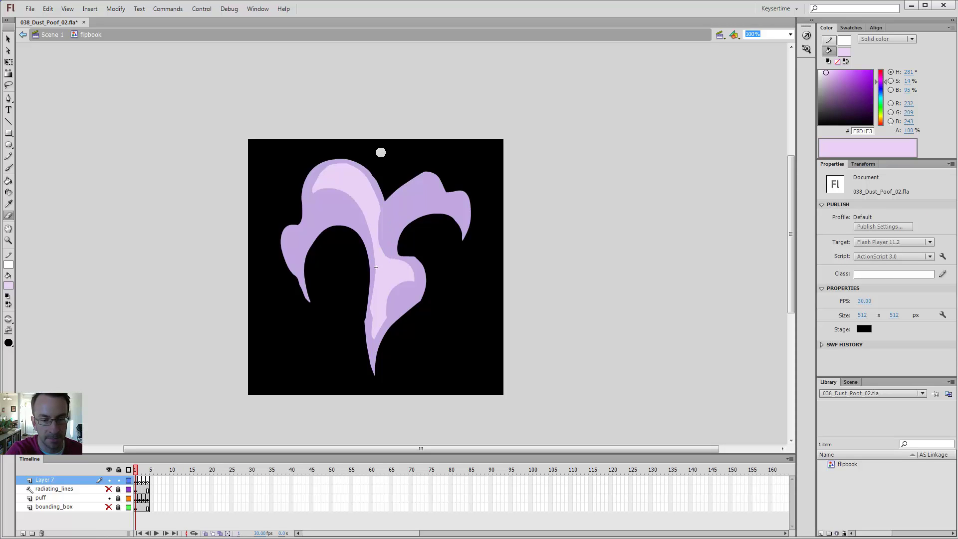
left_click_drag(369, 295, 371, 257)
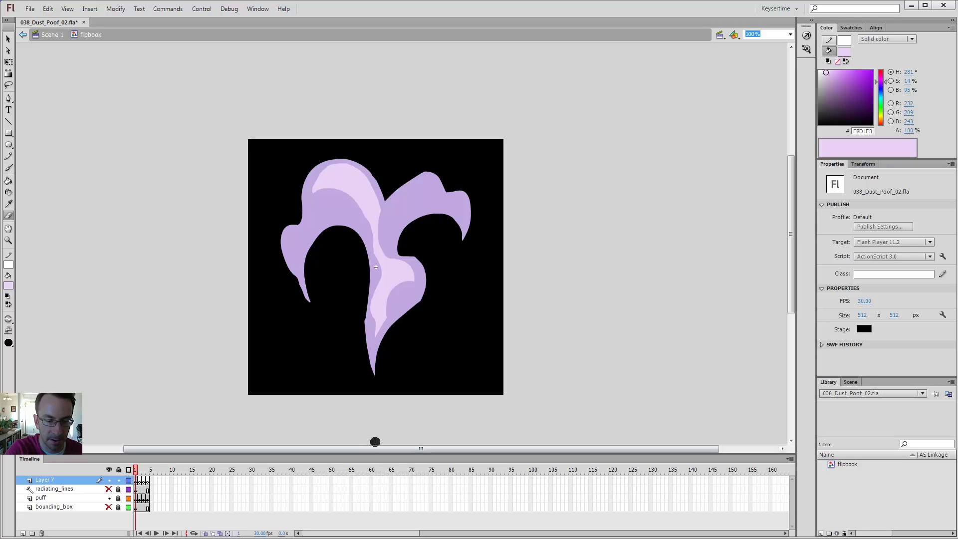
key("b")
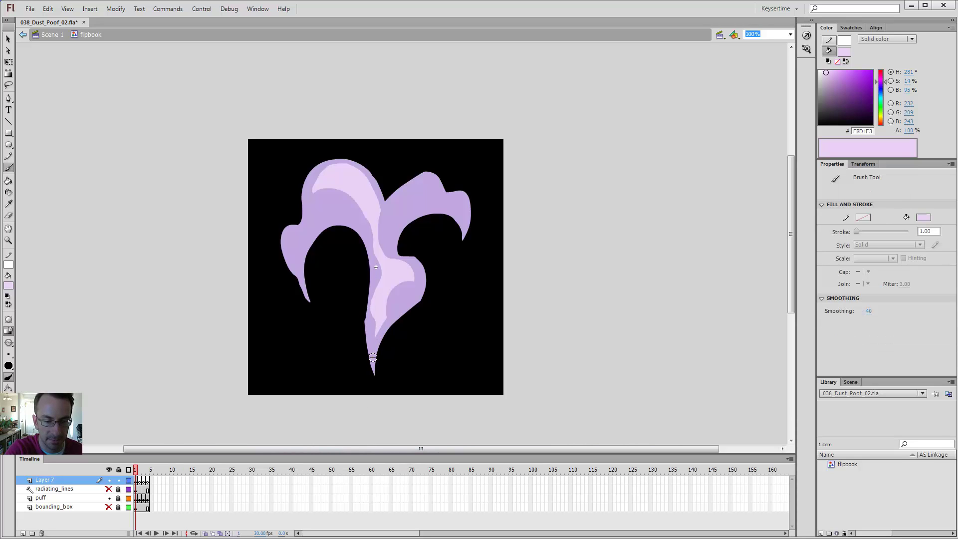
- Try trimming the top of the upper-left lobe's highlight with the Eraser
key("e")
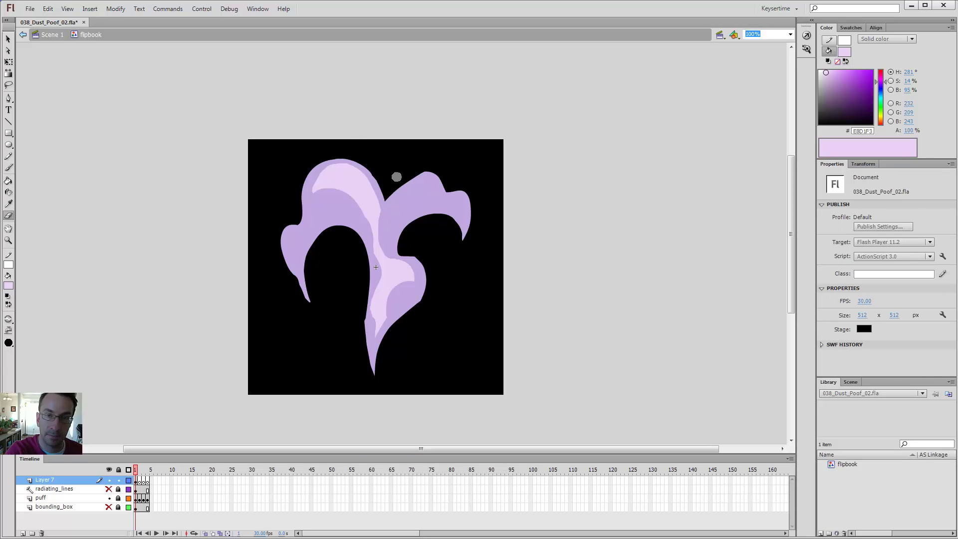
left_click_drag(374, 159, 302, 160)
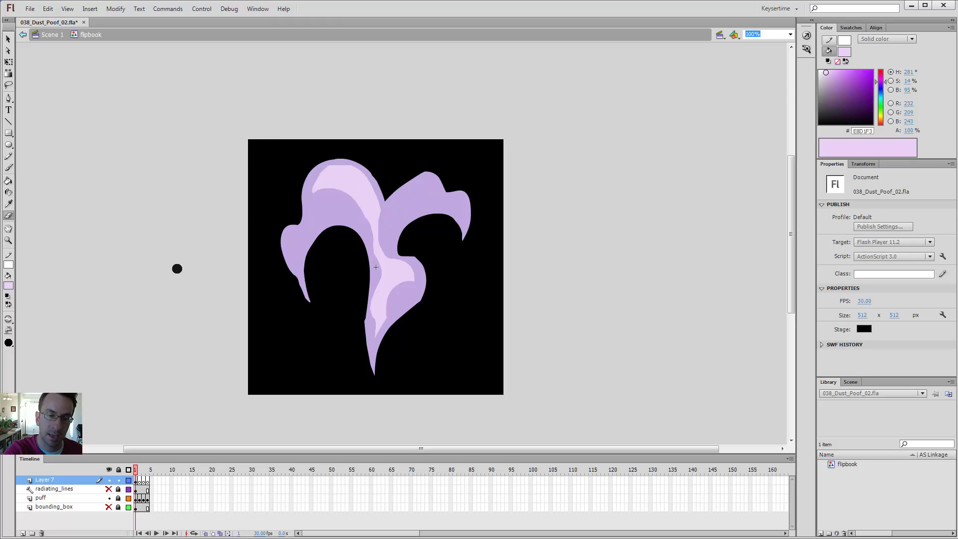
left_click_drag(368, 154, 374, 360)
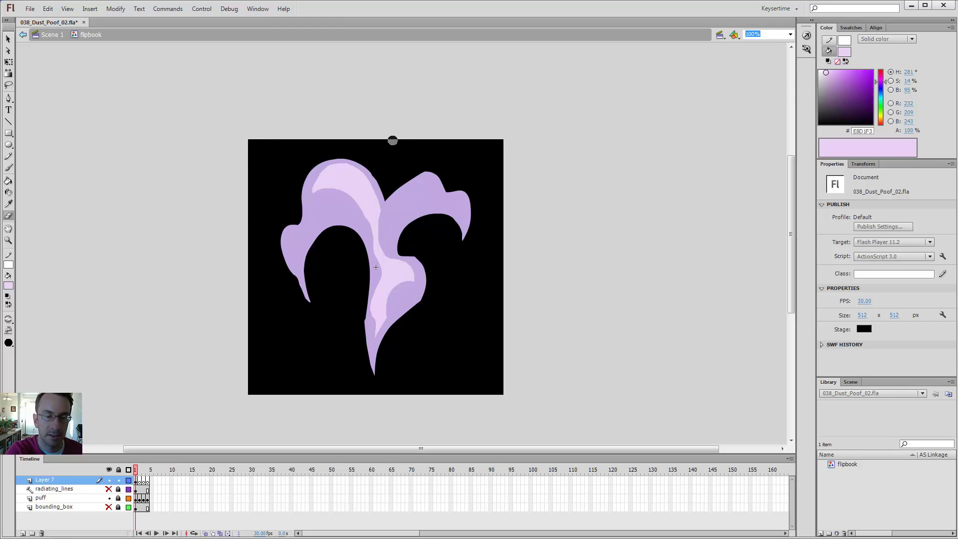
- Brush a curved highlight outline in the upper-right lobe and fill it with the pale purple
key("b")
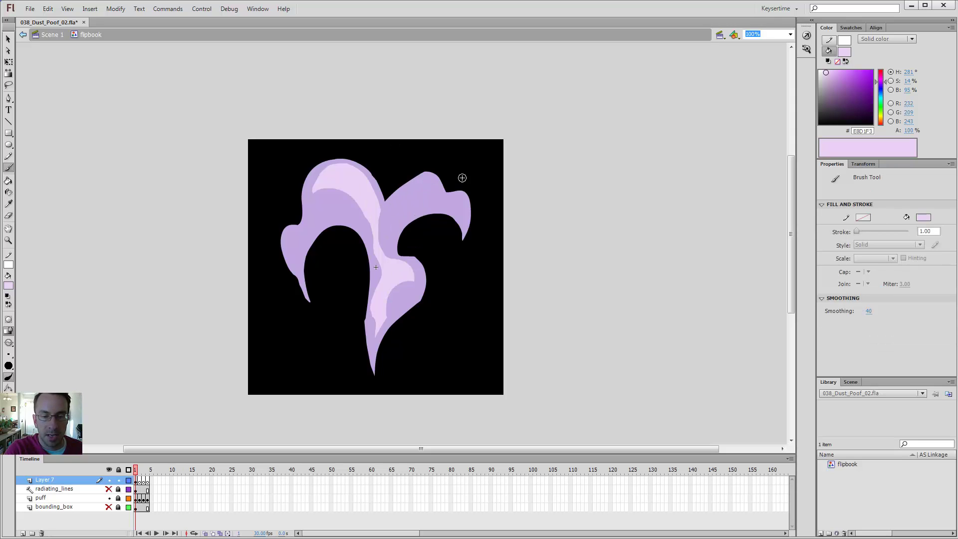
key("ctrl+z")
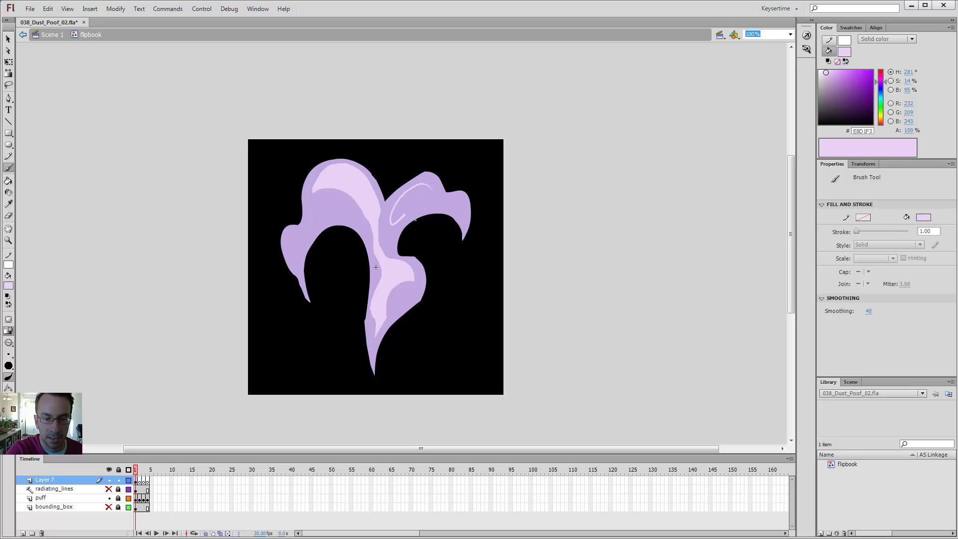
key("k")
left_click(408, 200)
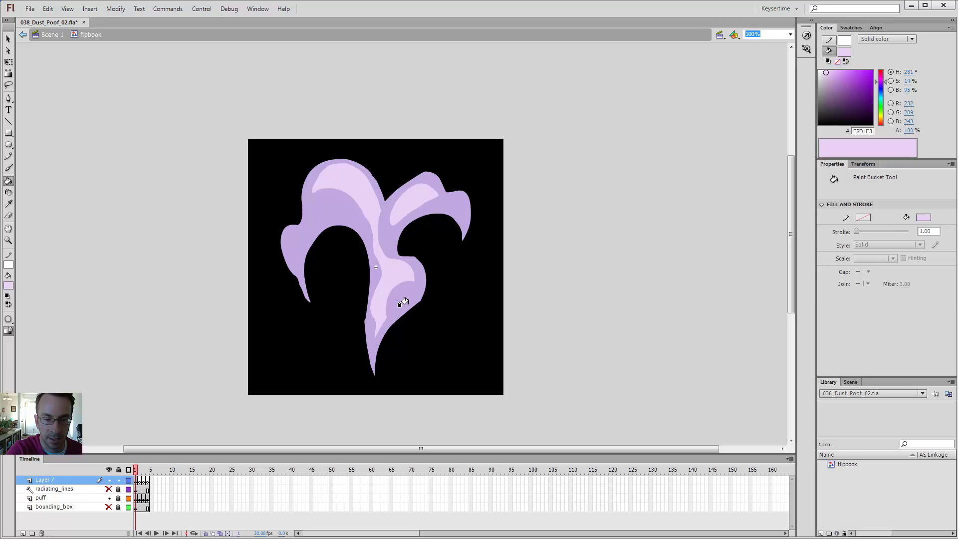
- Carve the underside of the upper-right lobe's highlight with the Eraser and extend its lower end into a taper toward the stem
key("ctrl+minus")
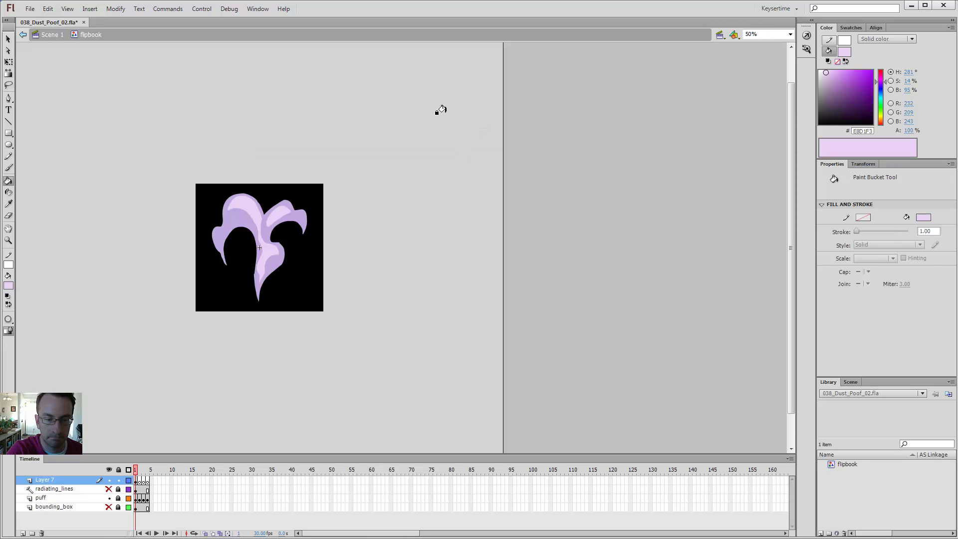
key("e")
key("ctrl+equal")
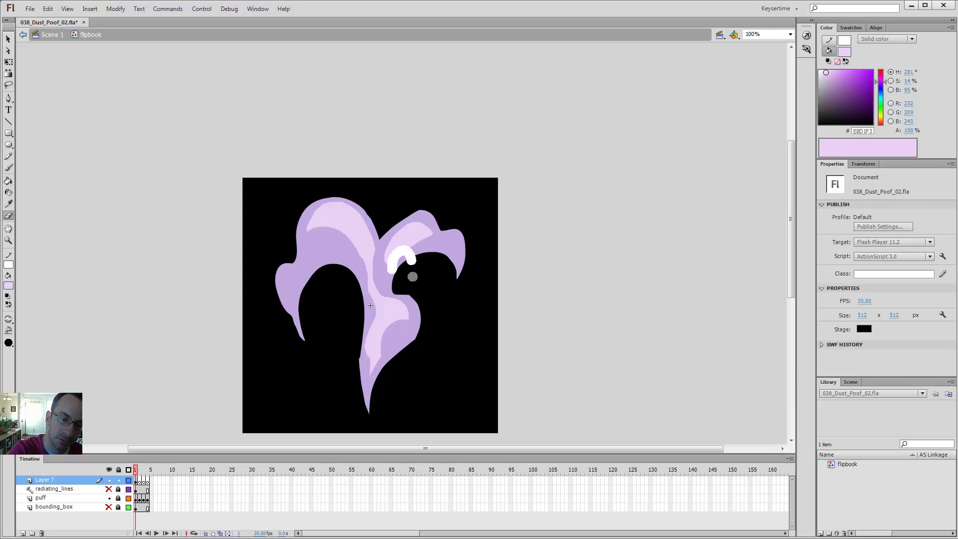
key("b")
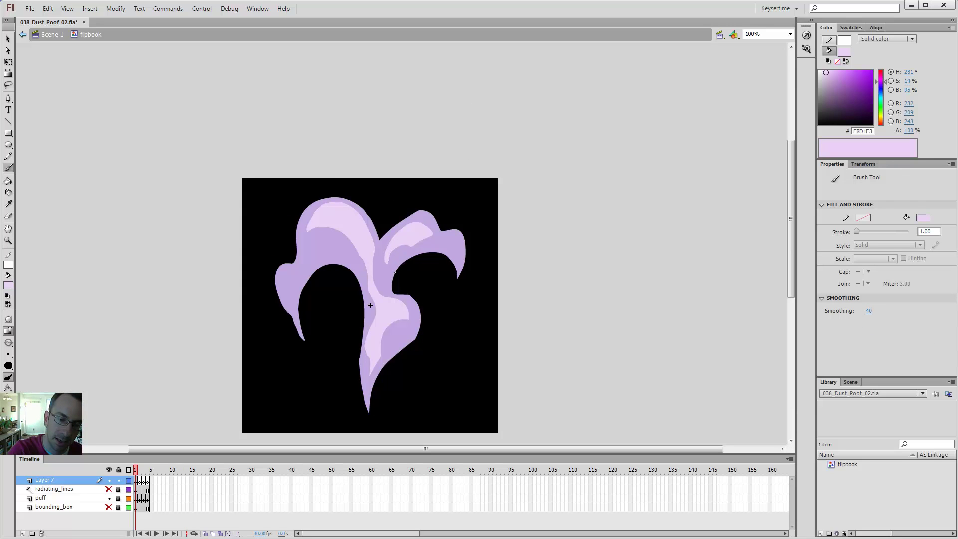
key("e")
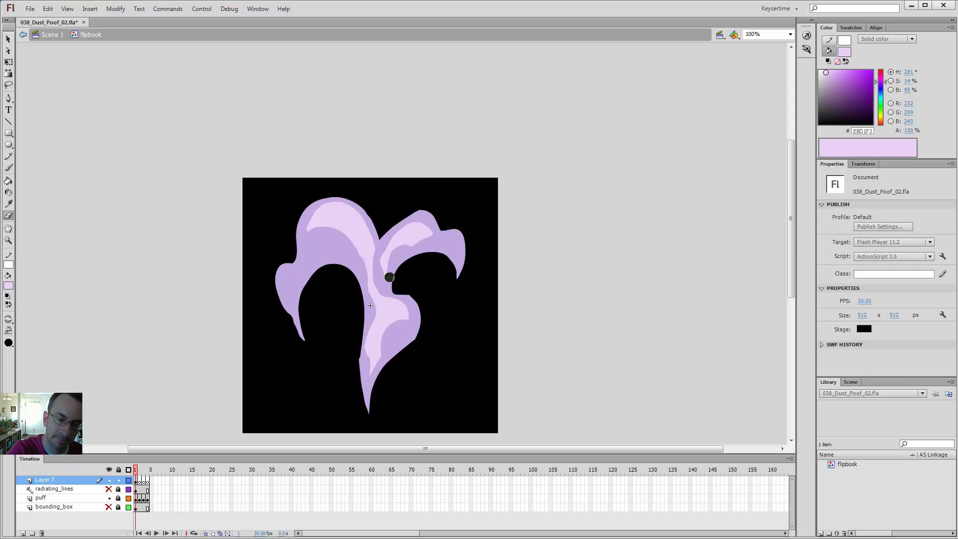
- Brush a small pale purple highlight in the far-left lobe and trim its underside with the Eraser
key("b")
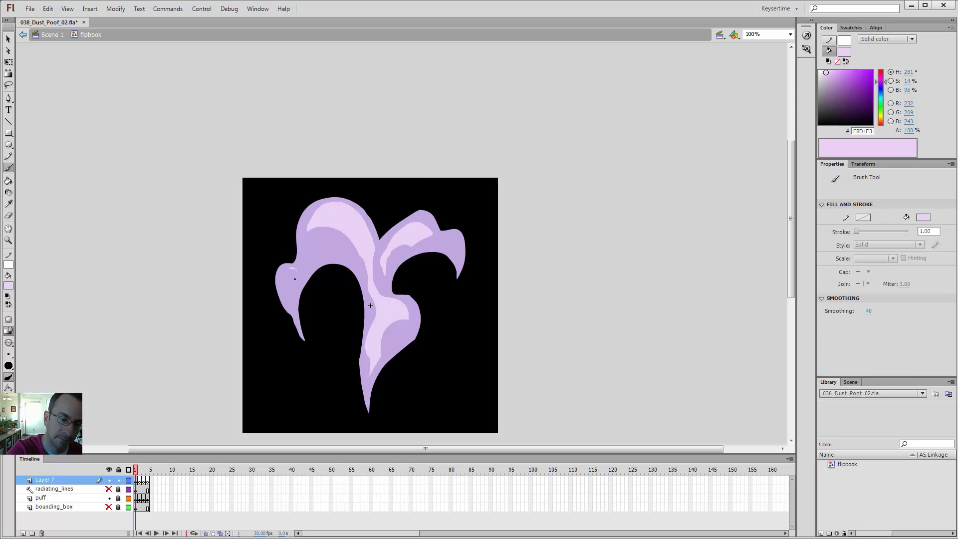
left_click_drag(303, 278, 291, 281)
key("e")
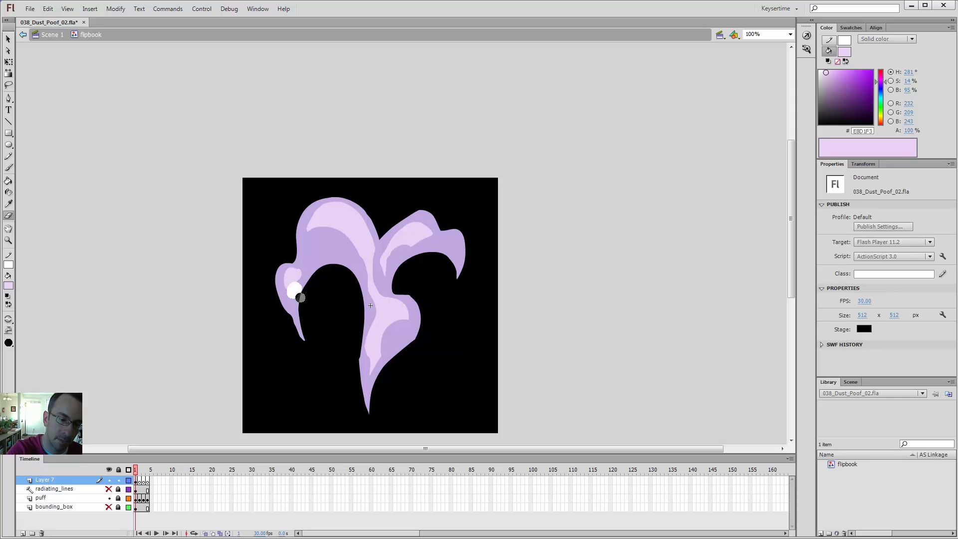
key("ctrl+minus")
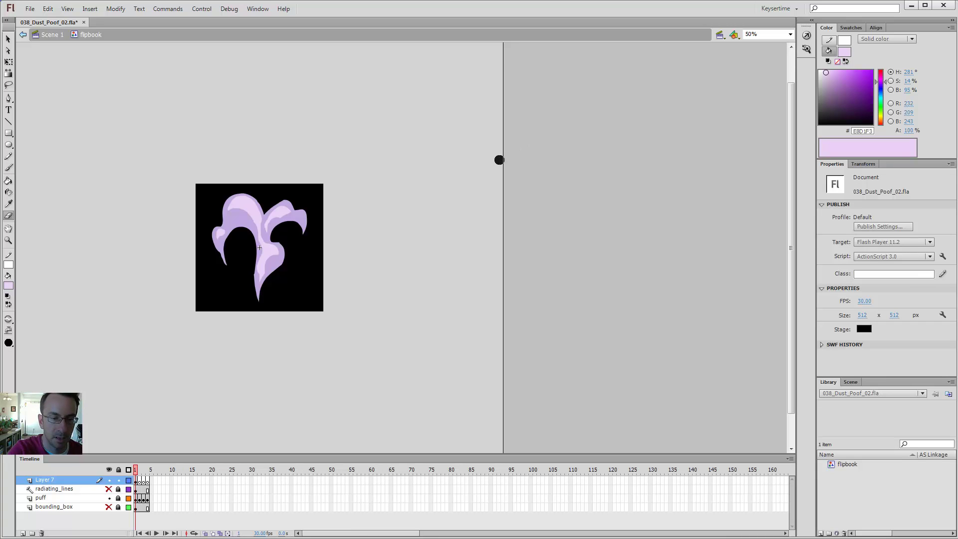
left_click(296, 234)
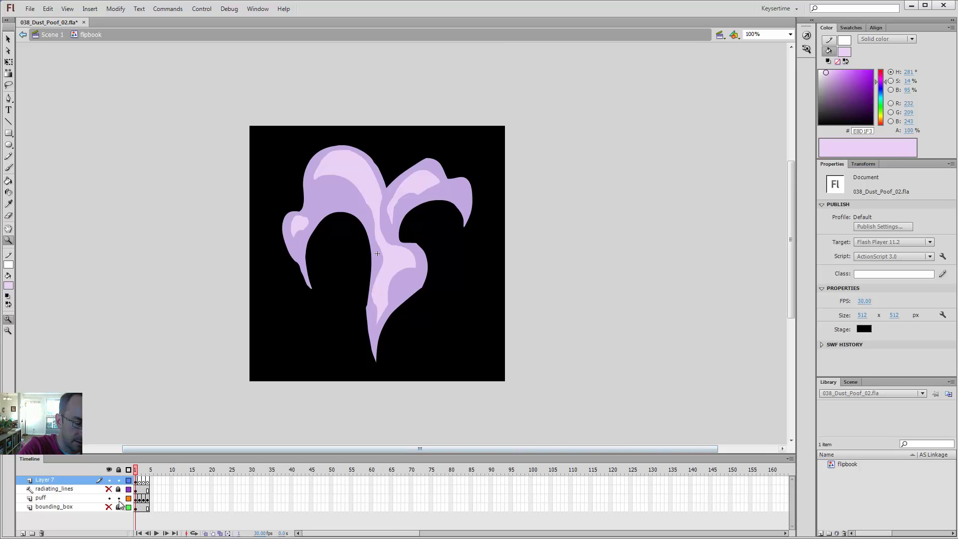
key("v")
left_click(408, 301)
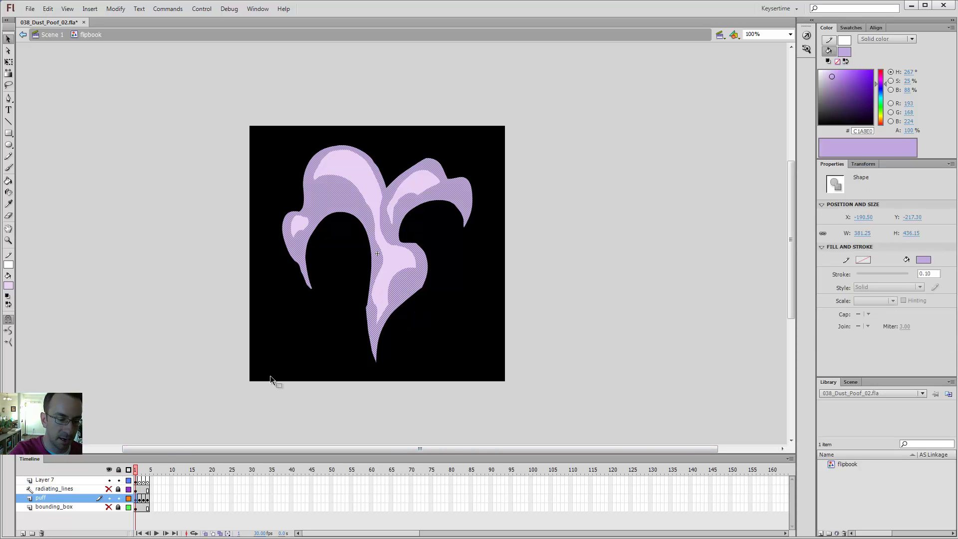
left_click(138, 482)
left_click(421, 333)
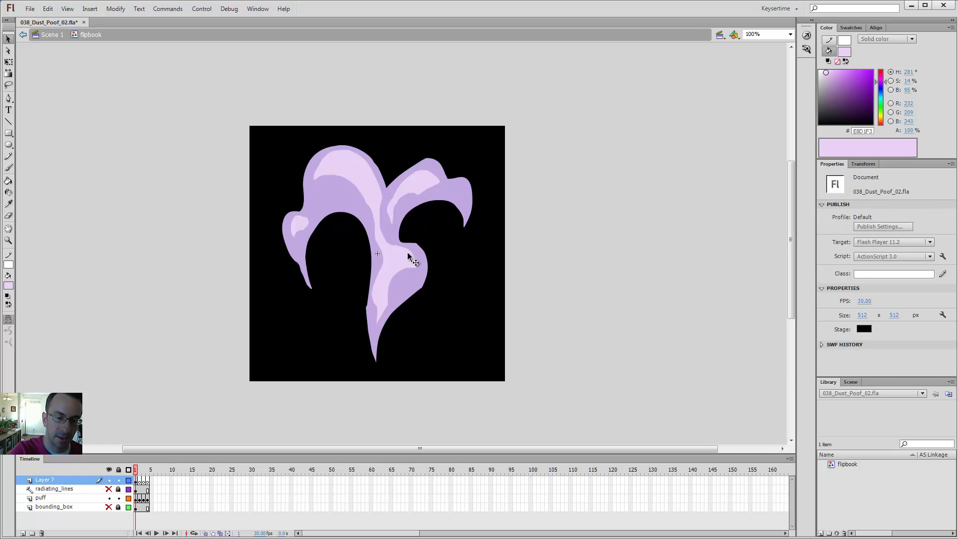
- Lock Layer 7, which holds the highlights, and rename it hilight
key("y")
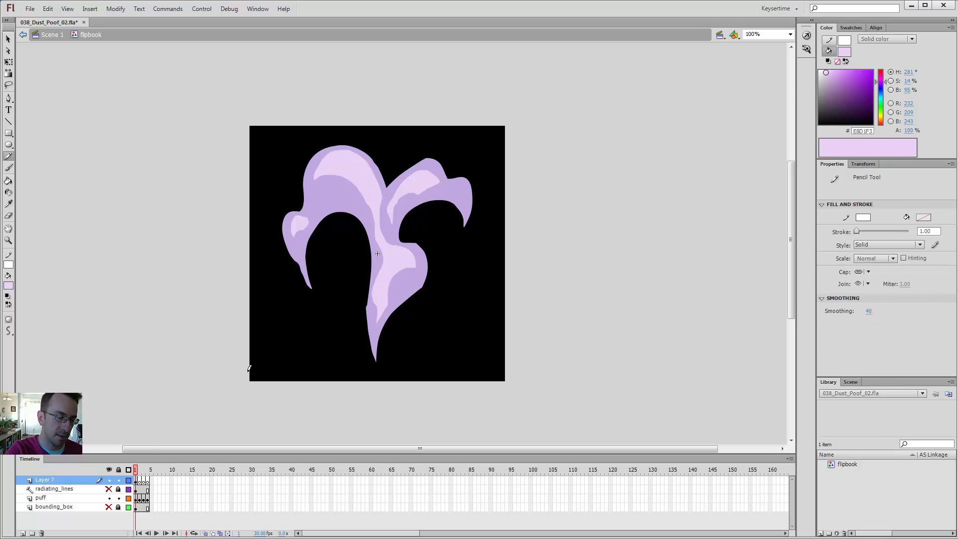
left_click(118, 480)
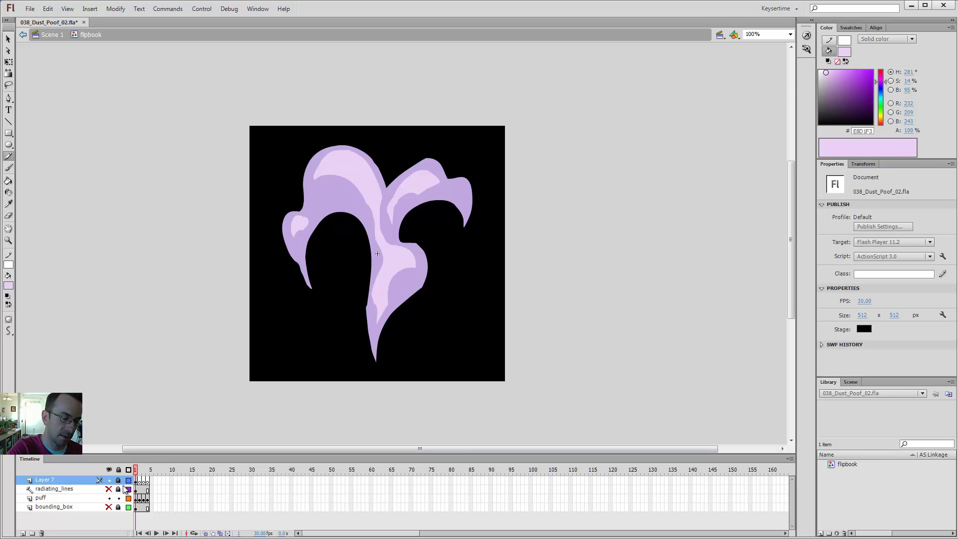
double_click(45, 481)
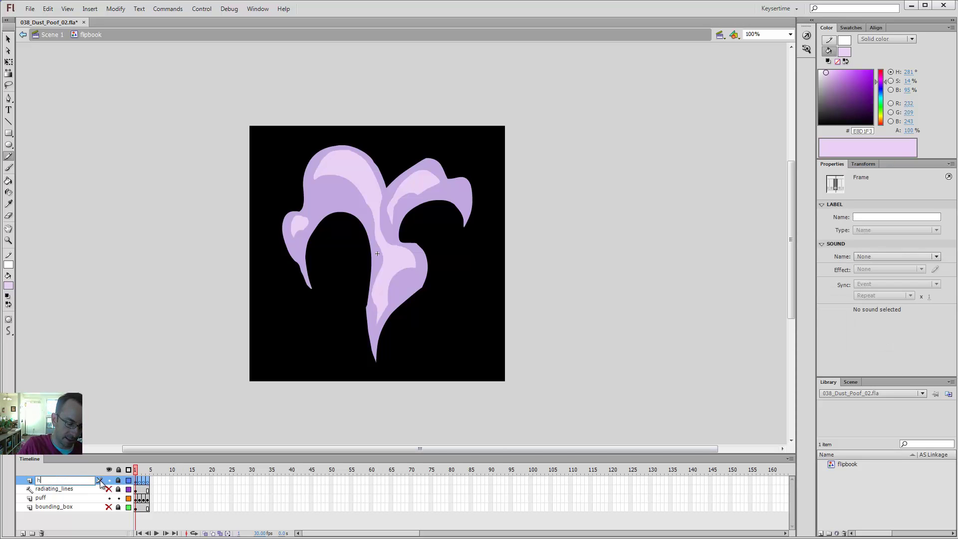
type("hilight")
key("Return")
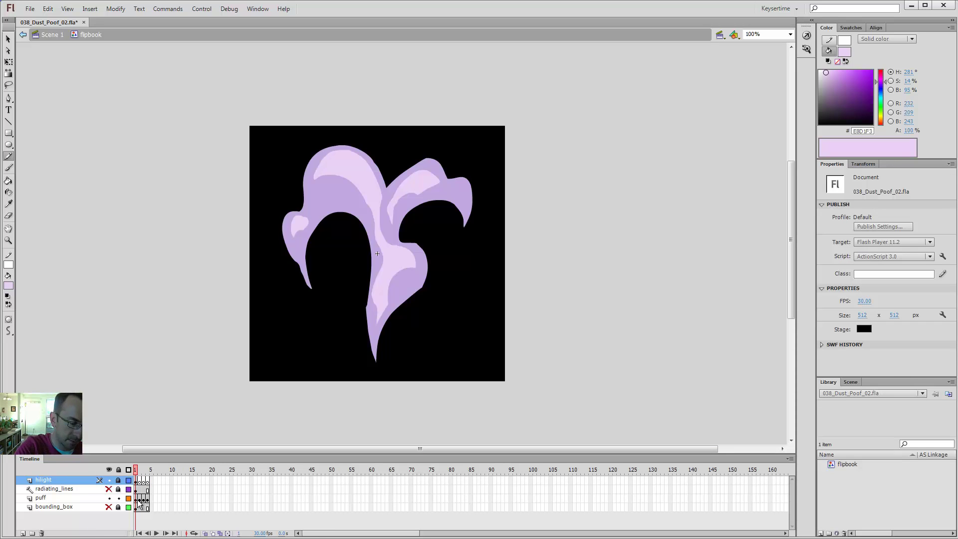
- Move the radiating_lines layer below the puff layer, directly above bounding_box
left_click(50, 499)
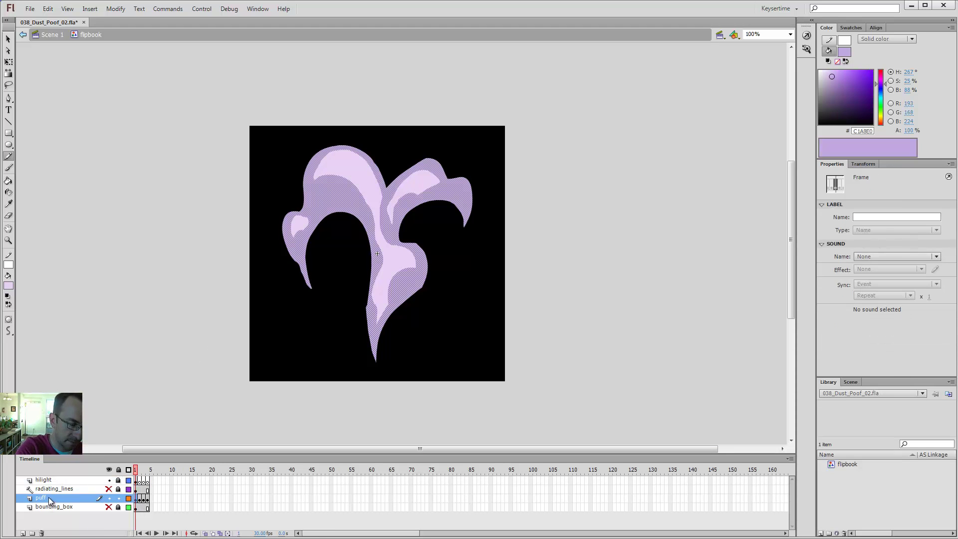
left_click_drag(51, 489, 46, 479)
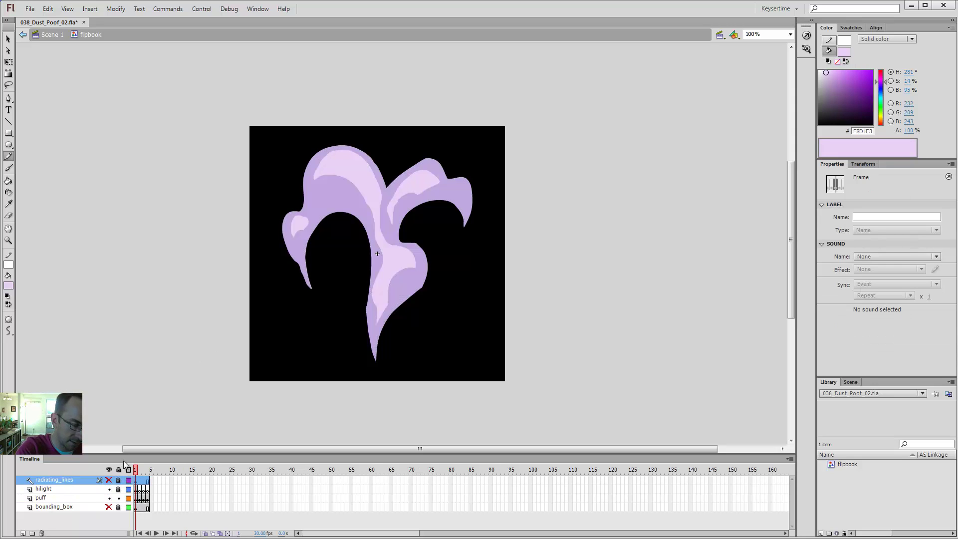
left_click(108, 480)
left_click(108, 480)
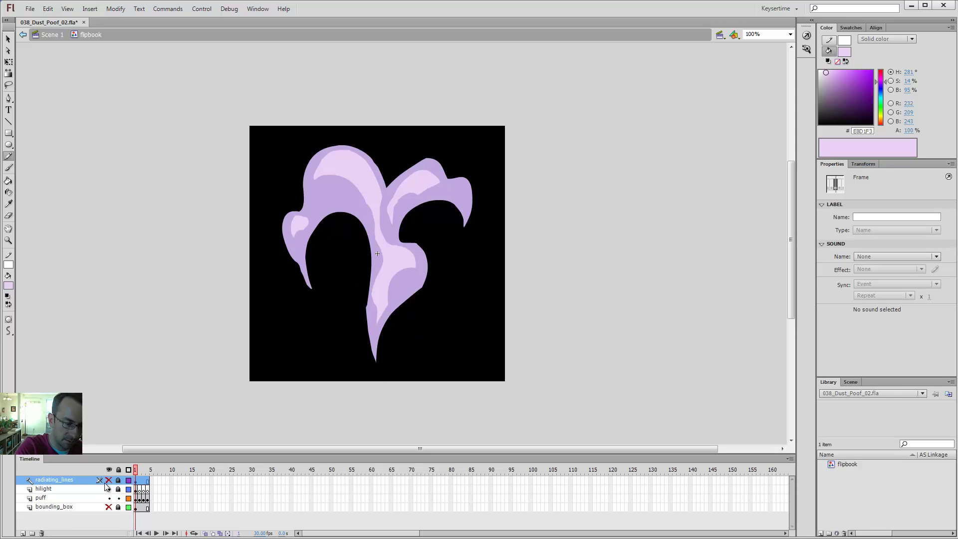
left_click_drag(68, 483, 62, 508)
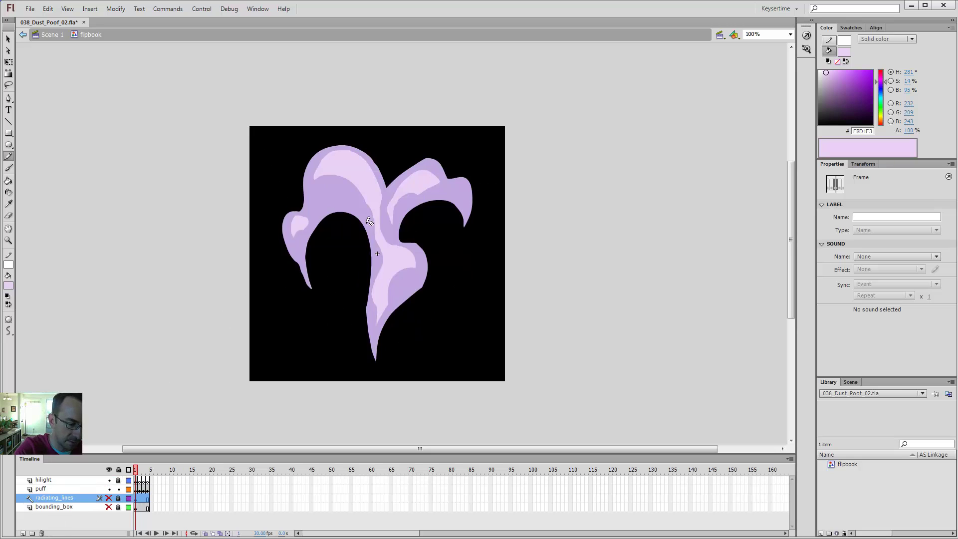
- On frame 1 of the puff layer, draw a Pencil line from the stem's tip up over the lower bulge and out past its right edge
left_click(138, 490)
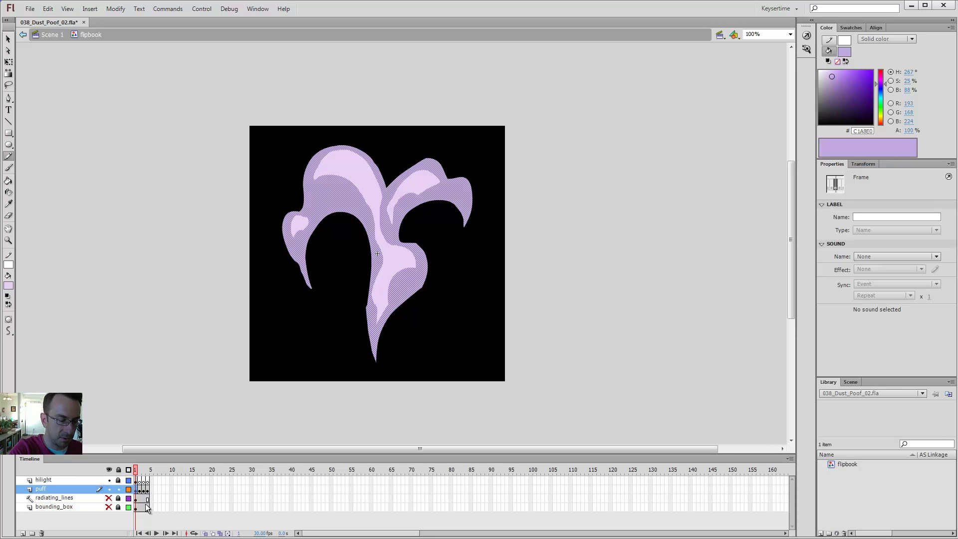
left_click_drag(384, 324, 379, 343)
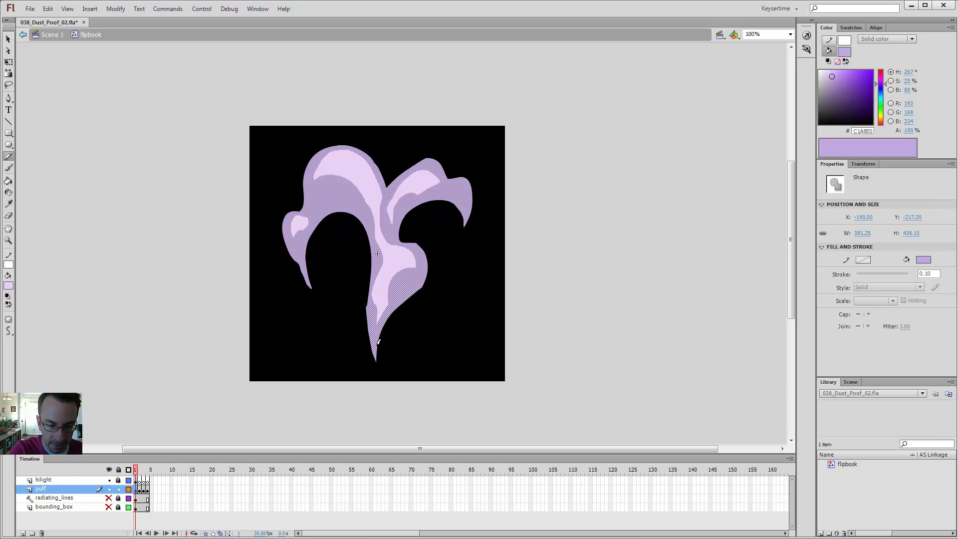
left_click(379, 343)
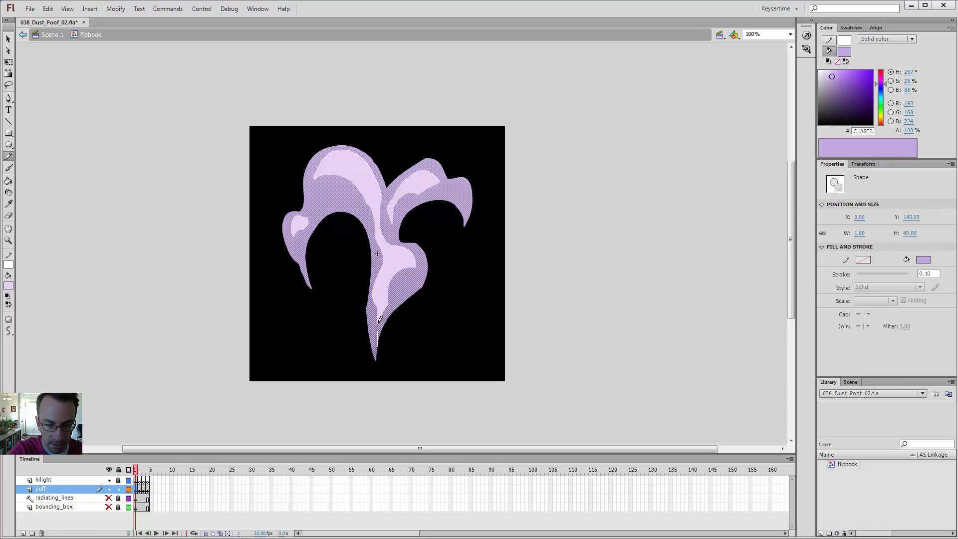
mouse_move(382, 301)
left_mouse_down()
mouse_move(396, 271)
mouse_move(418, 314)
left_mouse_up()
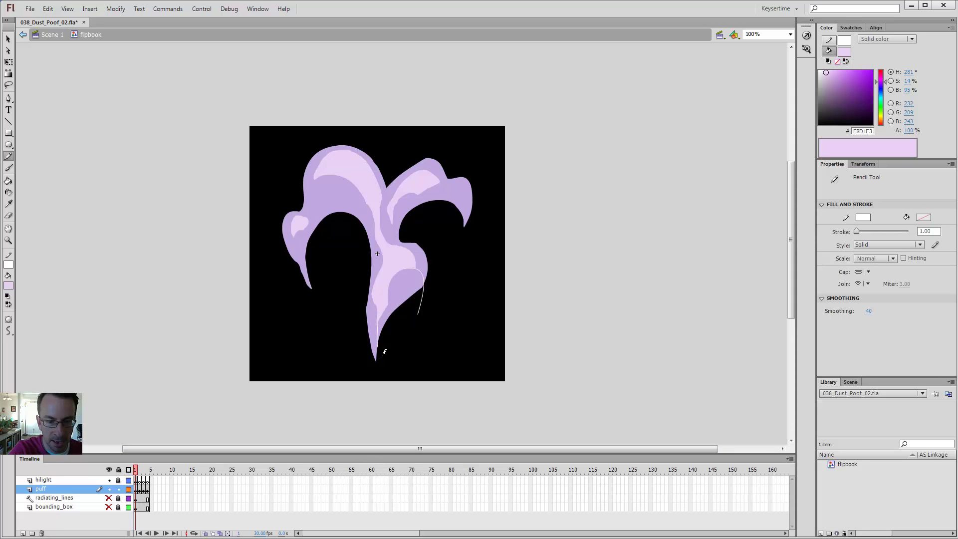
- Show the hilight layer as outlines and pencil a dividing curve from the stem's notch through the upper-right lobe past its outer edge
left_click(128, 480)
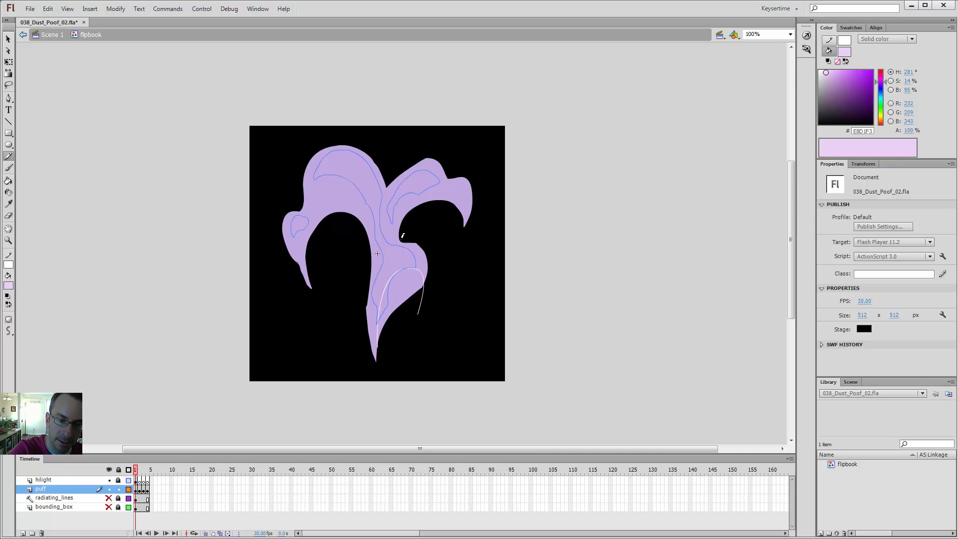
left_click_drag(404, 187, 458, 172)
key("ctrl+z")
mouse_move(437, 176)
left_mouse_down()
mouse_move(410, 183)
mouse_move(394, 228)
mouse_move(407, 249)
left_mouse_up()
key("ctrl+z")
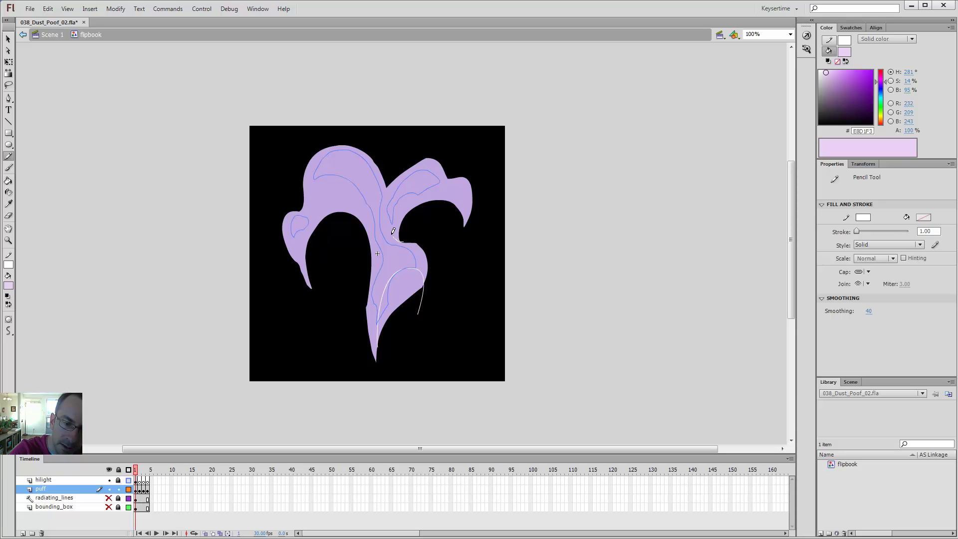
left_click_drag(451, 175, 482, 167)
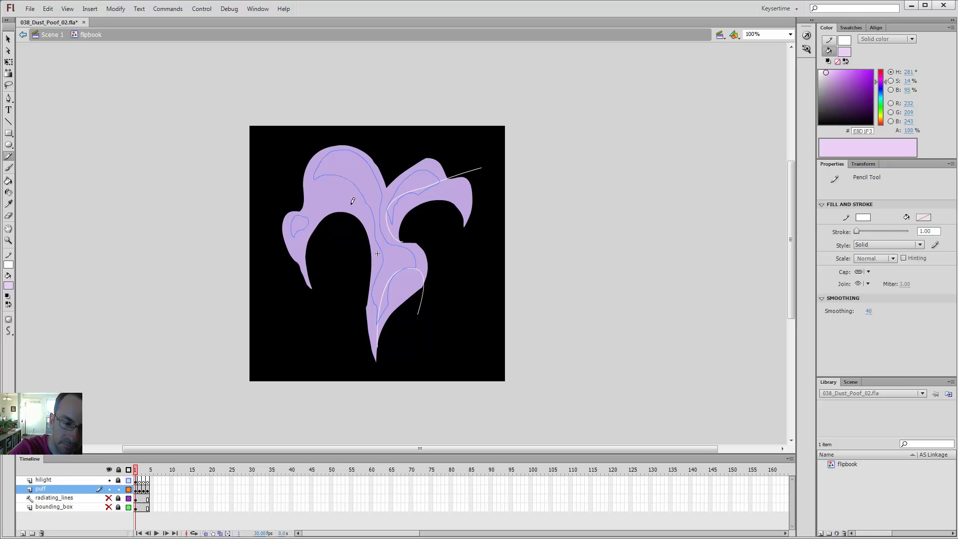
- Pencil an arch from the stem through the upper-left lobe and out past the lower-left tip, adjusting its left side with the Selection tool
left_click_drag(372, 263, 372, 230)
left_click_drag(306, 242, 321, 297)
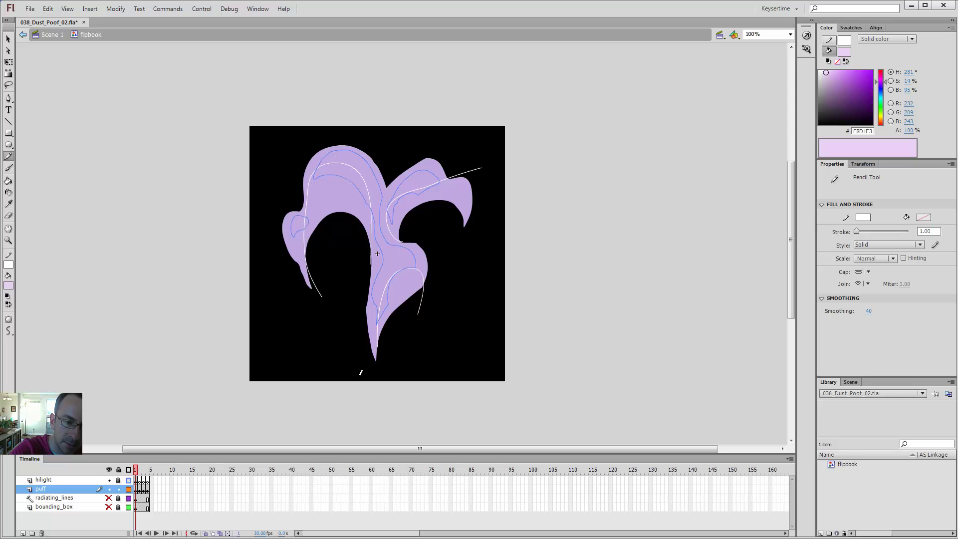
key("v")
left_click_drag(309, 184, 311, 189)
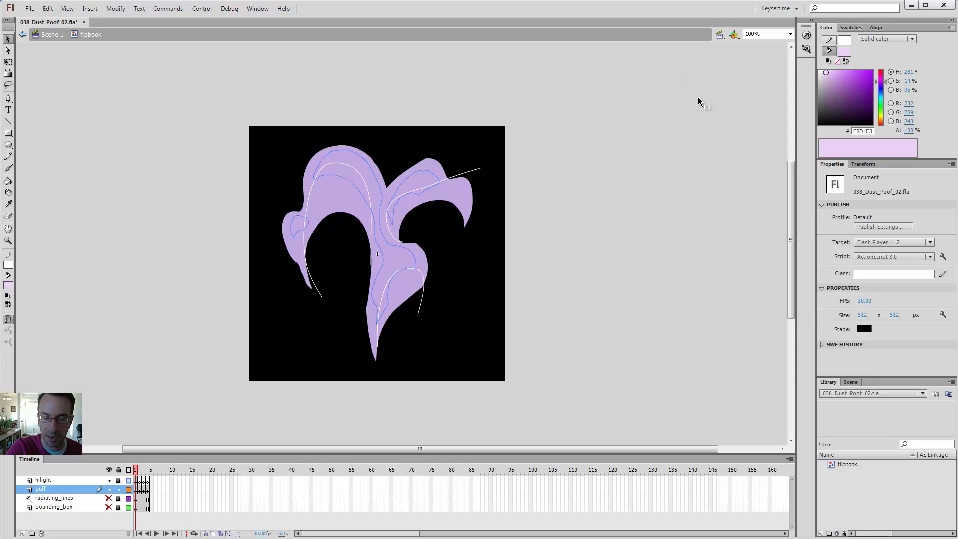
- Sample the puff's purple as the fill, change it to a radial gradient, and set the start stop's alpha to 100%
key("i")
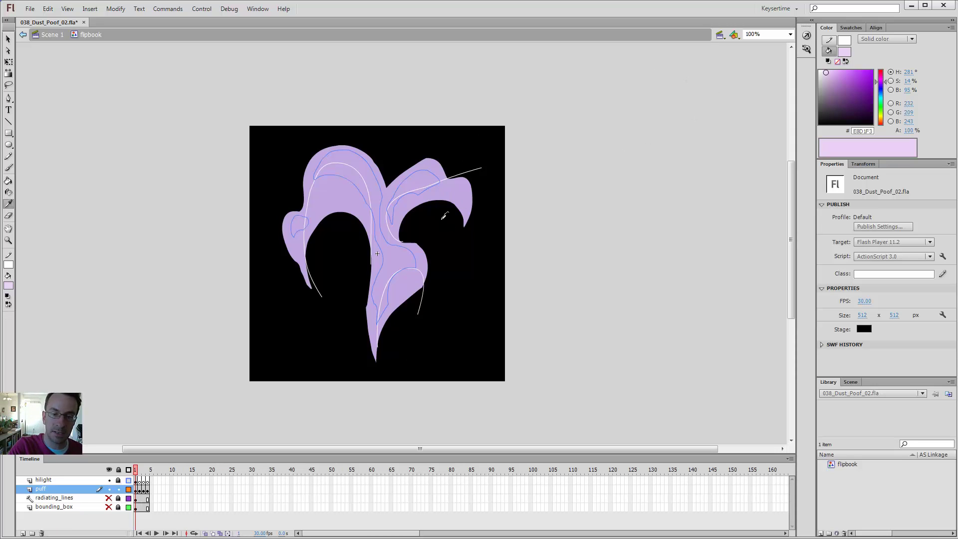
left_click(463, 189)
key("i")
left_click(462, 191)
key("i")
left_click(872, 38)
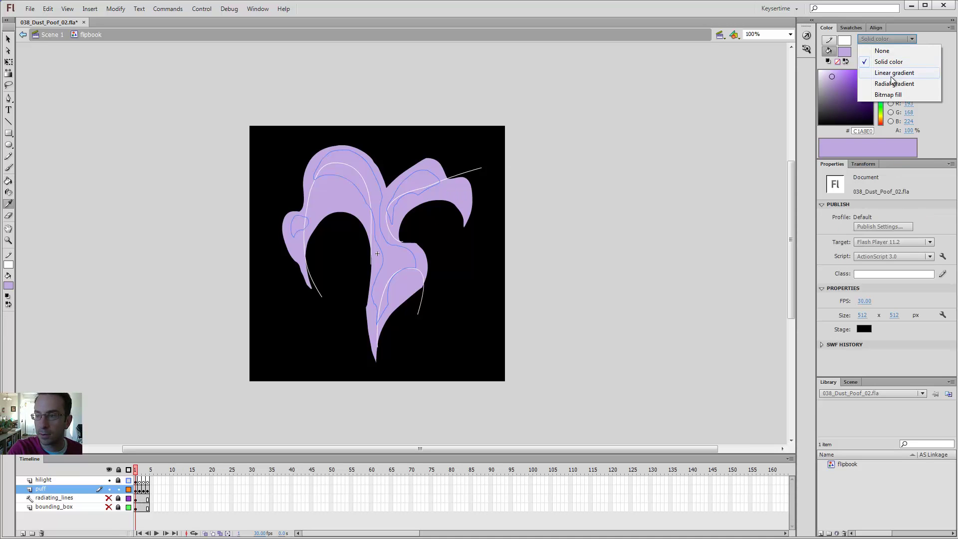
left_click(878, 73)
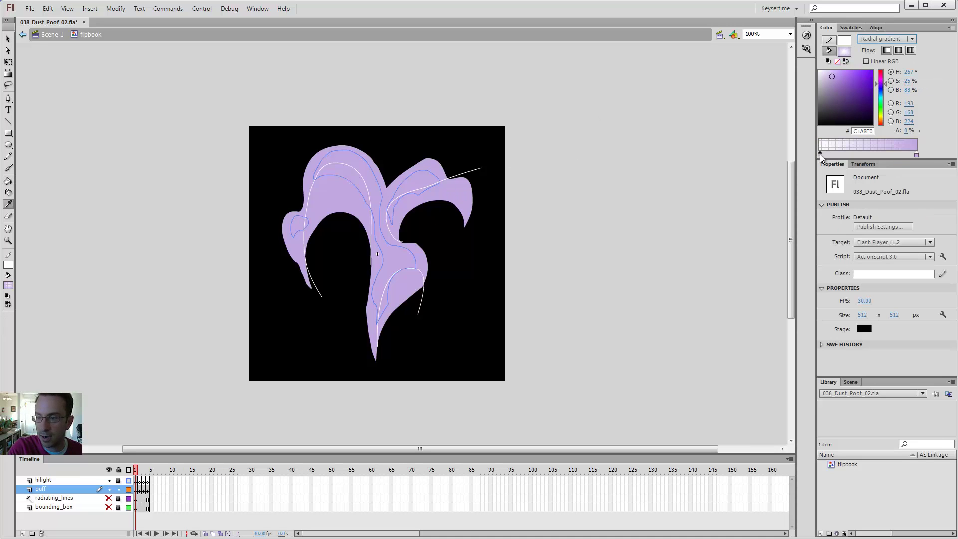
left_click(905, 131)
type("100")
key("Return")
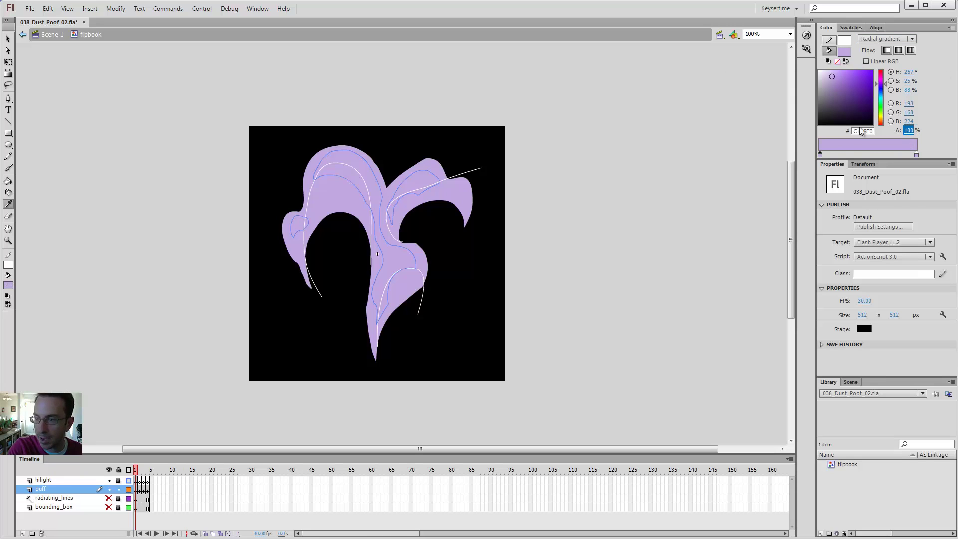
- Recolor the radial gradient's start stop to black and its end stop to white
double_click(820, 154)
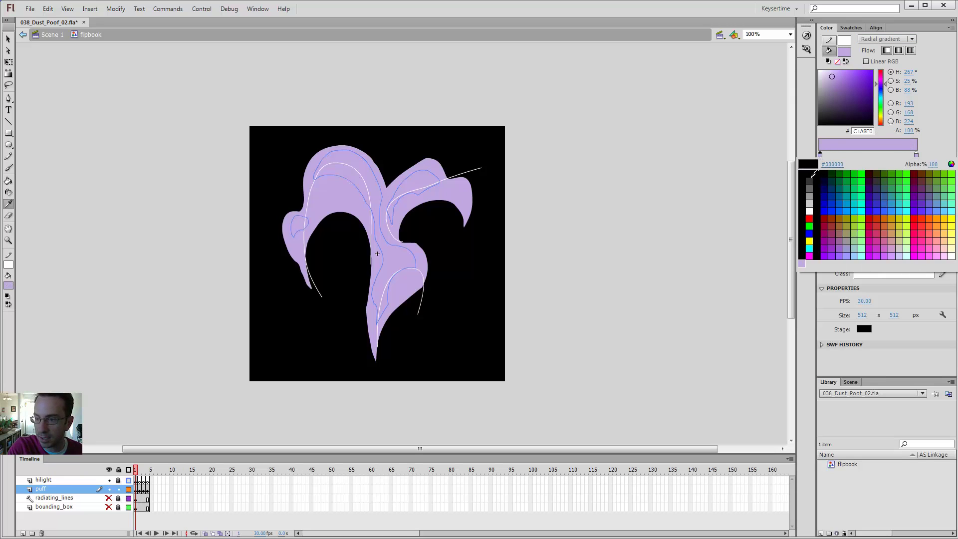
left_click(807, 172)
double_click(917, 154)
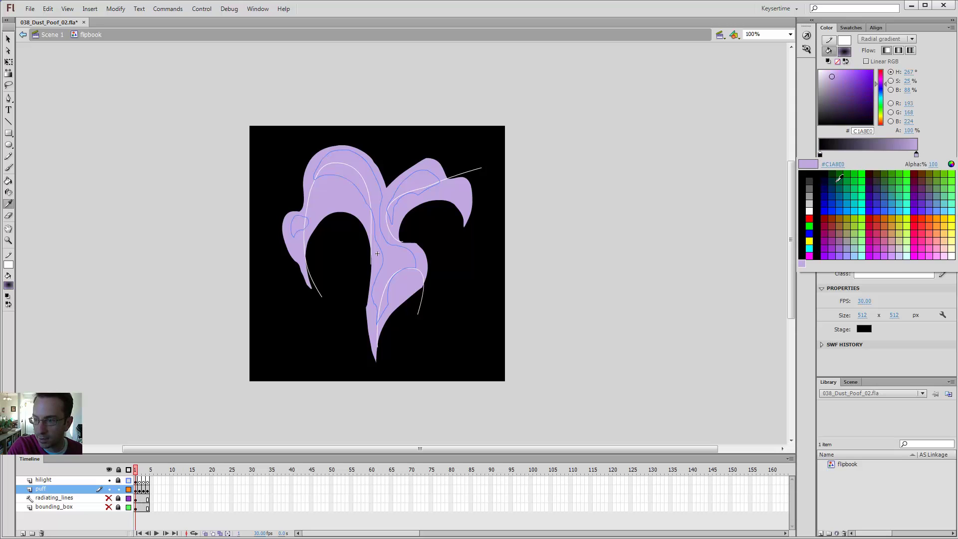
left_click(813, 206)
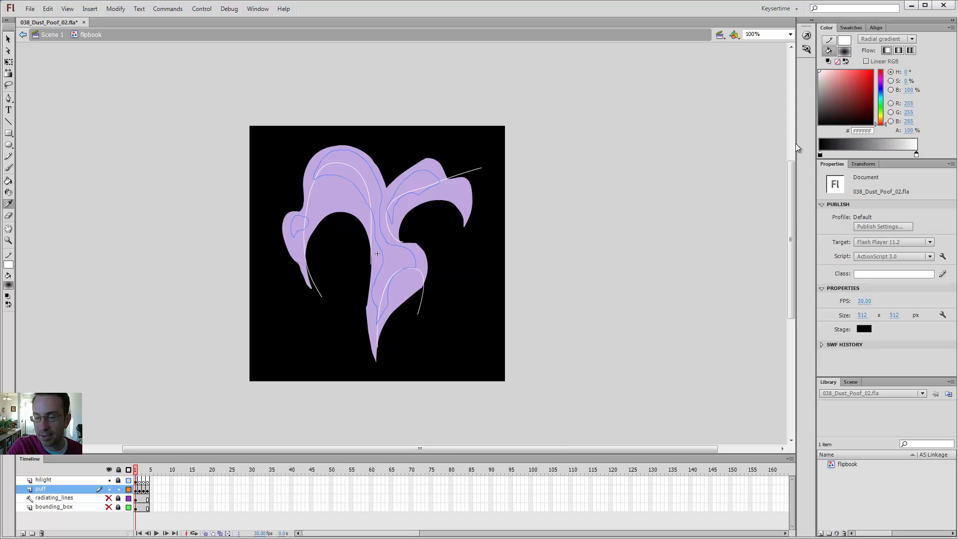
- Set both stops of the radial gradient to the puff's purple (C1A8E0), sampled from the artwork
left_click(820, 154)
double_click(819, 155)
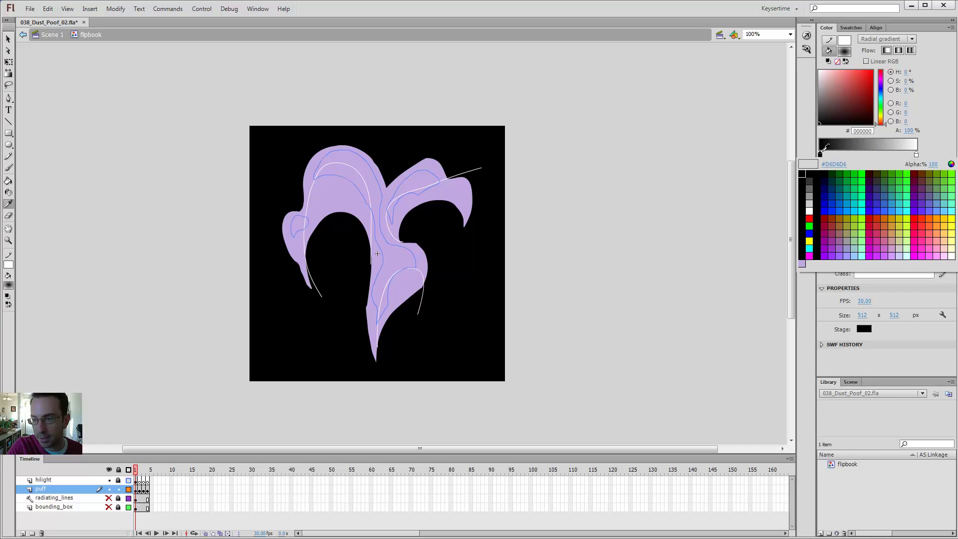
left_click(458, 187)
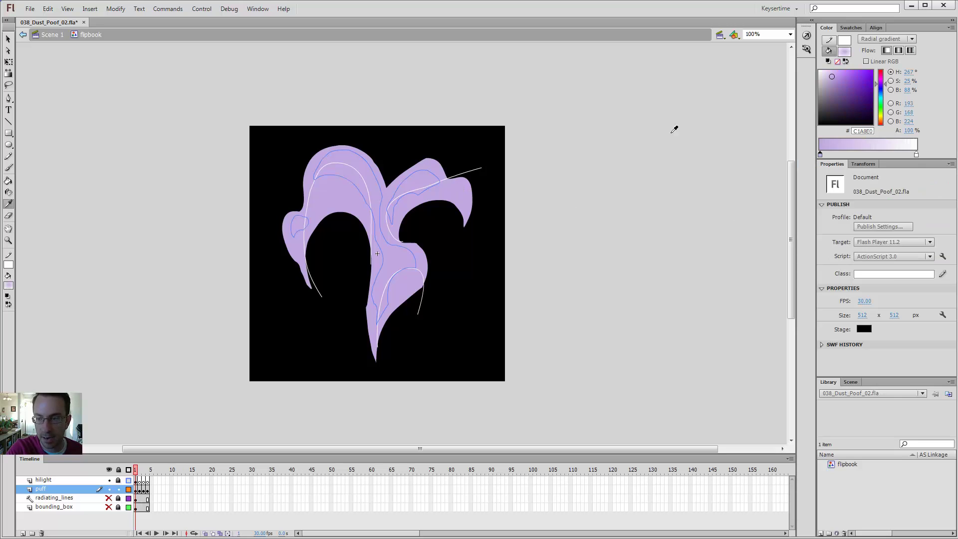
left_click(916, 154)
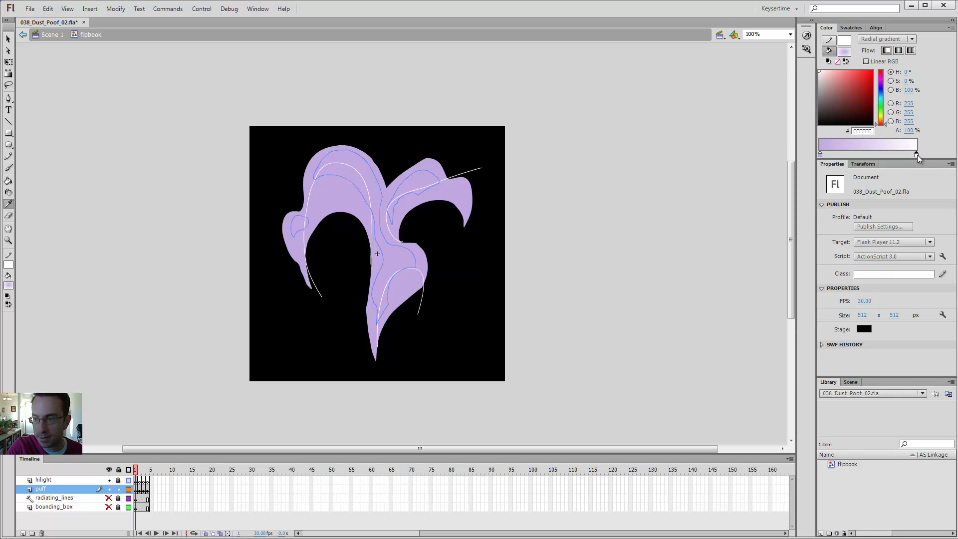
double_click(918, 154)
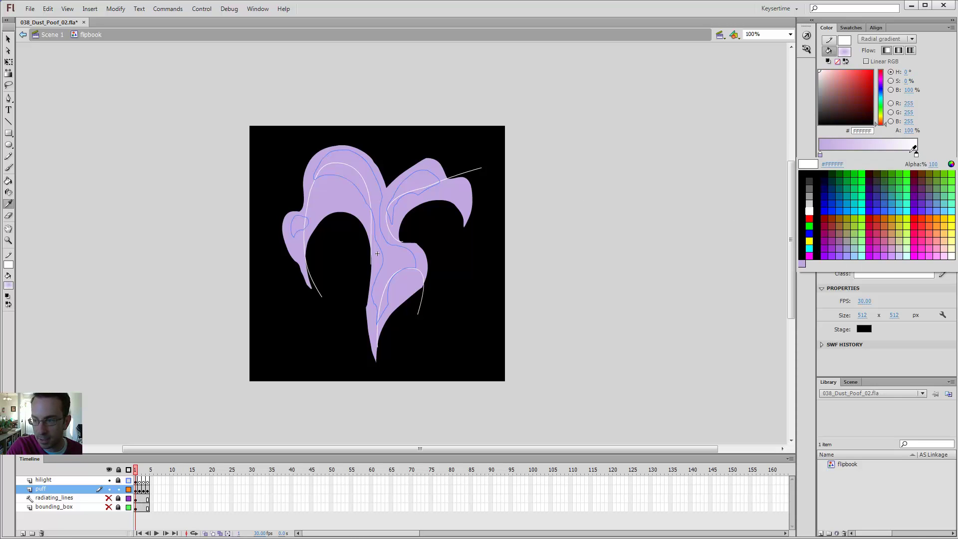
left_click(465, 189)
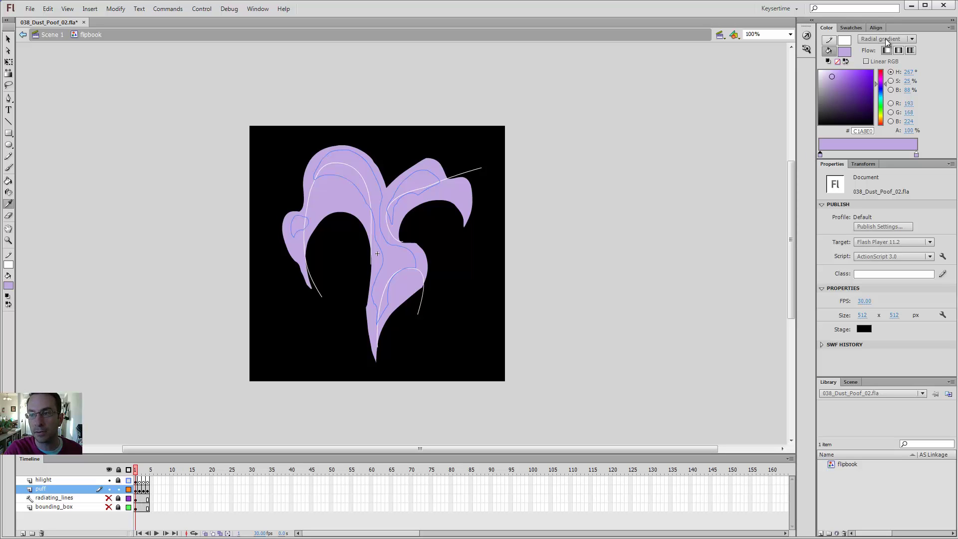
- Set the radial gradient's start stop to 0% alpha and shift its color to C5AFE0
left_click(907, 129)
type("0")
key("Return")
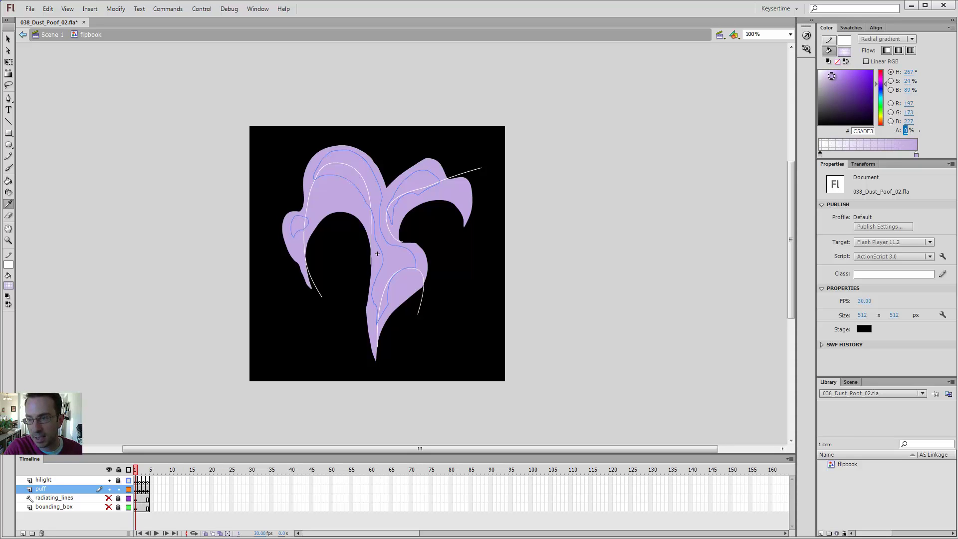
left_click(830, 76)
left_click_drag(908, 130, 790, 162)
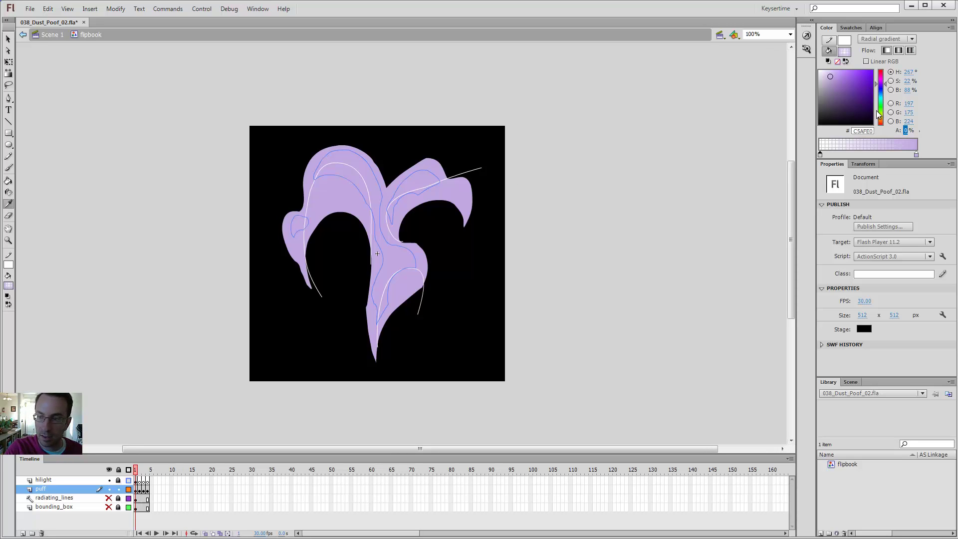
- Turn off Lock Fill and fill the upper-right curl's lower section with the radial gradient, centered at its inner left end
key("k")
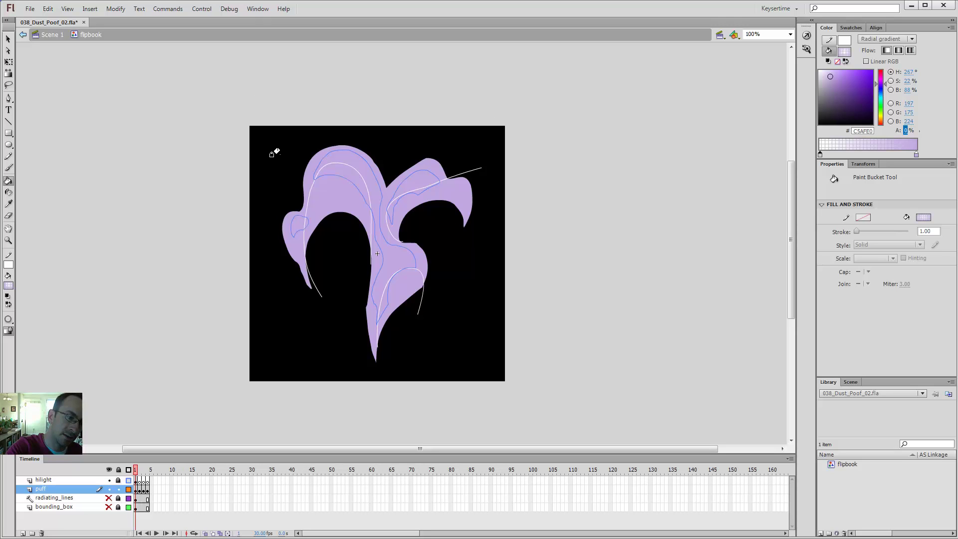
left_click(9, 333)
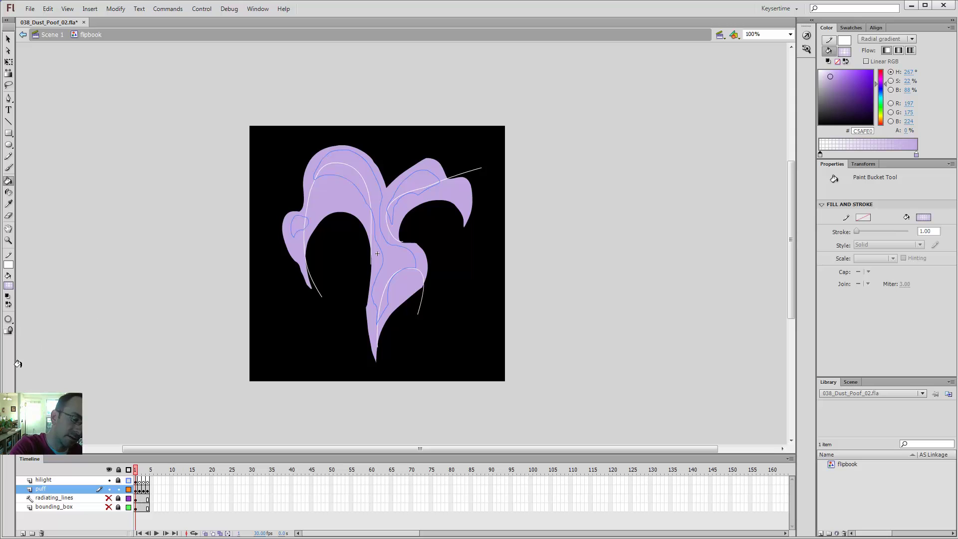
left_click(451, 195)
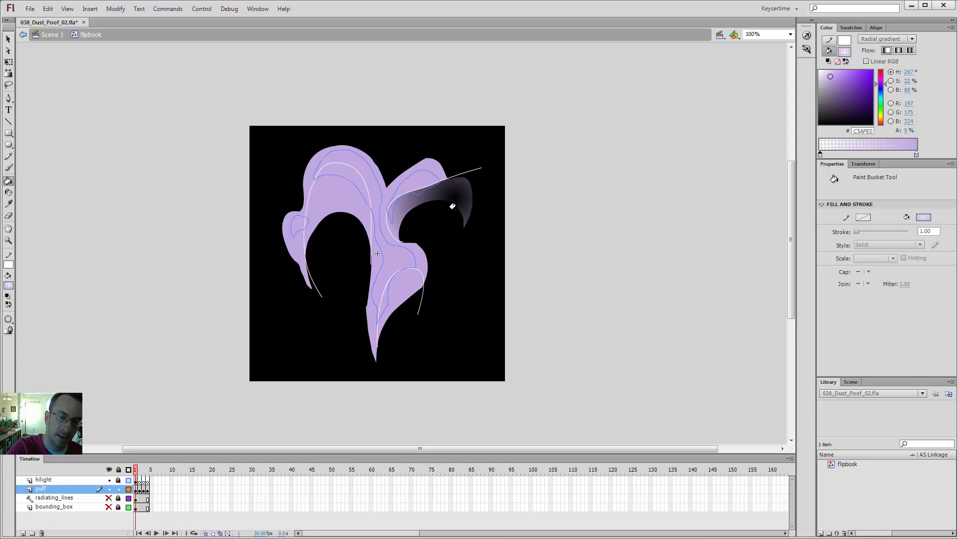
left_click(463, 212)
left_click(398, 213)
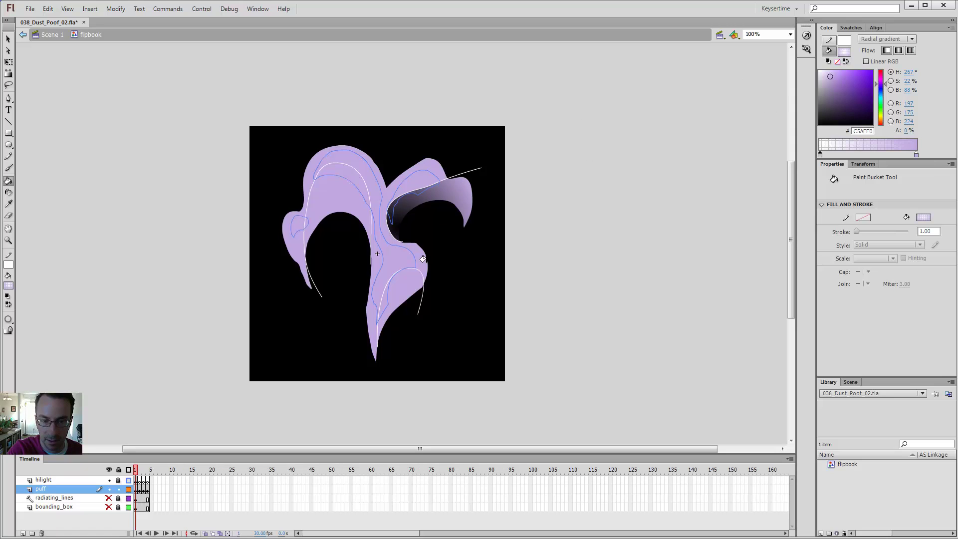
- Delete the white pencil line dividing the upper-right curl
key("v")
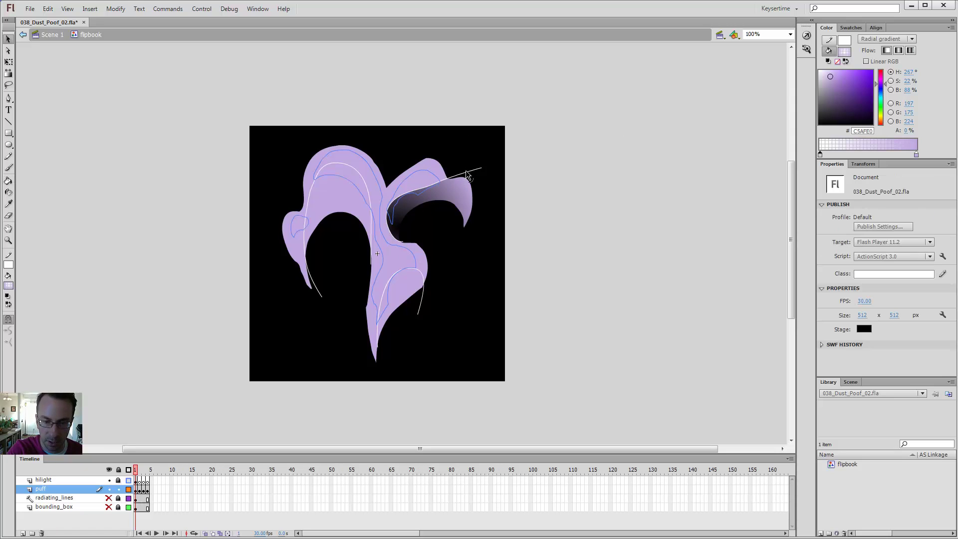
left_click(466, 174)
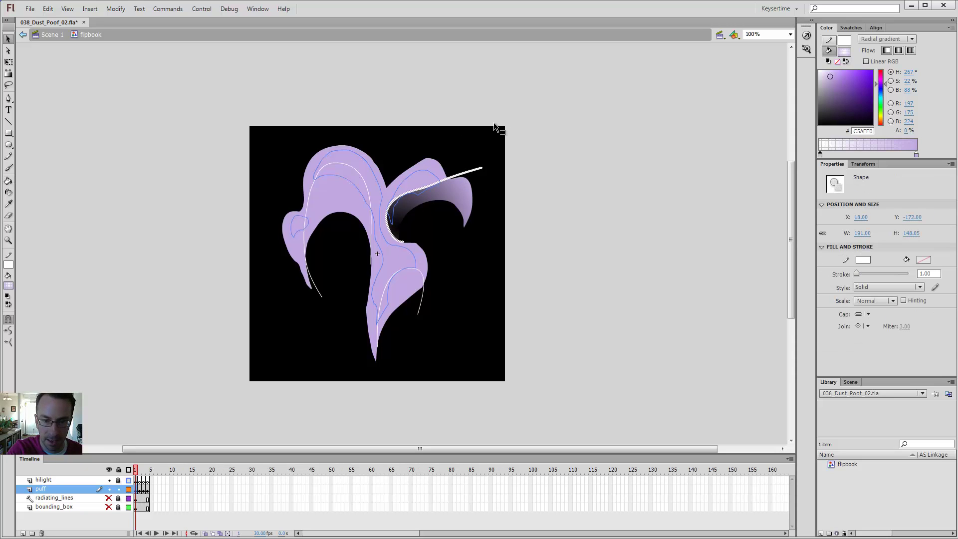
key("Delete")
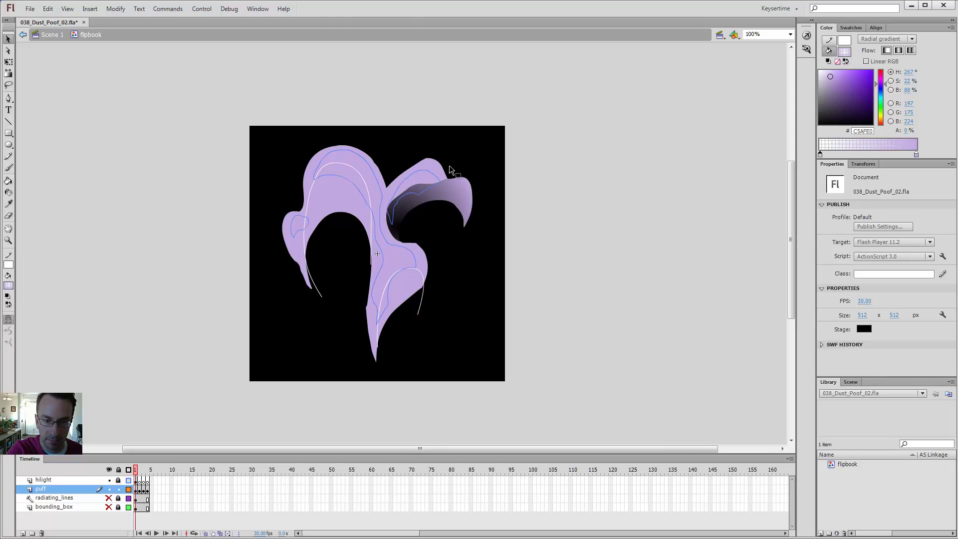
- Fill the undersides of the left arch and lower-right lobe with the radial gradient, and delete their white pencil lines
key("k")
left_click(339, 205)
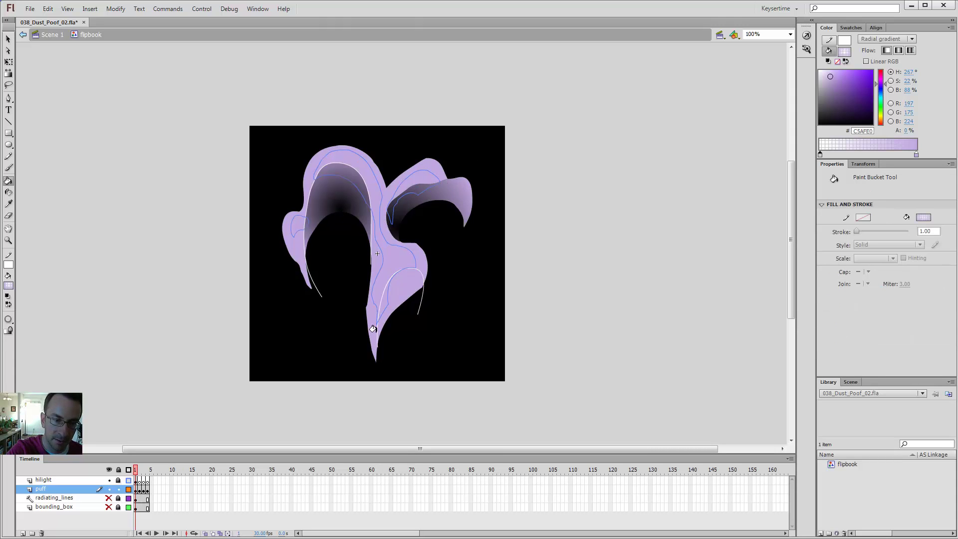
left_click(400, 300)
key("v")
left_click(422, 305)
key("Delete")
left_click(355, 173)
key("Delete")
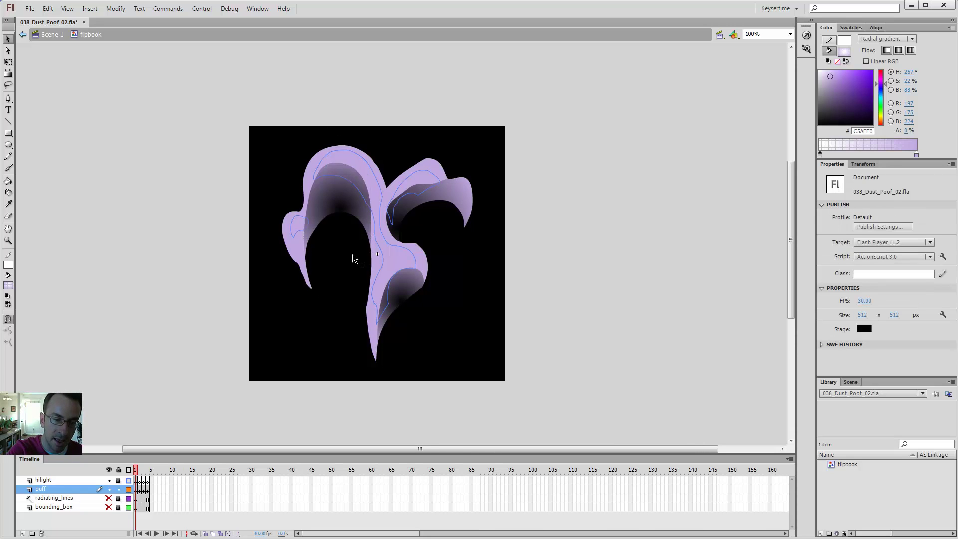
key("period")
key("alt+f")
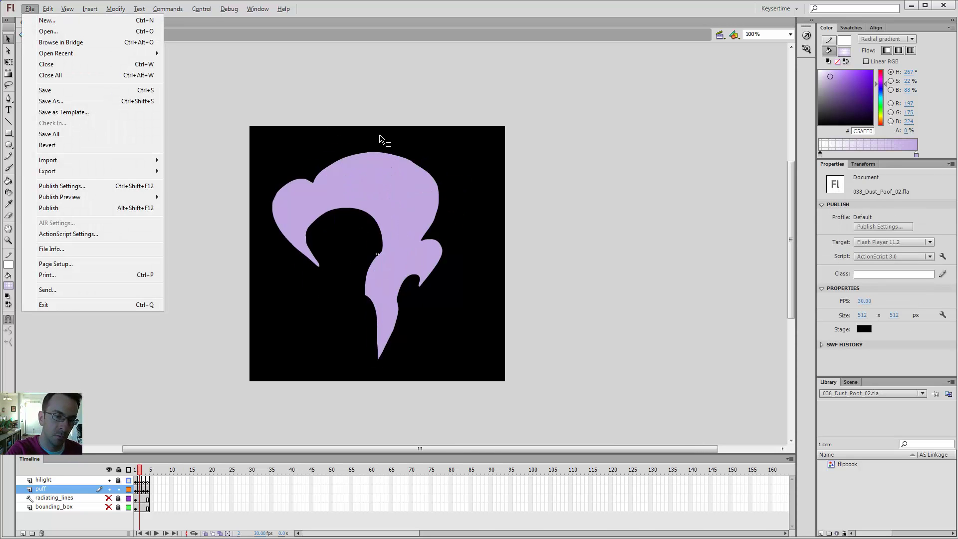
left_click(380, 136)
key("comma")
- Reshape the left arch's radial gradient with the Gradient Transform tool, lowering its center, widening it and moving its transparent stop inward
key("f")
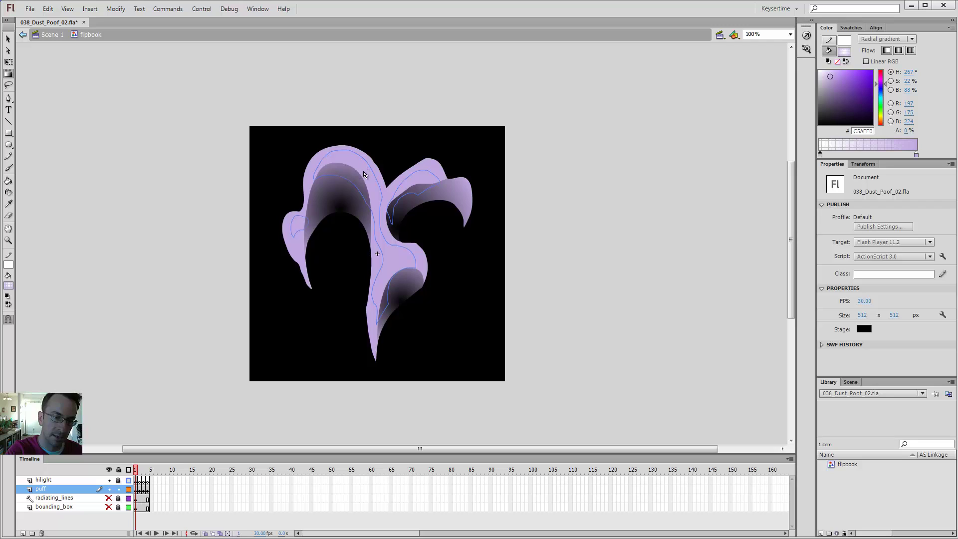
left_click(334, 199)
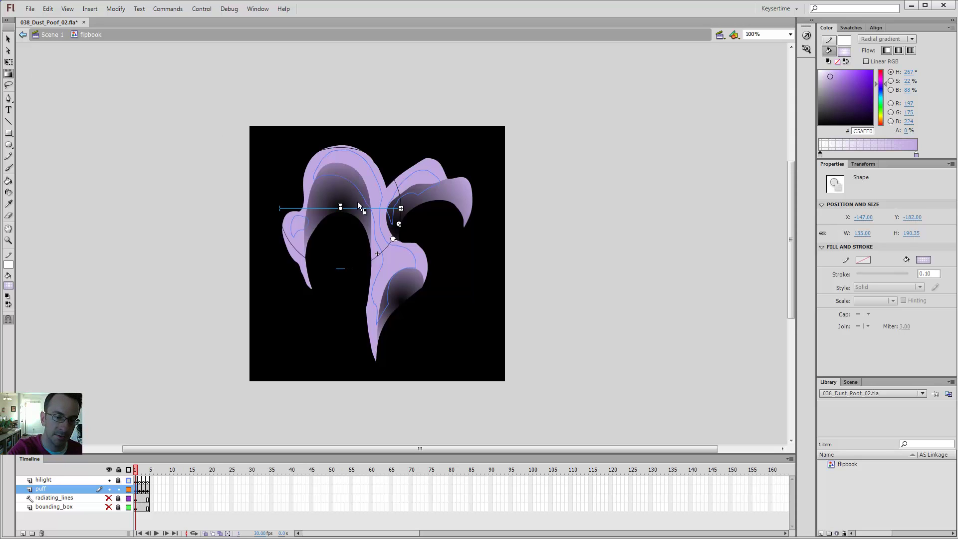
left_click_drag(400, 208, 388, 246)
left_click_drag(340, 225, 338, 218)
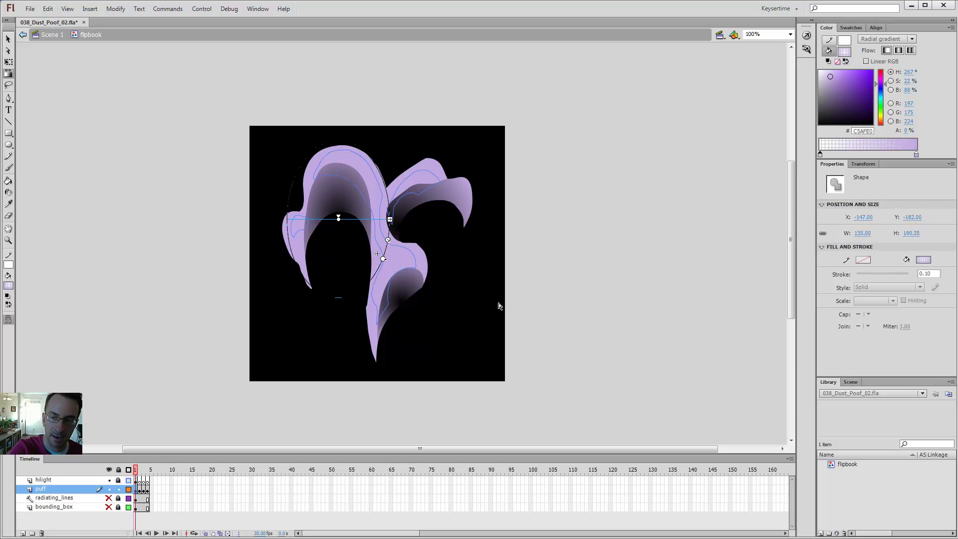
left_click_drag(837, 152, 837, 155)
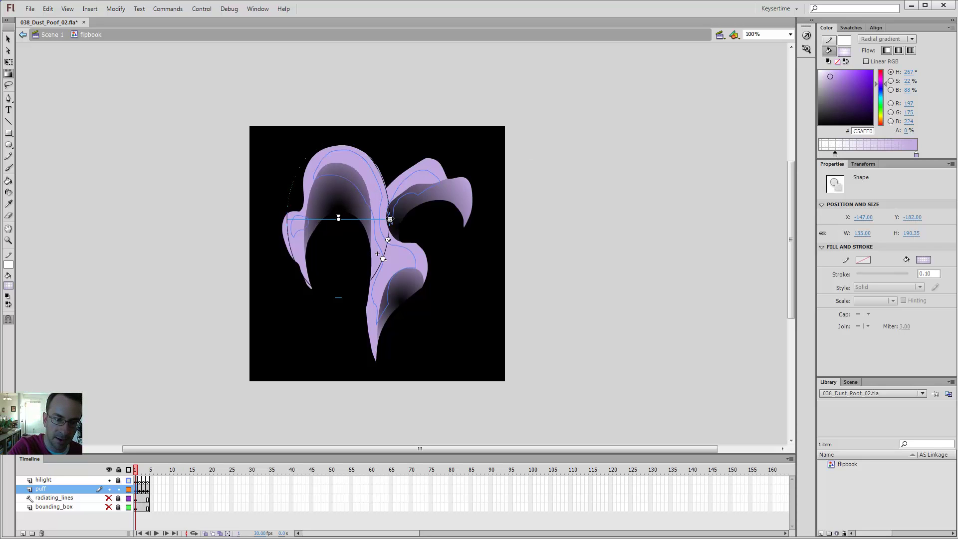
mouse_move(393, 219)
left_mouse_down()
mouse_move(403, 219)
mouse_move(393, 220)
mouse_move(403, 237)
left_mouse_up()
left_click_drag(338, 218, 338, 228)
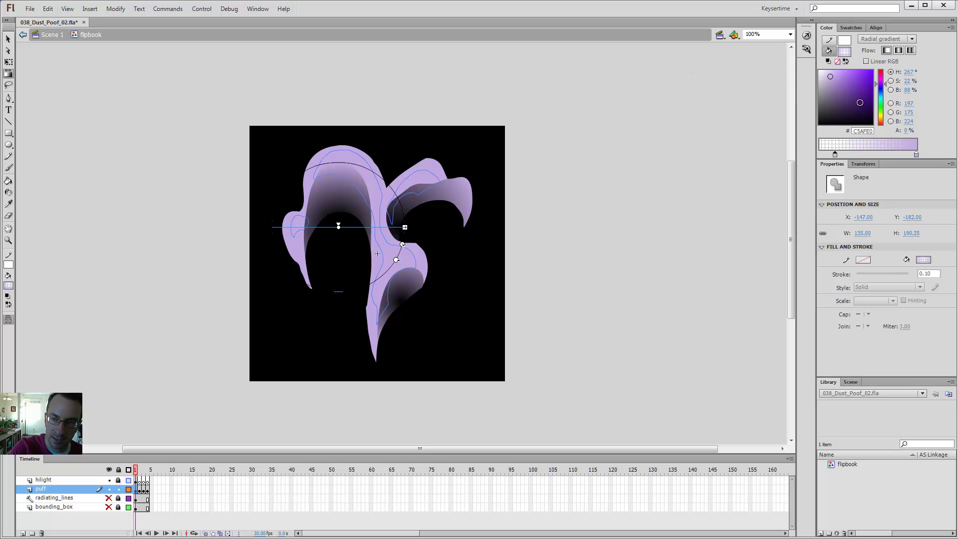
- Move the left arch gradient's transparent stop further inward, then rotate the gradient slightly counterclockwise and enlarge it
left_click_drag(837, 153, 843, 151)
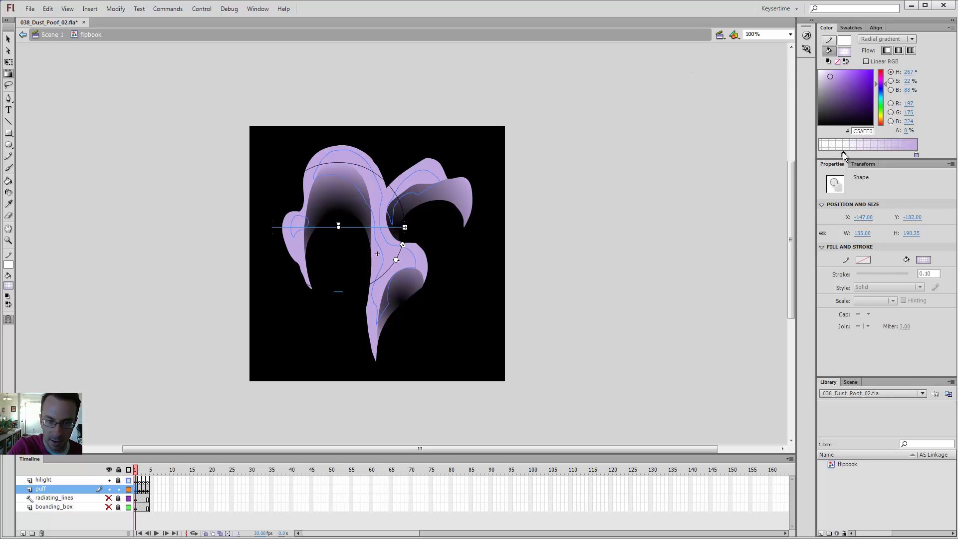
left_click_drag(339, 227, 336, 230)
left_click_drag(394, 263, 400, 247)
left_click_drag(401, 212, 409, 211)
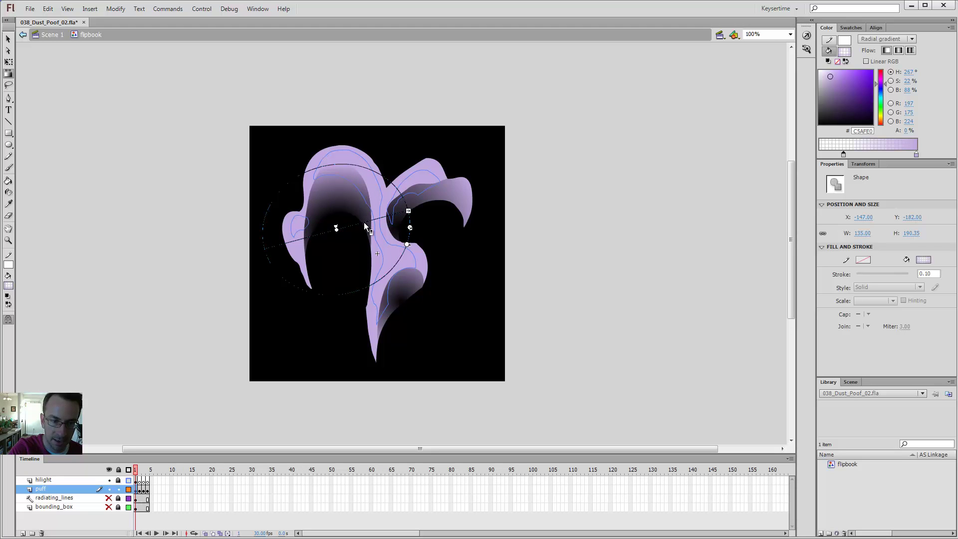
left_click(340, 260)
key("v")
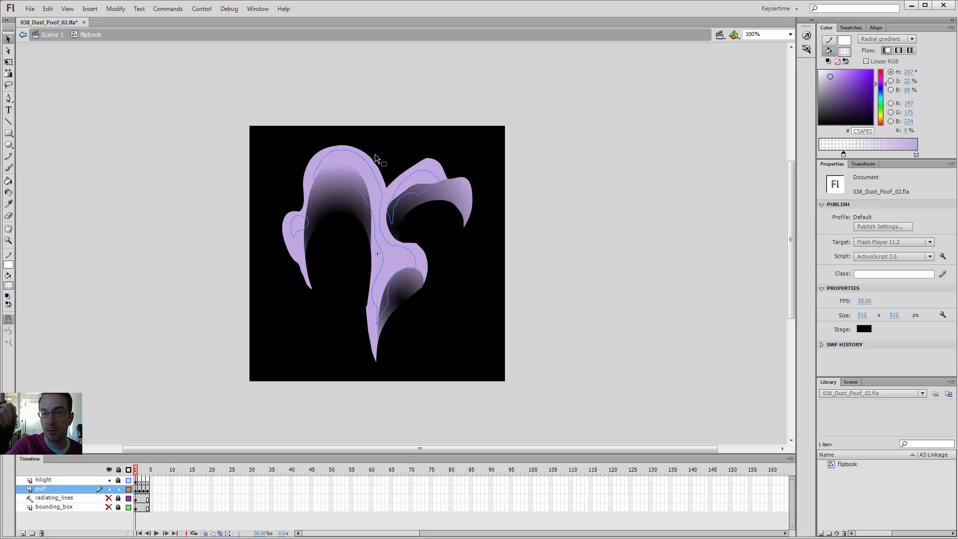
- Shift the lower-right lobe's gradient center slightly down and left with the Gradient Transform tool
key("f")
left_click(404, 300)
mouse_move(400, 302)
left_mouse_down()
mouse_move(456, 317)
mouse_move(462, 296)
mouse_move(447, 284)
mouse_move(464, 273)
mouse_move(448, 285)
mouse_move(460, 257)
mouse_move(458, 275)
mouse_move(454, 264)
mouse_move(399, 305)
left_mouse_up()
left_click(471, 242)
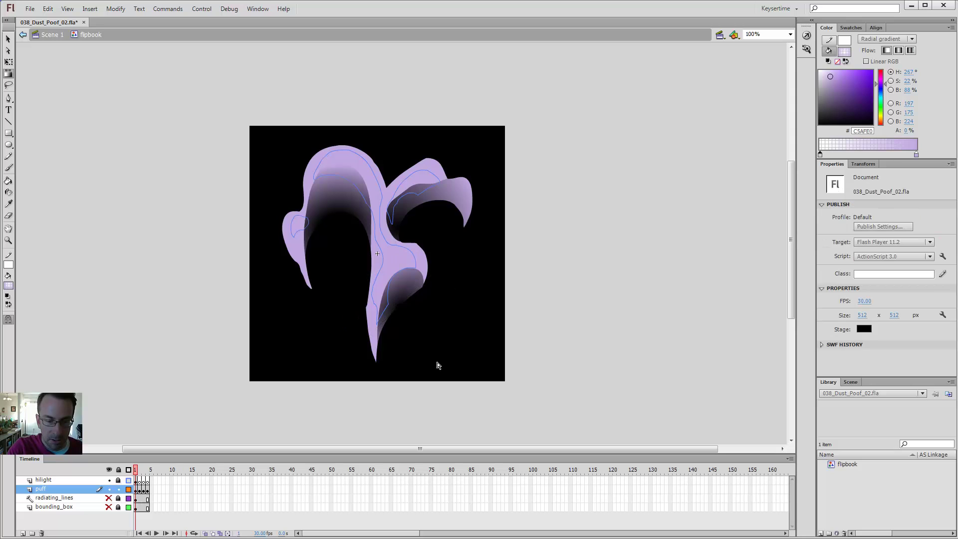
- Show the hilight layer as solid fills, lock the puff layer, and unlock hilight with frame 1 selected for editing
left_click(128, 481)
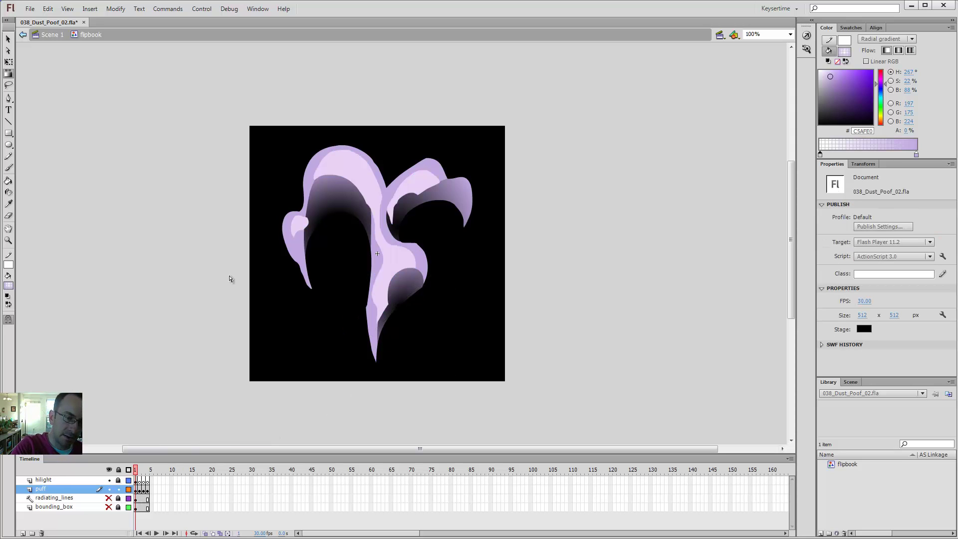
left_click(118, 489)
left_click(118, 480)
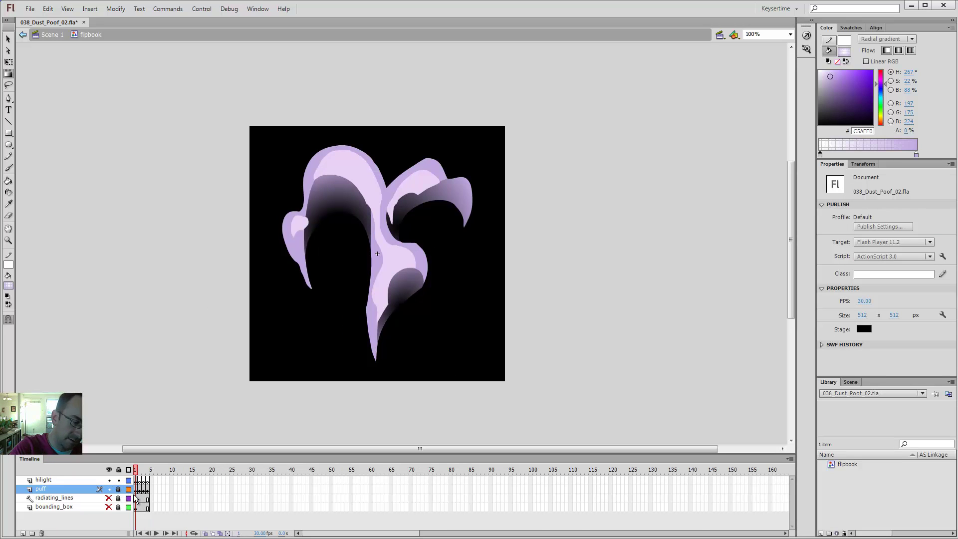
left_click(135, 481)
- Trim the lower tip of the upper-right lobe's highlight with the Eraser, using the sampled E8D1F3 as brush color for touch-ups
key("e")
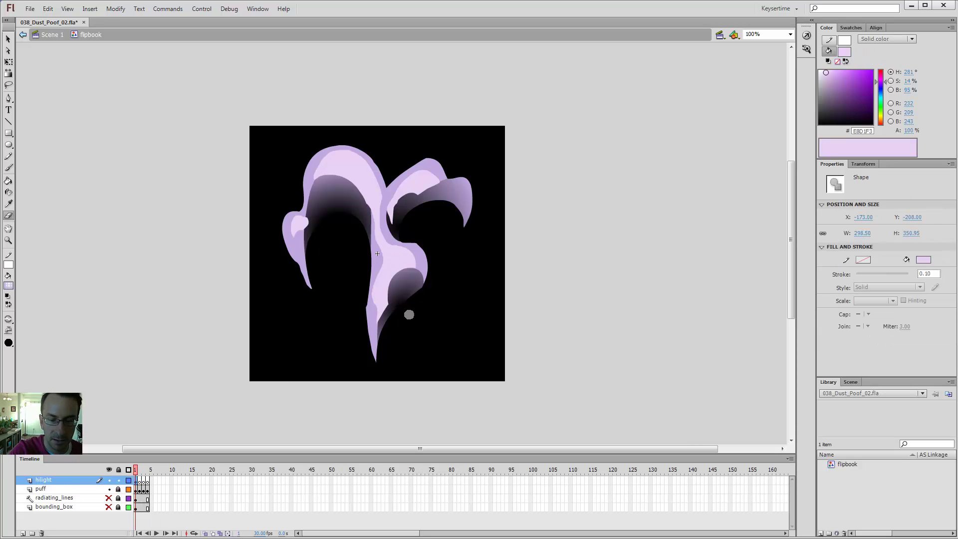
key("i")
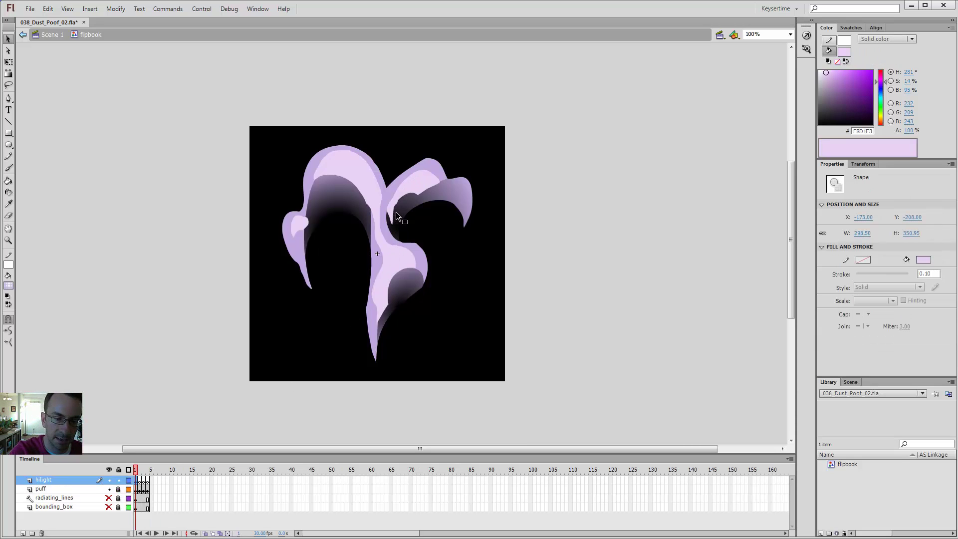
left_click(418, 181)
key("e")
mouse_move(401, 206)
left_mouse_down()
mouse_move(392, 215)
mouse_move(401, 241)
left_mouse_up()
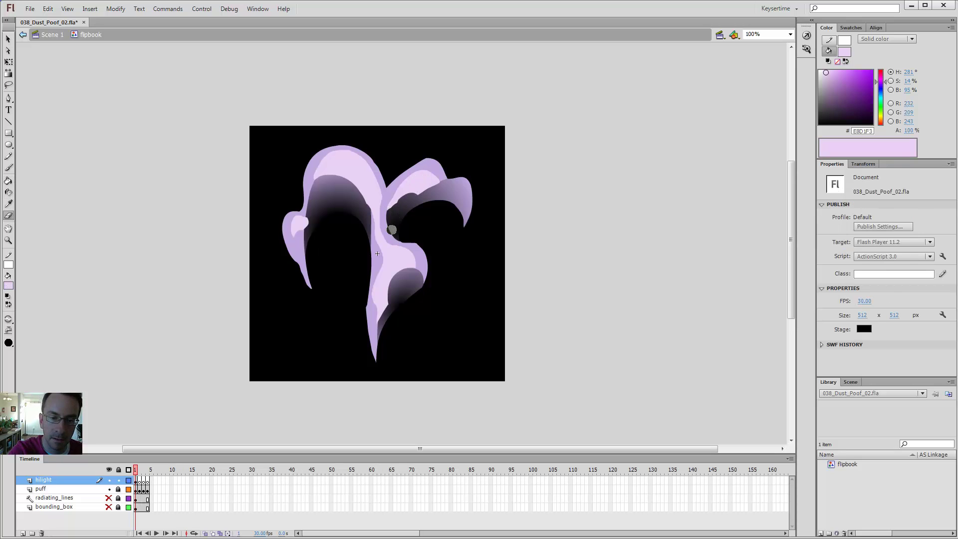
key("b")
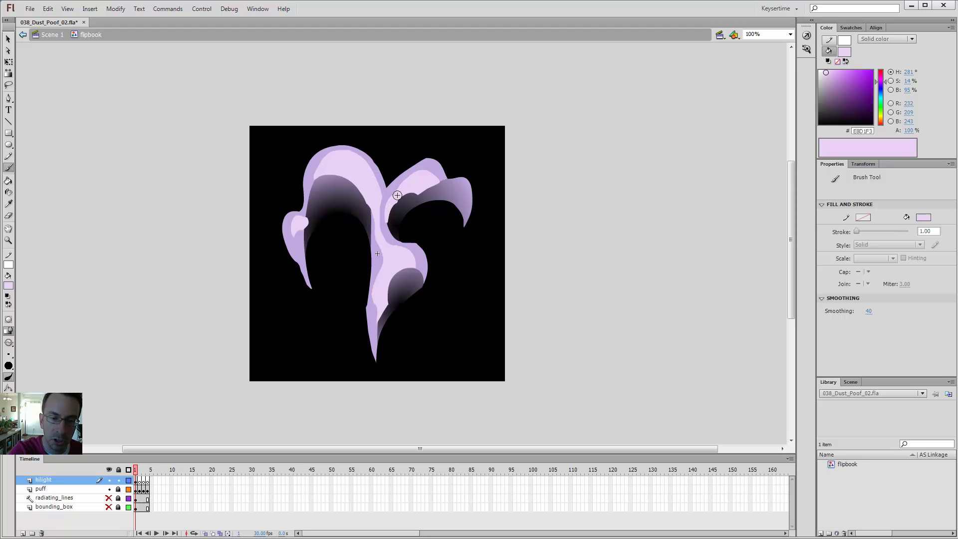
key("e")
left_click_drag(391, 224, 393, 219)
key("b")
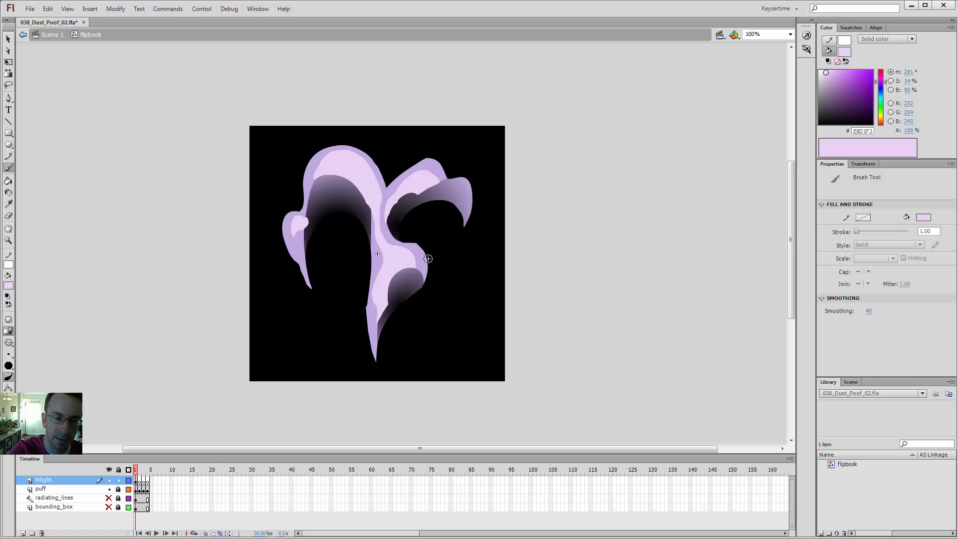
key("ctrl+minus")
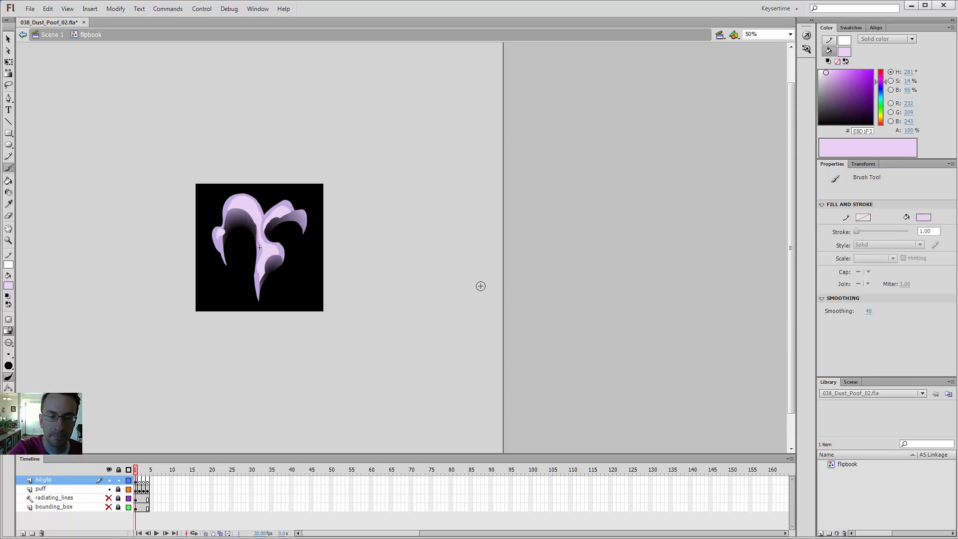
key("z")
left_click(268, 219)
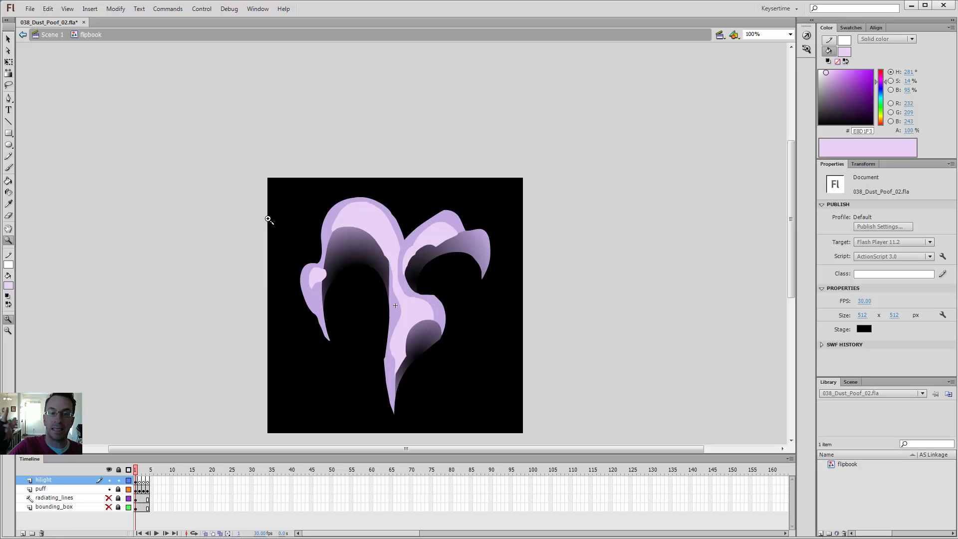
- Convert the hilight layer's frame 1 artwork to a Movie Clip symbol, keeping the default name Symbol 1
left_click(136, 480)
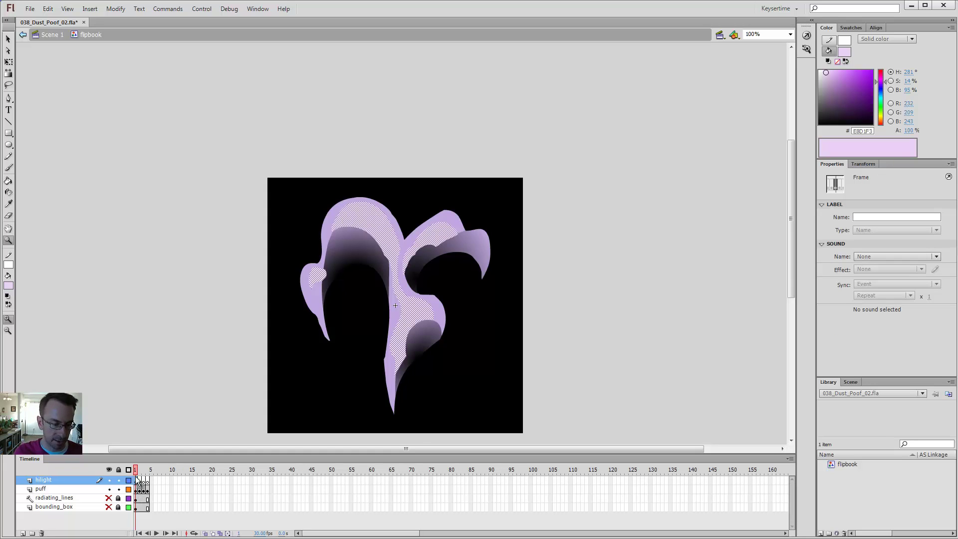
left_click(136, 490)
left_click(136, 482)
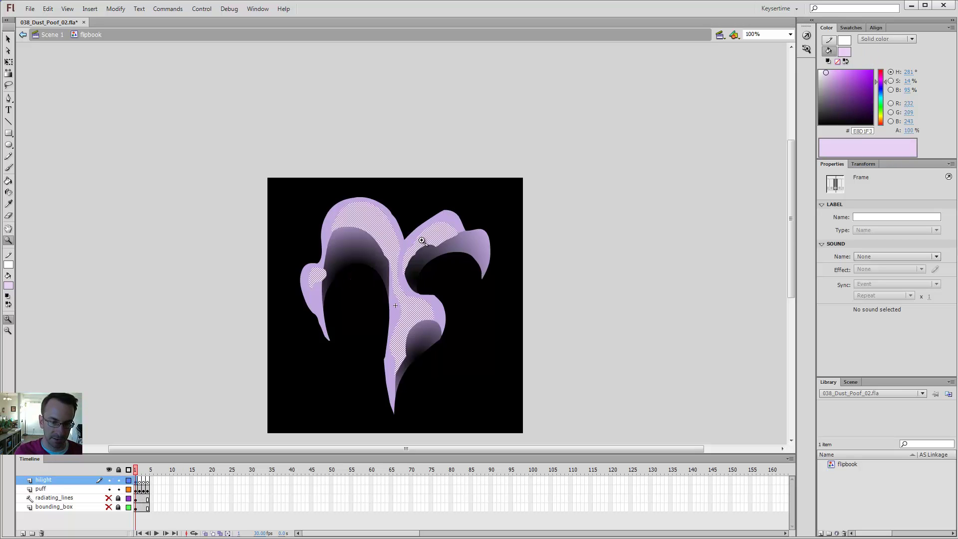
key("v")
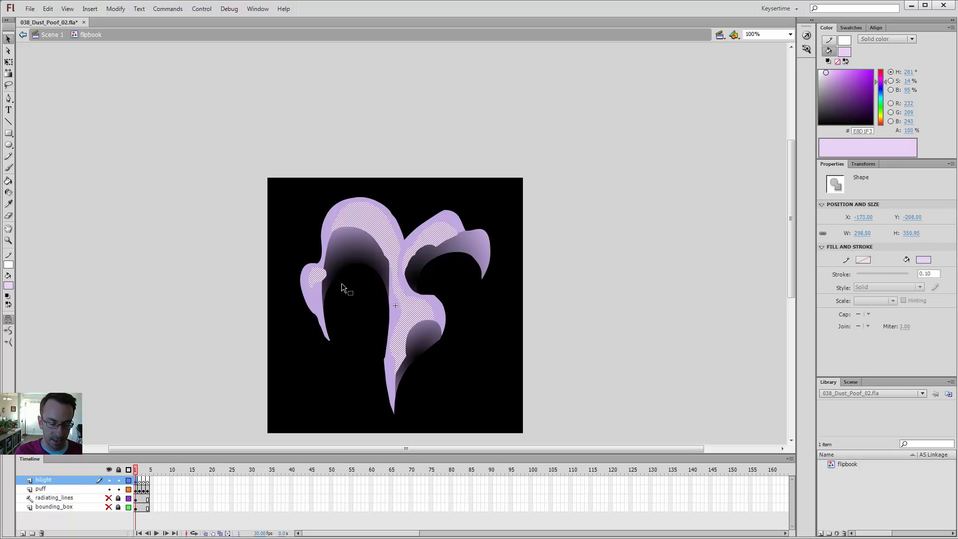
key("F8")
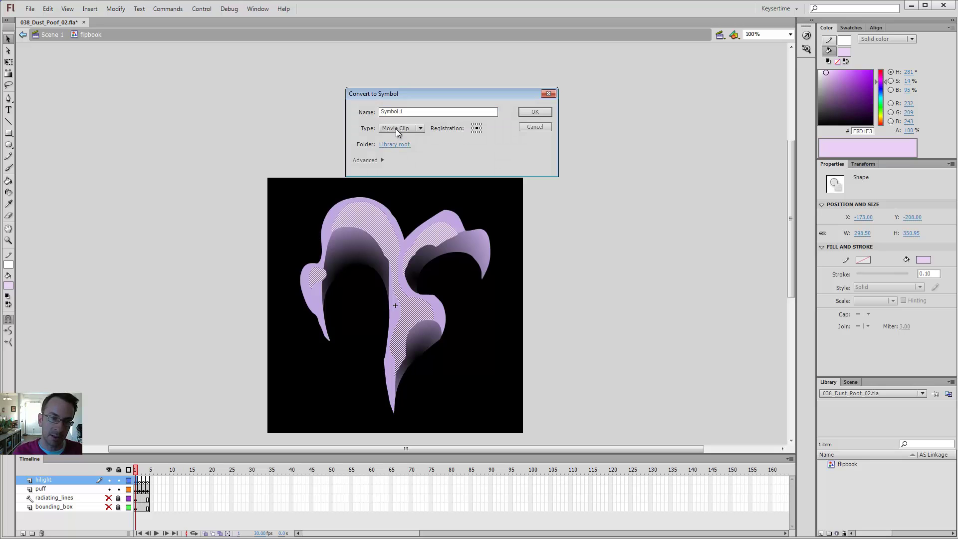
left_click(397, 128)
left_click(405, 139)
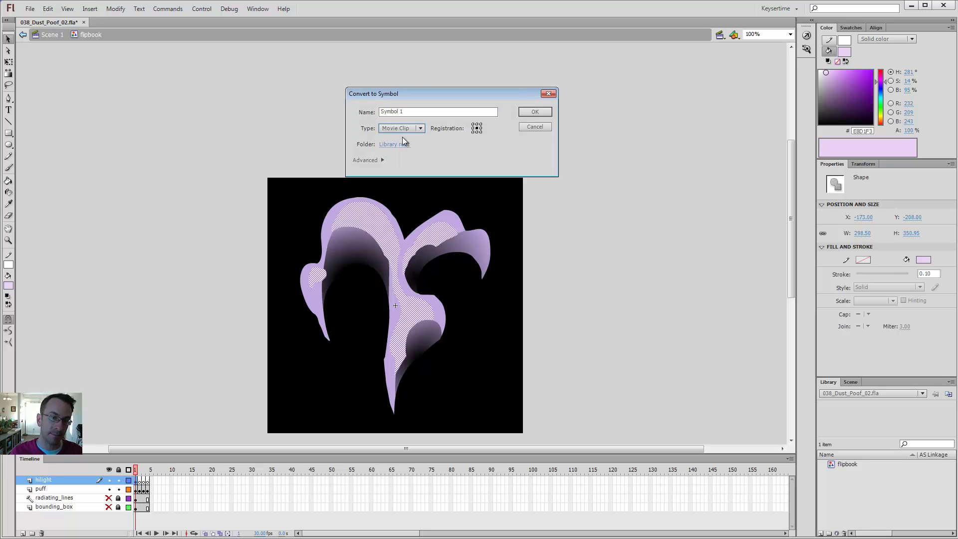
left_click(535, 112)
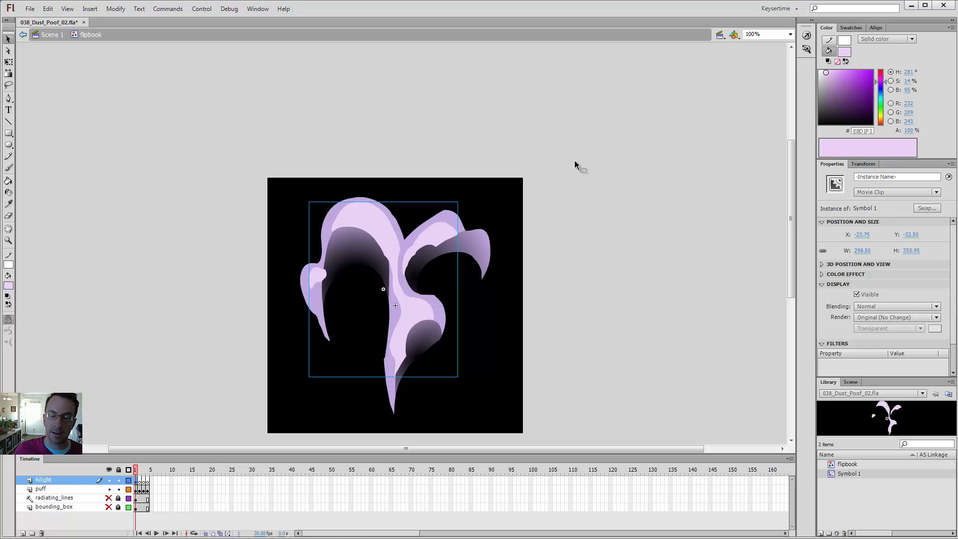
- Convert the puff layer's frame 1 artwork to a Movie Clip symbol with the default settings
left_click(136, 490)
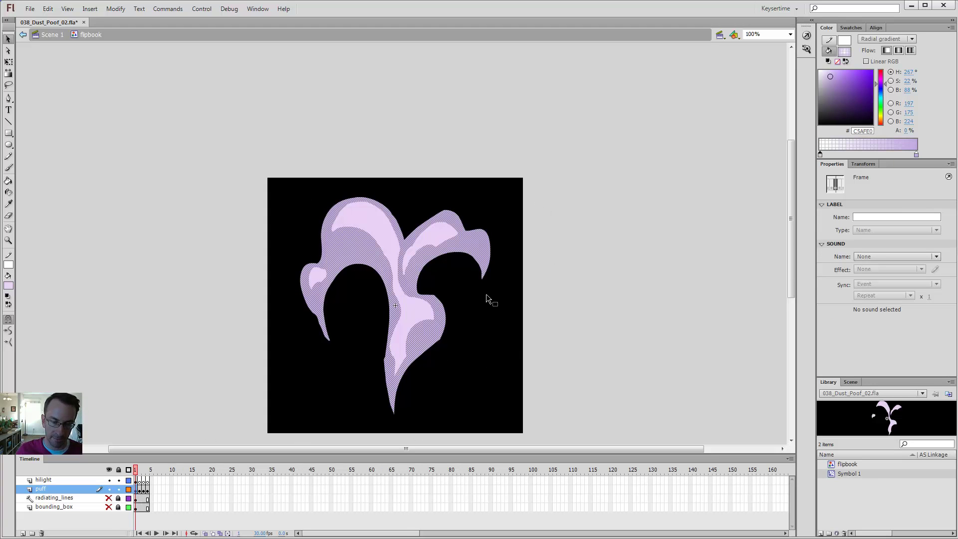
key("F8")
left_click(541, 113)
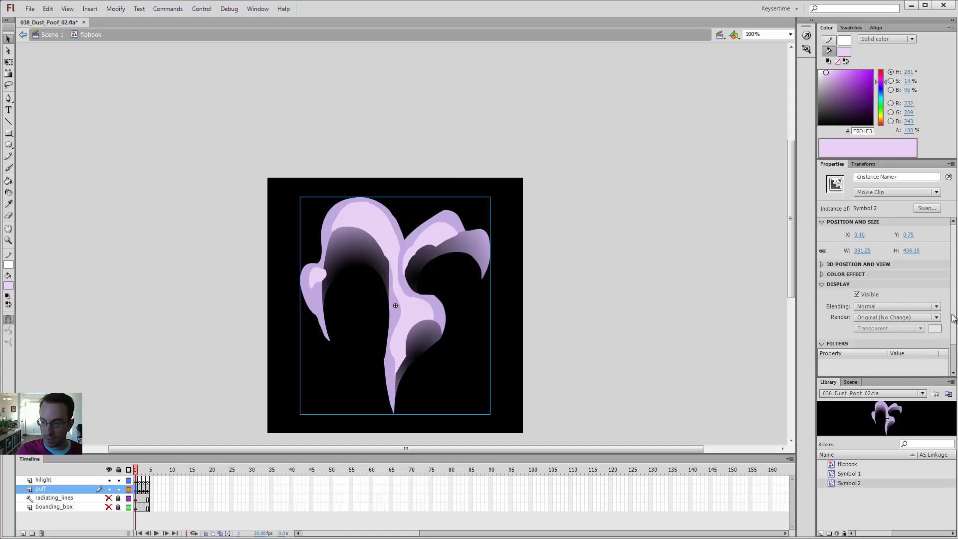
- Add a Blur filter to the puff movie clip and set its quality to High
left_click_drag(953, 315, 955, 381)
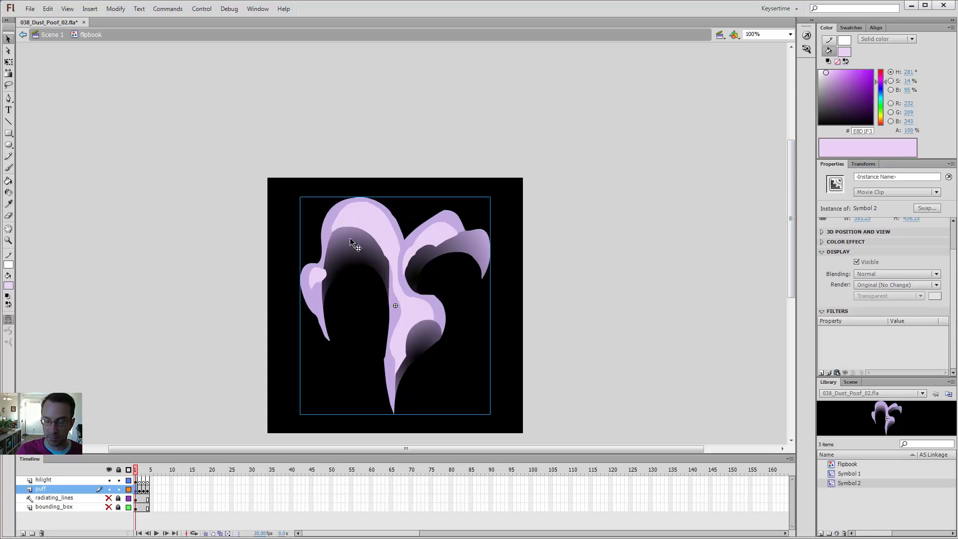
left_click(822, 374)
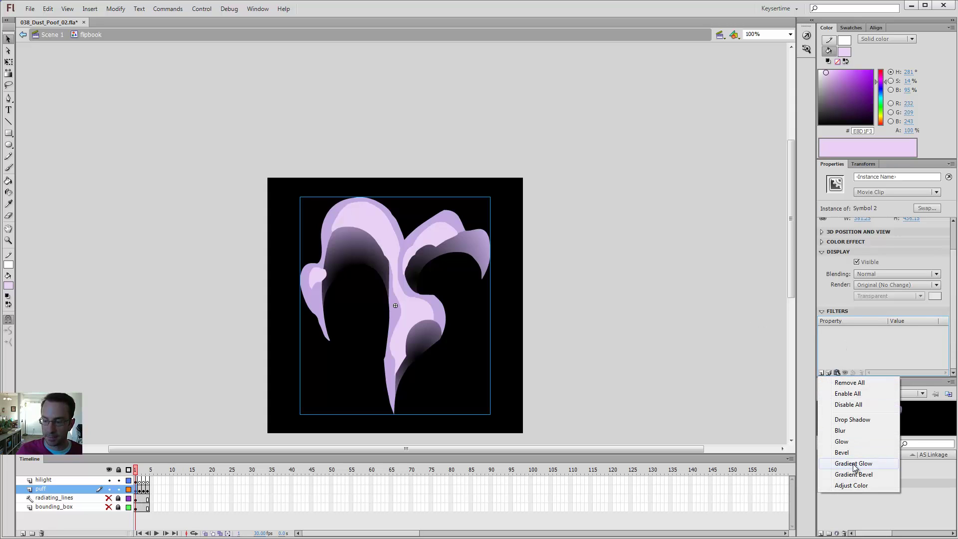
left_click(852, 431)
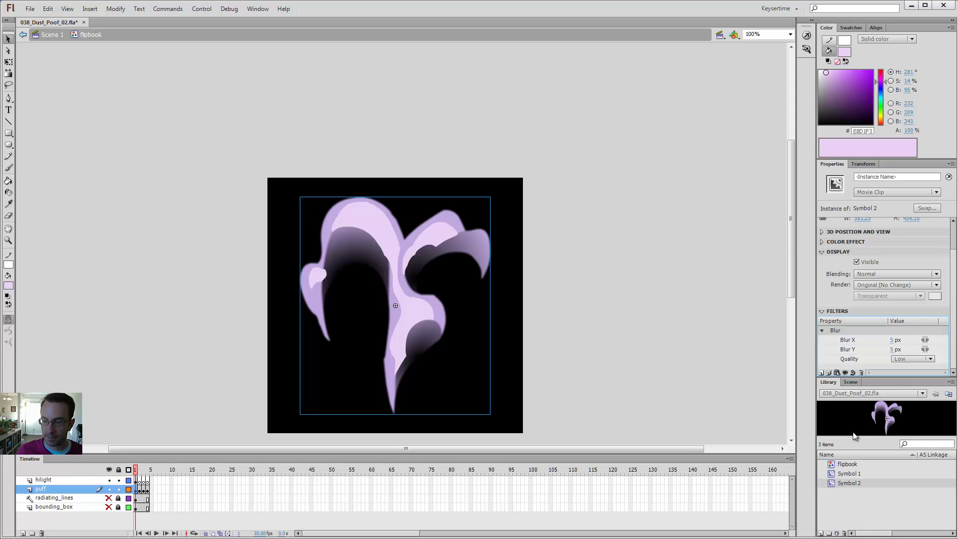
left_click(899, 359)
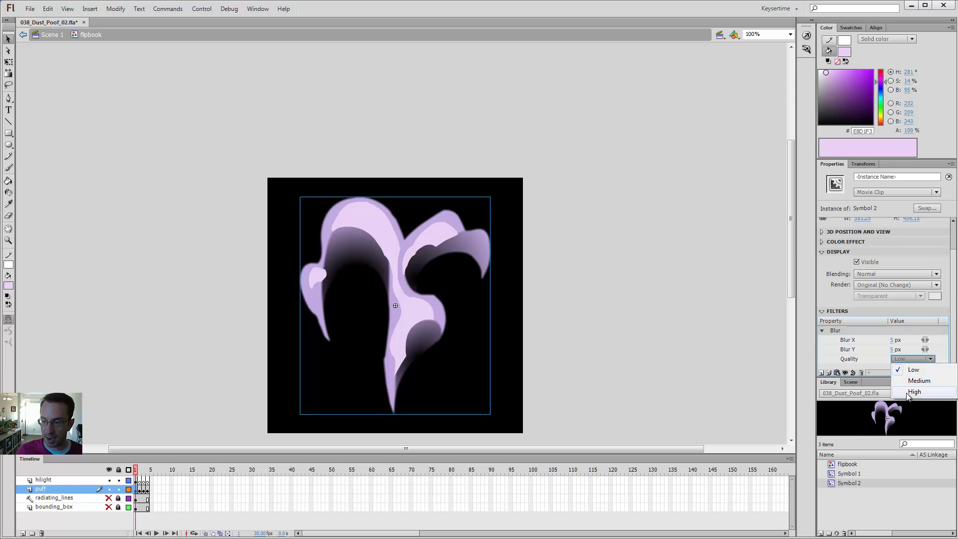
left_click(903, 394)
- Unlink the puff clip's horizontal and vertical blur values, and set Blur Y to 20 px after trying 15 px
left_click(925, 341)
left_click(901, 341)
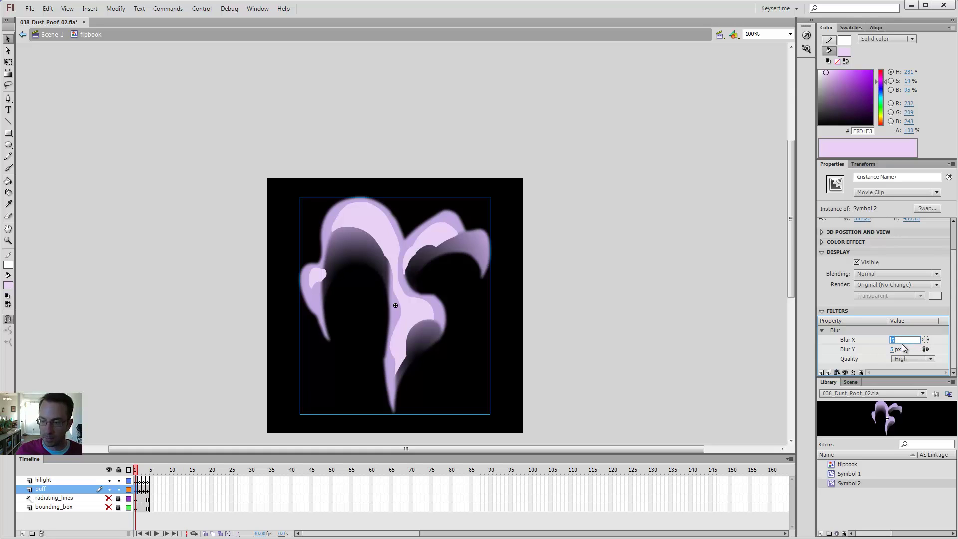
left_click(894, 350)
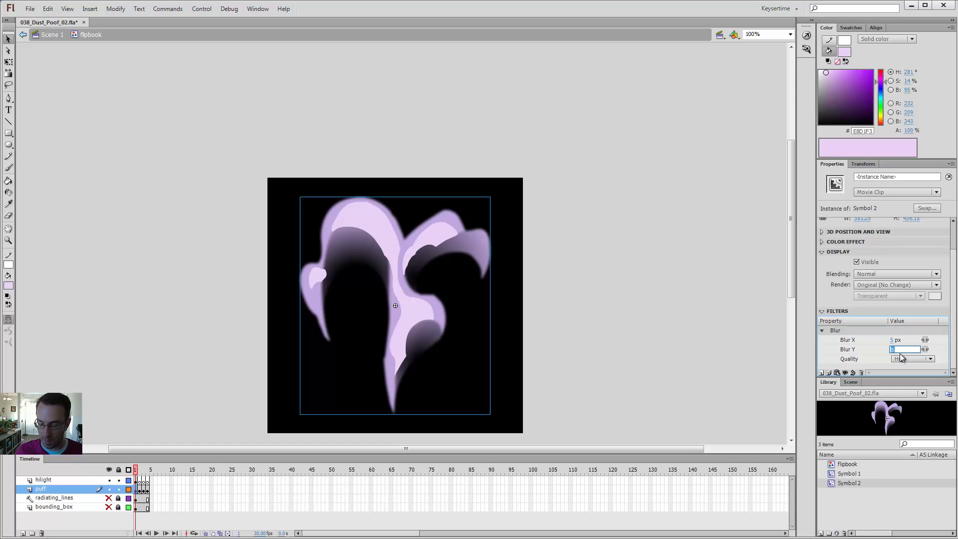
type("15")
key("Return")
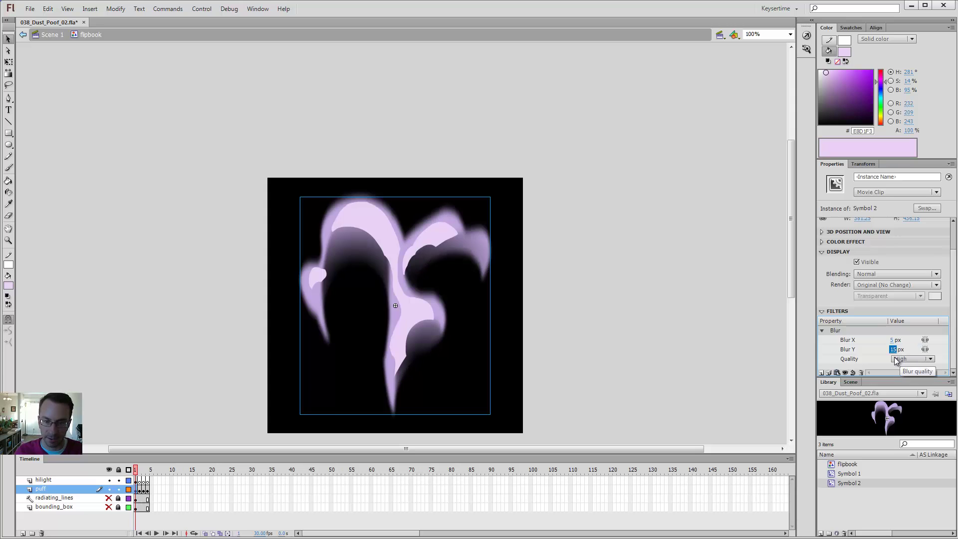
type("20")
key("Return")
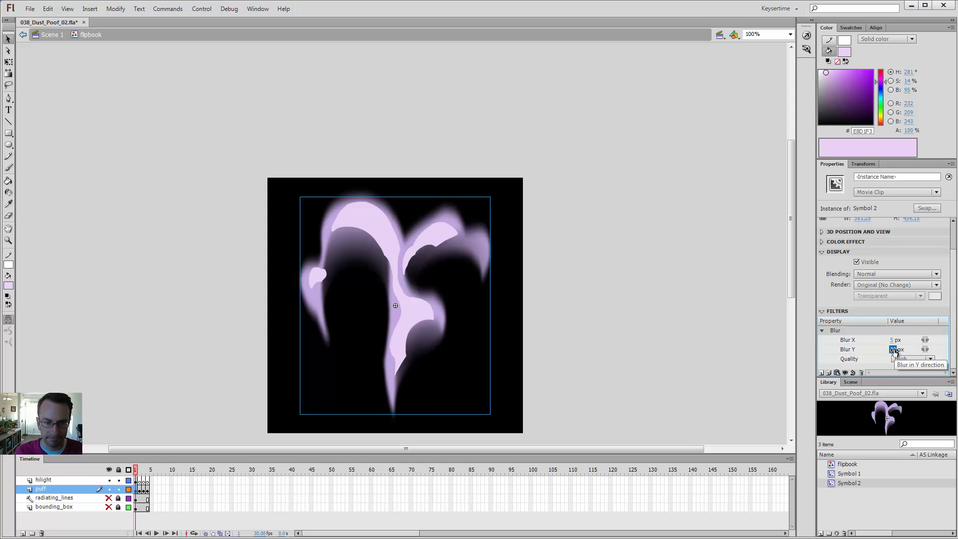
- Set the puff clip's Blur X to 0 px while the hilight layer is temporarily hidden
left_click(513, 157)
left_click(108, 480)
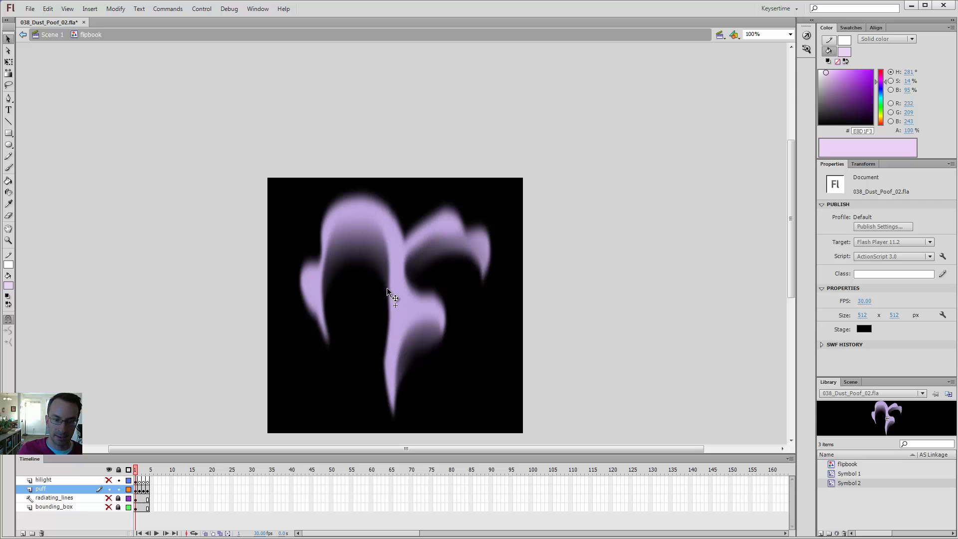
left_click(400, 292)
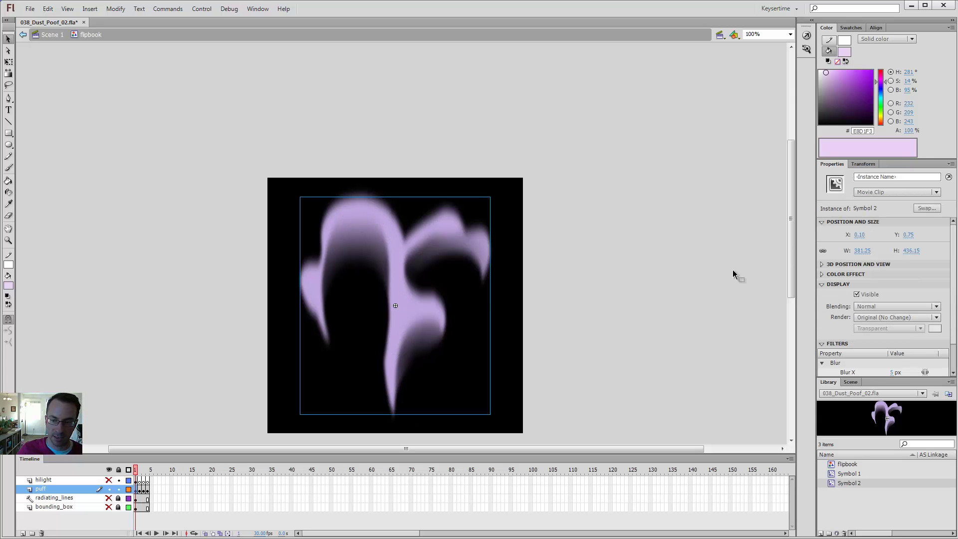
scroll(953, 307, "down", 2)
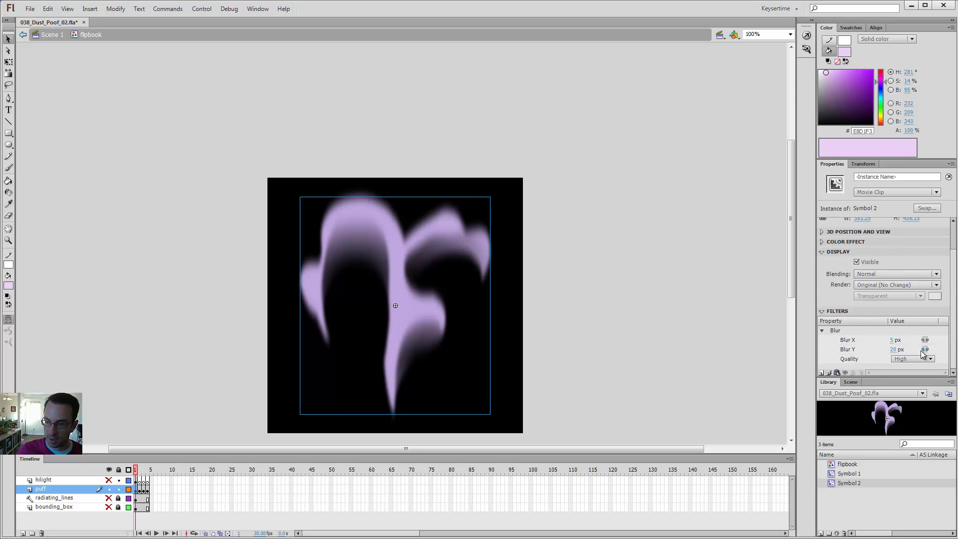
left_click(893, 341)
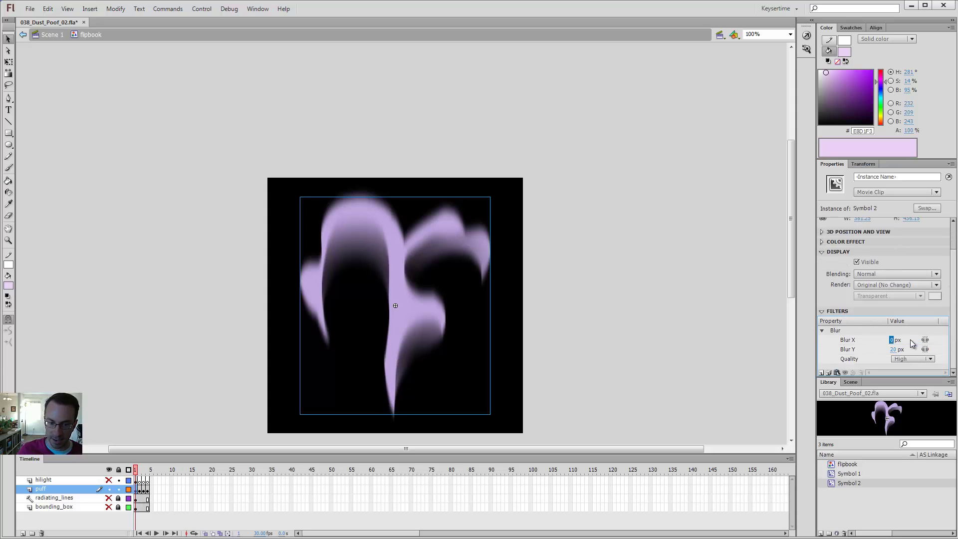
left_click(513, 266)
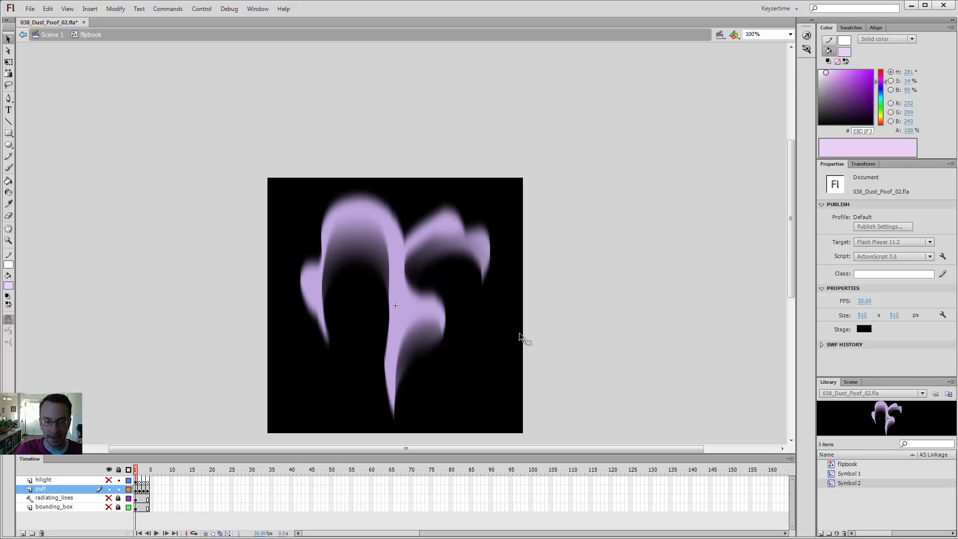
left_click(109, 480)
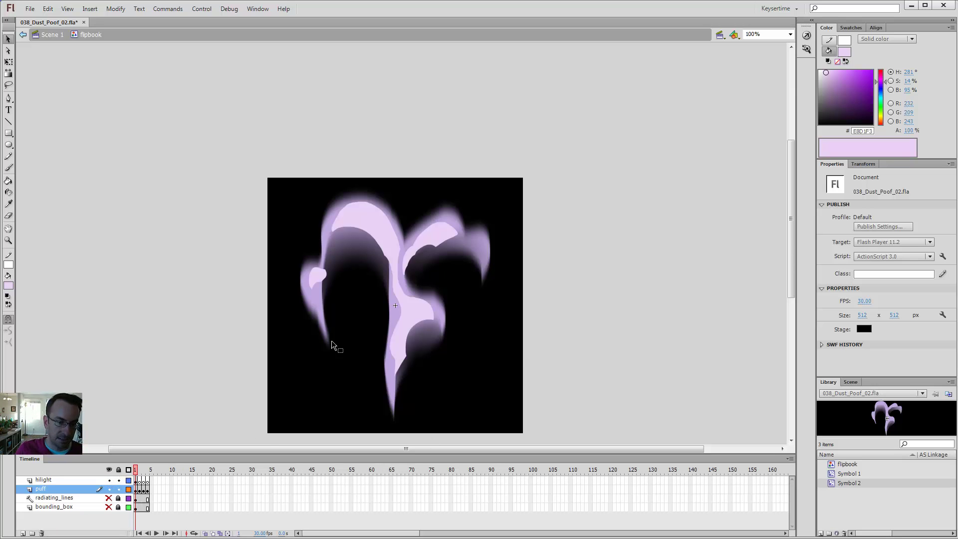
- Add a Blur filter to the hilight movie clip and set its quality to High
left_click(395, 235)
scroll(863, 349, "down", 2)
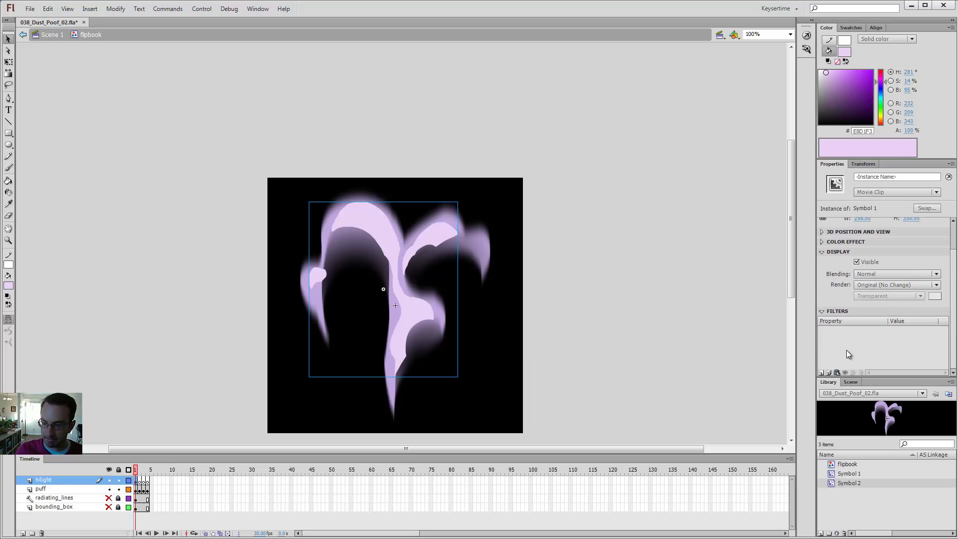
left_click(822, 373)
left_click(840, 431)
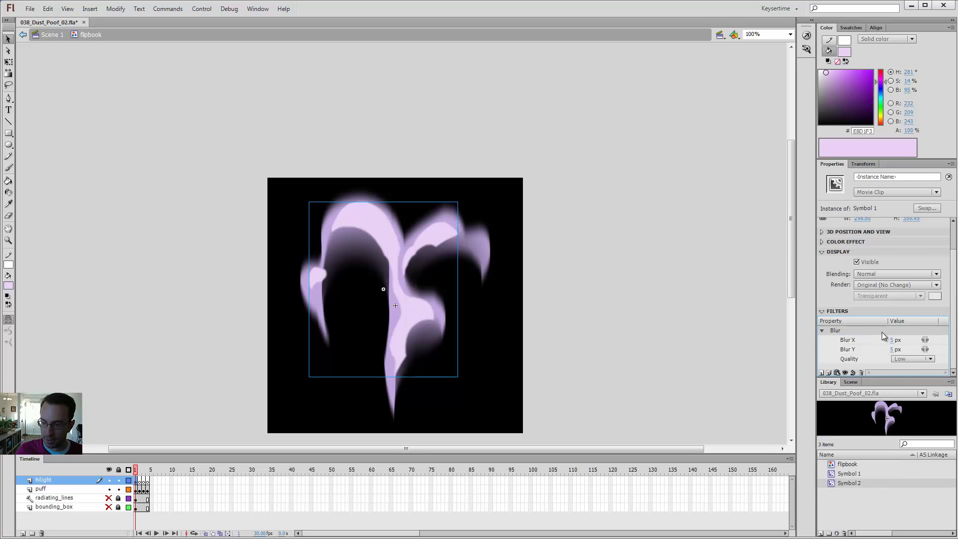
left_click(913, 359)
left_click(906, 393)
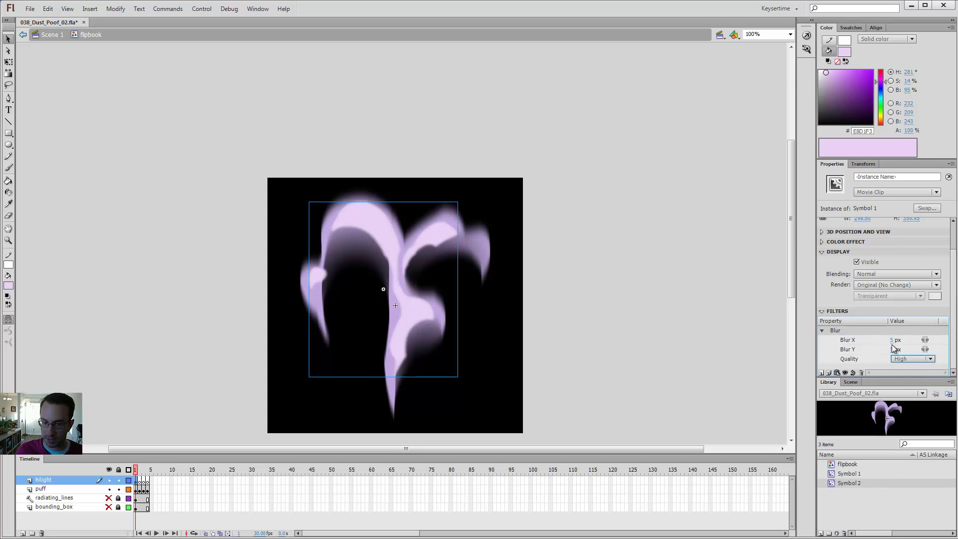
- Set the hilight clip's Blur X to 0 px and its Blur Y to 10 px
left_click(893, 341)
type("0")
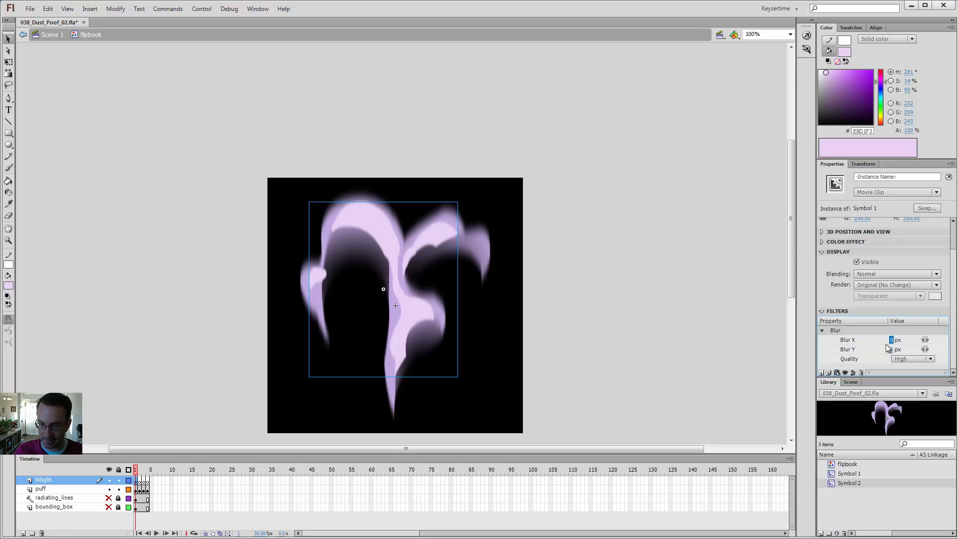
left_click(579, 114)
left_click(473, 218)
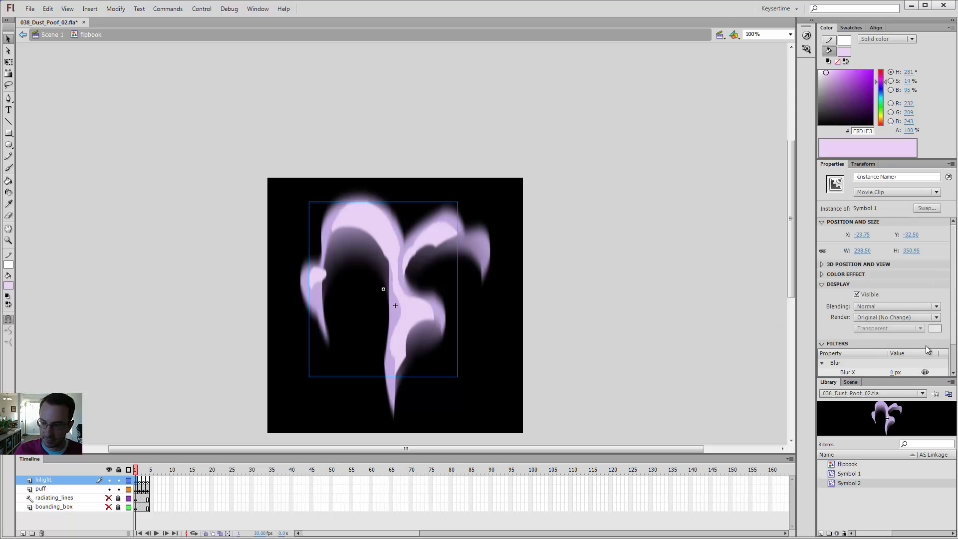
scroll(955, 339, "down", 2)
left_click(893, 349)
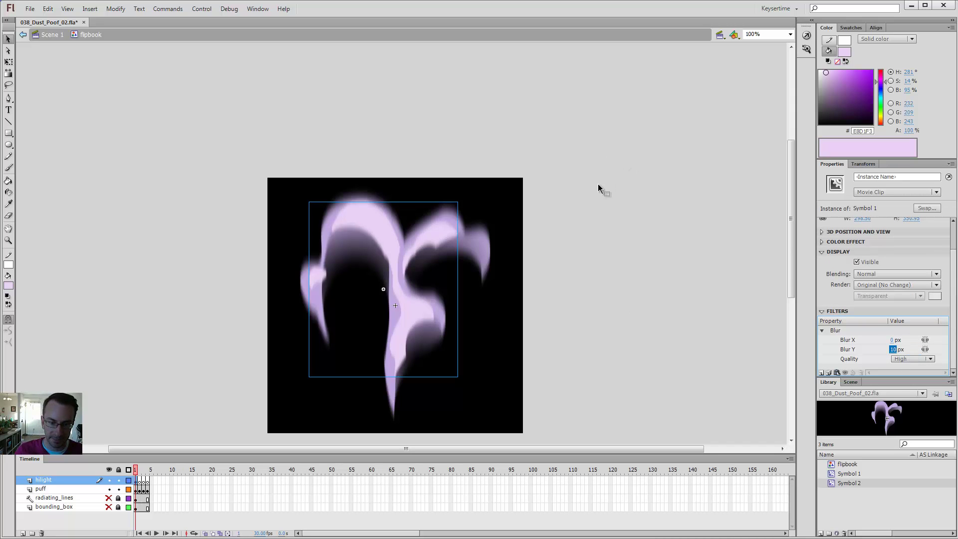
left_click(560, 199)
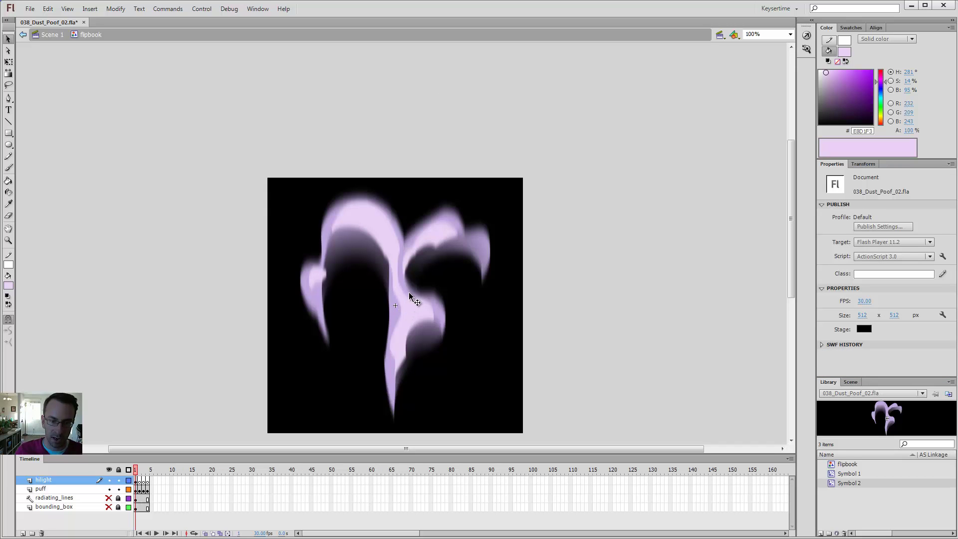
- Reselect the hilight clip and set its Blur X to 2 px
key("ctrl+minus")
key("z")
left_click(248, 218)
key("v")
left_click(406, 230)
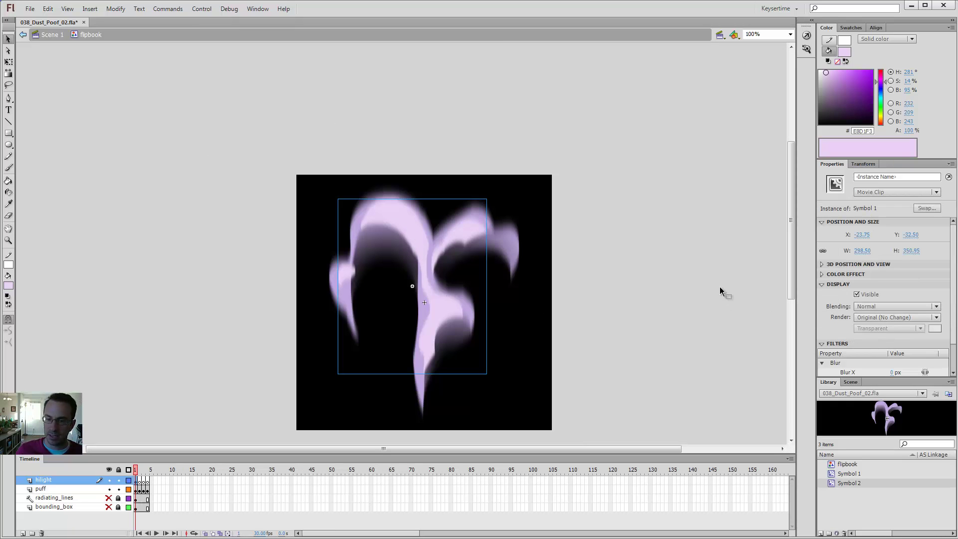
scroll(954, 327, "down", 2)
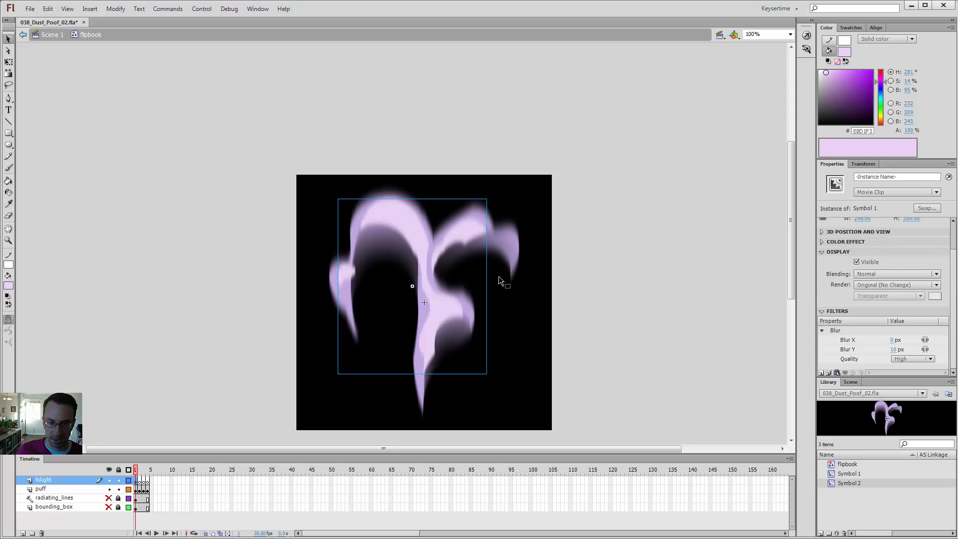
left_click(893, 340)
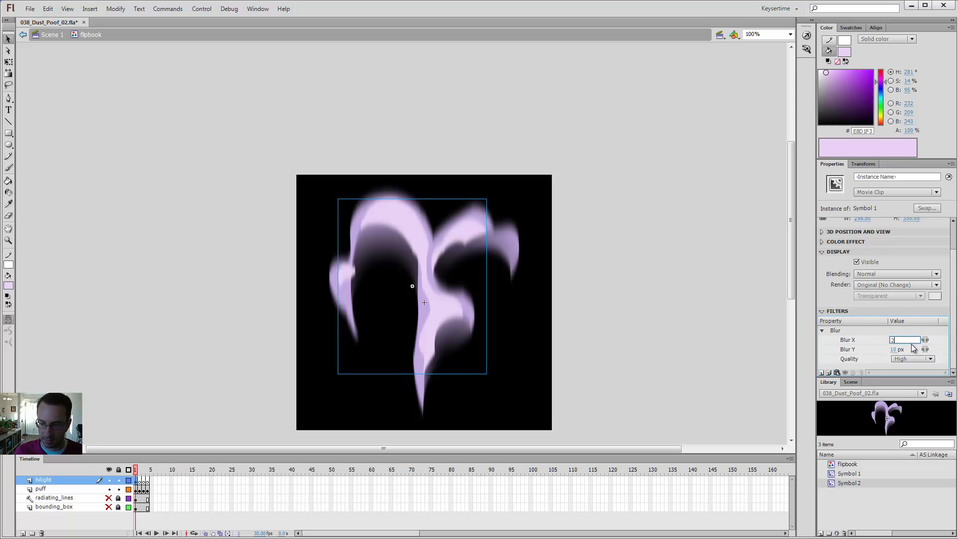
type("2")
key("Return")
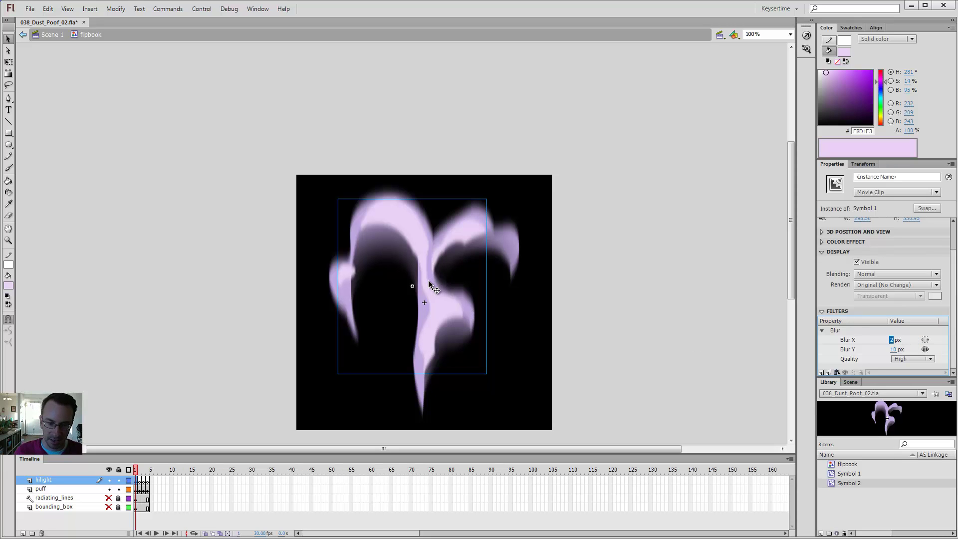
- Raise the hilight clip's Blur Y to 20 px after trying 12 px
left_click(893, 350)
type("12")
key("Return")
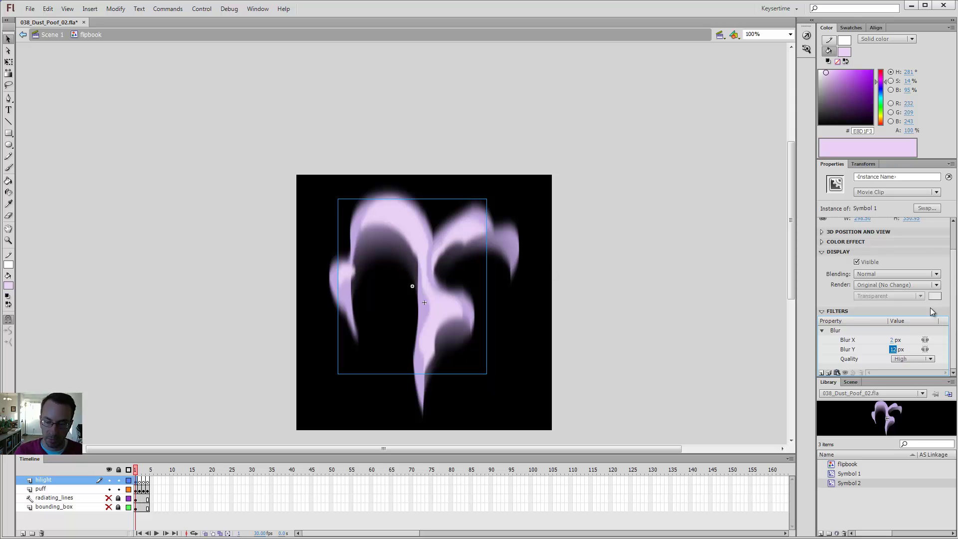
left_click(894, 350)
type("20")
key("Return")
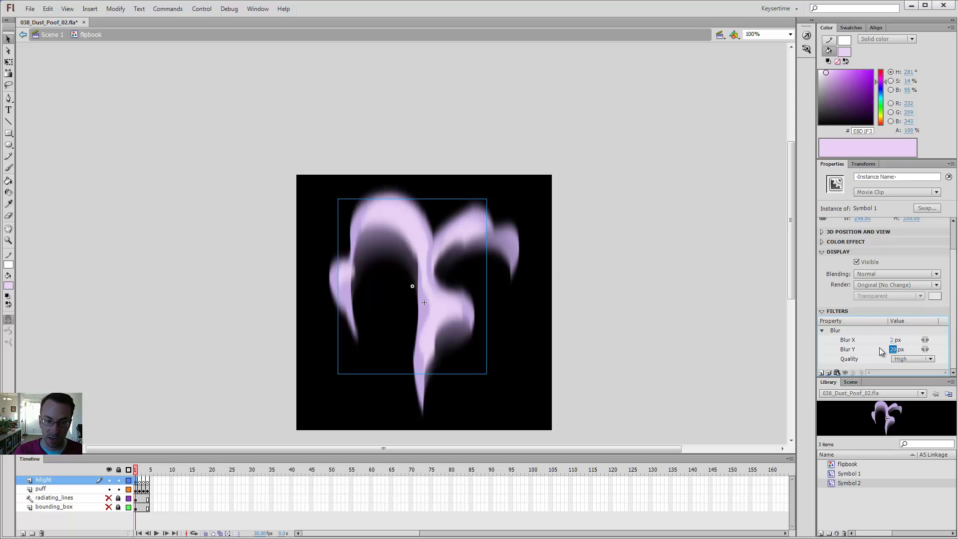
- Inside the puff movie clip, bend the central stem's inner edge slightly toward the large arch's opening, then return to the flipbook
left_click(585, 203)
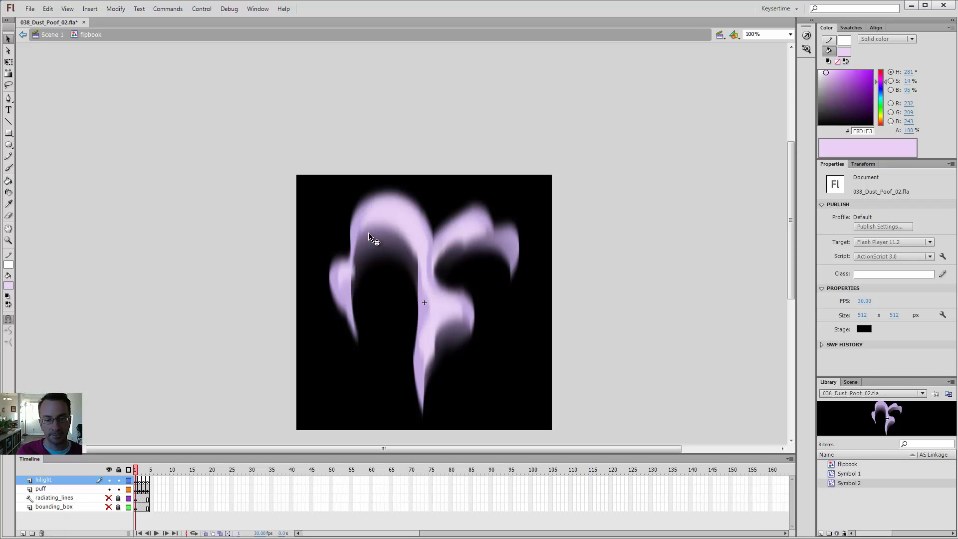
key("ctrl+minus")
key("z")
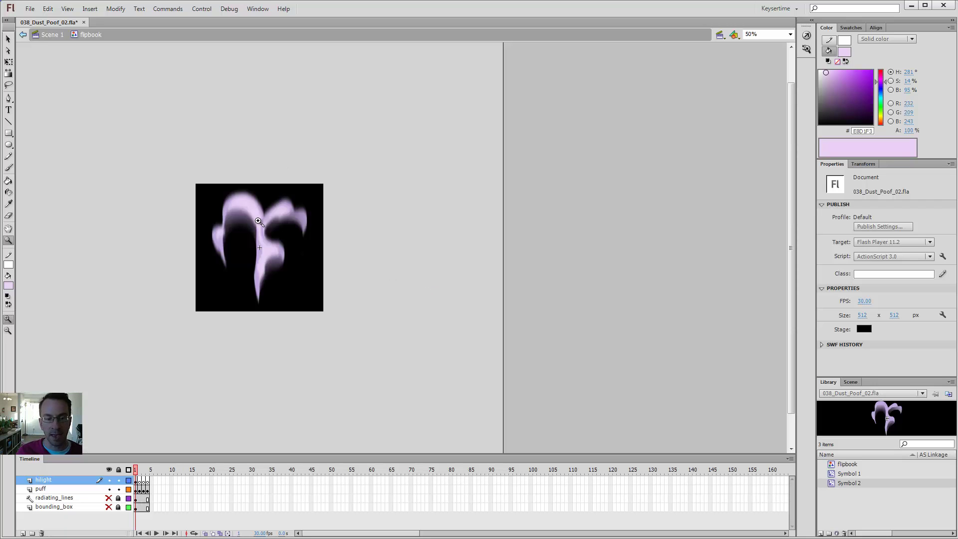
left_click(398, 235)
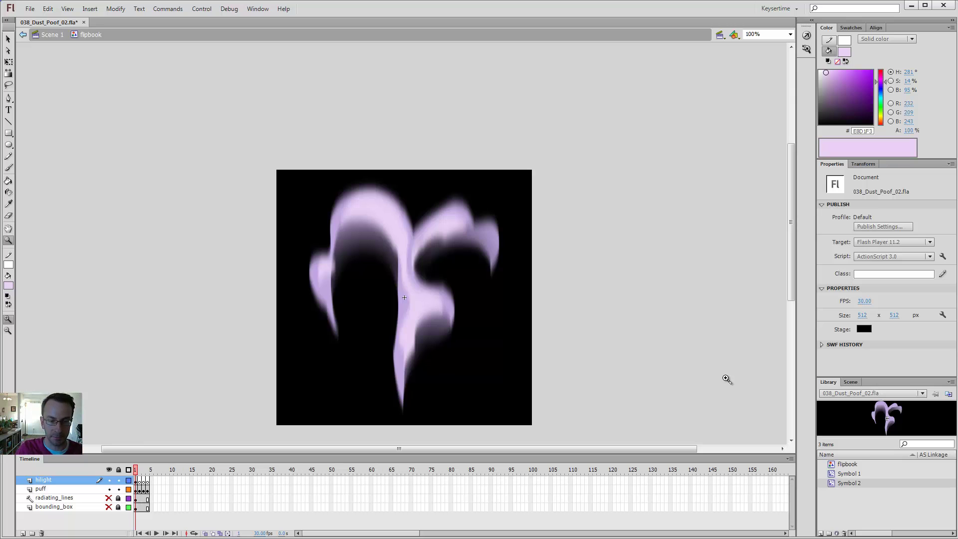
left_click(331, 275)
key("v")
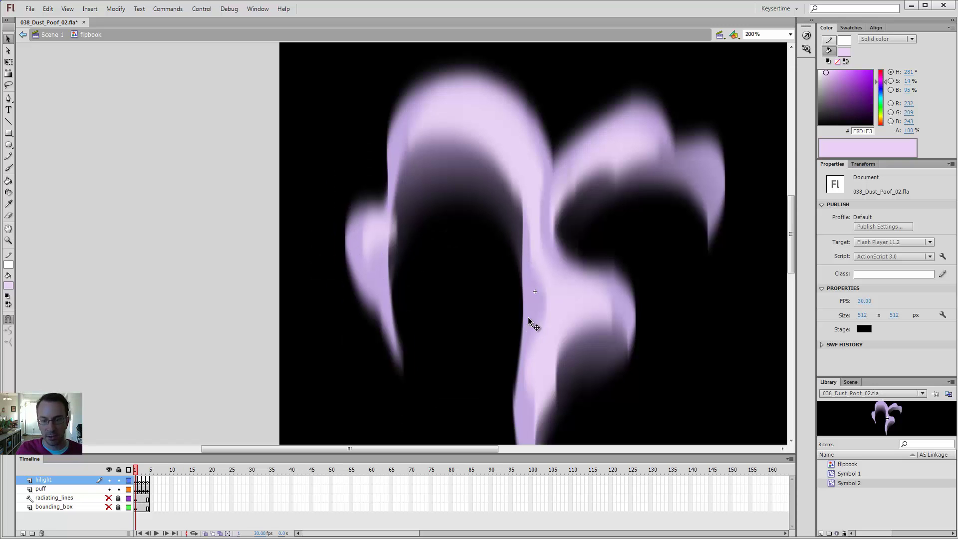
double_click(528, 285)
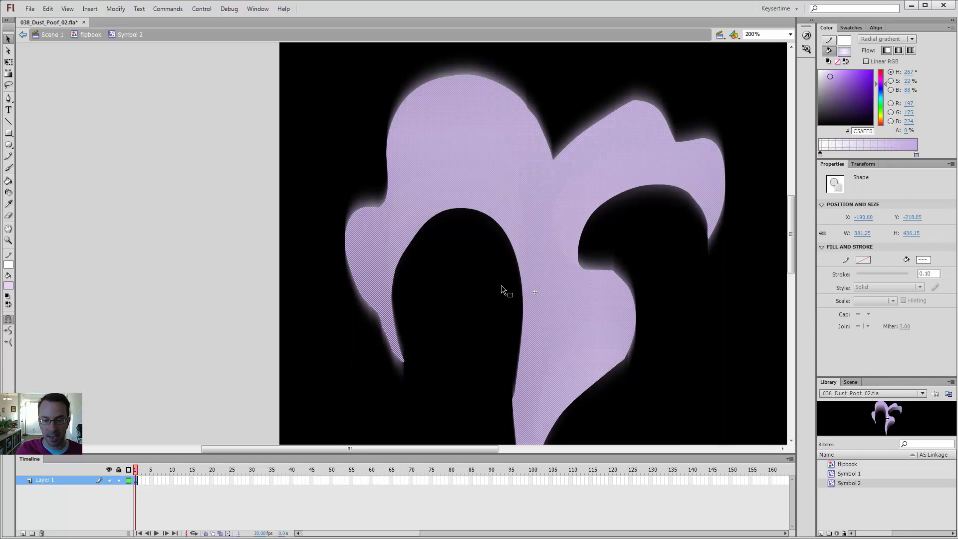
left_click(488, 277)
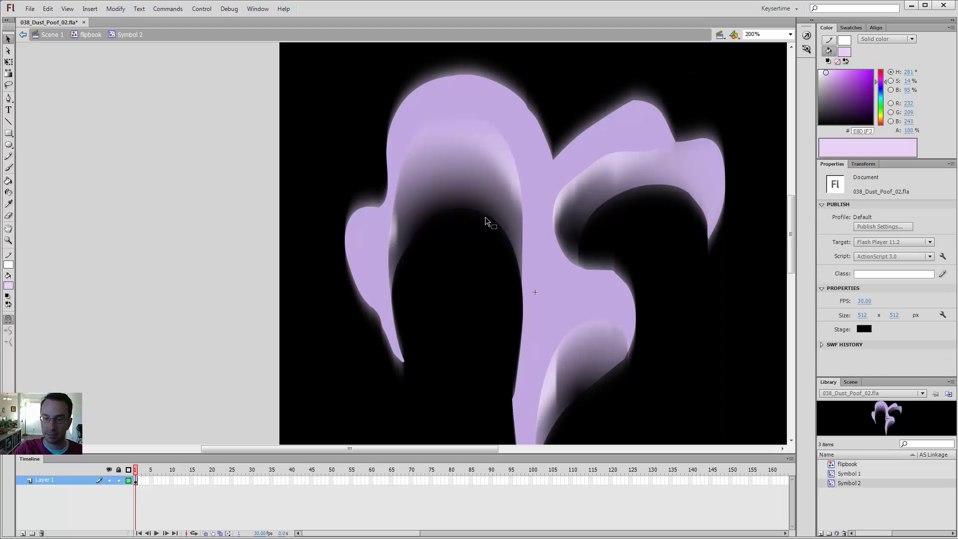
left_click_drag(523, 246, 519, 241)
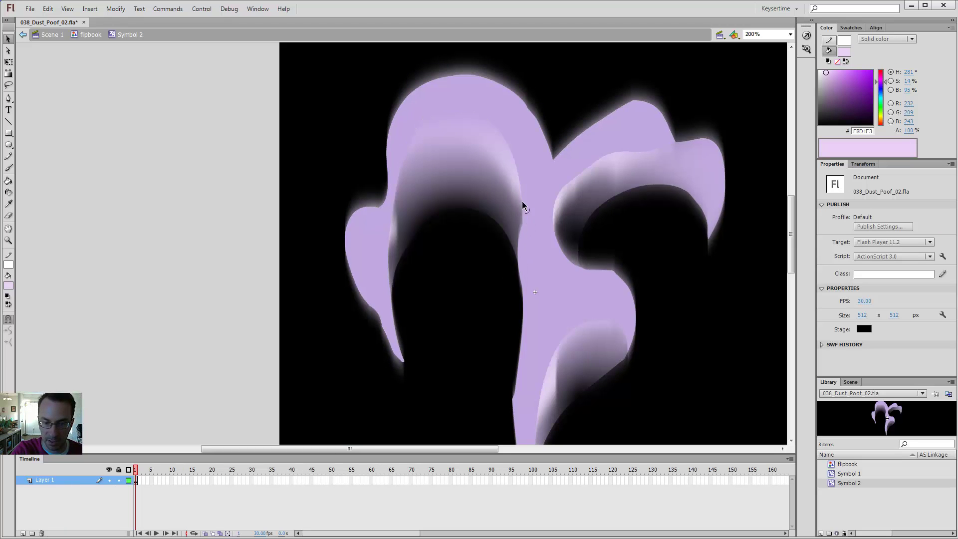
double_click(510, 280)
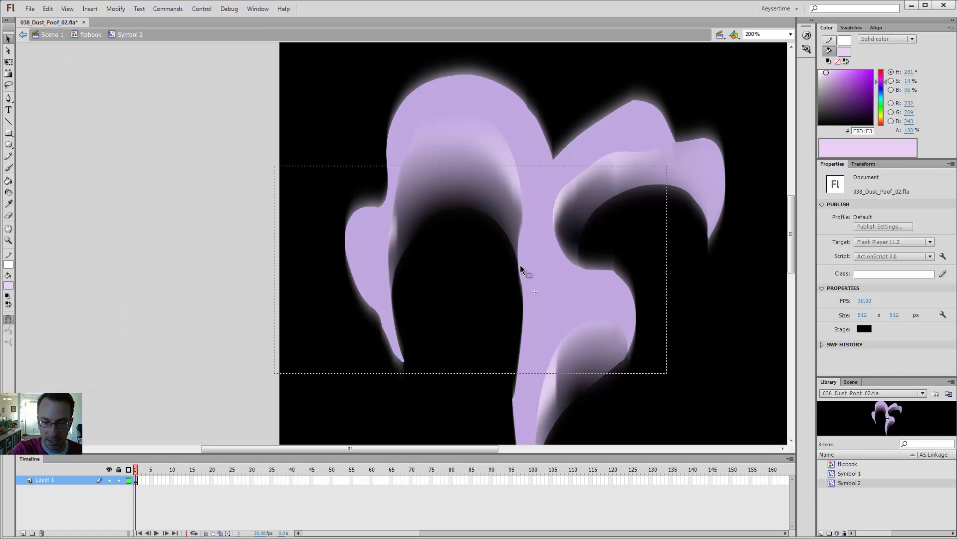
key("ctrl+1")
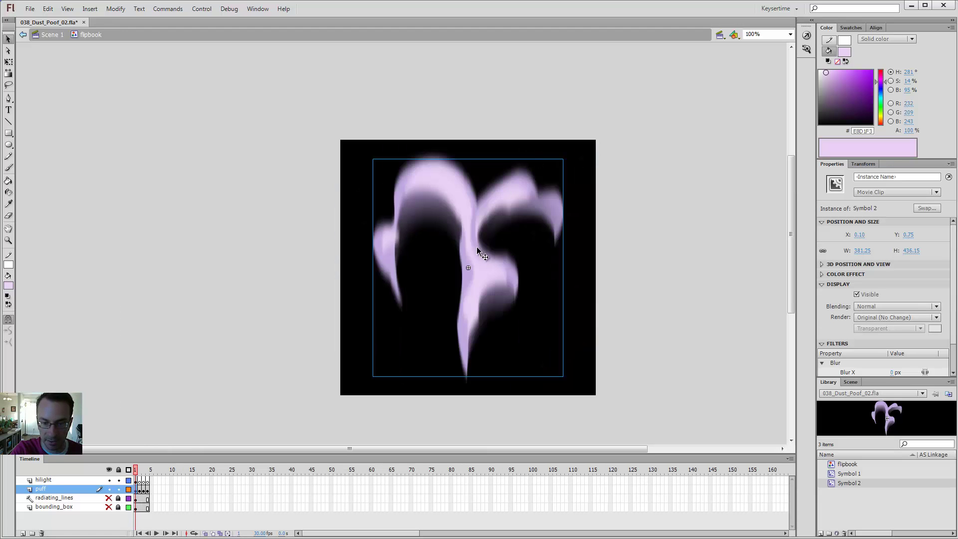
- Reopen the puff clip, nudge the stem edge just below the arch's shading slightly further outward, and exit the clip
key("ctrl+=")
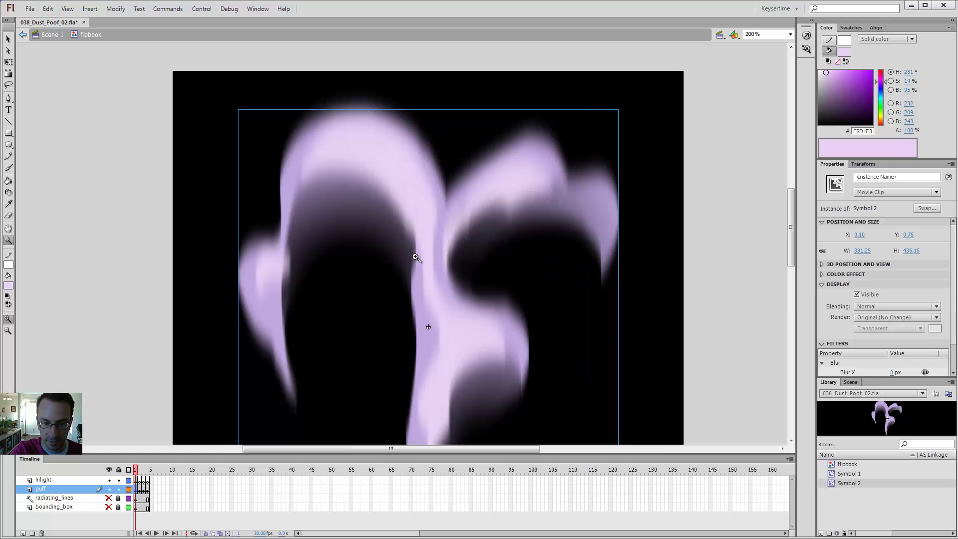
key("ctrl+=")
double_click(420, 245)
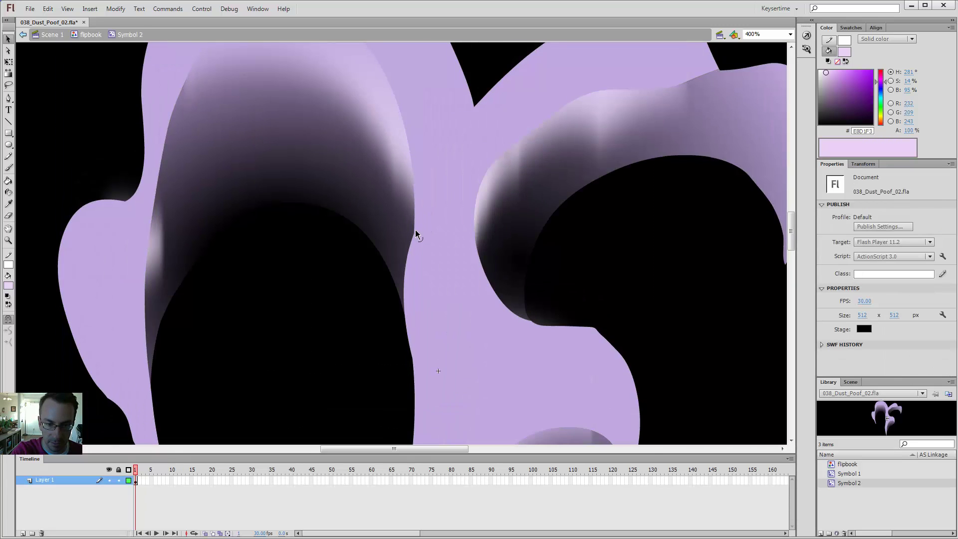
left_click_drag(412, 231, 410, 231)
double_click(382, 310)
key("ctrl+minus")
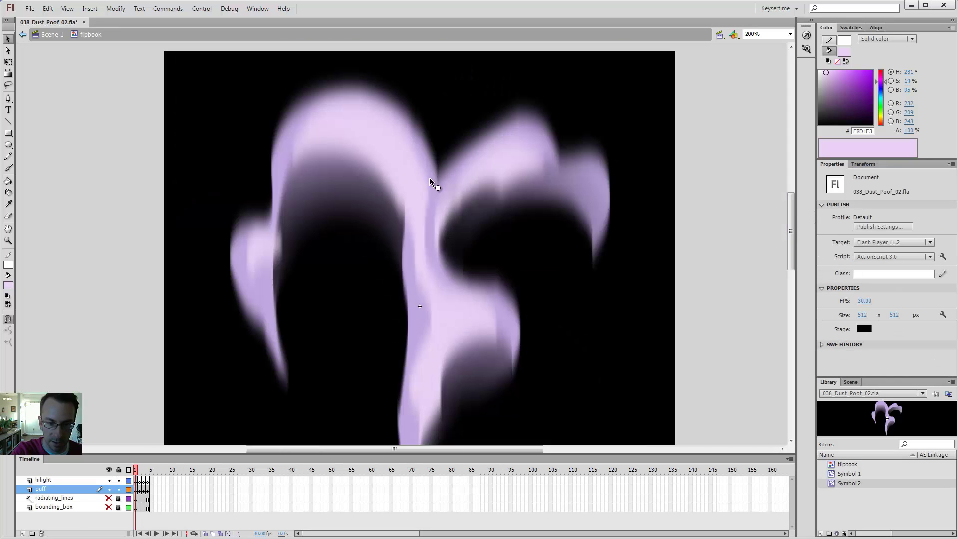
- Inside the hilight clip, smooth the notch where the large arch's inner highlight edge meets the stem, then return to the flipbook
double_click(411, 199)
key("z")
left_click(388, 236)
key("v")
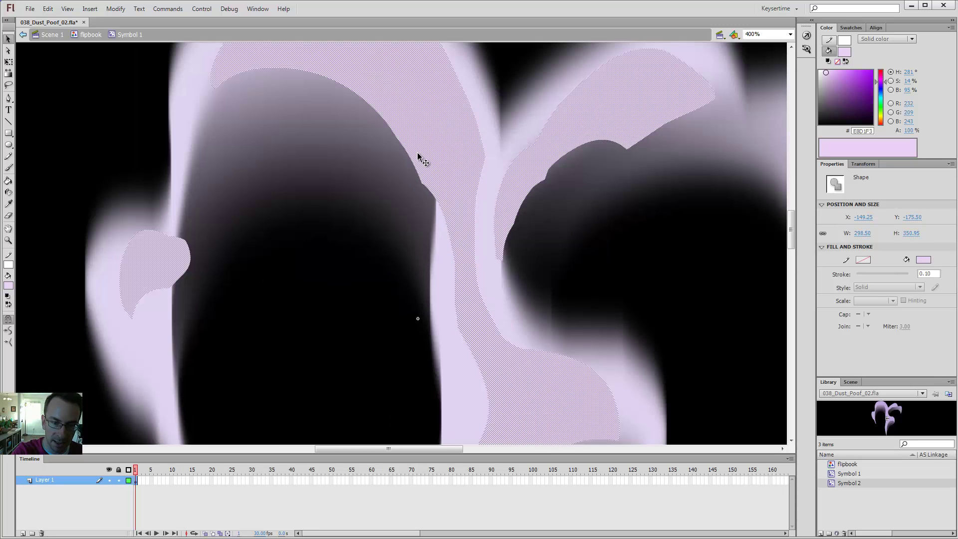
left_click(411, 201)
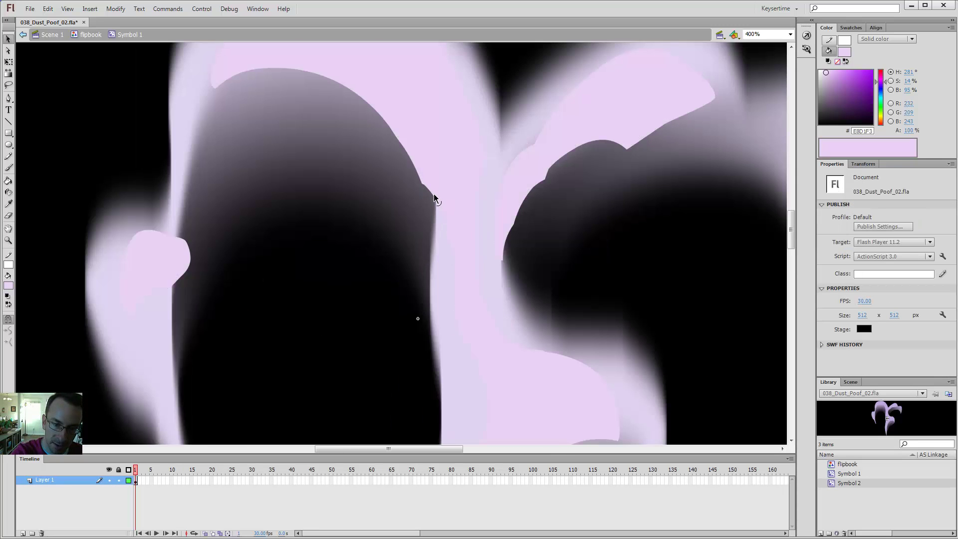
left_click_drag(423, 189, 428, 180)
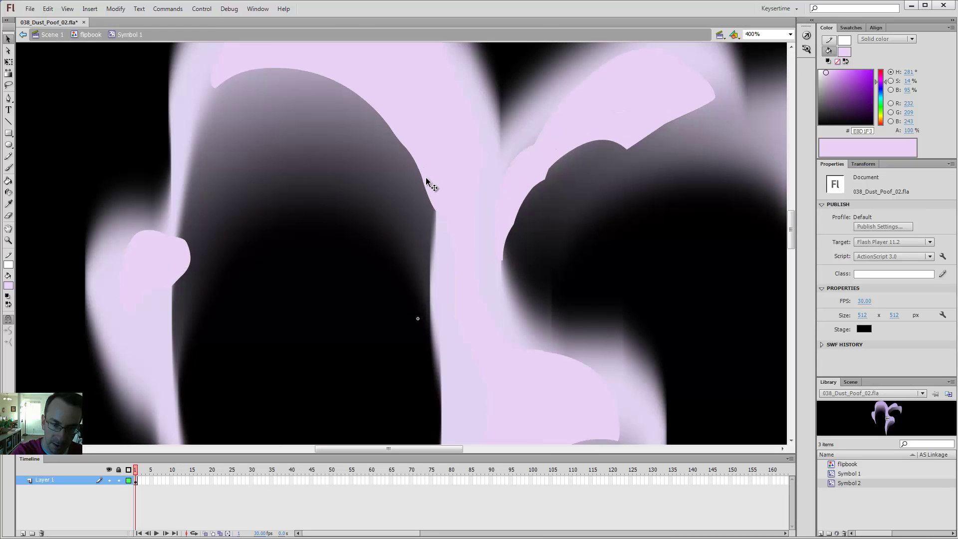
double_click(419, 198)
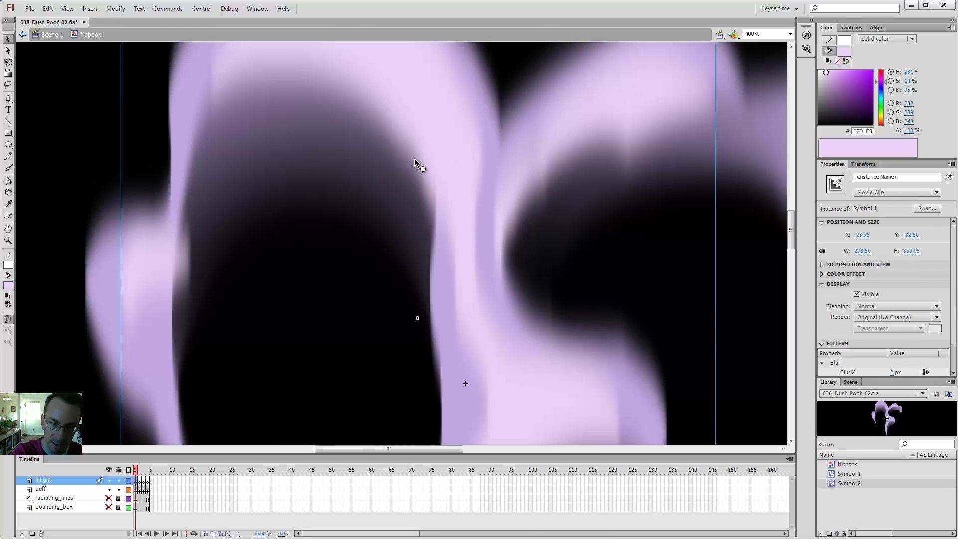
key("ctrl+minus")
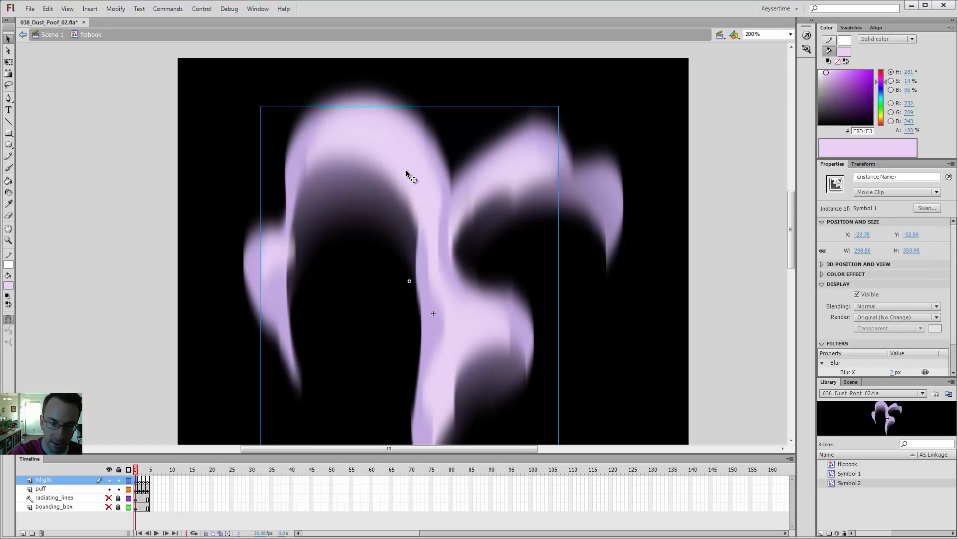
key("ctrl+minus")
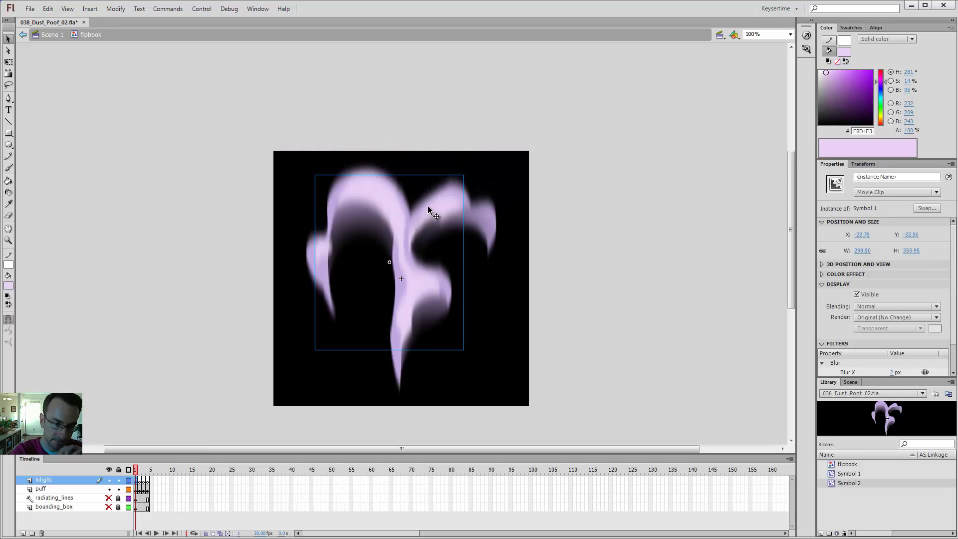
- Display the puff layer as outlines, open the hilight clip, and display its Layer 1 as outlines too
key("ctrl+equal")
key("ctrl+equal")
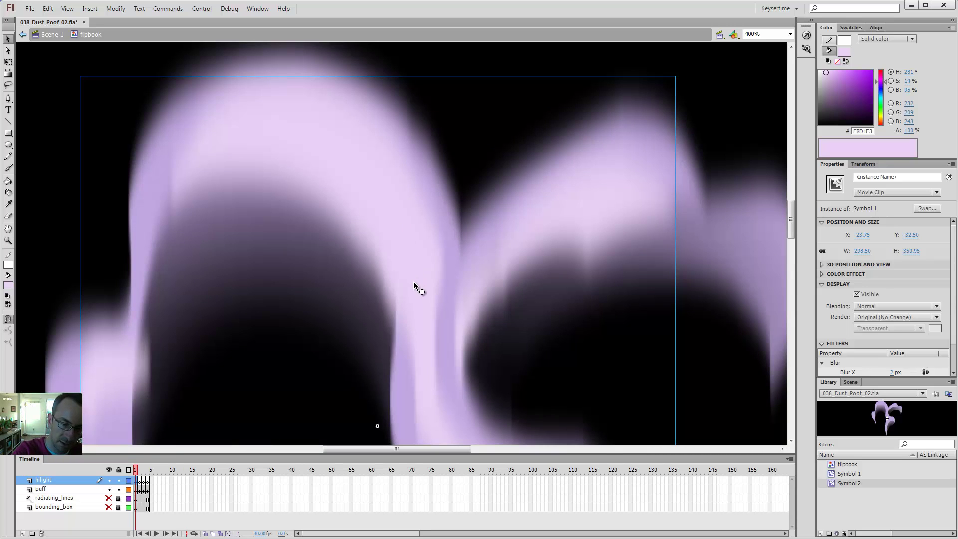
left_click(129, 489)
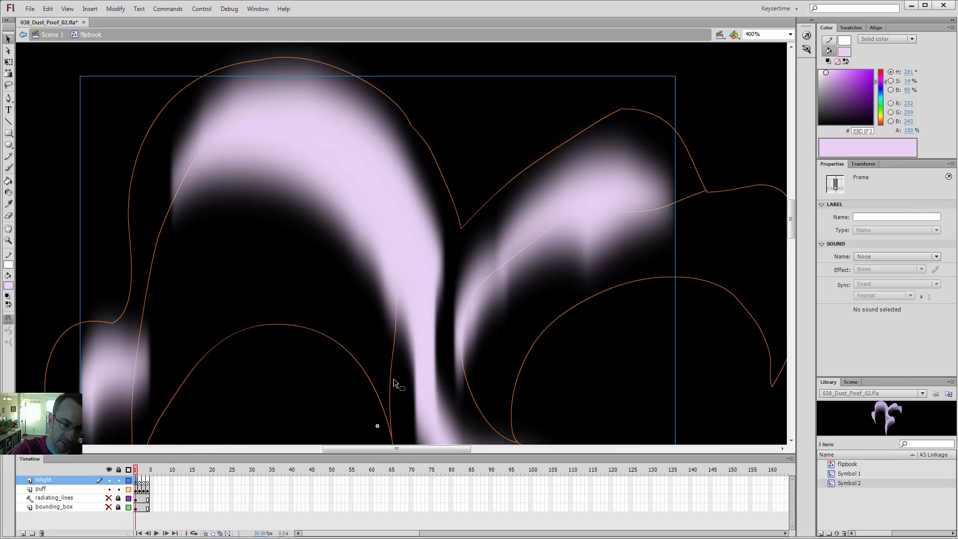
double_click(420, 254)
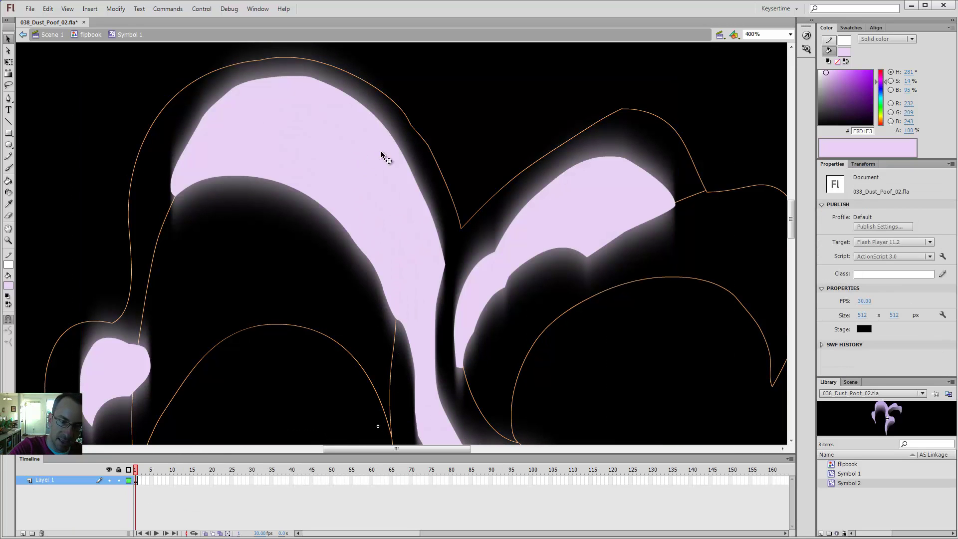
left_click(128, 480)
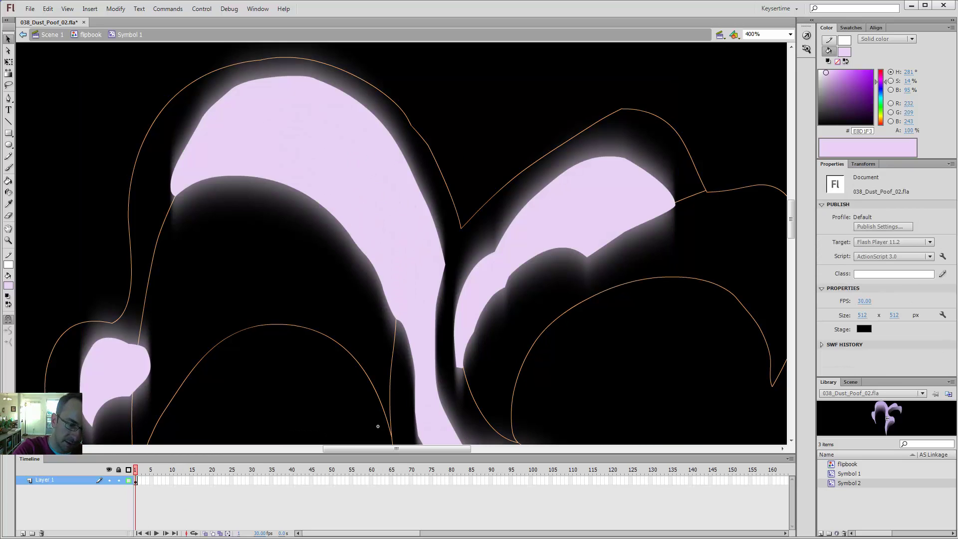
- Draw a pencil cut line through the highlight from the upper stem up along the large arch's inner edge
key("y")
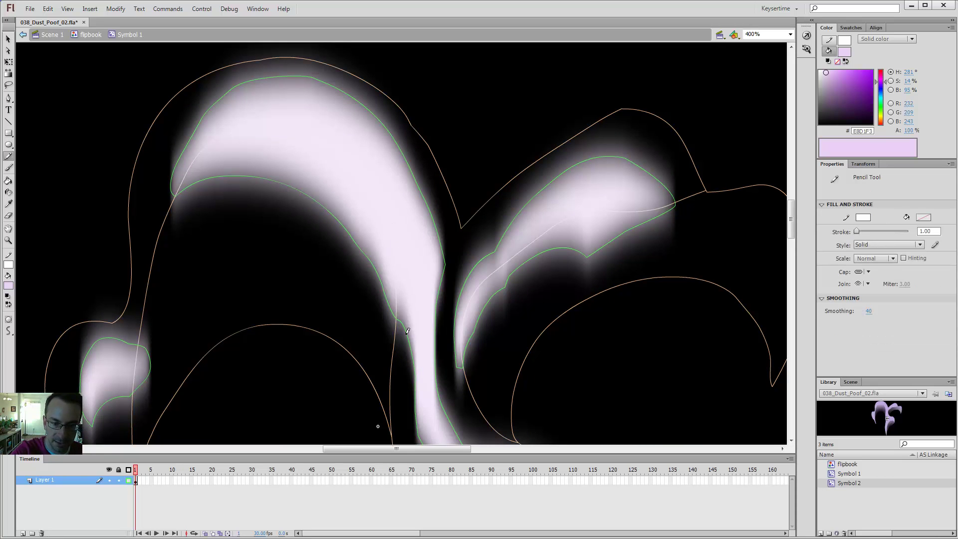
left_click_drag(412, 354, 407, 330)
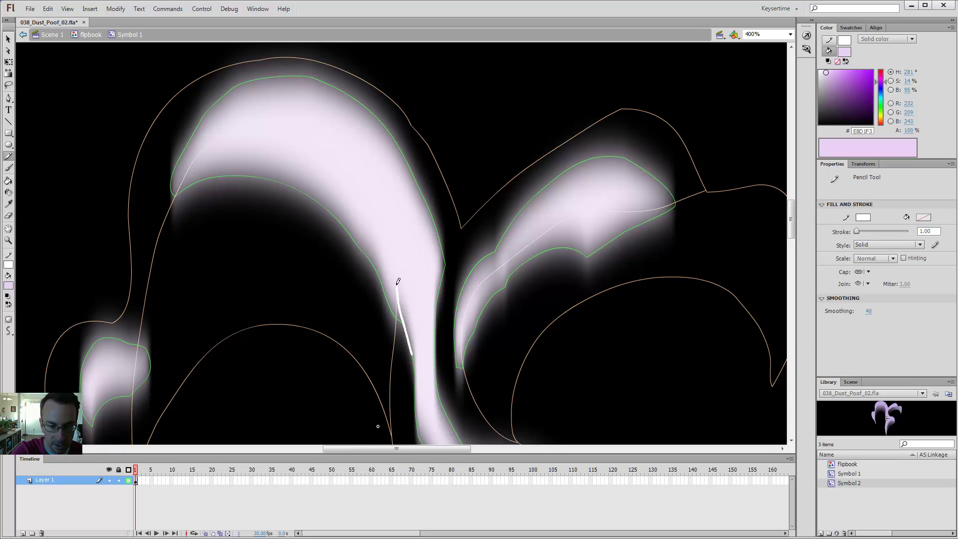
left_click_drag(379, 244, 313, 200)
key("v")
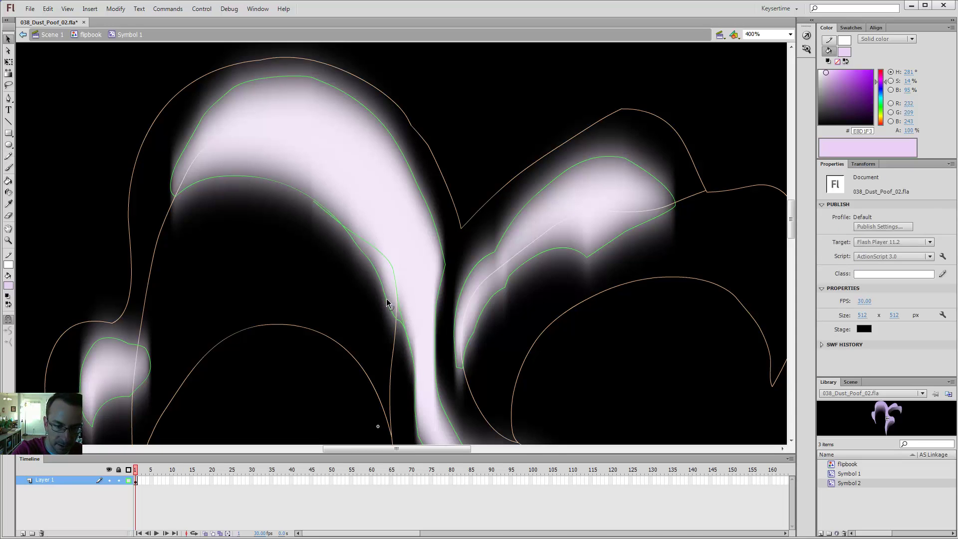
- Return Layer 1 to filled display and delete the highlight sliver cut off at the arch's inner edge, along with the pencil line
left_click(128, 481)
left_click(382, 265)
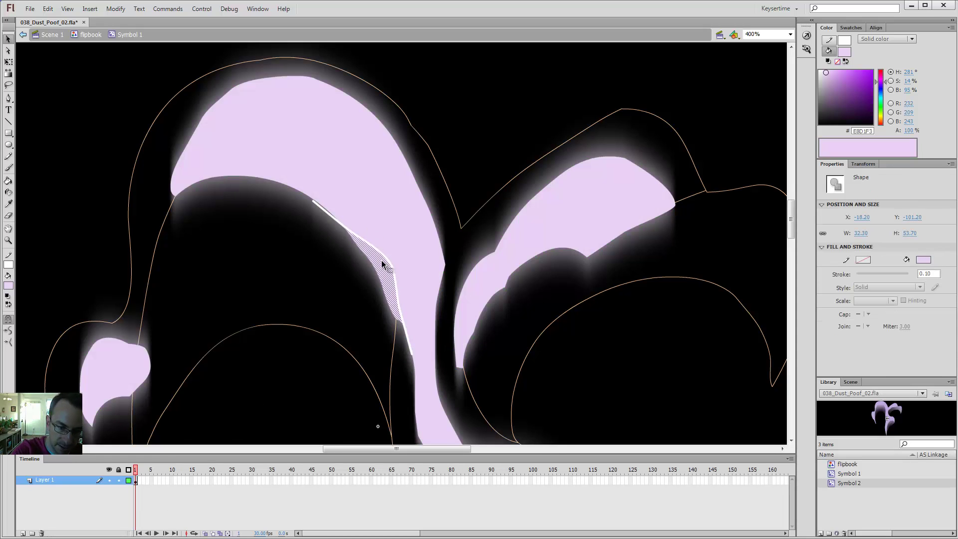
key("Delete")
left_click(389, 261)
double_click(390, 264)
key("Delete")
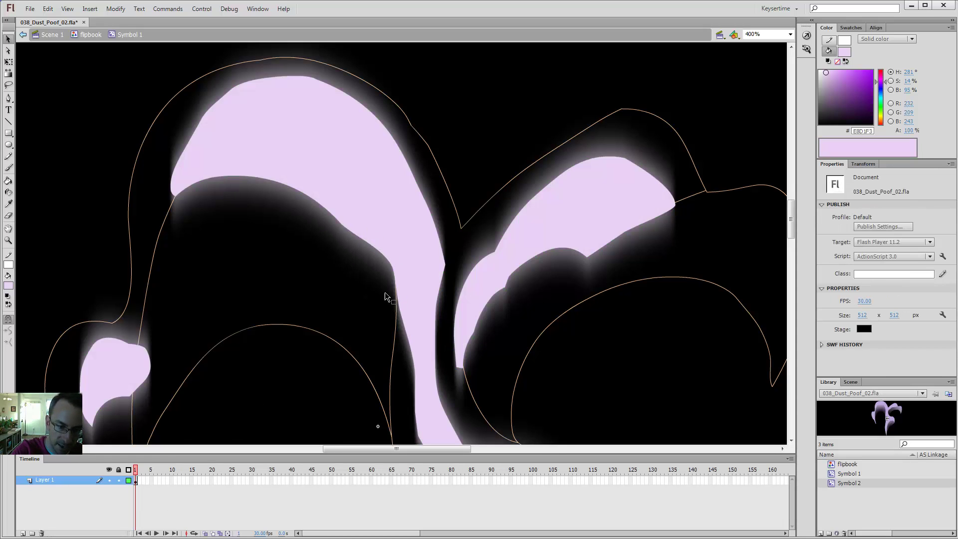
- Exit the hilight clip and turn off outline display for the puff layer
double_click(455, 148)
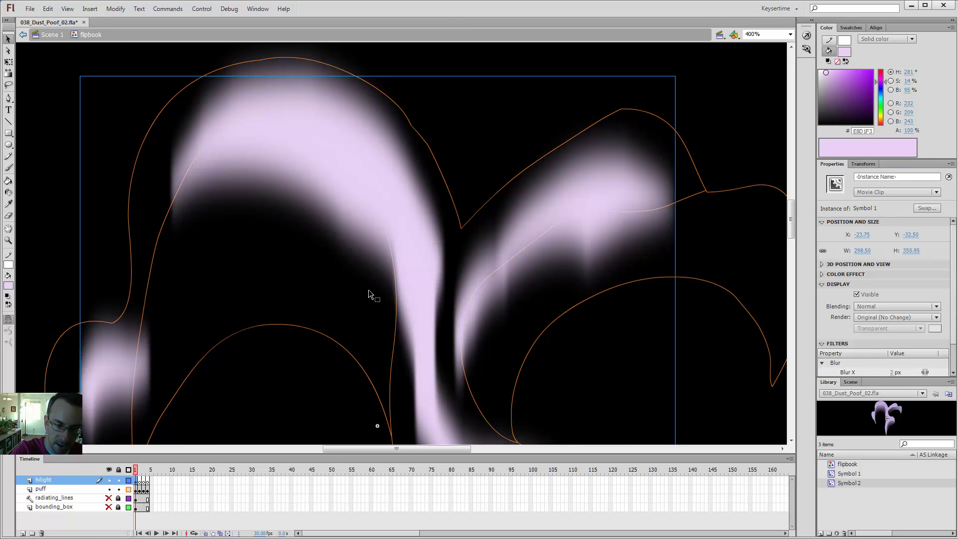
left_click(129, 490)
key("ctrl+minus")
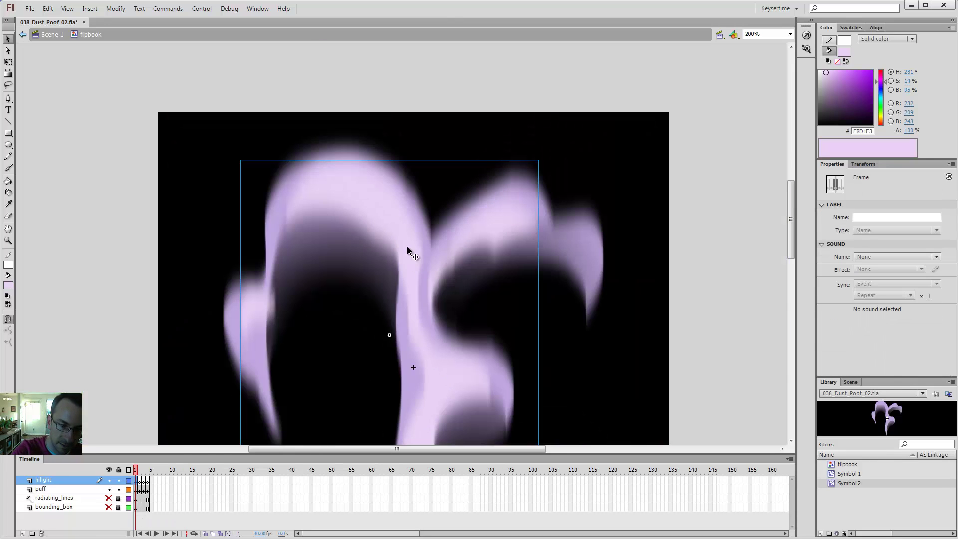
key("b")
key("ctrl+minus")
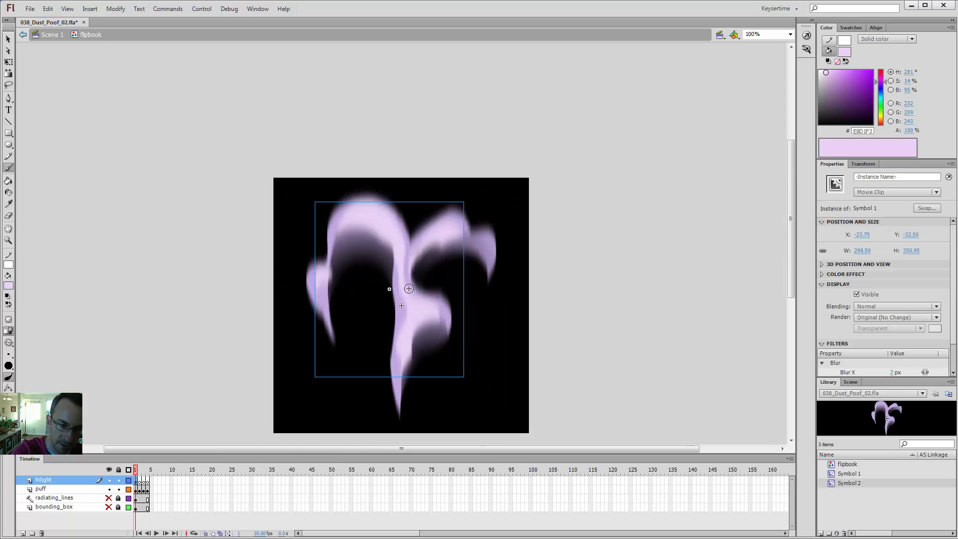
key("ctrl+equal")
mouse_move(392, 274)
left_mouse_down()
mouse_move(388, 238)
mouse_move(363, 211)
mouse_move(386, 248)
mouse_move(400, 306)
mouse_move(389, 244)
mouse_move(368, 215)
left_mouse_up()
key("ctrl+z")
key("ctrl+z")
mouse_move(401, 319)
left_mouse_down()
mouse_move(383, 240)
mouse_move(370, 216)
left_mouse_up()
key("ctrl+z")
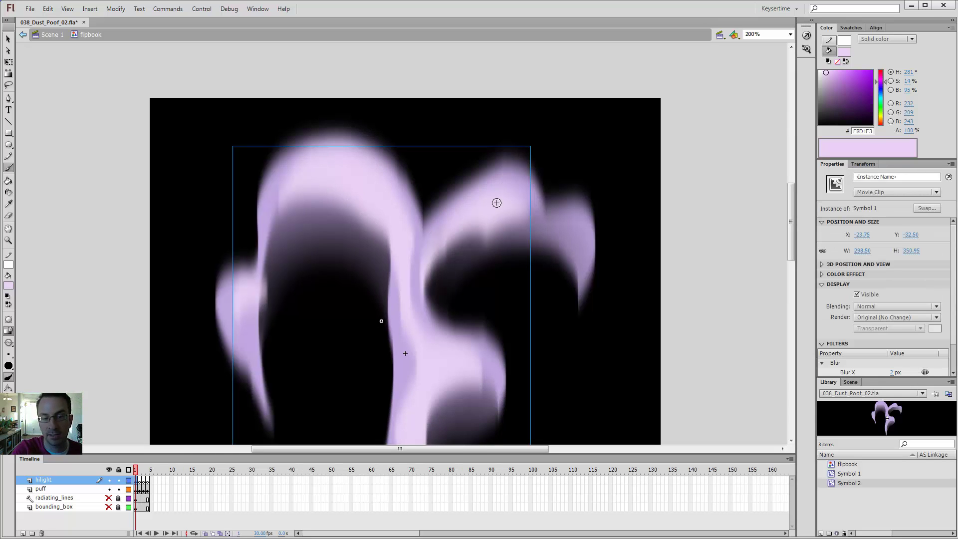
- Inside the hilight clip, pull the small side puff's upper inner corner upward along the arch's outer leg, then exit the clip
key("z")
left_click(270, 284)
key("v")
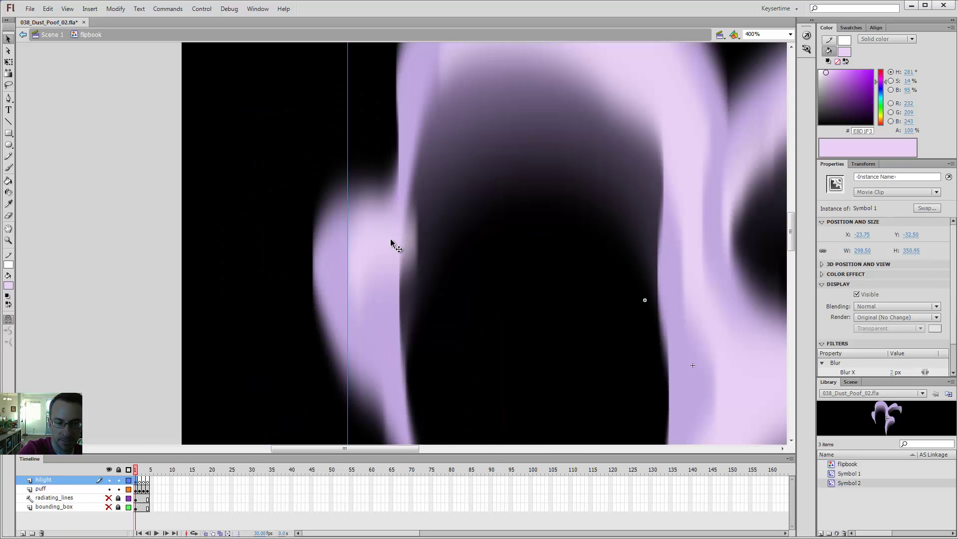
double_click(395, 248)
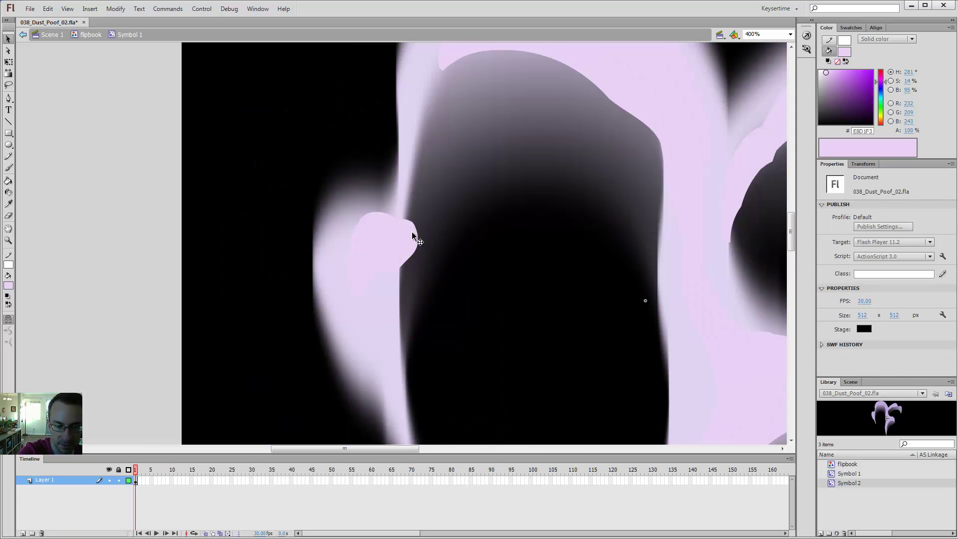
left_click_drag(411, 223, 409, 141)
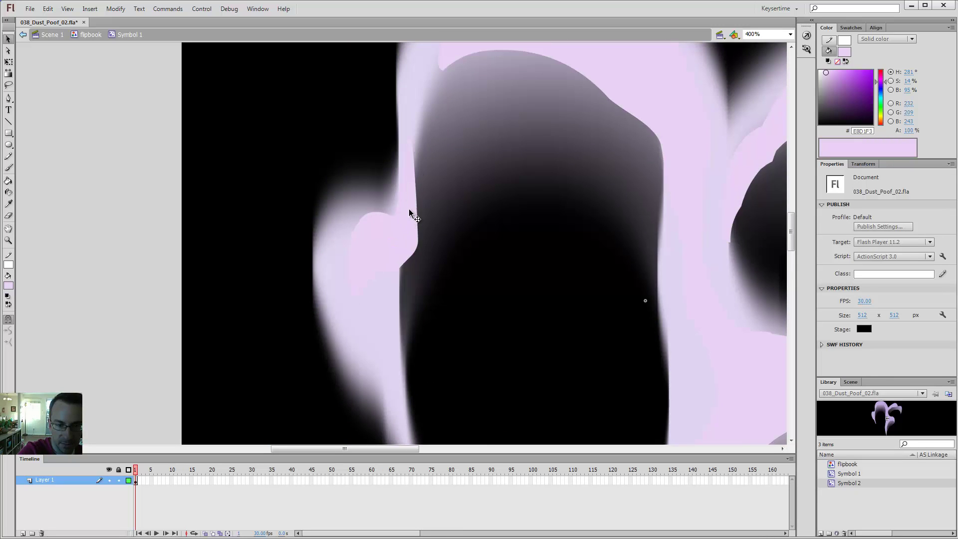
double_click(448, 232)
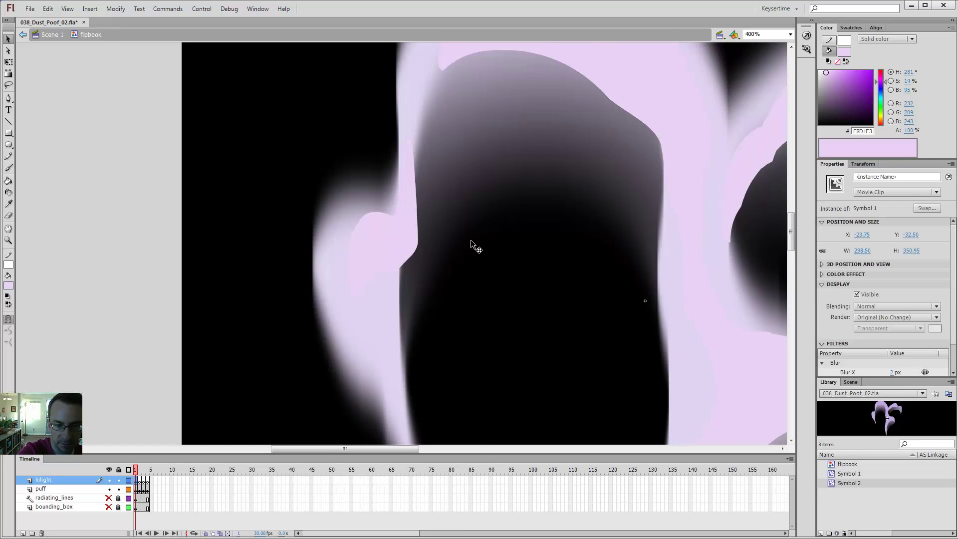
key("ctrl+minus")
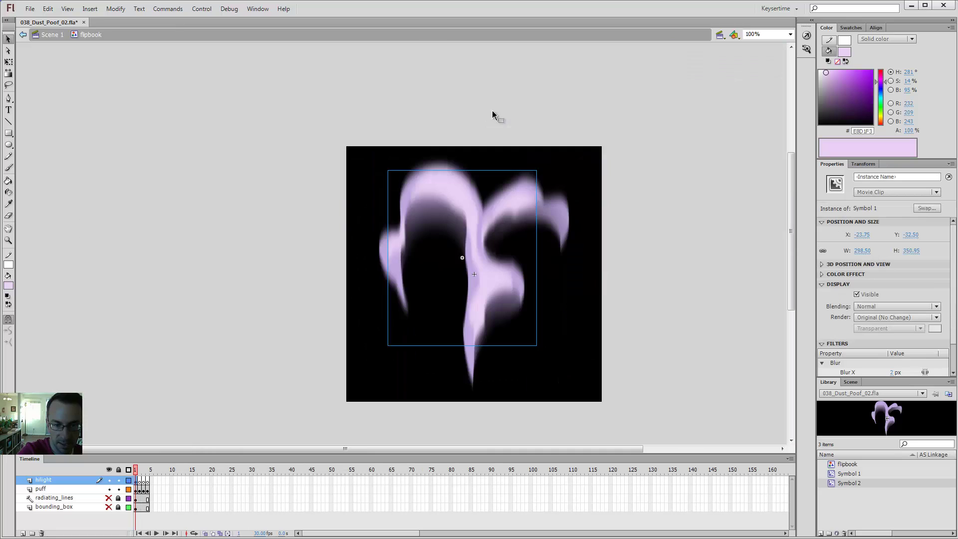
key("ctrl+minus")
left_click(433, 297)
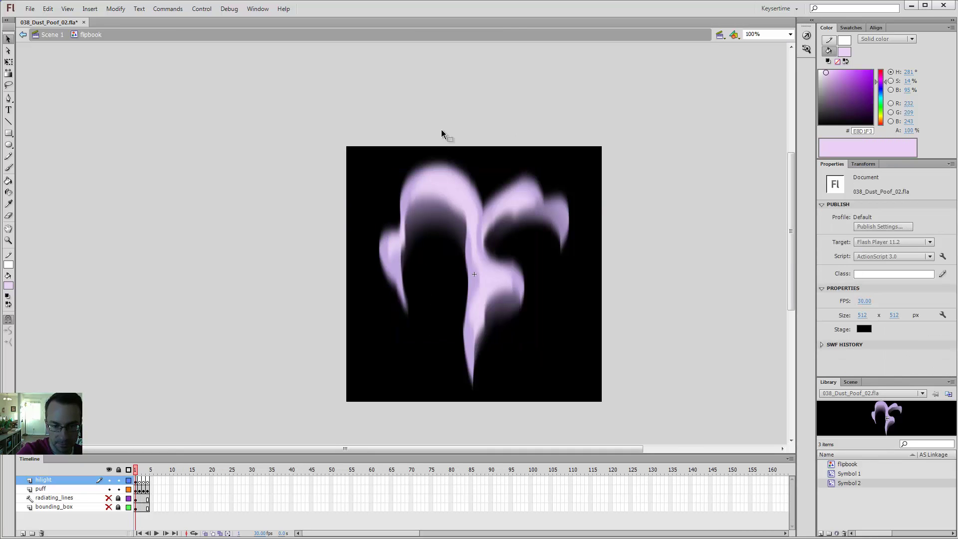
left_click_drag(491, 257, 427, 244)
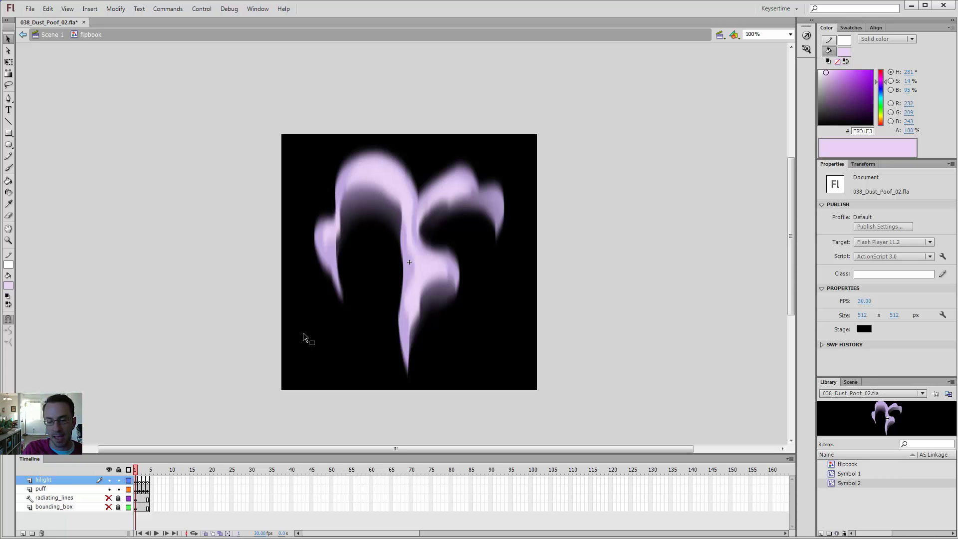
left_click_drag(406, 270, 352, 274)
- Inside the puff clip, recolor the main solid shape to bright green #90F53A, then exit the clip
double_click(411, 268)
left_click(410, 268)
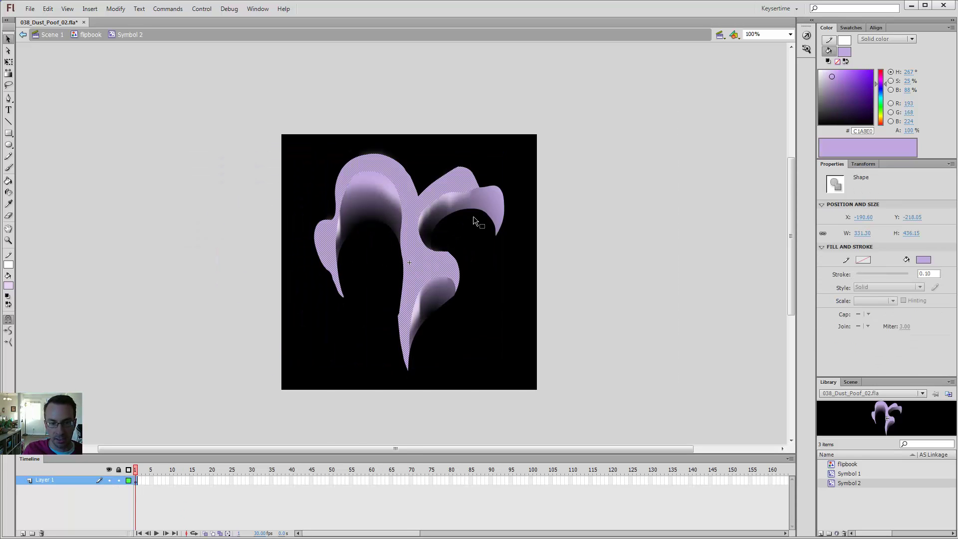
left_click(881, 107)
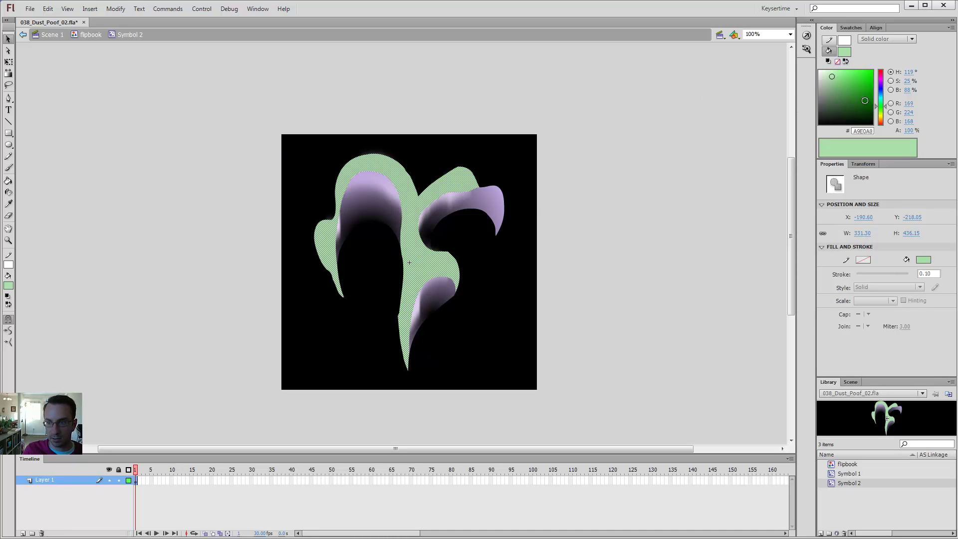
left_click_drag(881, 110, 882, 111)
left_click_drag(832, 76, 860, 73)
double_click(573, 184)
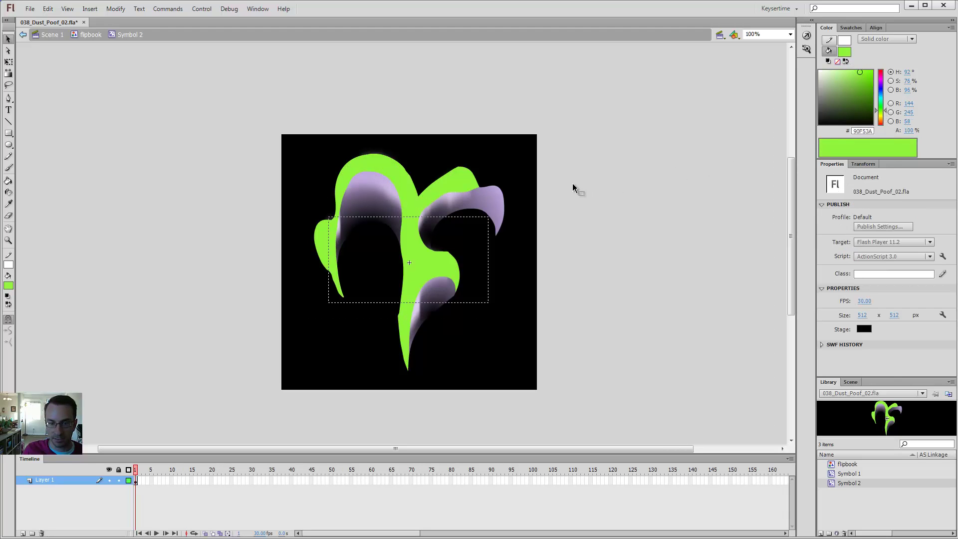
- Inside the hilight clip, recolor all highlight shapes to pale yellow #F3F0D1, then exit the clip
double_click(453, 188)
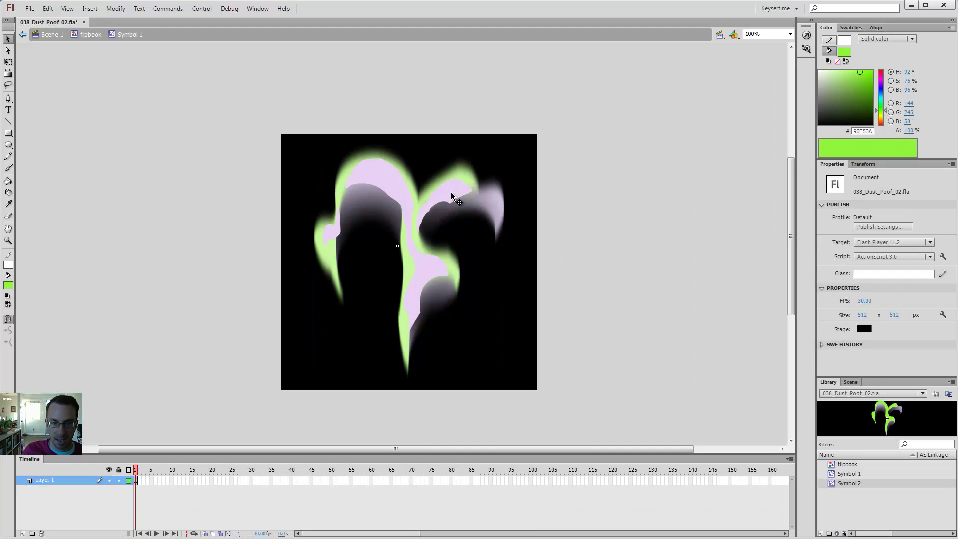
left_click(450, 192)
left_click(407, 195, "shift")
left_click(331, 227, "shift")
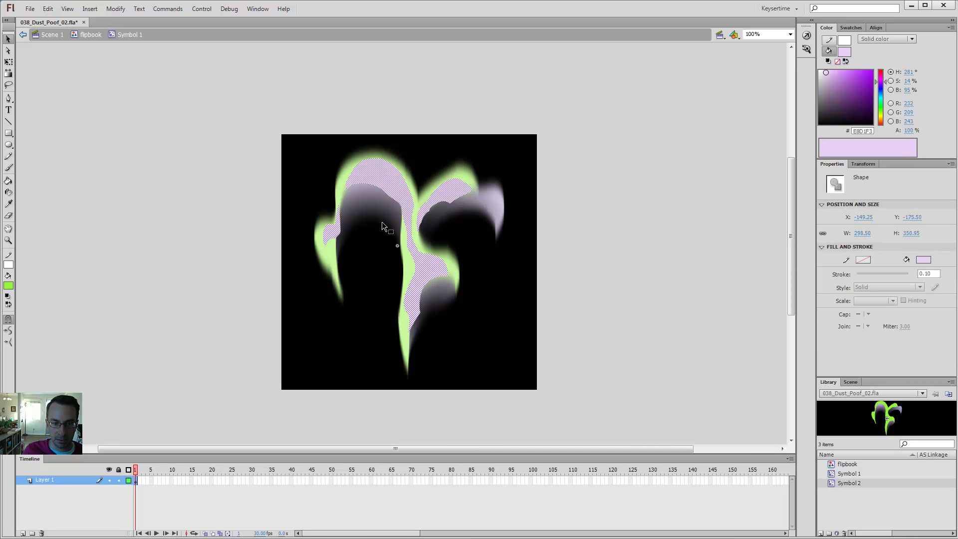
left_click(882, 119)
left_click_drag(881, 119, 882, 120)
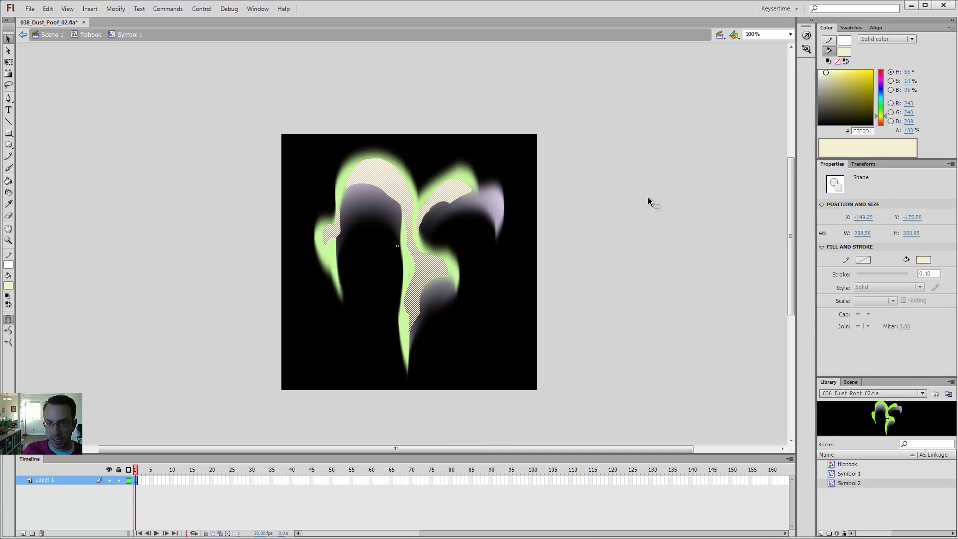
double_click(620, 197)
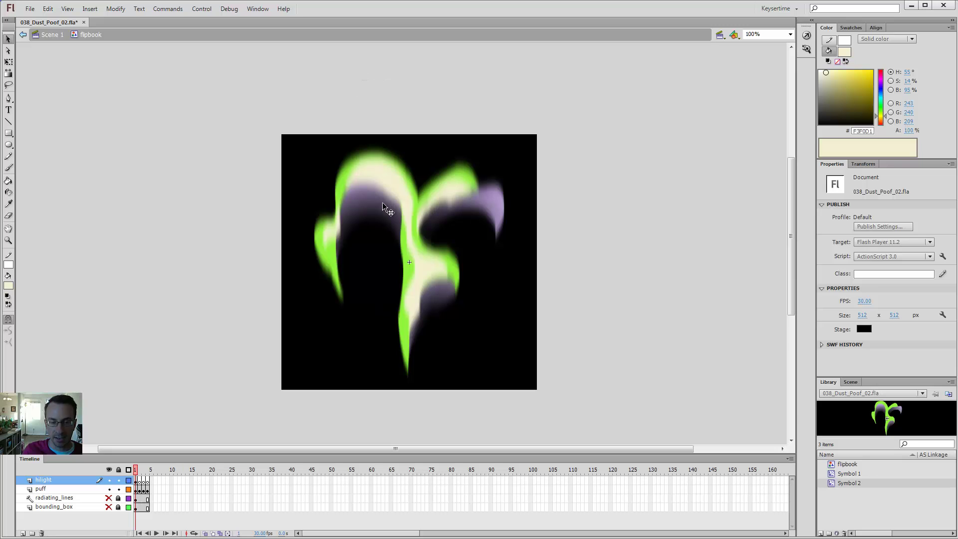
- Inside the puff clip, select the three gradient shading shapes and set their gradient's opaque end to light green #A9F070
double_click(360, 202)
left_click(366, 205)
left_click(468, 202, "shift")
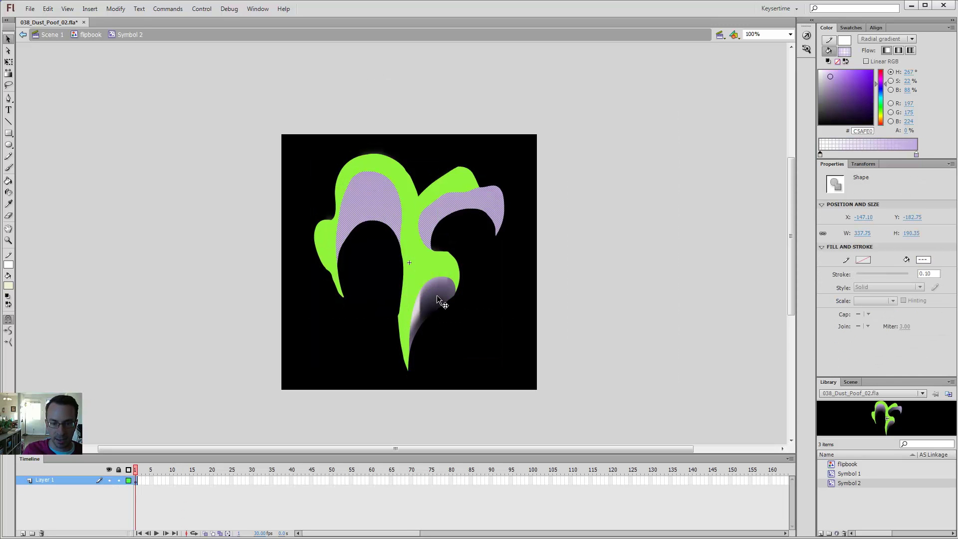
left_click(439, 299, "shift")
left_click(916, 154)
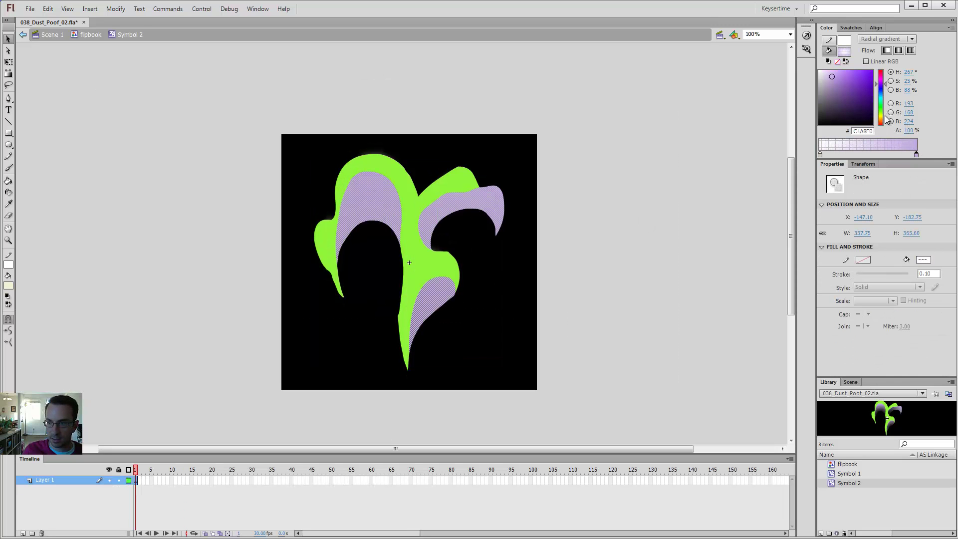
left_click(881, 110)
left_click(848, 73)
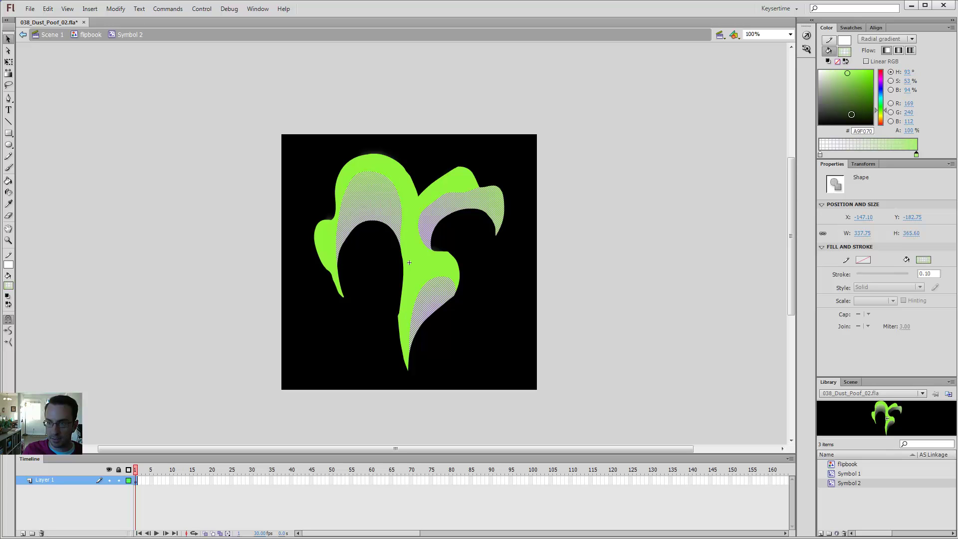
- Set the transparent end of the shading shapes' gradient to green #80E948 and exit the puff clip
left_click(820, 154)
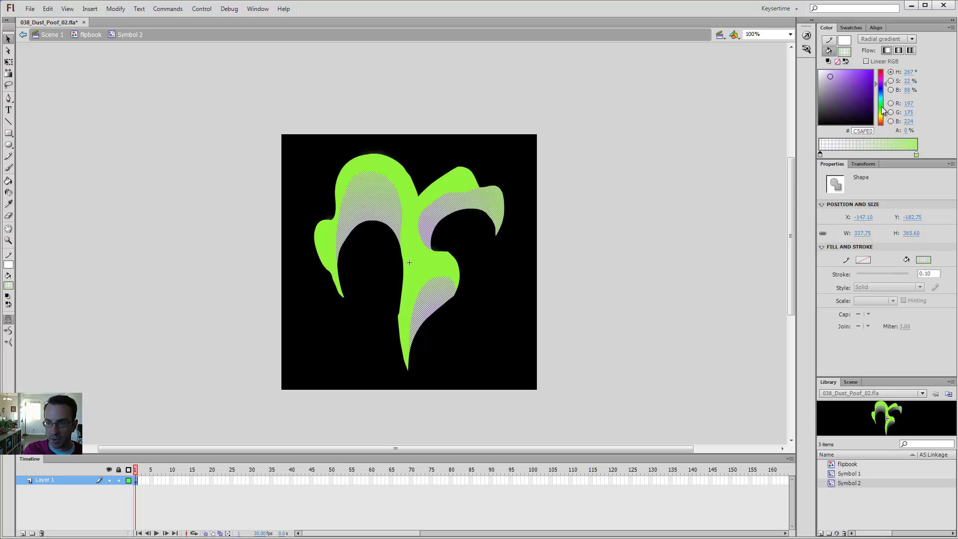
left_click(881, 110)
left_click(846, 76)
left_click(695, 178)
double_click(648, 205)
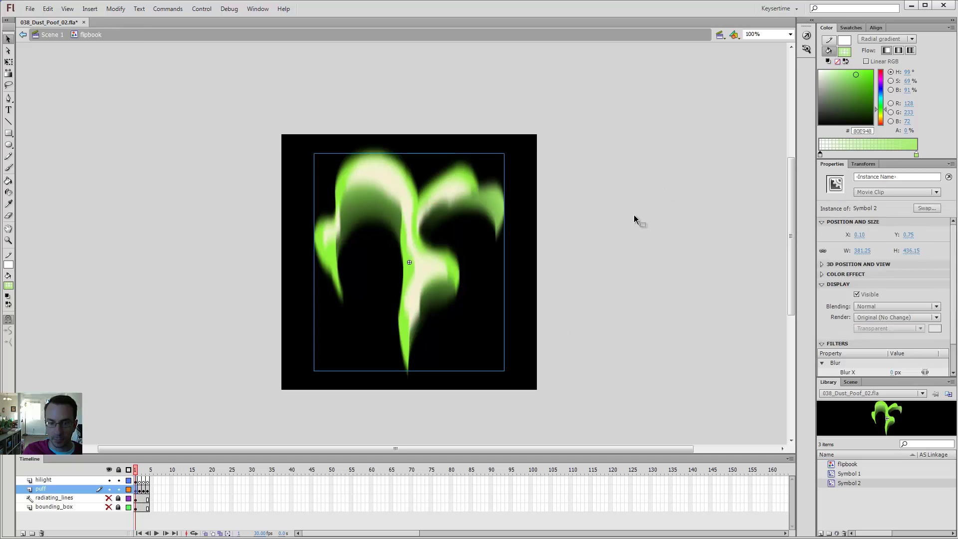
key("ctrl+minus")
key("z")
left_click(305, 227)
key("v")
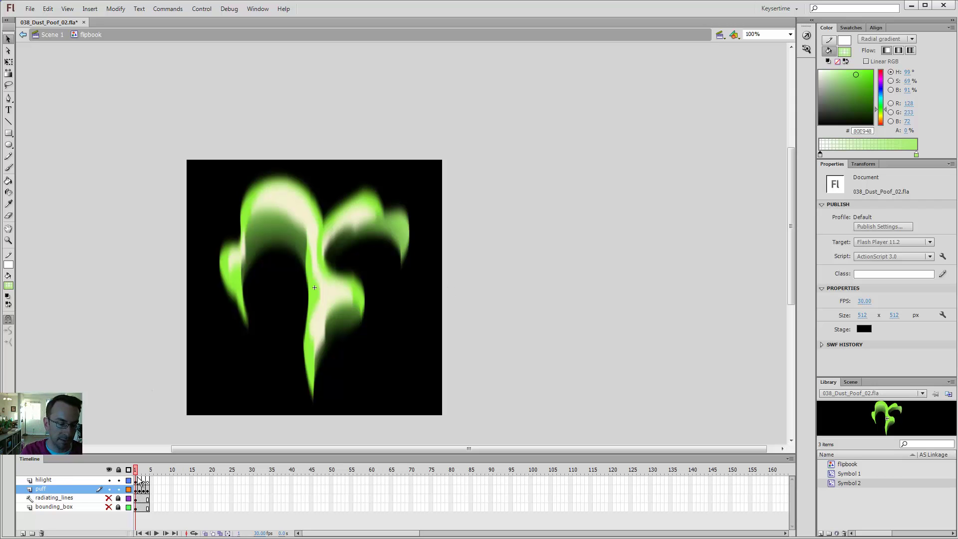
left_click_drag(135, 471, 134, 478)
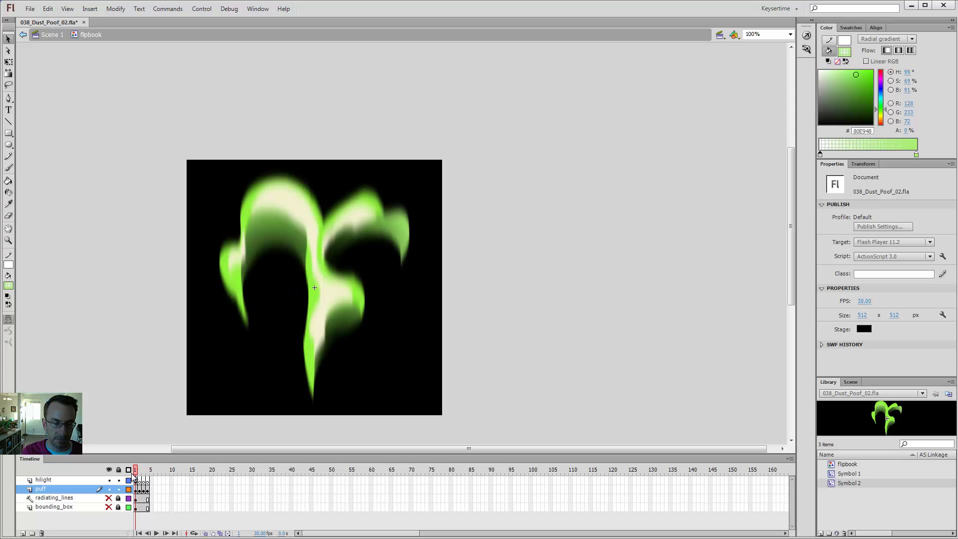
left_click(135, 480)
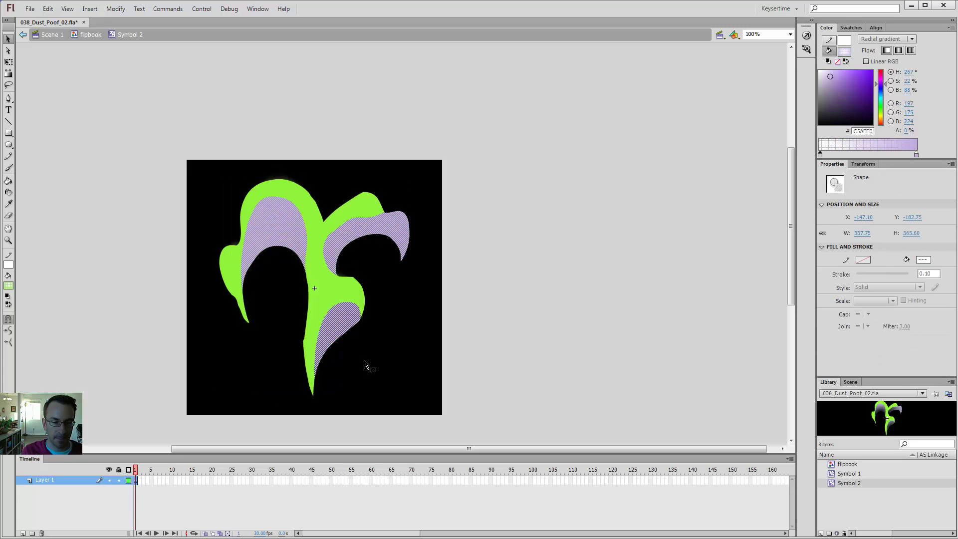
- Undo the green and yellow recoloring of the puff and hilight clips
left_click(378, 356)
double_click(378, 355)
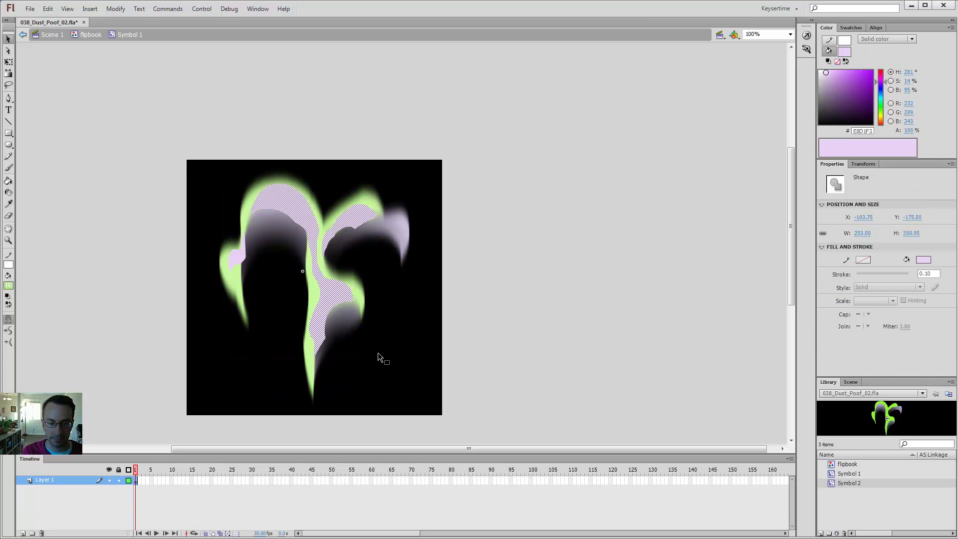
double_click(379, 348)
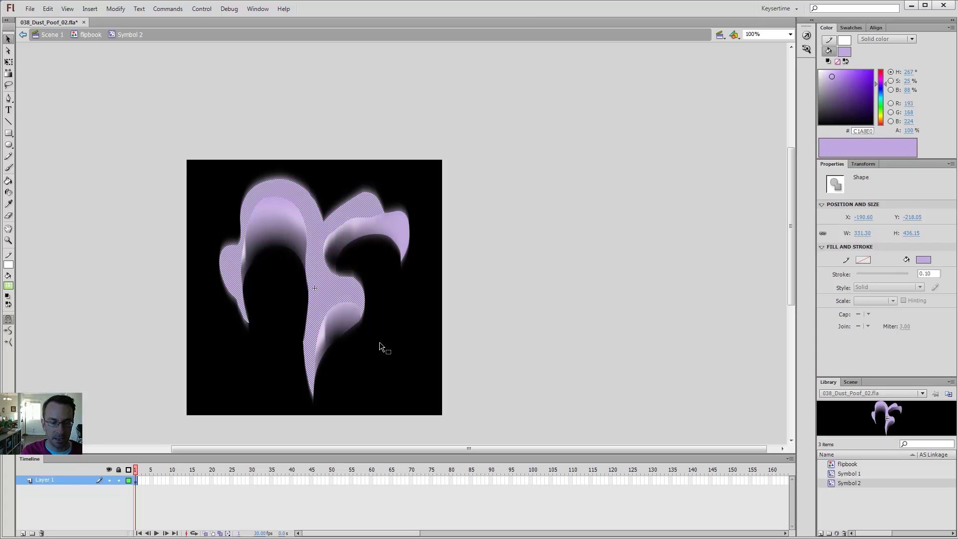
left_click(453, 299)
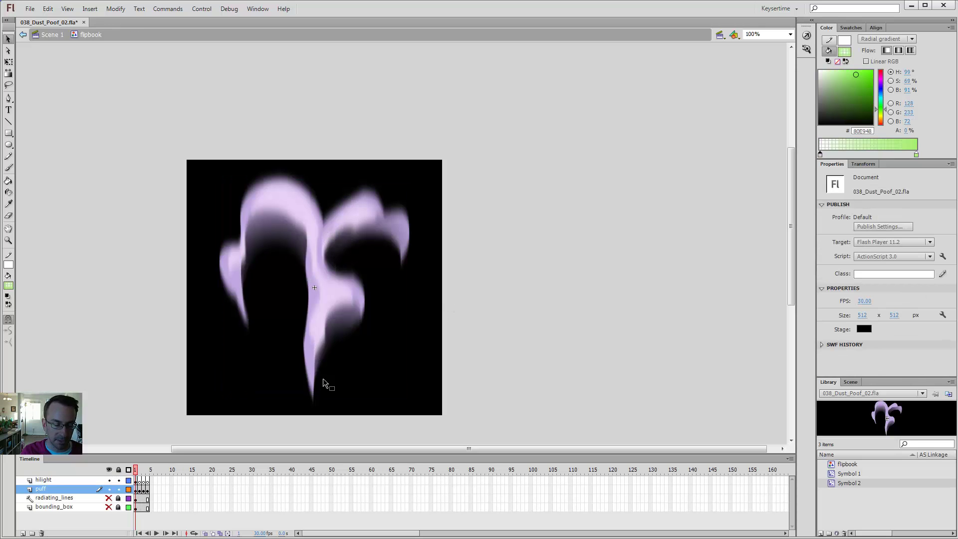
- On frame 2 of the puff layer, pencil shading lines up through the lower stem and around inside the large arch to its outer tip
left_click(140, 471)
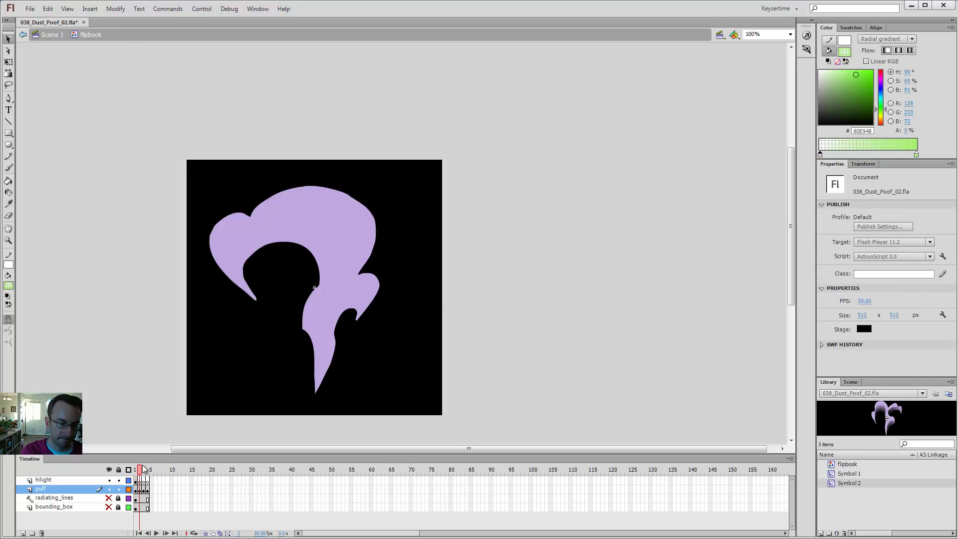
left_click(140, 490)
key("y")
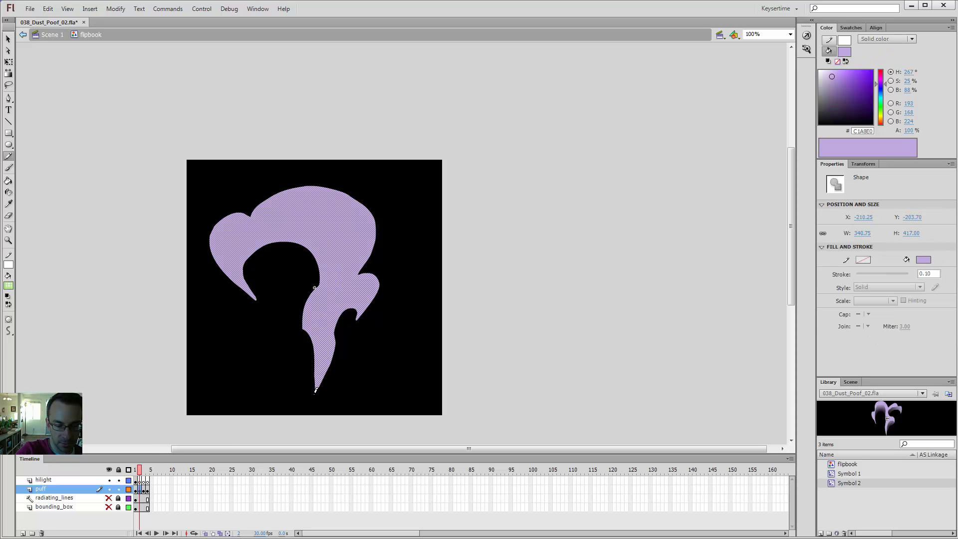
mouse_move(316, 393)
left_mouse_down()
mouse_move(324, 303)
mouse_move(308, 309)
mouse_move(299, 351)
left_mouse_up()
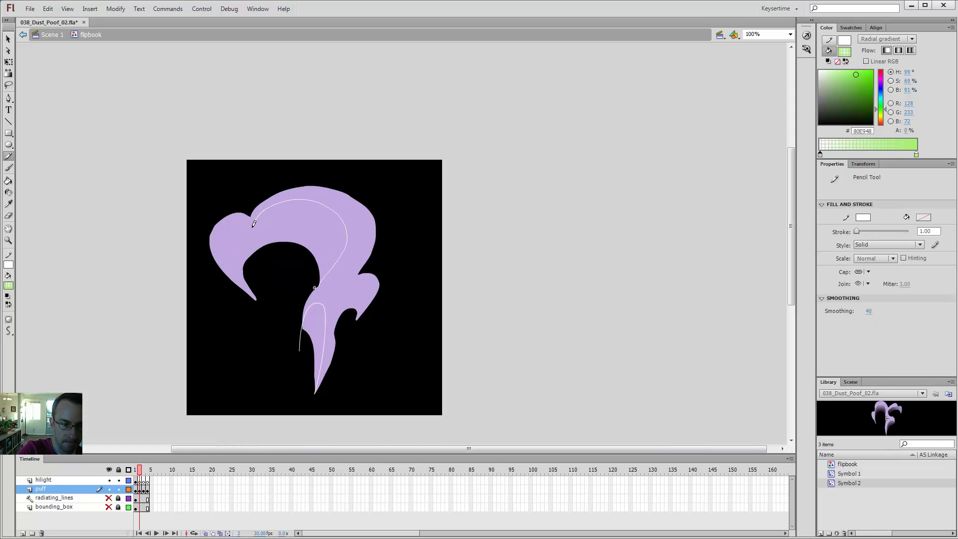
left_click_drag(249, 241, 256, 295)
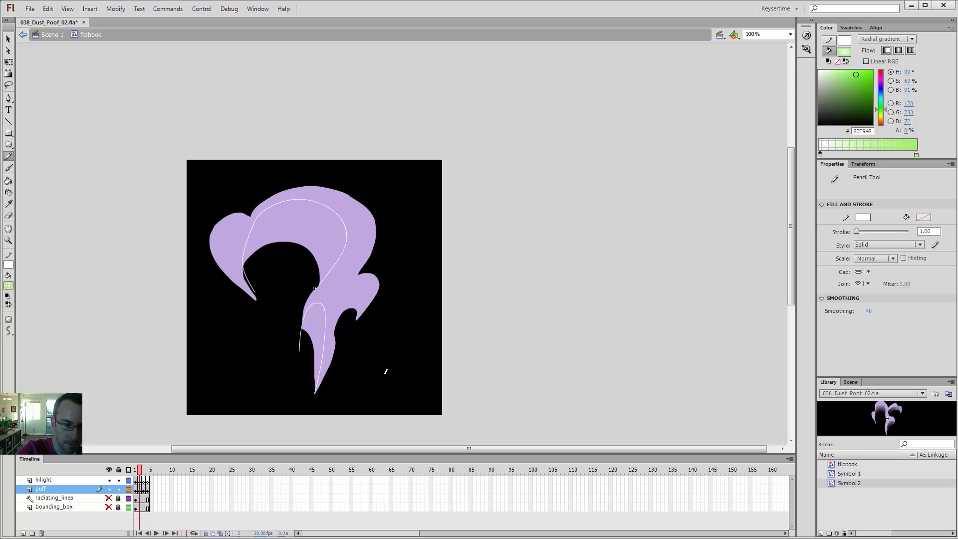
- Draw a pencil line dividing the small right-hand puff from the stem, extending past the notch beneath the large arch
left_click_drag(220, 249, 229, 201)
key("ctrl+z")
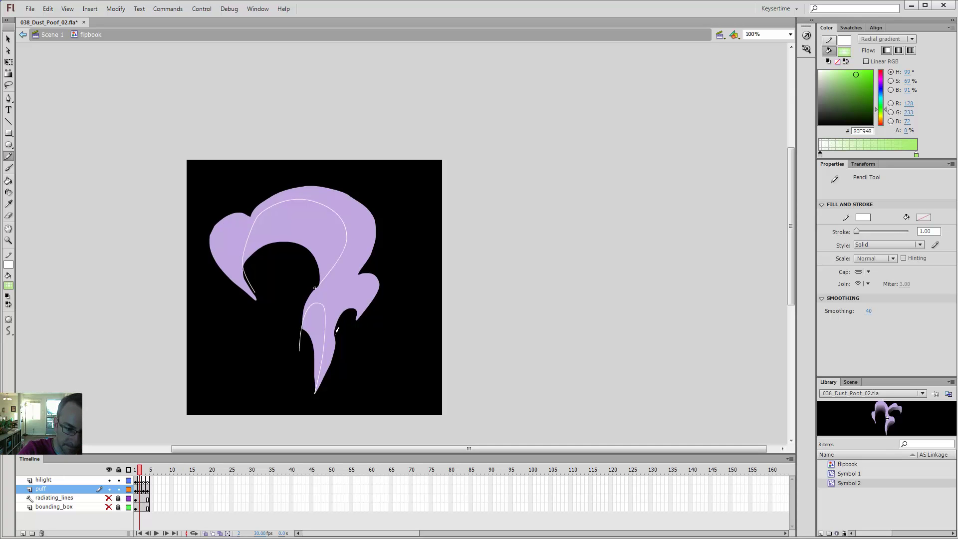
left_click_drag(355, 276, 380, 247)
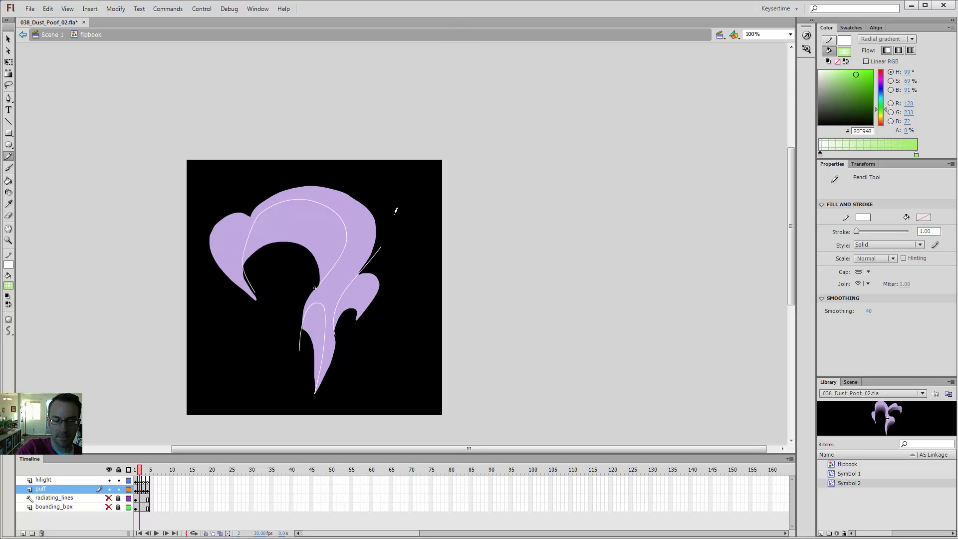
- Change both ends of the Paint Bucket's radial gradient to puff purple #C1A8E0, keeping one end fully transparent
key("k")
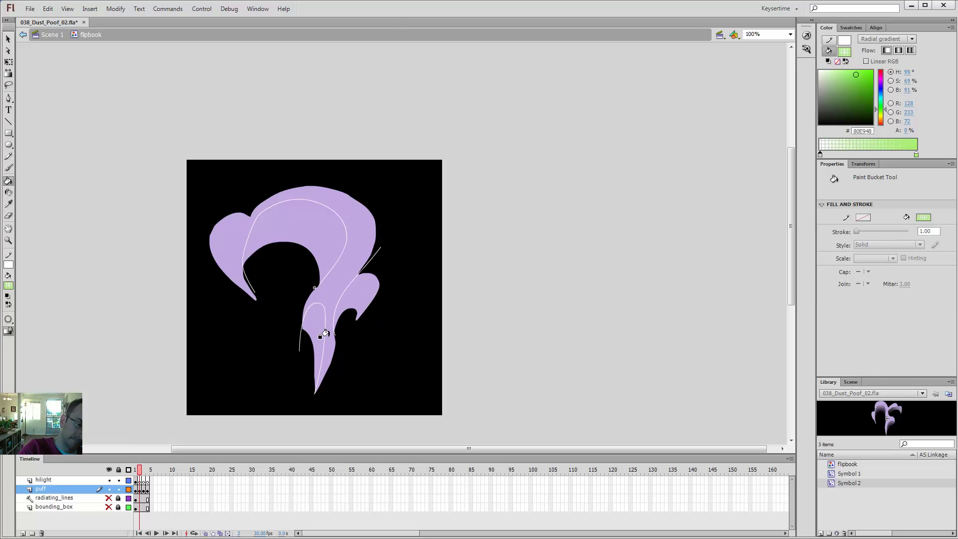
left_click(820, 155)
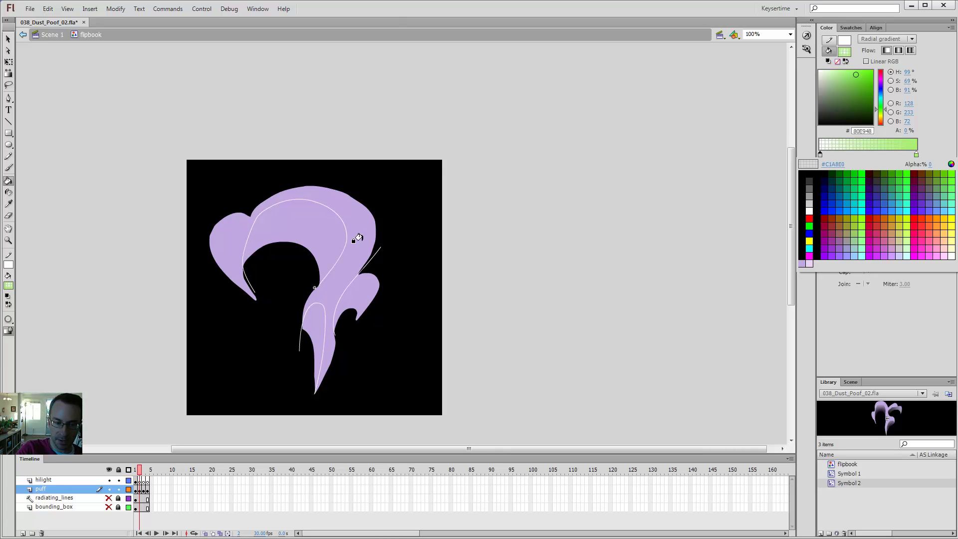
left_click(368, 235)
left_click(917, 155)
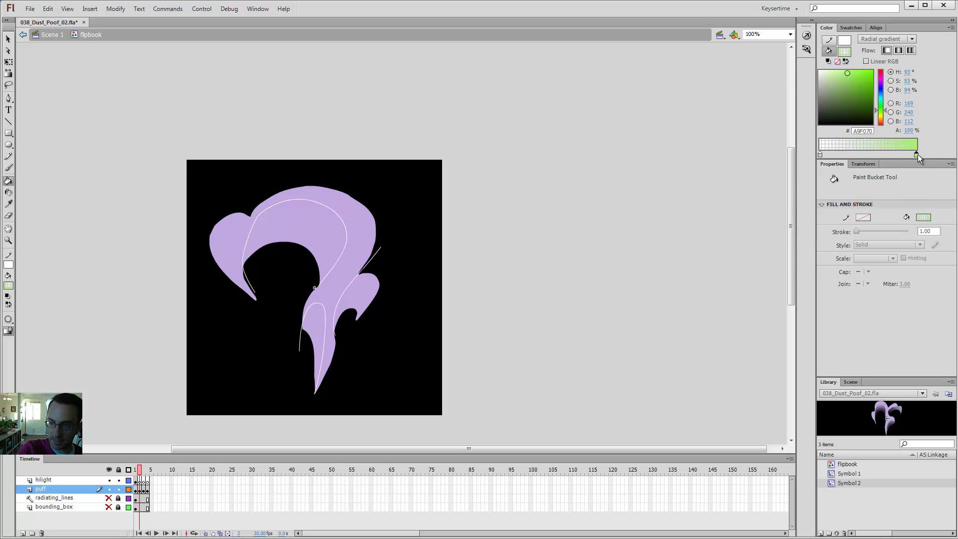
left_click(918, 155)
left_click(364, 256)
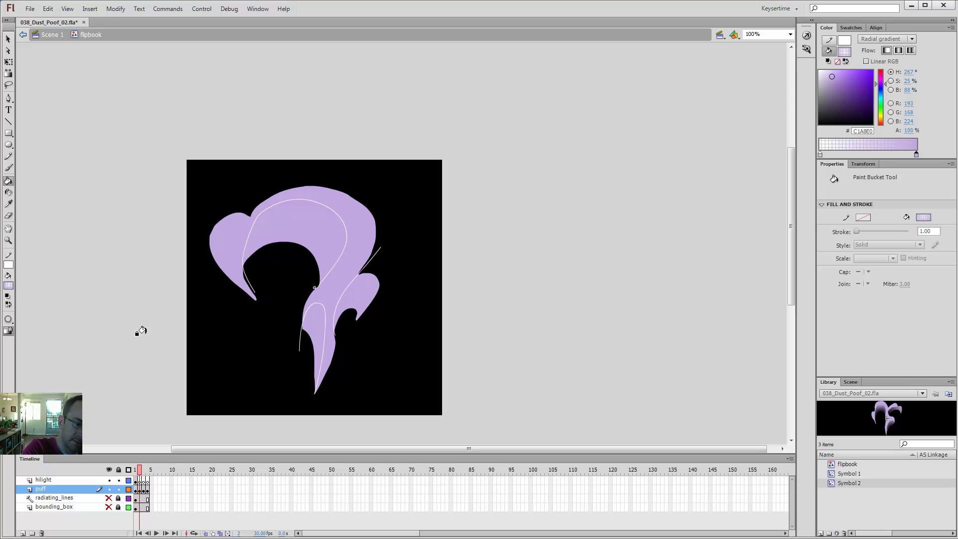
- Fill the small right-hand puff with the purple-to-transparent radial gradient with Lock Fill turned off, so it fades toward the underside
left_click(362, 297)
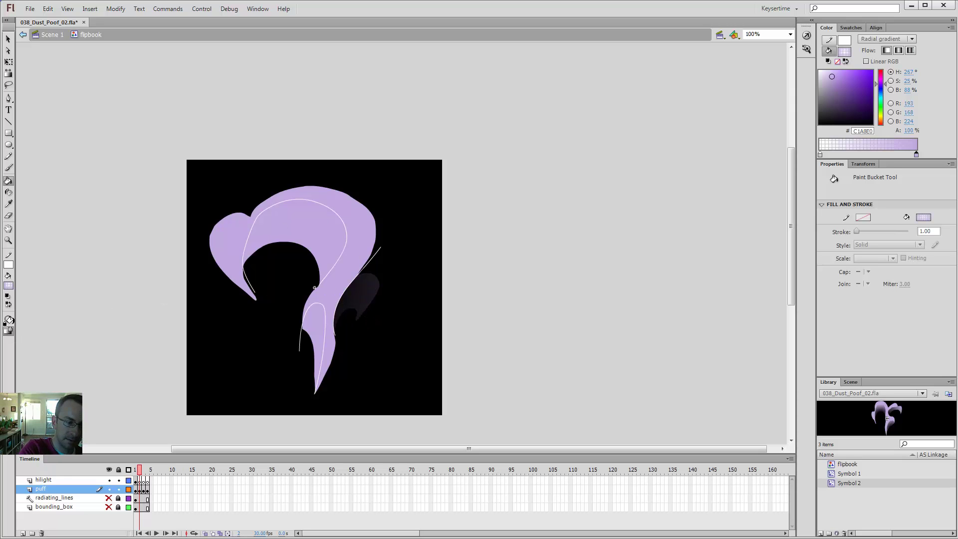
key("f")
left_click(362, 301)
key("ctrl+minus")
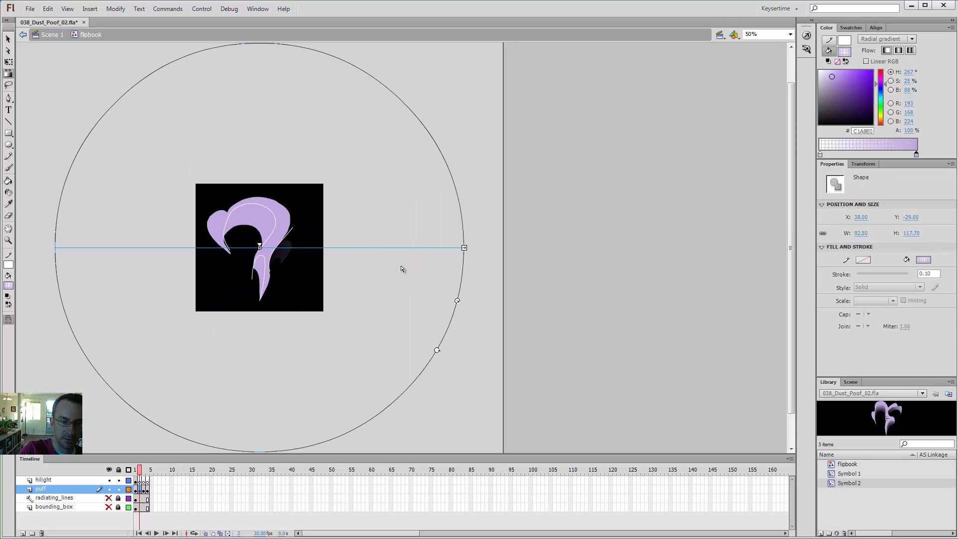
key("z")
left_click(315, 246)
key("k")
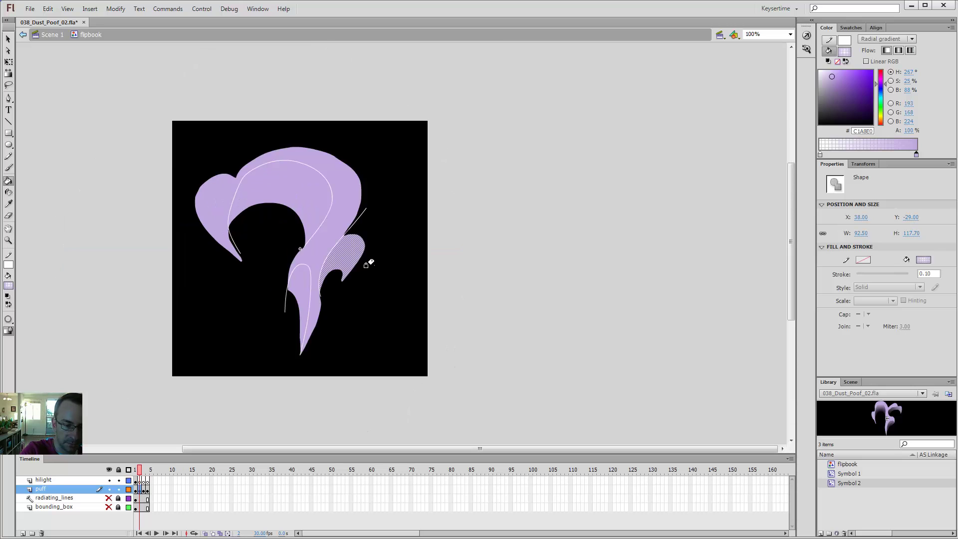
left_click(347, 257)
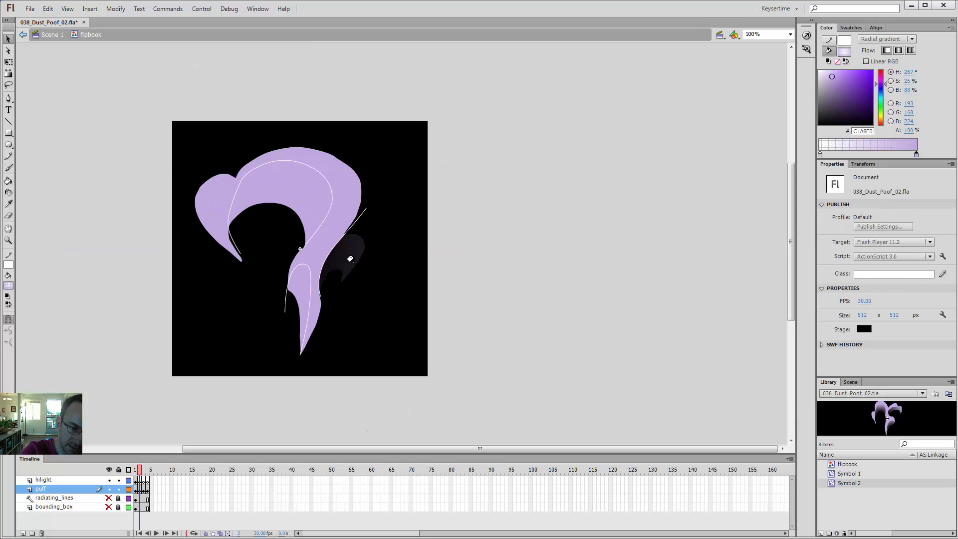
left_click(340, 274)
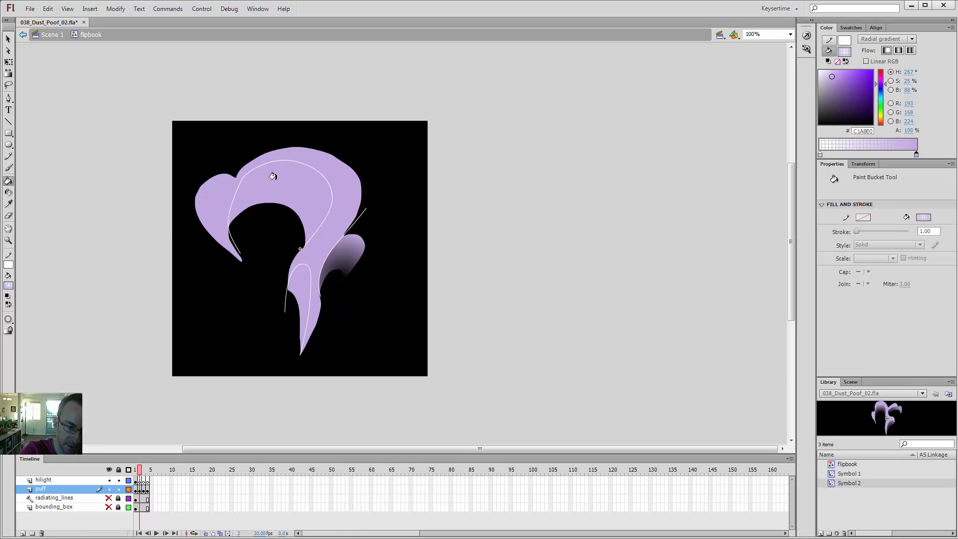
- Close the gap where the large arch's pencil line meets the stem edge, and fill the arch's inner area with the gradient
left_click(282, 200)
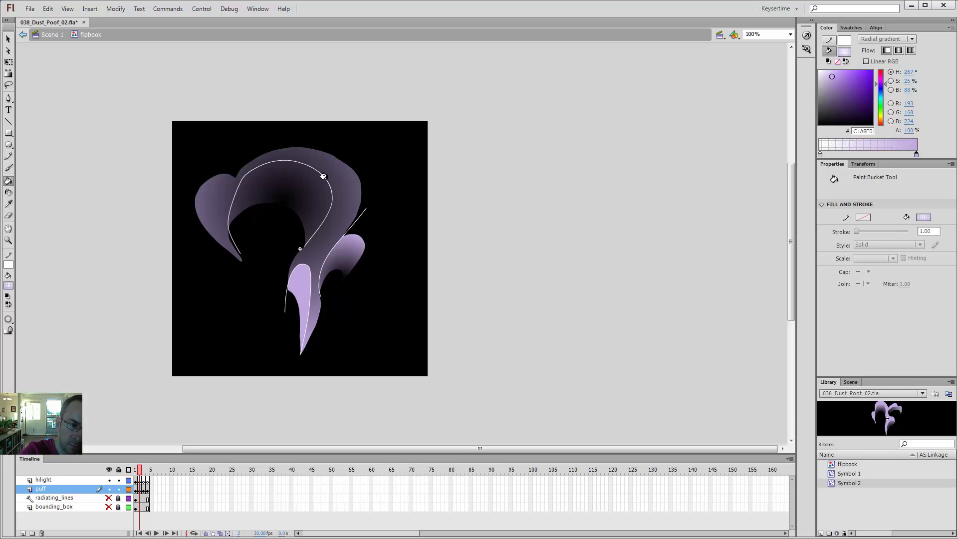
key("ctrl+z")
key("z")
left_click(293, 232)
left_click(421, 247)
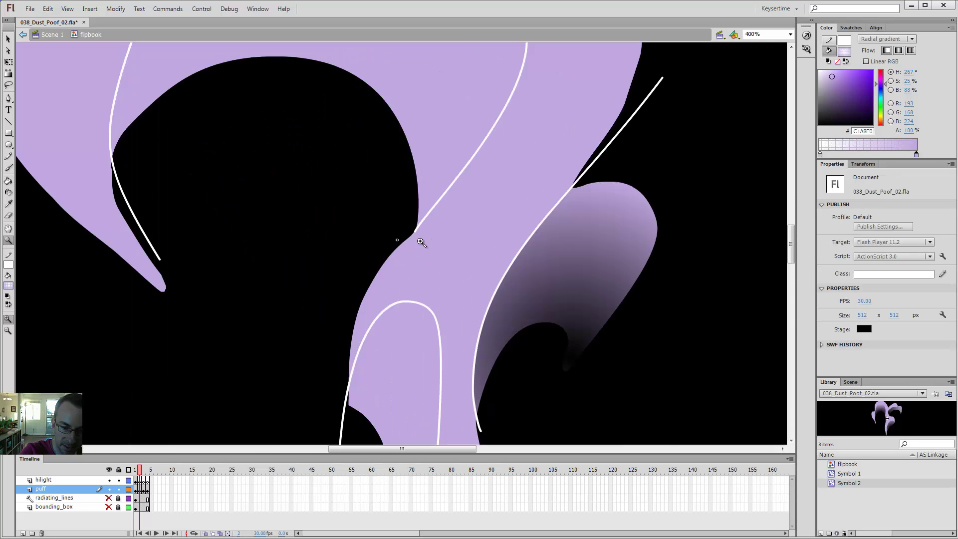
left_click(420, 246)
left_click(401, 239)
key("v")
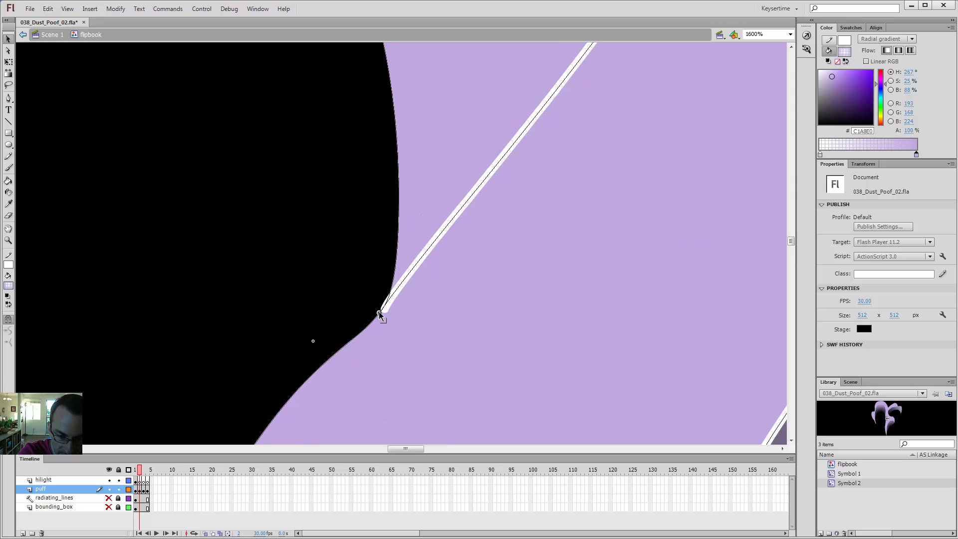
key("k")
left_click(413, 213)
key("ctrl+minus")
key("ctrl+minus")
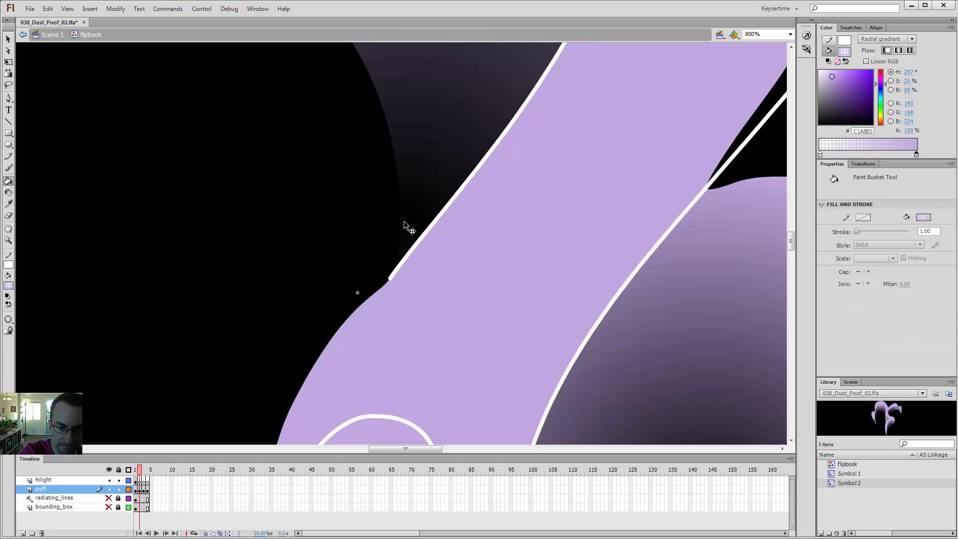
key("ctrl+minus")
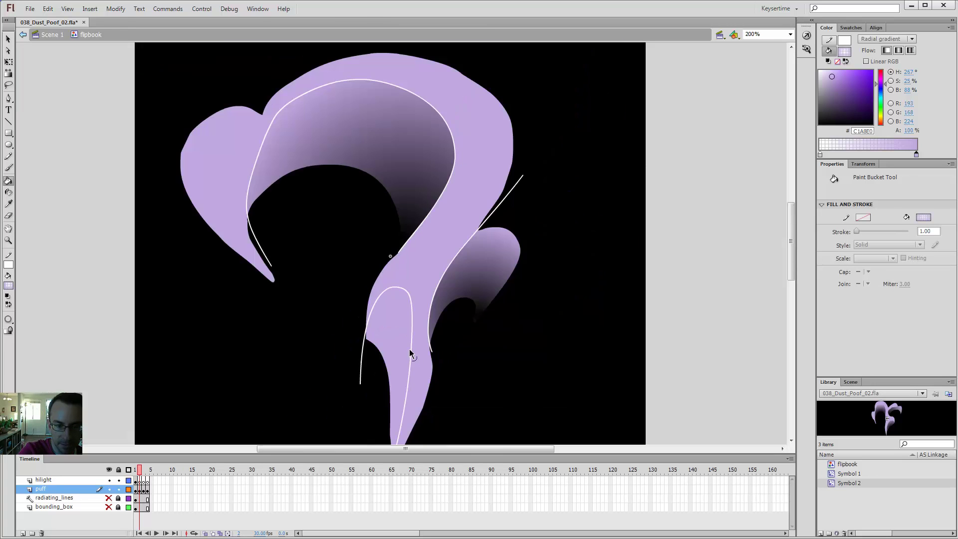
- Fill the pencil-bounded area inside the lower stem with the gradient, centering it near the stem's tip
left_click(387, 368)
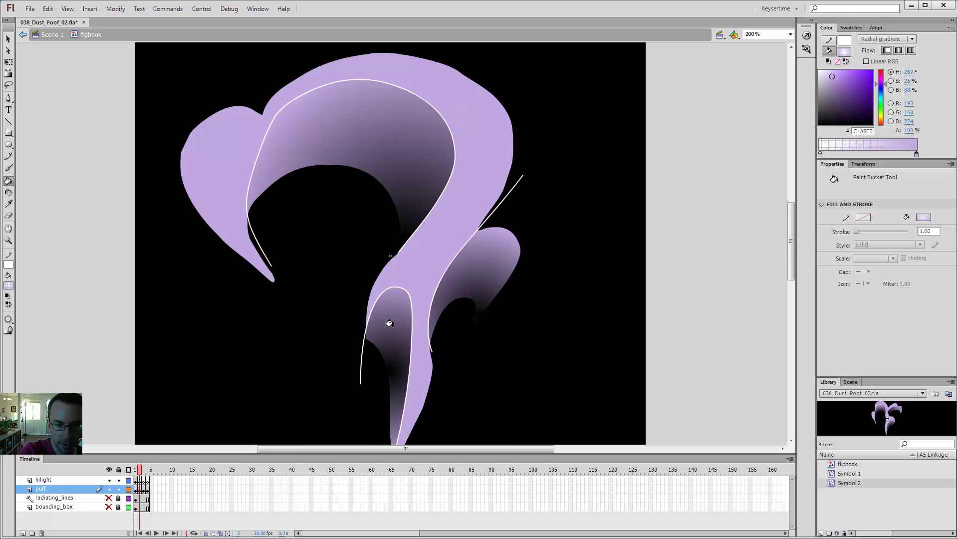
key("ctrl+minus")
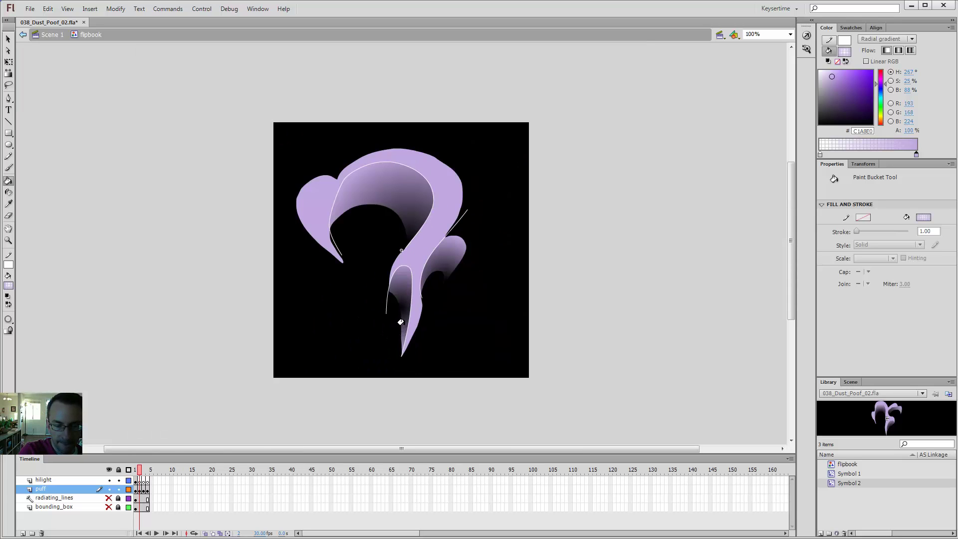
left_click(402, 339)
- Narrow the lower stem's radial gradient into a tall, thin ellipse centered just above the tip
key("period")
key("alt+f")
key("Escape")
key("comma")
key("f")
left_click(403, 337)
left_click_drag(403, 337, 402, 340)
left_click_drag(472, 340, 430, 338)
left_click_drag(425, 375, 437, 392)
- Set the alpha of the transparent end of the lower stem's gradient to 25%
left_click(821, 155)
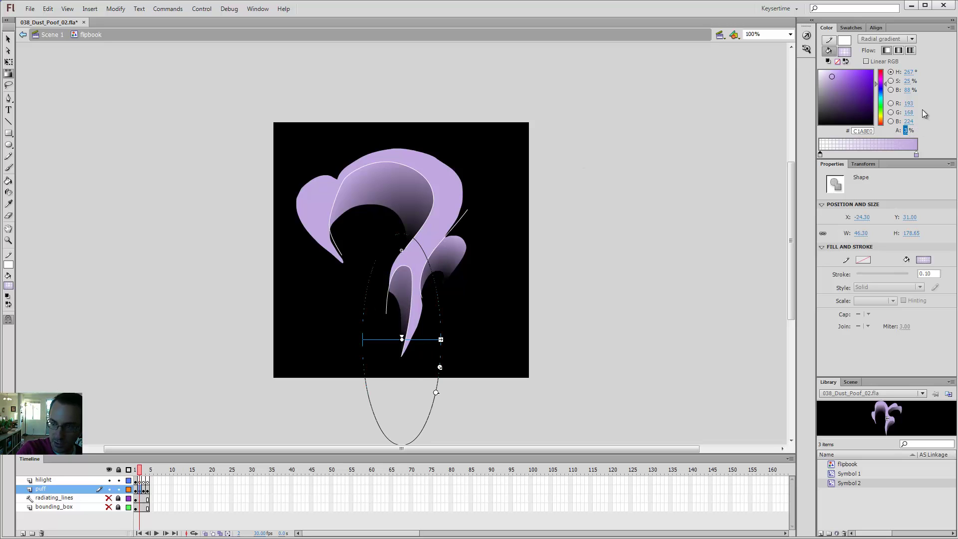
type("25")
key("Return")
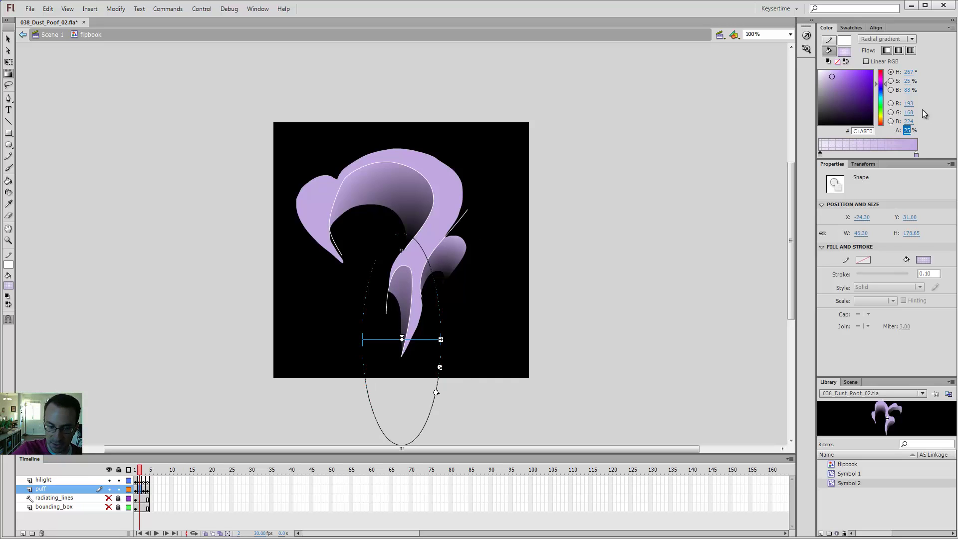
left_click(397, 347)
- Delete the white pencil guide lines from the stem, the small right-hand puff and the large arch
key("v")
left_click_drag(403, 345, 401, 355)
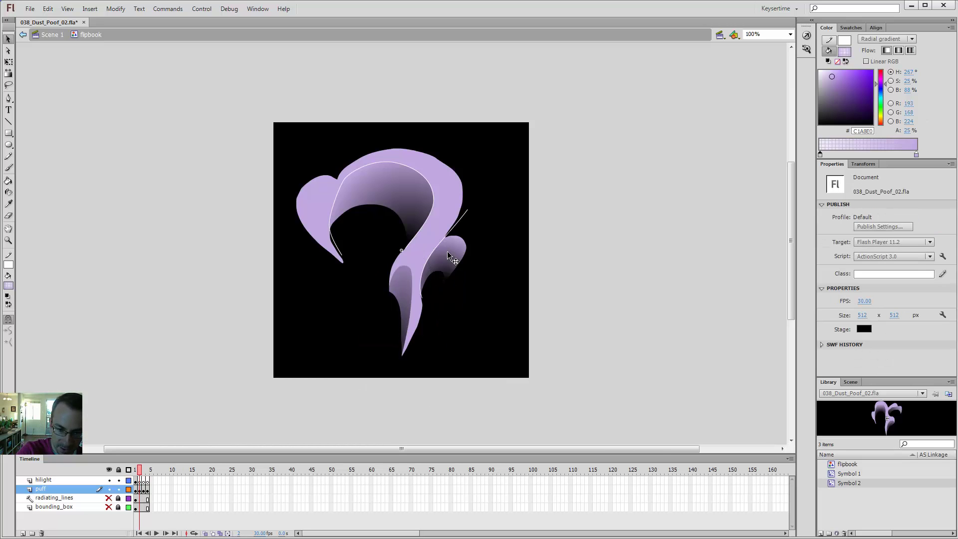
left_click(454, 226)
key("Delete")
left_click(413, 170)
key("Delete")
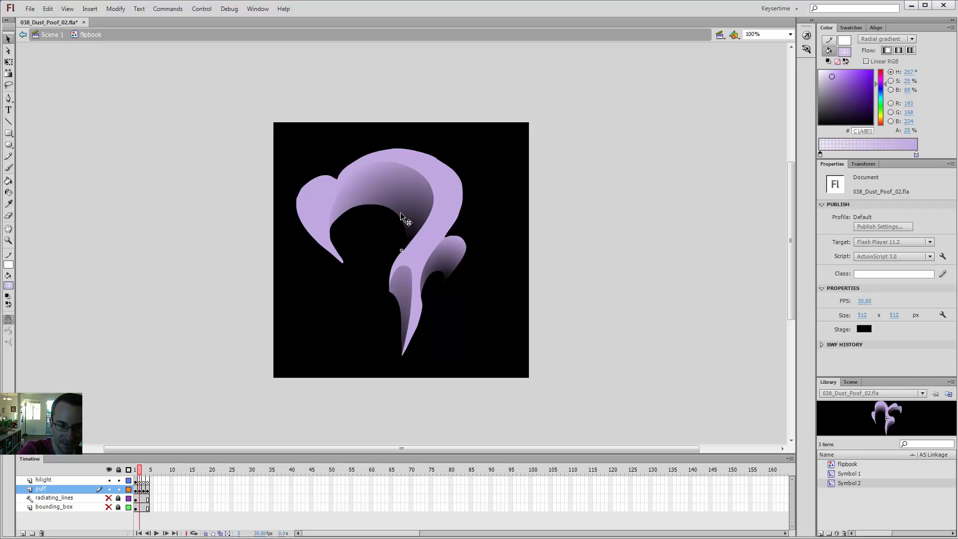
- Adjust the size of the radial gradient inside the large arch, keeping its center near the inner stem junction
key("period")
key("alt+f")
key("Escape")
key("comma")
key("f")
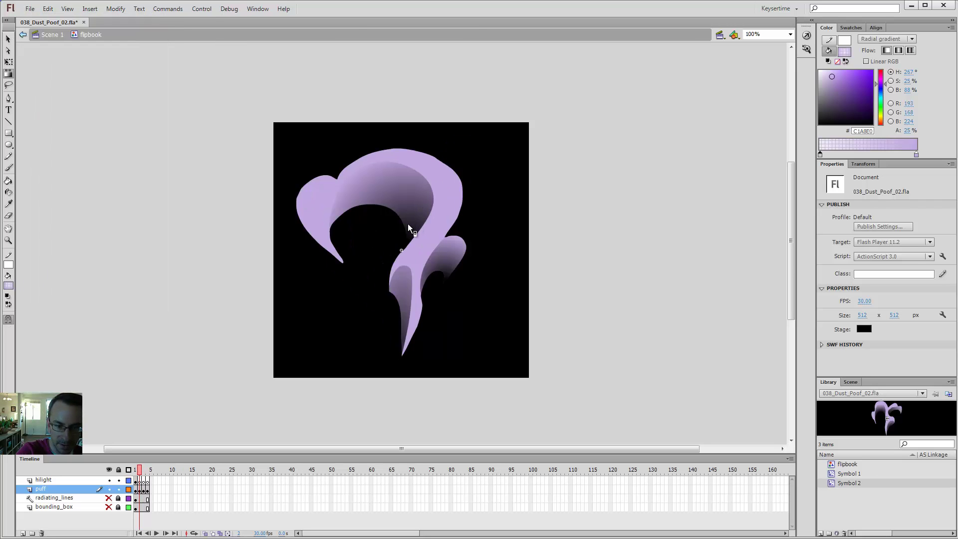
left_click(408, 223)
left_click_drag(494, 265, 505, 278)
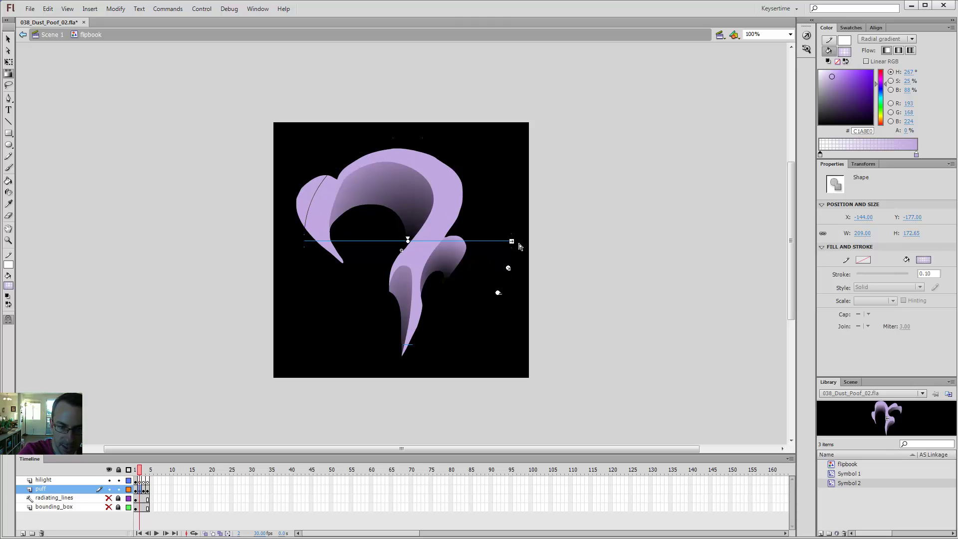
- Resize the small right-hand puff's gradient and shift its center to just beneath the puff's inner curve
left_click(452, 265)
left_click(446, 250)
left_click_drag(445, 279, 503, 299)
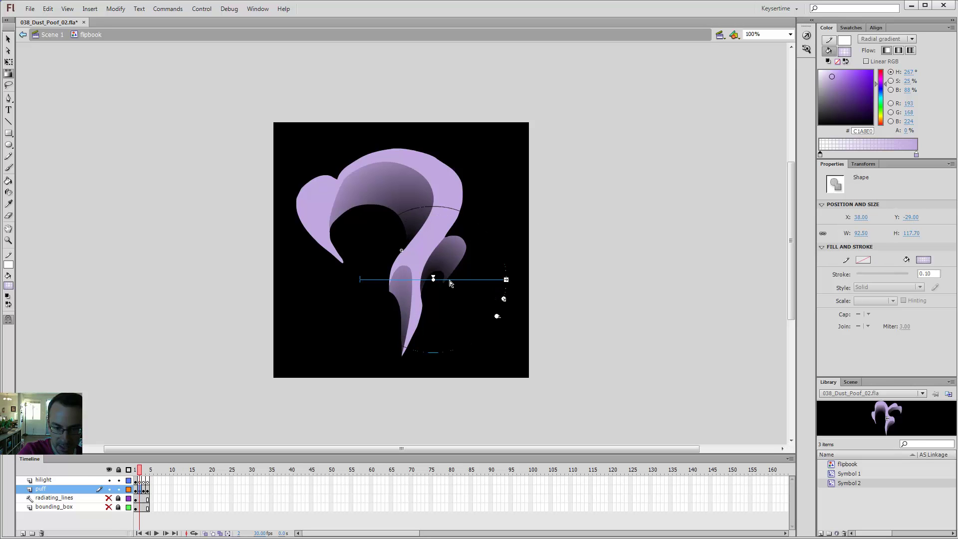
left_click_drag(434, 281, 440, 283)
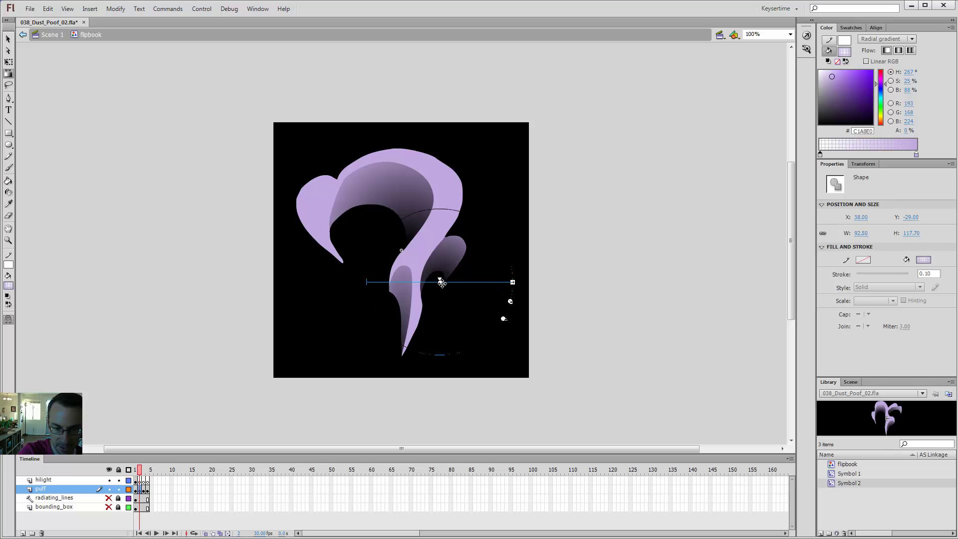
left_click(474, 328)
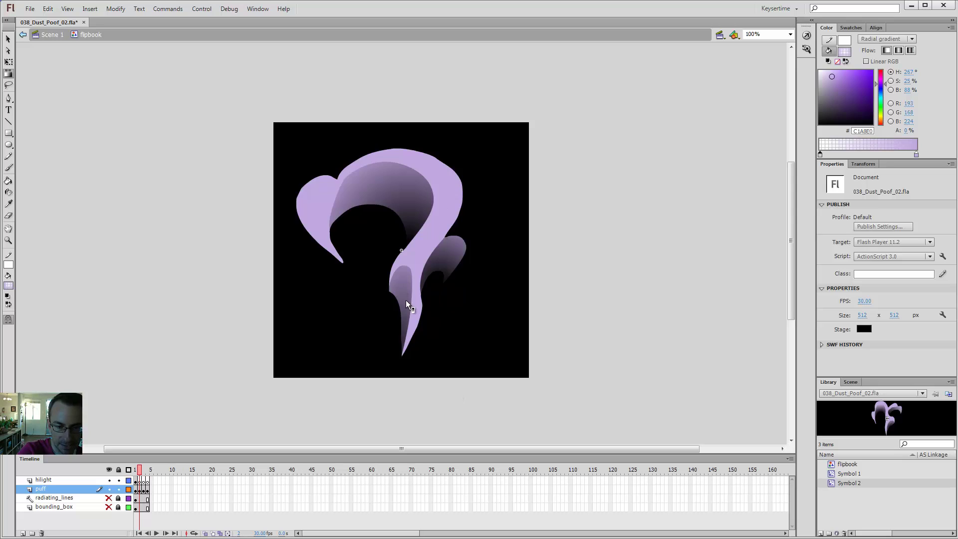
- Pull the right edge of the large arch's shaded area inward to widen the solid purple band beside it
key("e")
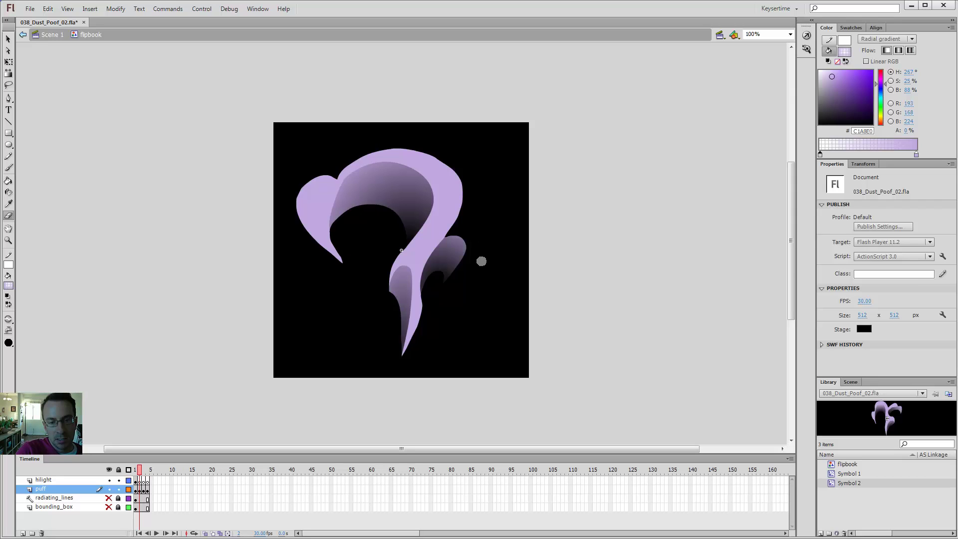
key("y")
mouse_move(417, 235)
left_mouse_down()
mouse_move(433, 234)
mouse_move(450, 201)
mouse_move(431, 207)
mouse_move(450, 167)
mouse_move(430, 217)
mouse_move(424, 183)
mouse_move(423, 219)
left_mouse_up()
key("v")
key("y")
key("ctrl+z")
key("v")
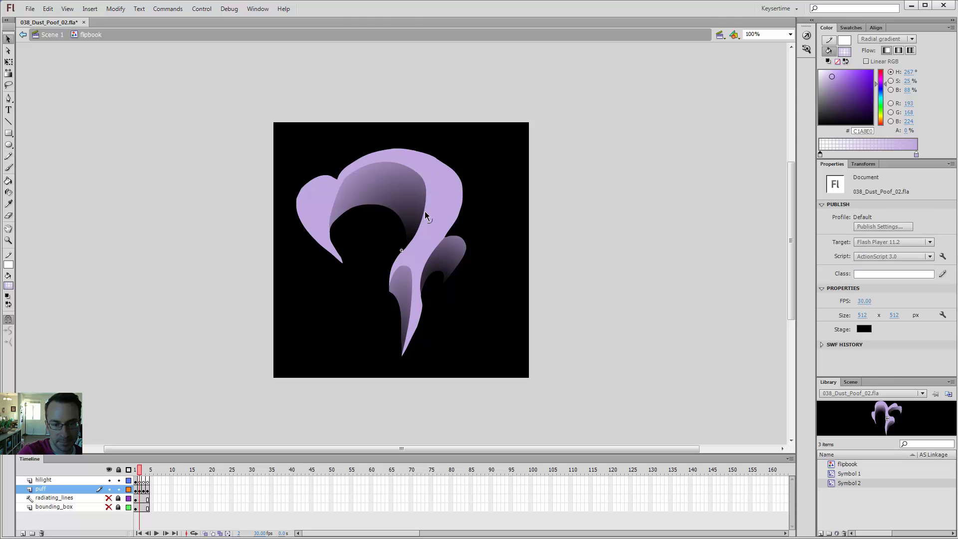
key("y")
left_click_drag(428, 174, 426, 231)
key("ctrl+z")
key("v")
left_click_drag(425, 188, 423, 187)
- Adjust the upper-left edge of the large arch's shaded area near the notch beside the left lobe
key("ctrl+minus")
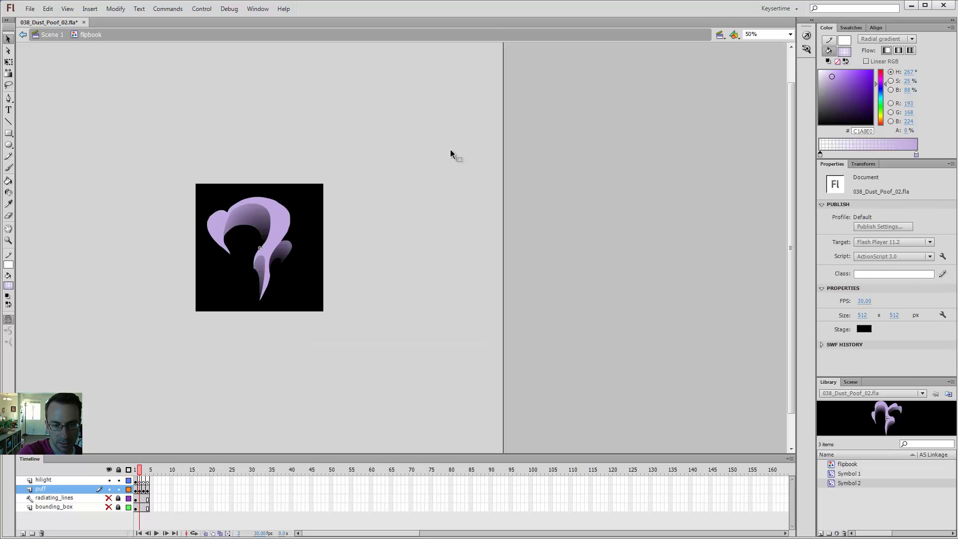
key("z")
left_click(414, 209)
left_click(395, 234)
key("v")
key("ctrl+minus")
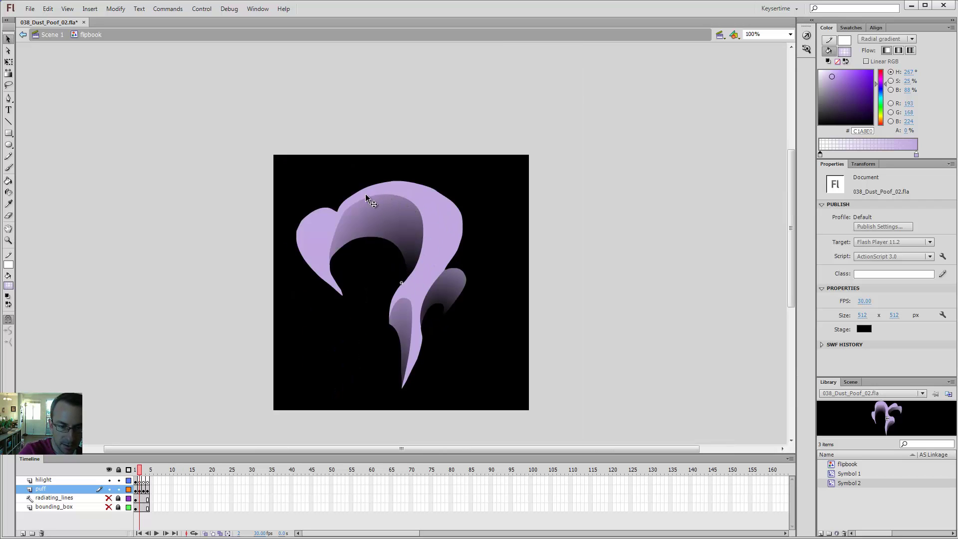
left_click(351, 220)
key("Escape")
left_click_drag(340, 220, 340, 214)
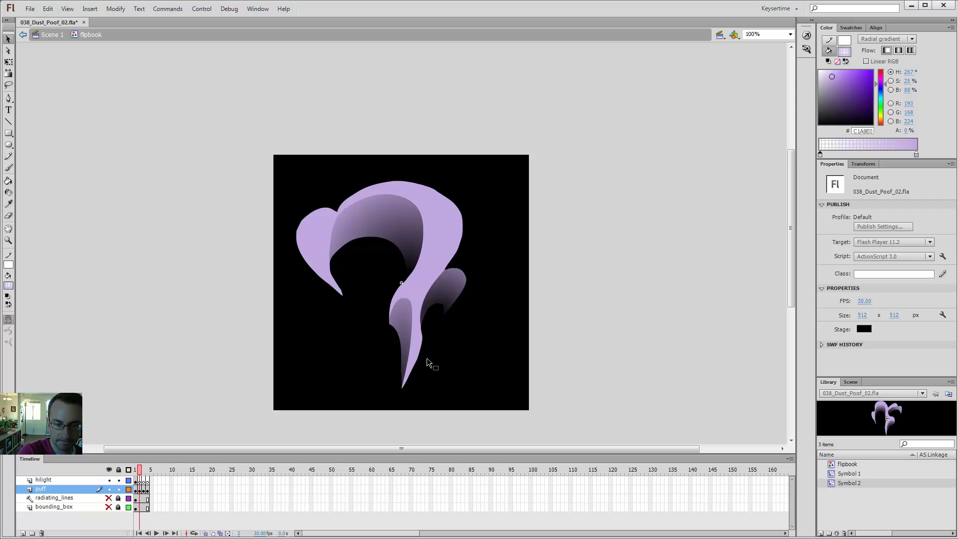
- Pick up the pale highlight color #E8D1F3 from the hilight artwork on frame 1
left_click(145, 478)
key("b")
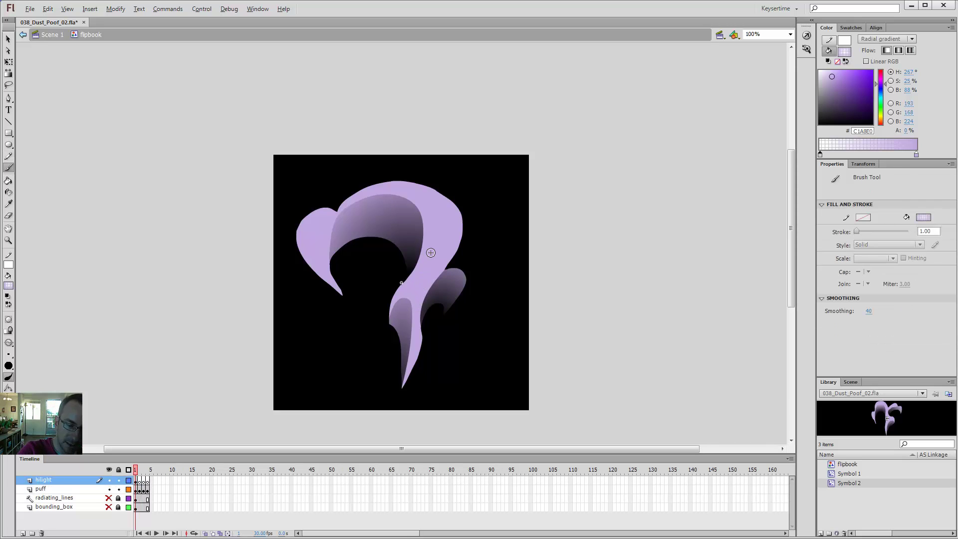
key("comma")
key("i")
left_click(421, 287)
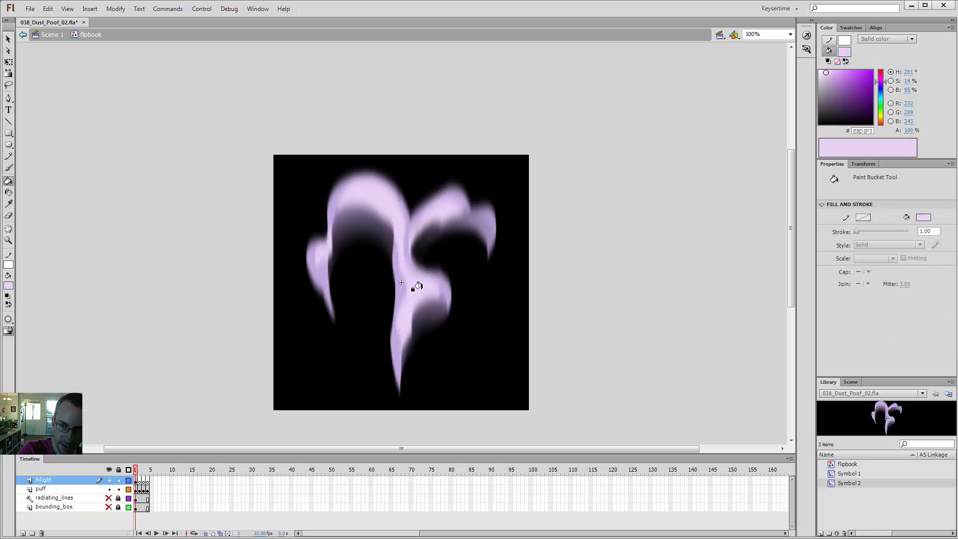
key("v")
double_click(423, 288)
key("i")
left_click(422, 288)
key("v")
double_click(443, 262)
- Lock the puff layer and, on frame 2 of the hilight layer, brush a highlight outline on the left lobe and fill it
key("period")
key("b")
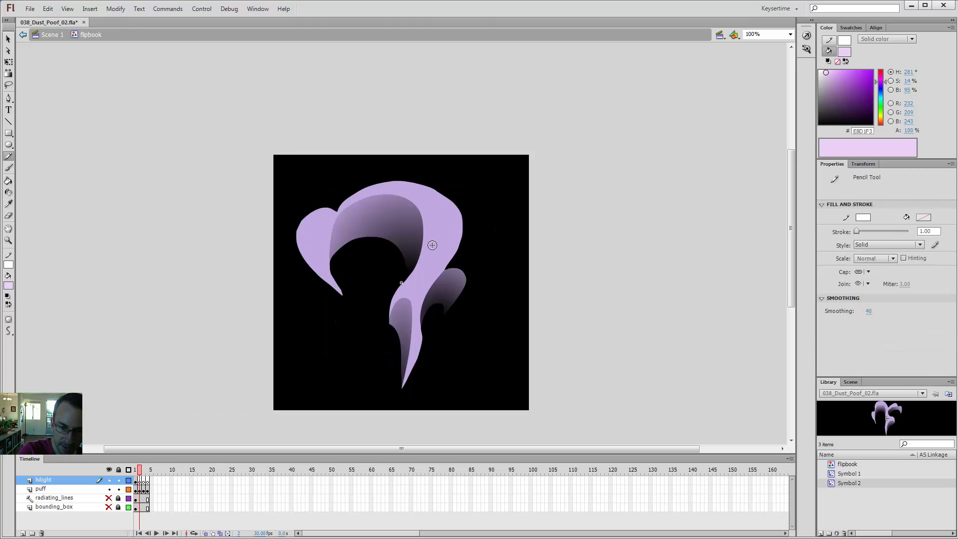
left_click(119, 489)
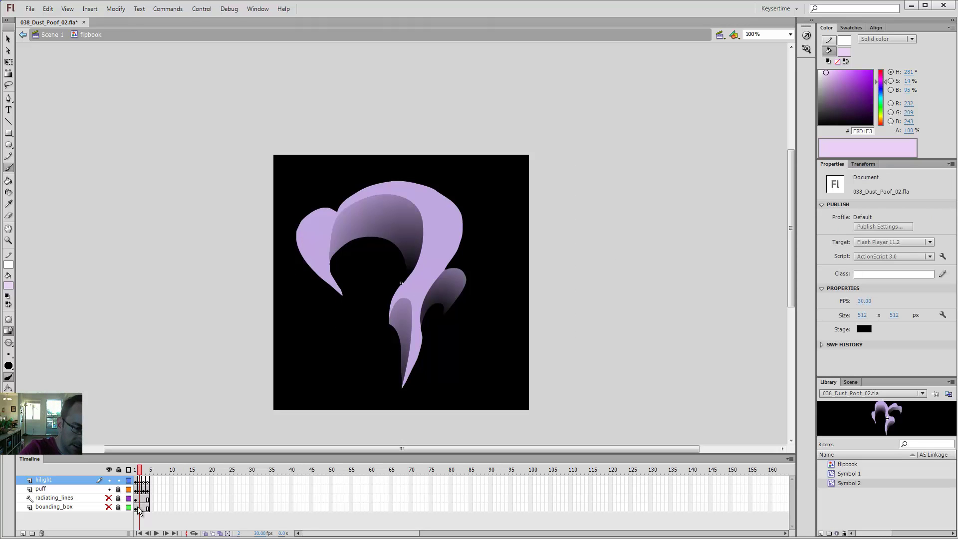
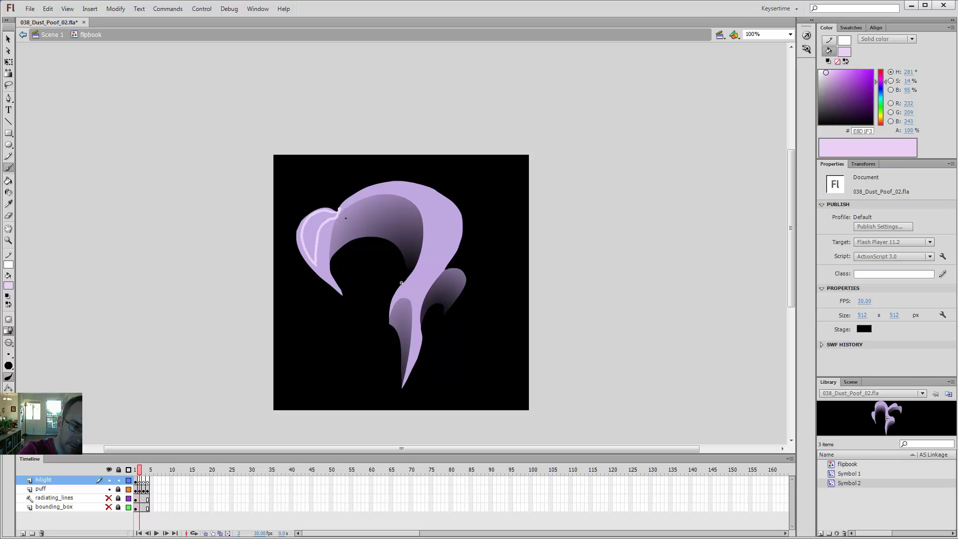
key("k")
left_click(310, 249)
- Refine the inner edge of the left lobe's highlight with brush touch-ups and the Eraser
key("e")
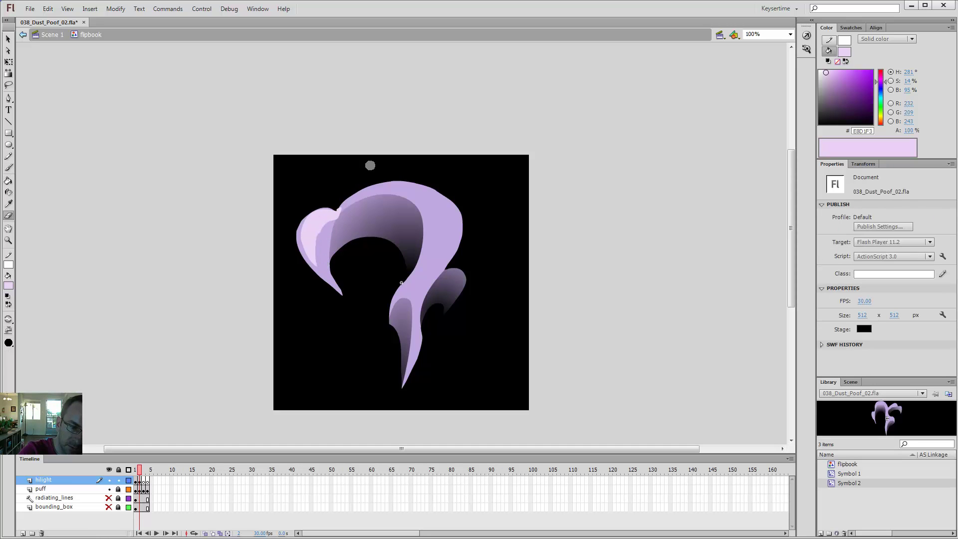
key("b")
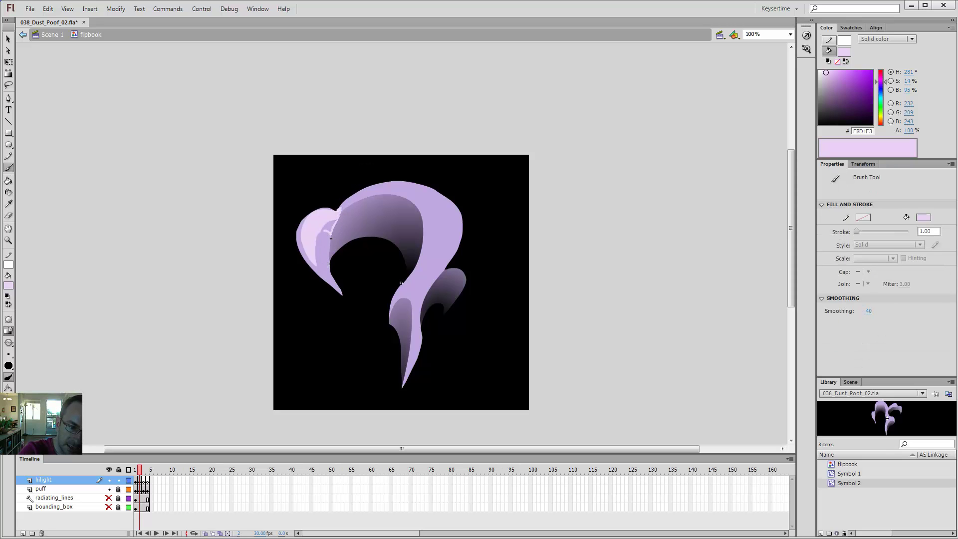
key("e")
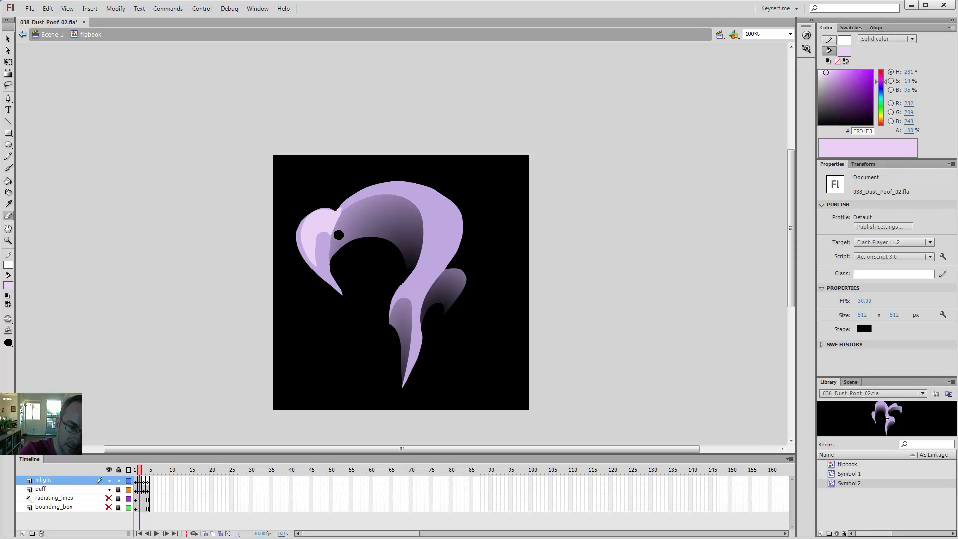
- On frame 2 of the hilight layer, brush a highlight outline along the large arch's outer band and fill it with #E8D1F3
key("b")
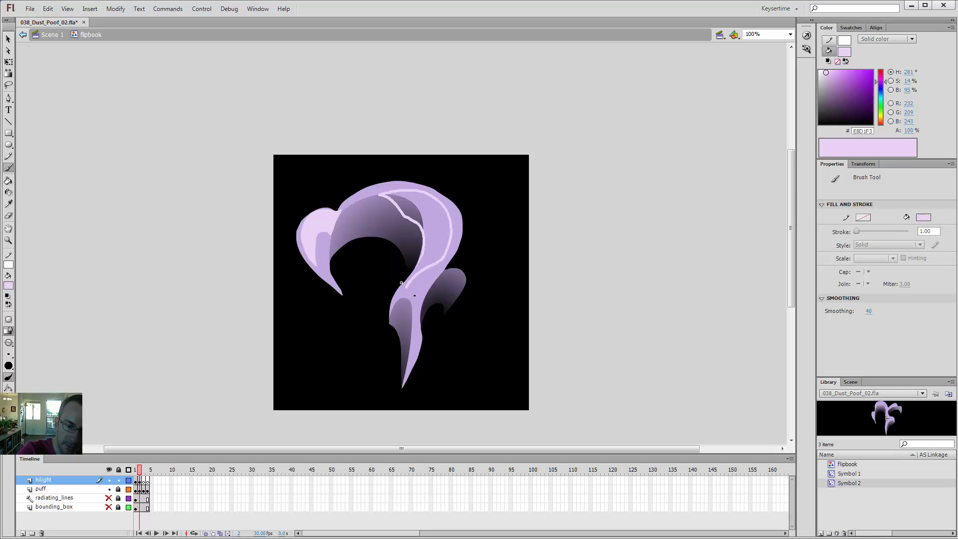
key("k")
mouse_move(407, 285)
left_mouse_down()
mouse_move(423, 253)
mouse_move(400, 314)
left_mouse_up()
left_click(429, 233)
key("e")
key("b")
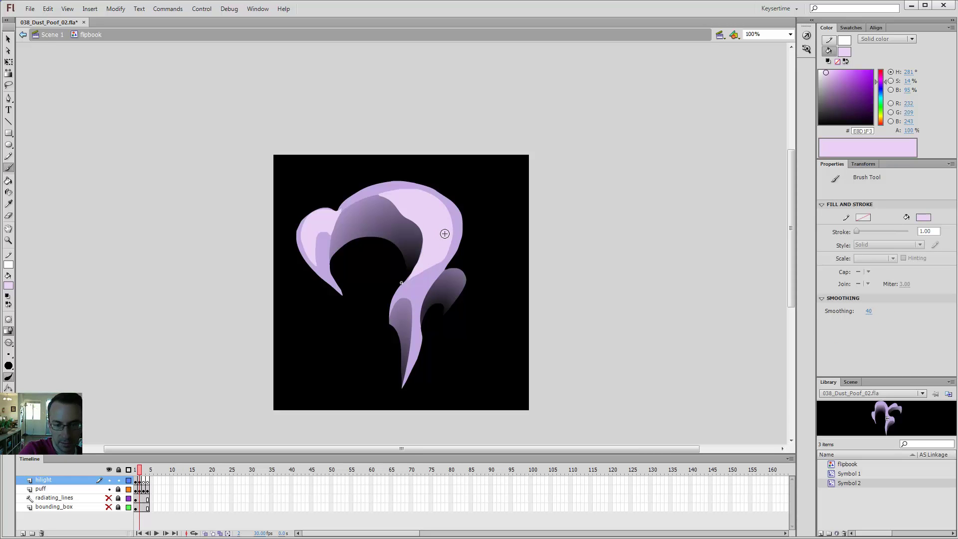
- Convert frame 2's hilight artwork to a movie clip symbol, then unlock the puff layer and convert its frame 2 artwork too
key("v")
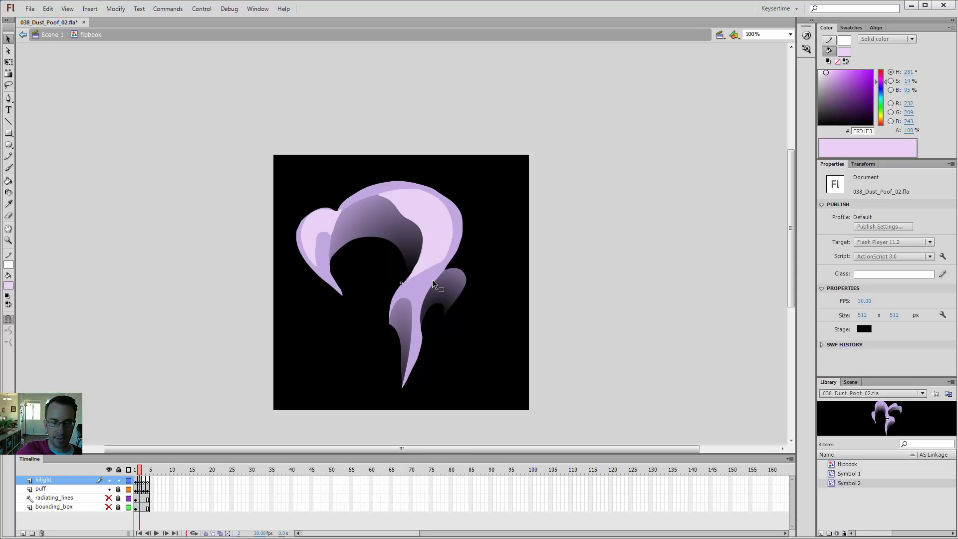
left_click(141, 482)
key("F8")
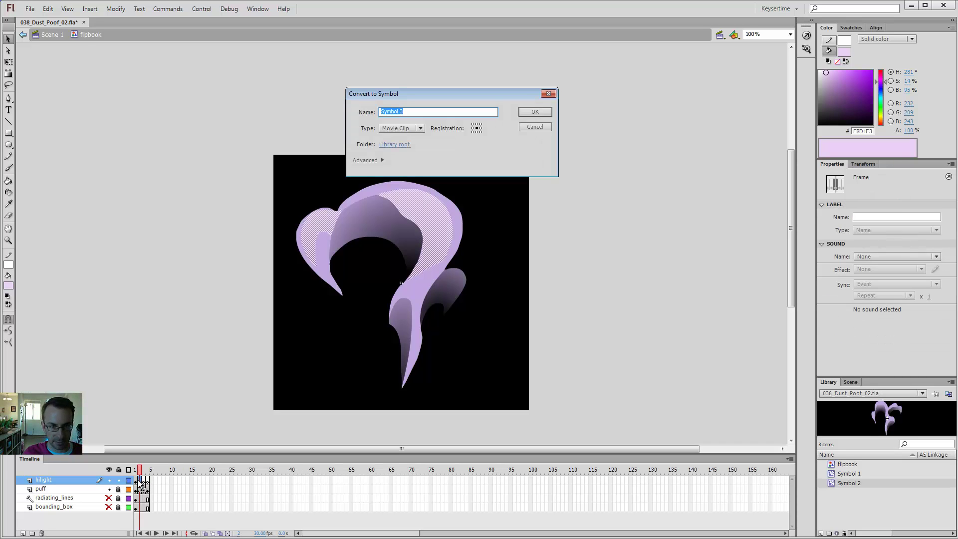
key("Return")
left_click(142, 491)
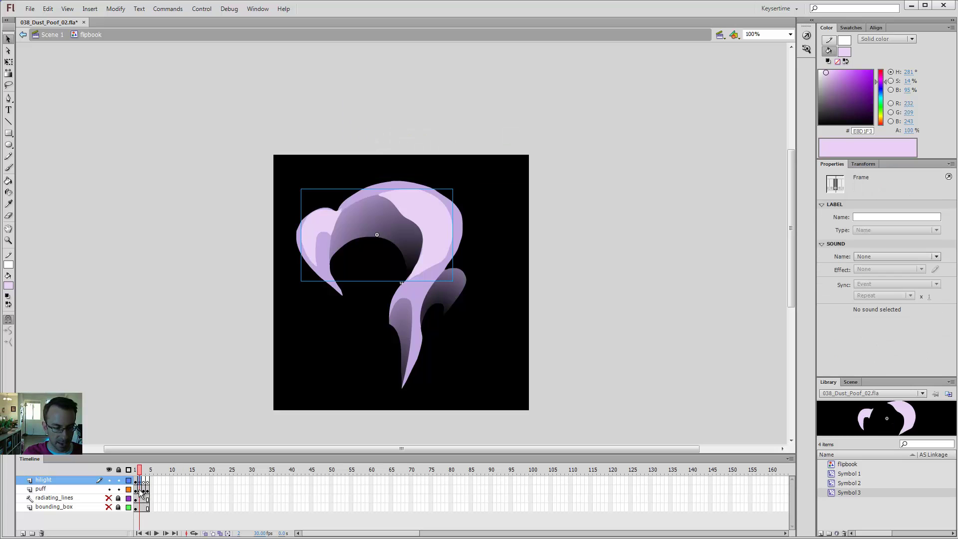
key("Return")
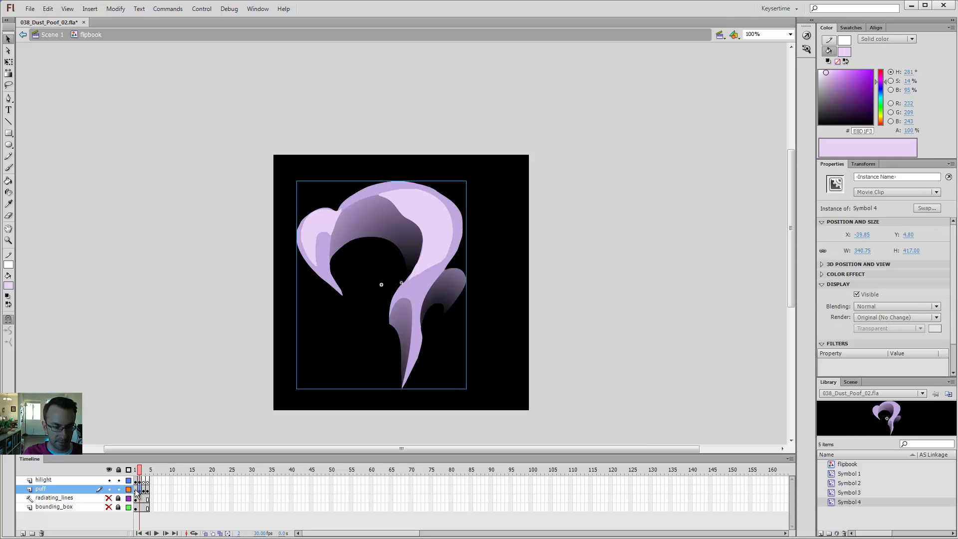
- Copy the Blur filter from the puff movie clip on frame 1
left_click(136, 490)
left_click(381, 205)
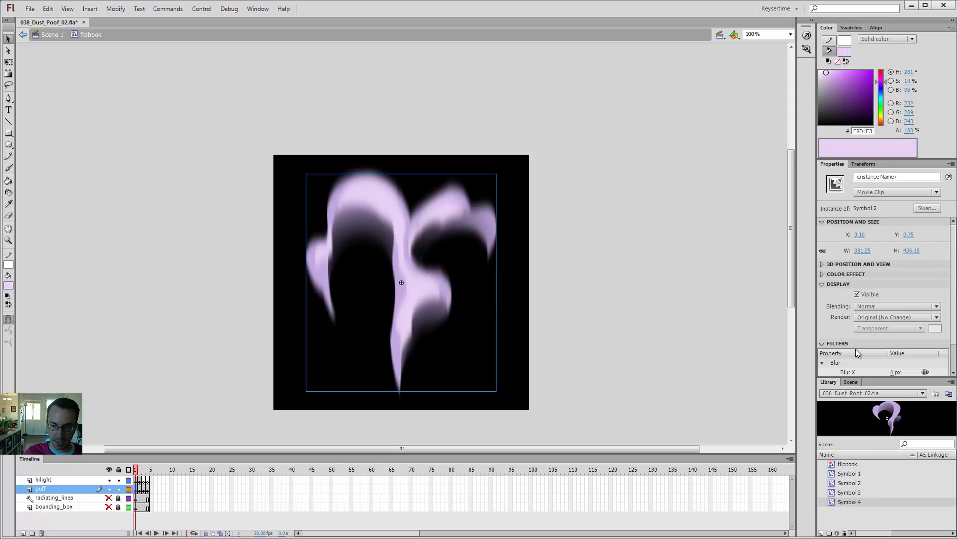
scroll(936, 348, "down", 2)
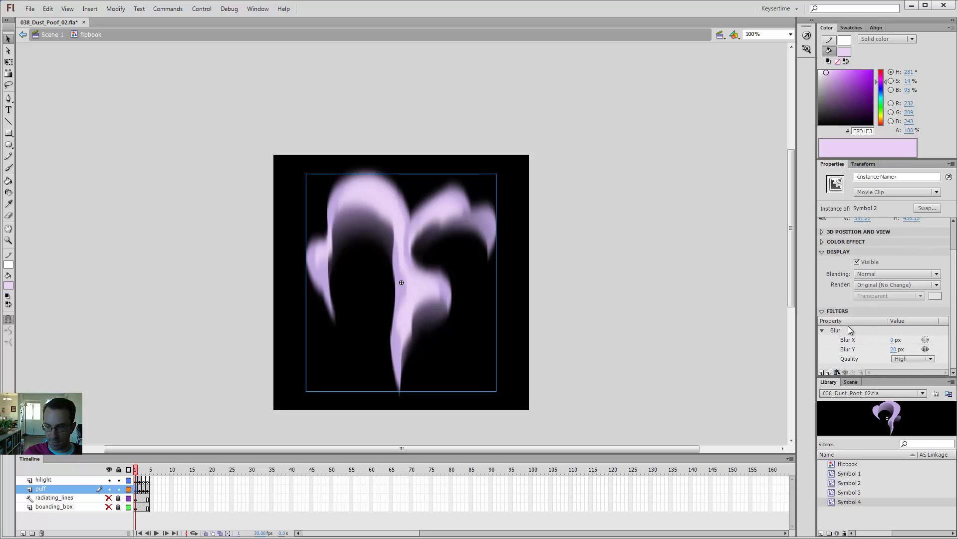
left_click(837, 373)
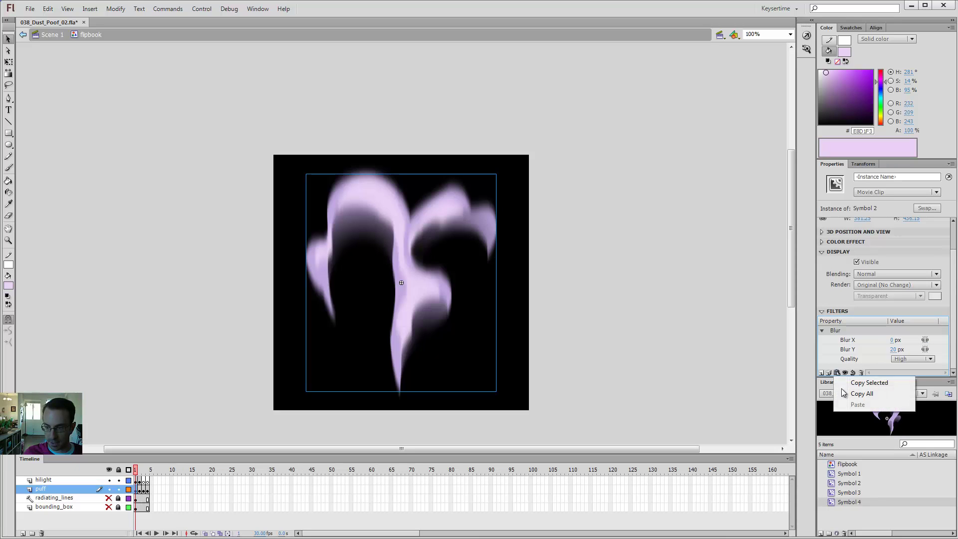
left_click(871, 383)
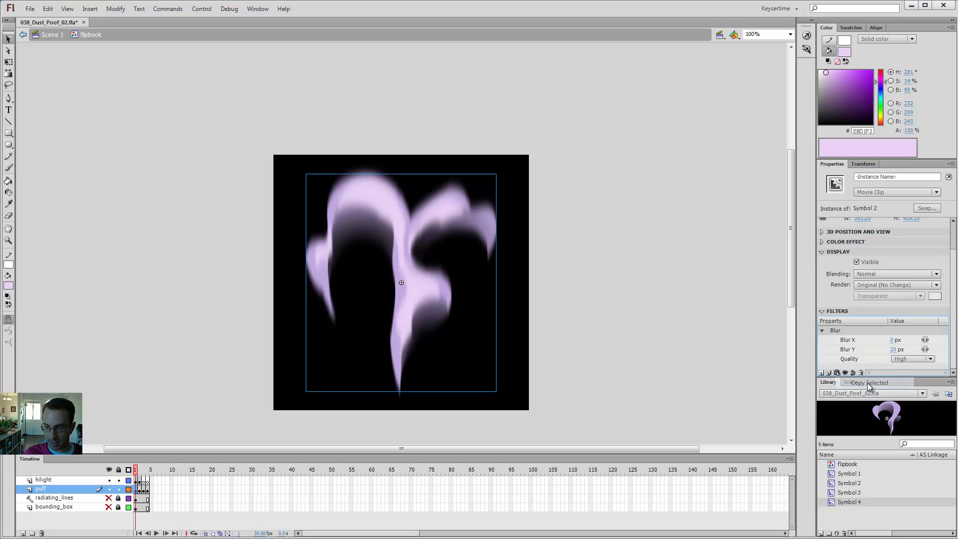
- Paste the copied Blur filter, 0 px X and 20 px Y at High quality, onto the puff movie clip on frame 2
left_click(139, 470)
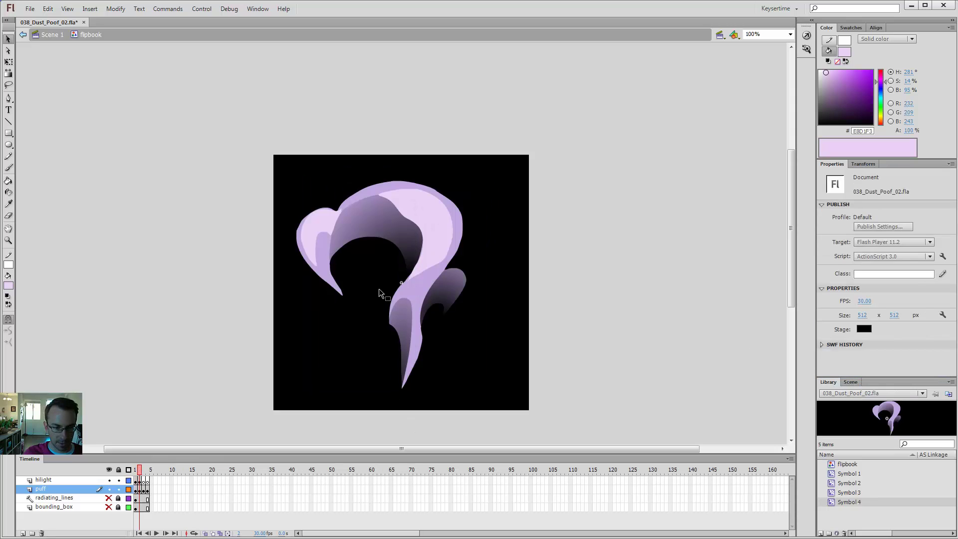
left_click(435, 288)
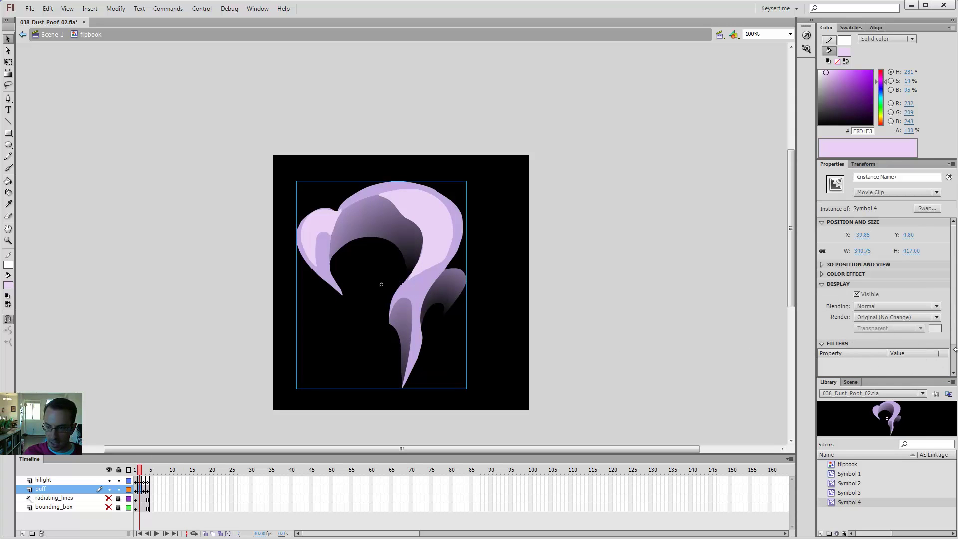
scroll(948, 339, "down", 2)
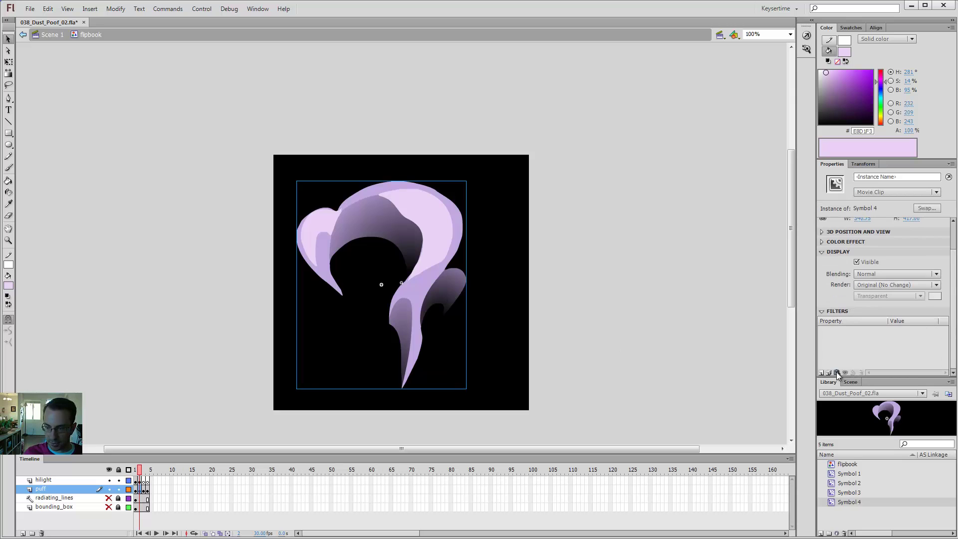
left_click(838, 373)
left_click(866, 406)
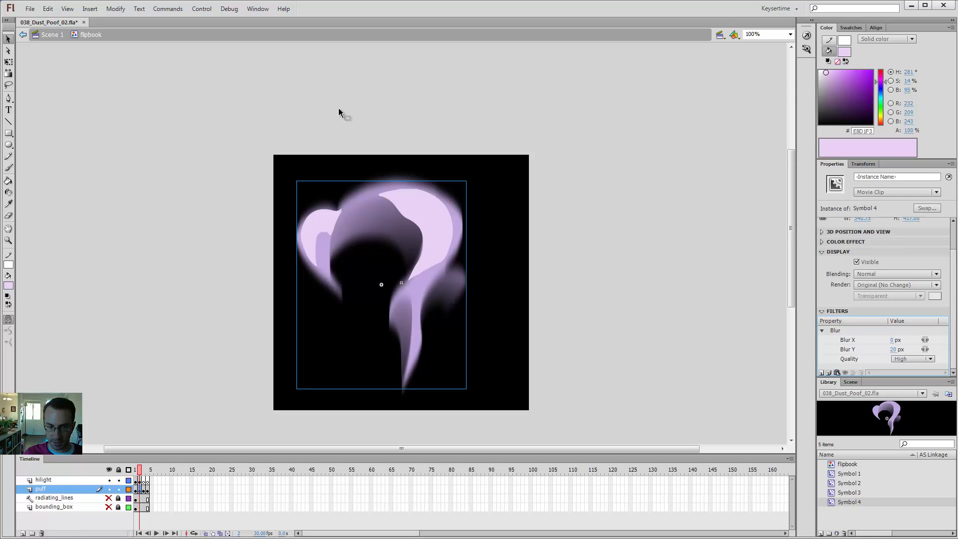
- Return to frame 1 of the flipbook
left_click(135, 470)
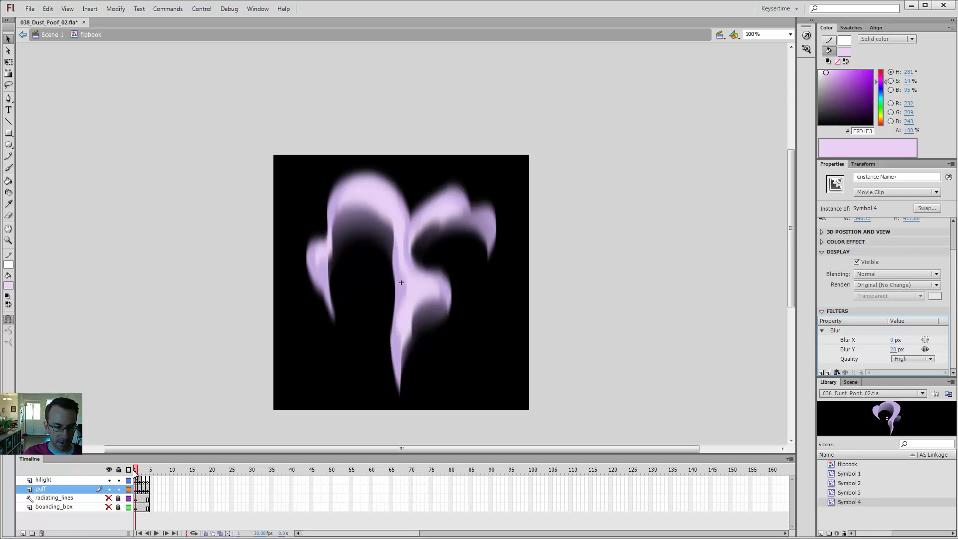
- Copy the blur filter from the highlight symbol on frame 1
left_click(366, 195)
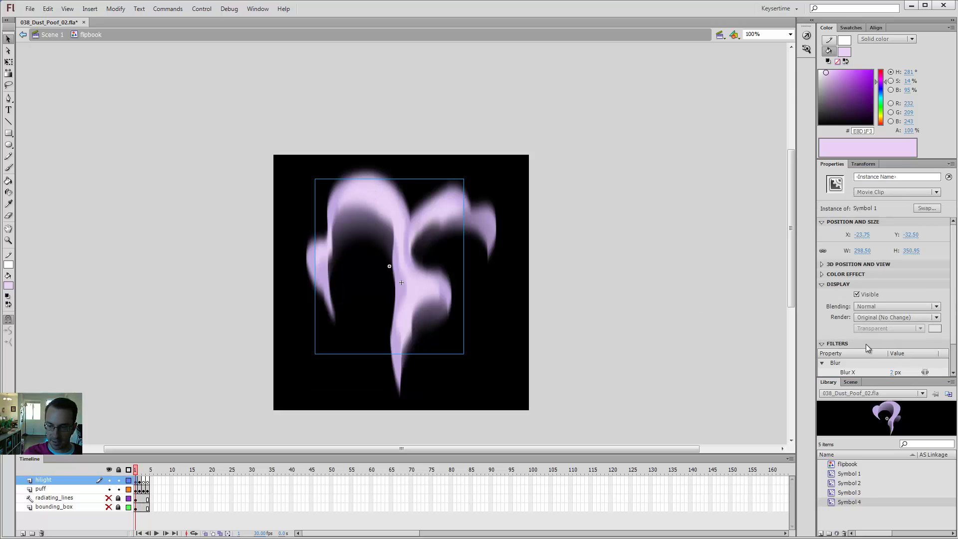
left_click_drag(954, 335, 950, 368)
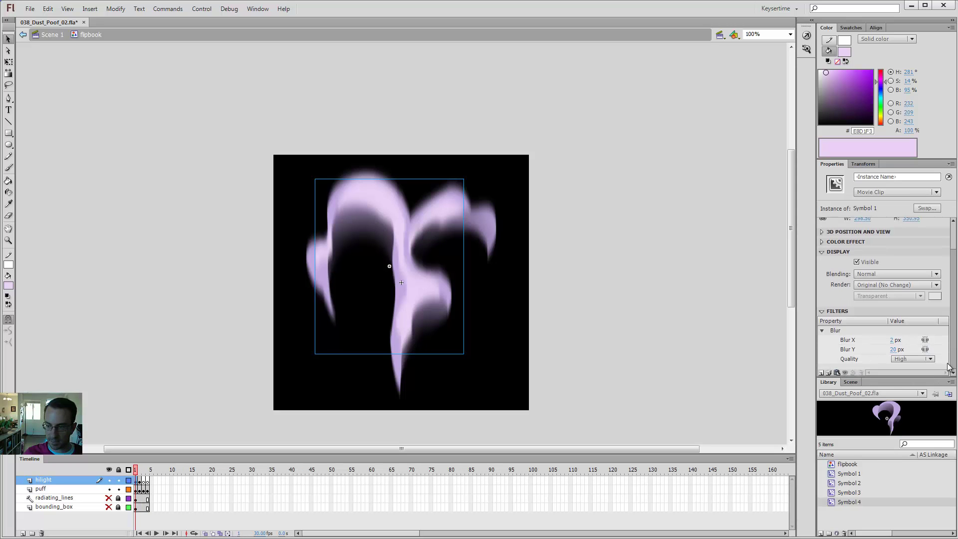
left_click(837, 373)
left_click(857, 405)
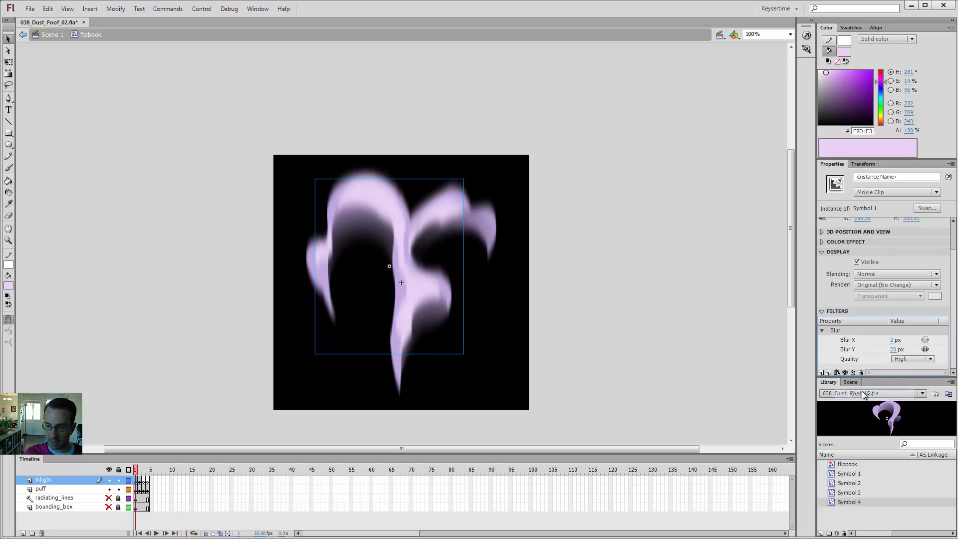
- Paste the copied blur filter onto the highlight symbol on frame 2 of the hilight layer
left_click(140, 480)
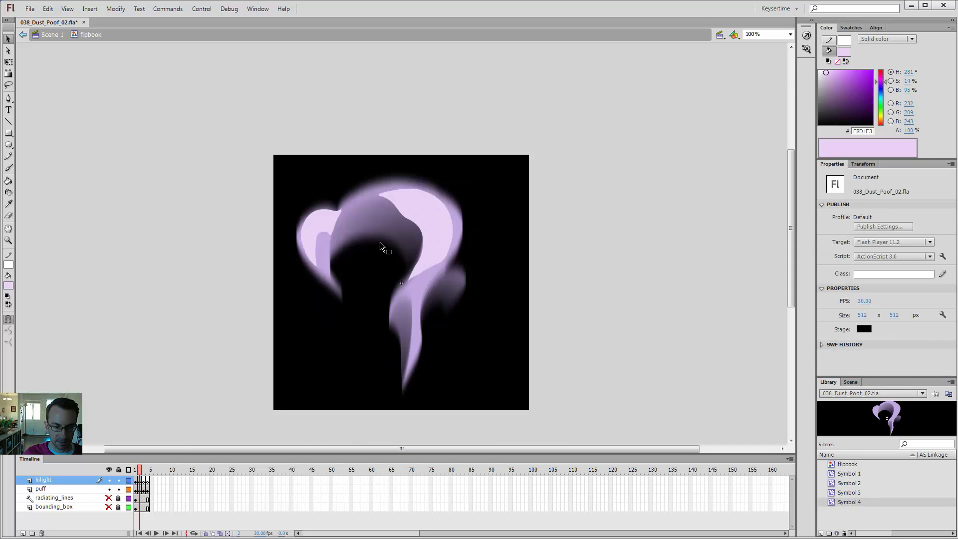
scroll(897, 341, "down", 3)
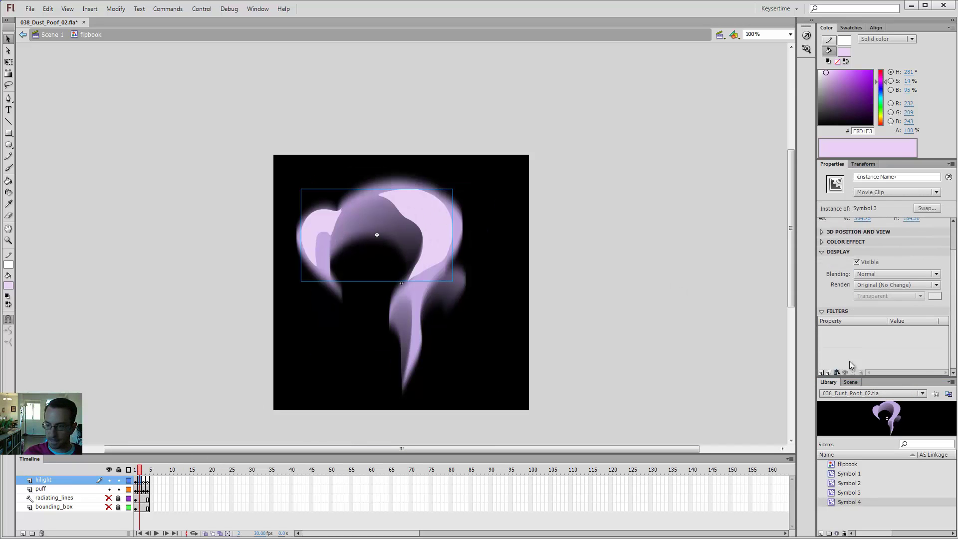
left_click(837, 373)
left_click(858, 405)
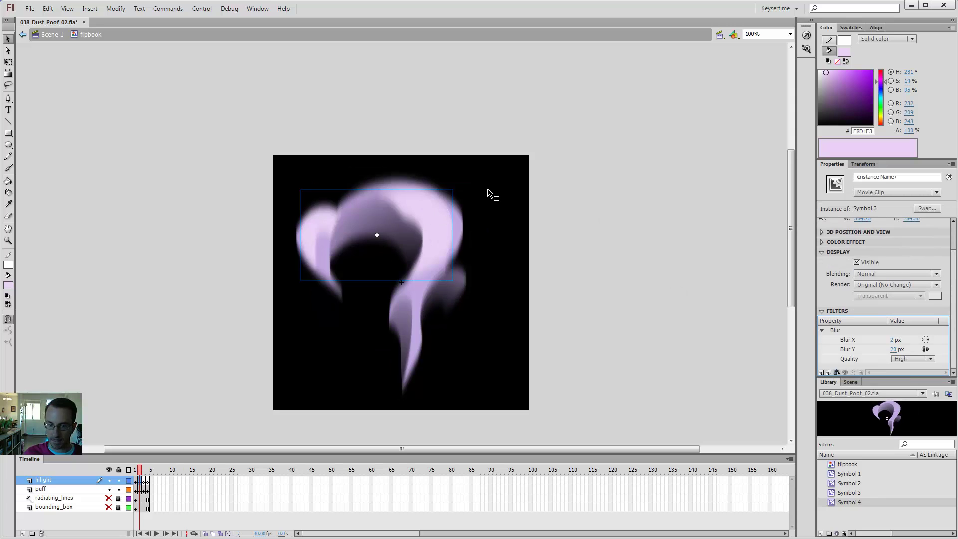
left_click(578, 161)
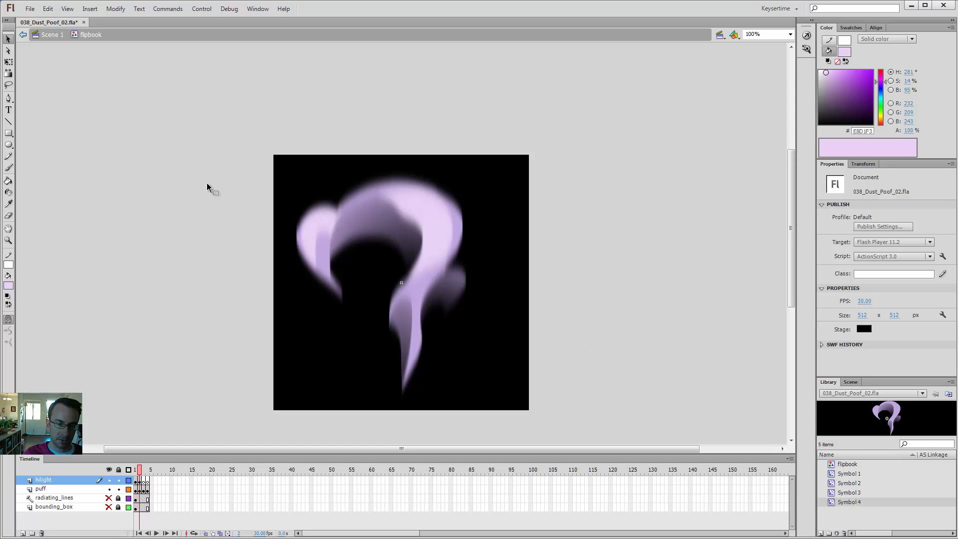
- Add a new layer above the hilight layer and set up the Brush tool with a red fill, #FF0000
key("ctrl+minus")
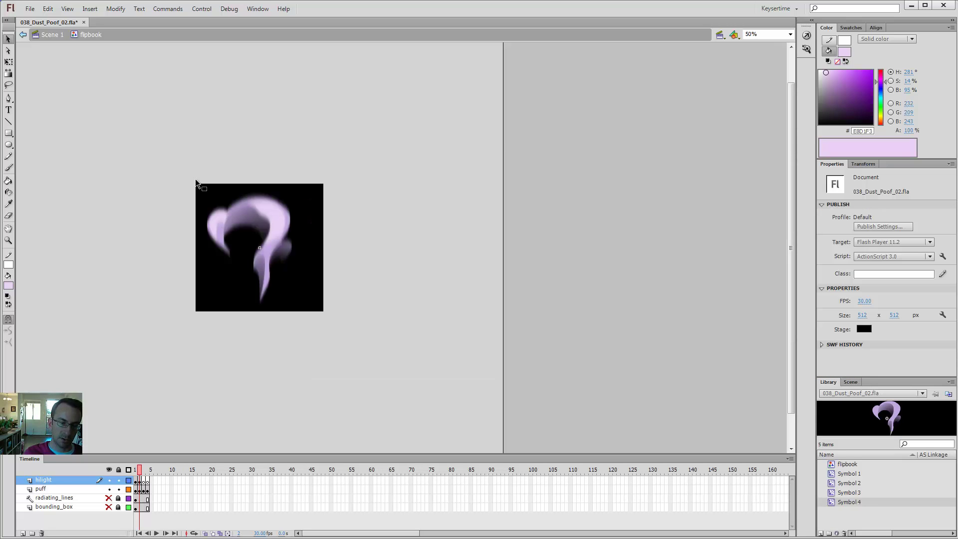
key("z")
left_click(239, 190)
left_click(480, 342)
key("b")
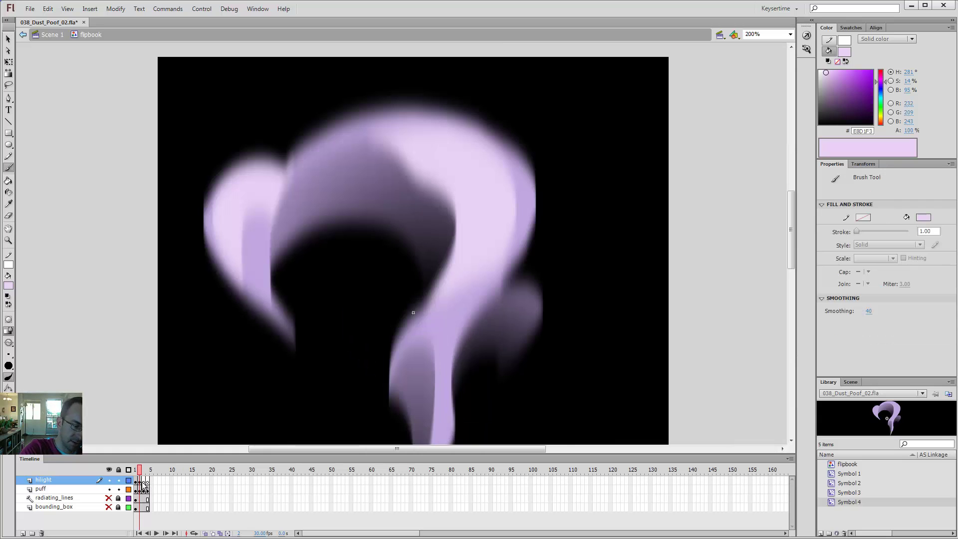
left_click(23, 533)
left_click(8, 286)
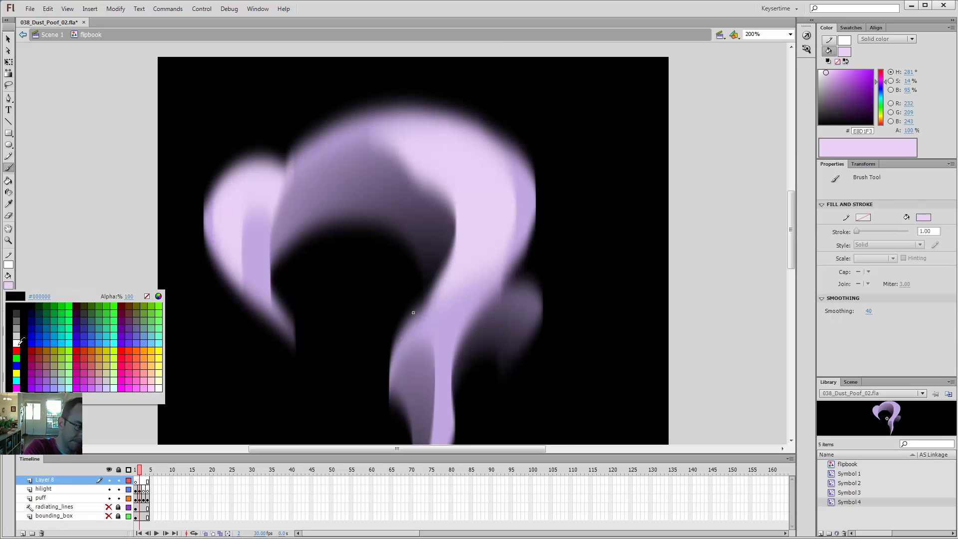
left_click(18, 356)
left_click_drag(429, 305, 431, 260)
key("ctrl+z")
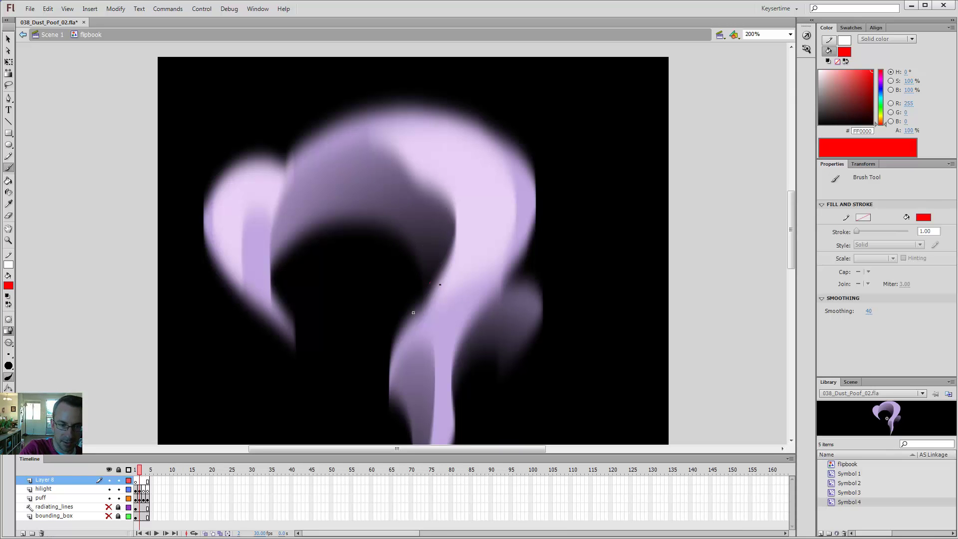
left_click_drag(332, 173, 419, 205)
key("ctrl+z")
left_click_drag(442, 246, 439, 273)
key("ctrl+z")
left_click_drag(318, 187, 341, 193)
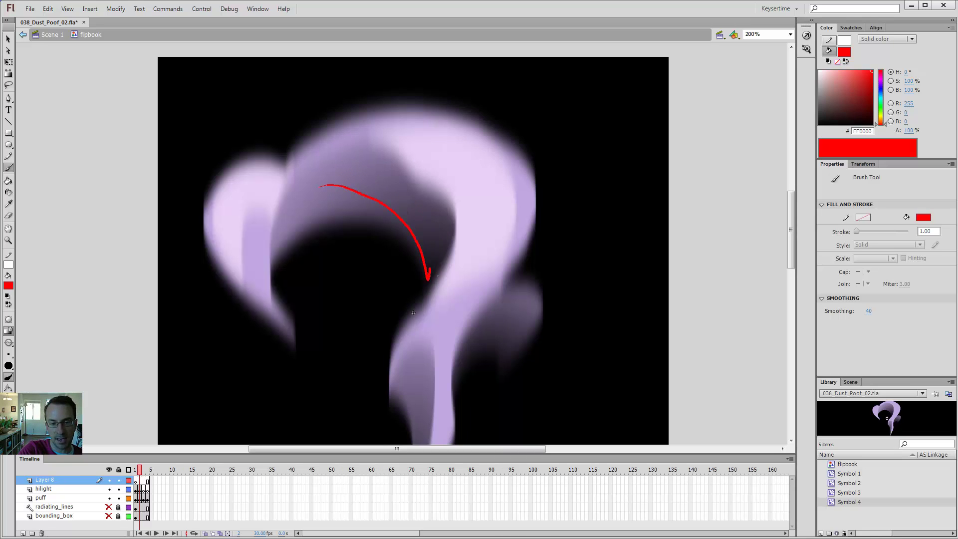
key("ctrl+z")
mouse_move(460, 216)
left_mouse_down()
mouse_move(469, 234)
mouse_move(454, 282)
mouse_move(390, 372)
left_mouse_up()
key("ctrl+z")
key("ctrl+1")
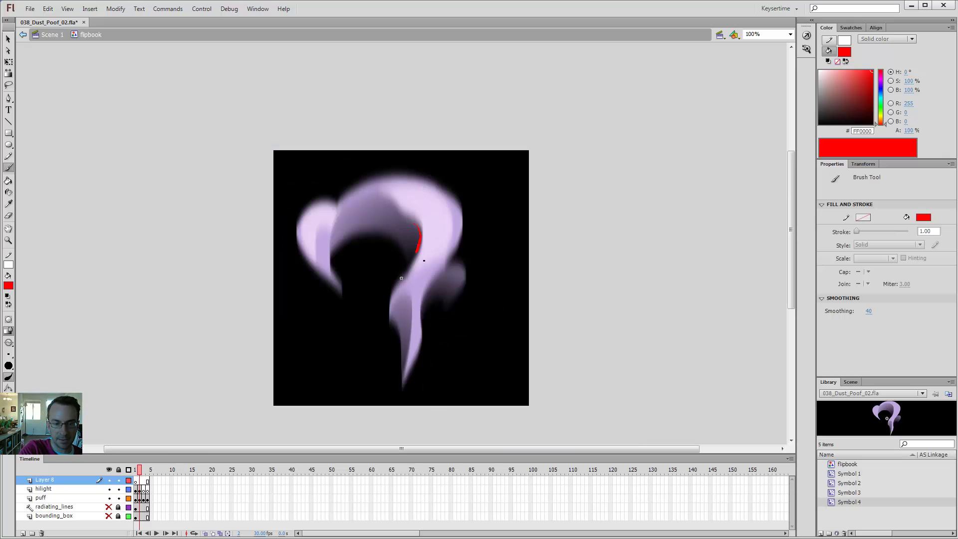
key("ctrl+z")
mouse_move(419, 222)
left_mouse_down()
mouse_move(432, 242)
mouse_move(389, 326)
left_mouse_up()
key("ctrl+z")
key("ctrl+z")
mouse_move(415, 232)
left_mouse_down()
mouse_move(381, 215)
mouse_move(339, 225)
mouse_move(327, 251)
left_mouse_up()
key("ctrl+z")
left_click_drag(341, 205, 343, 203)
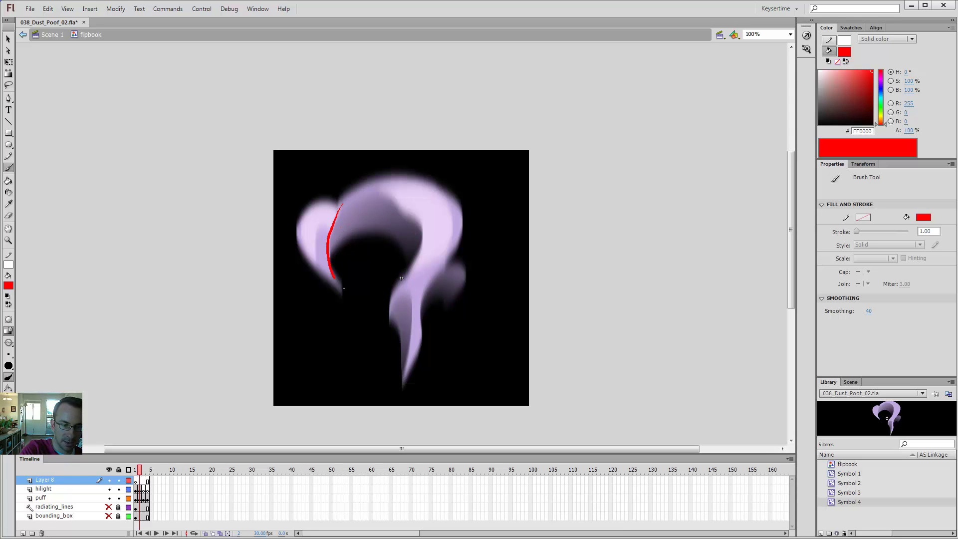
key("ctrl+z")
left_click_drag(332, 231, 384, 221)
key("ctrl+z")
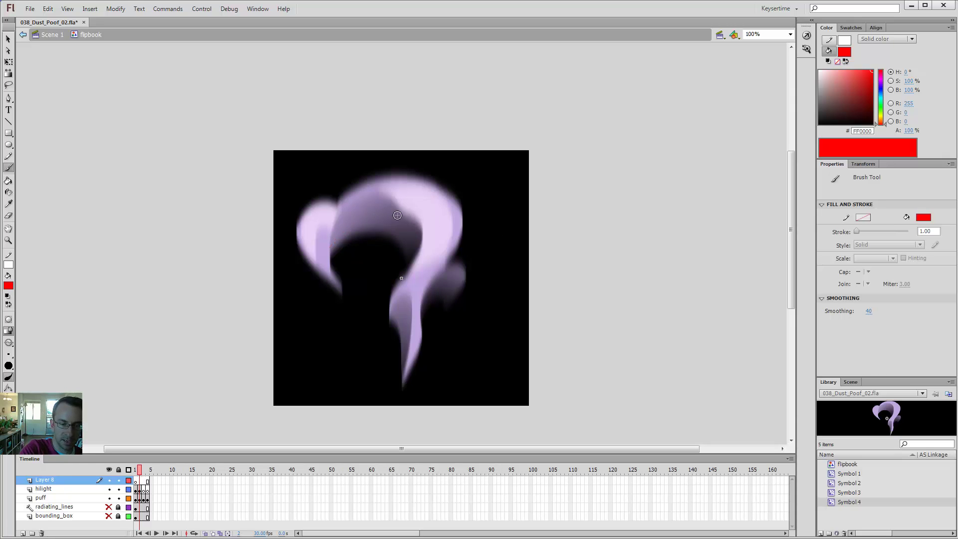
key("ctrl+z")
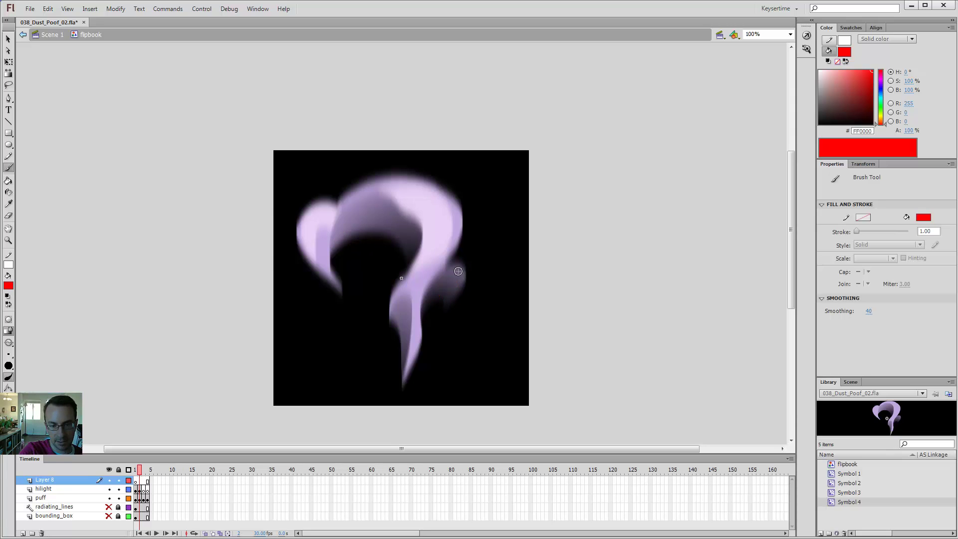
- On frame 3 of the puff layer, draw a pencil line from the bottom tip up to the inner curve, separating the small lower lobe
key("ctrl+minus")
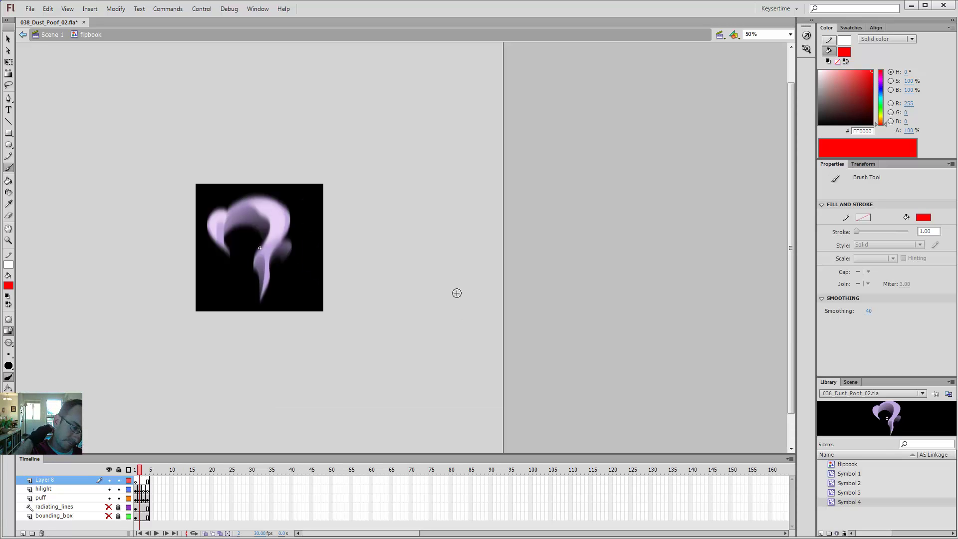
key("z")
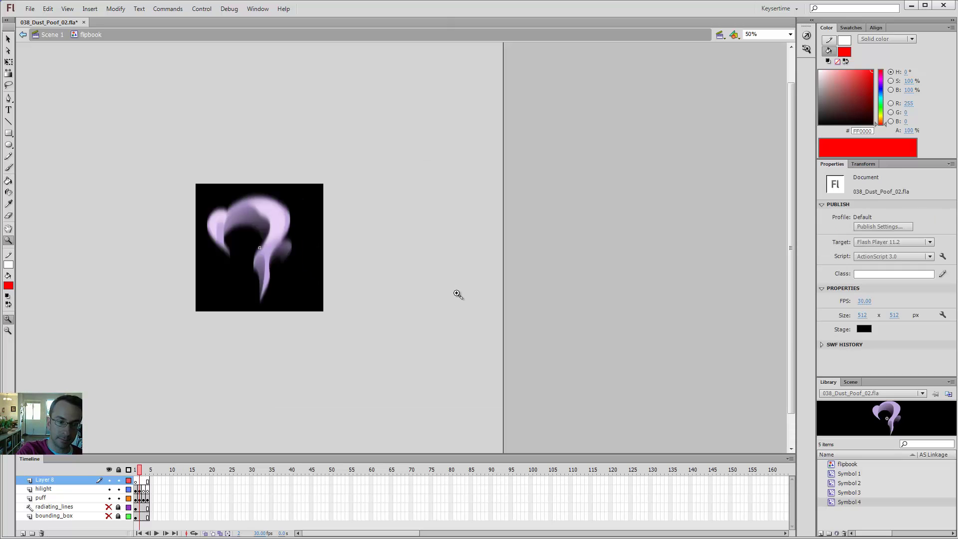
left_click(283, 239)
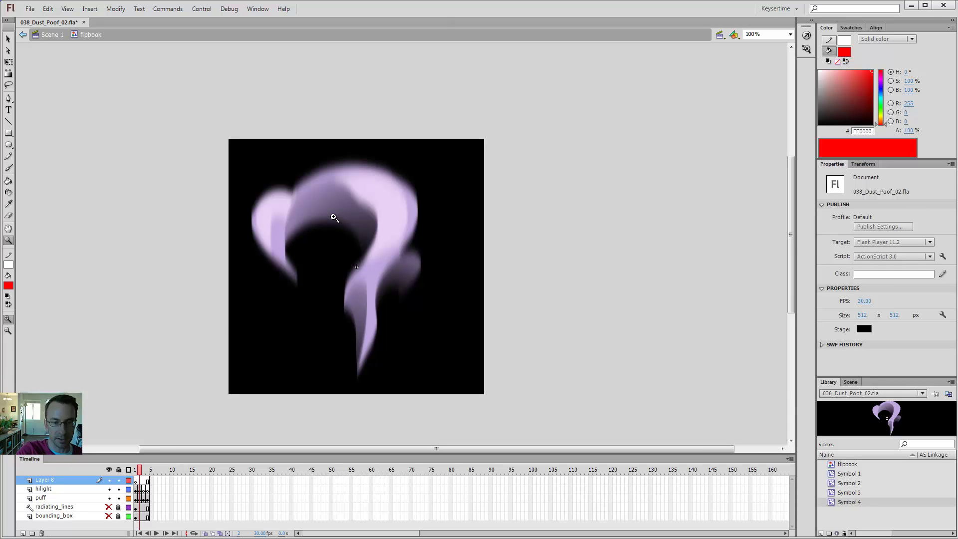
key("ctrl+minus")
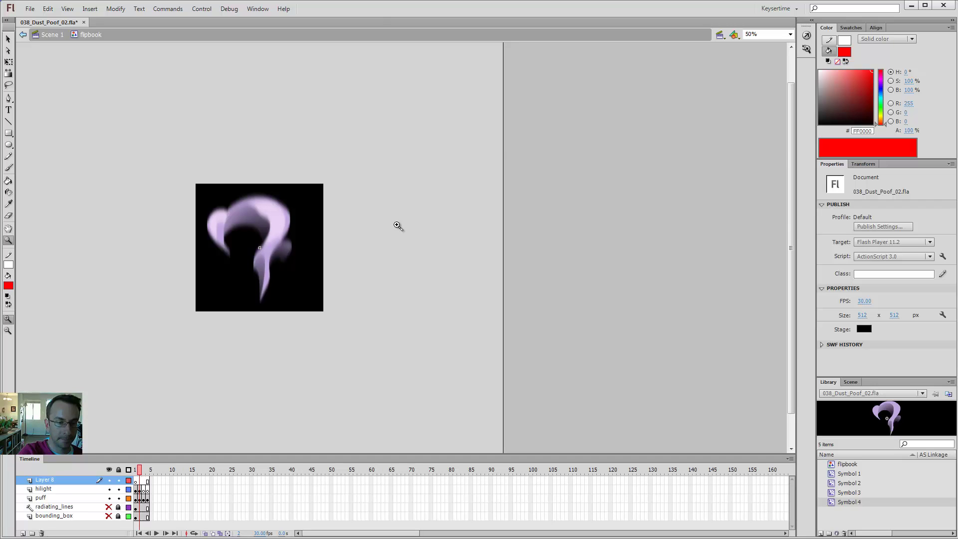
left_click(281, 256)
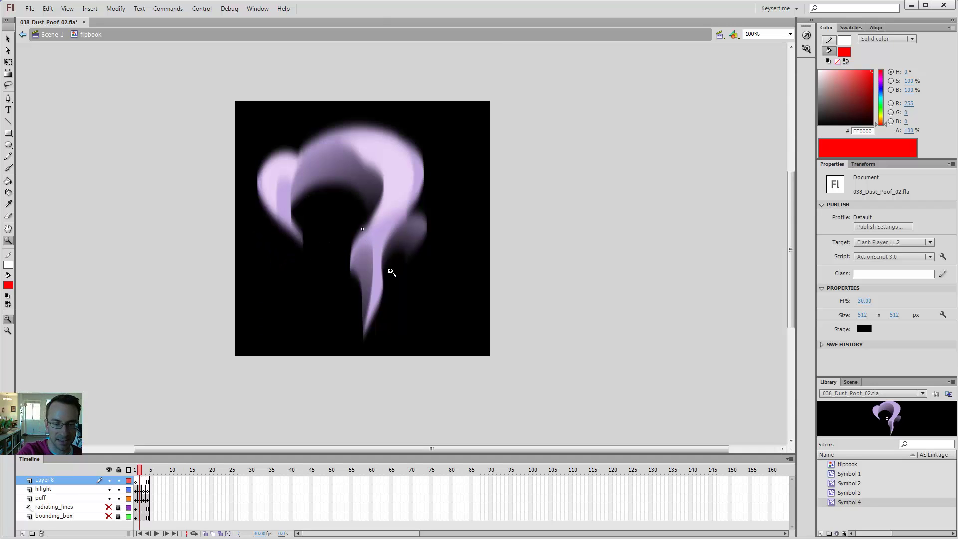
left_click_drag(144, 472, 142, 473)
key("y")
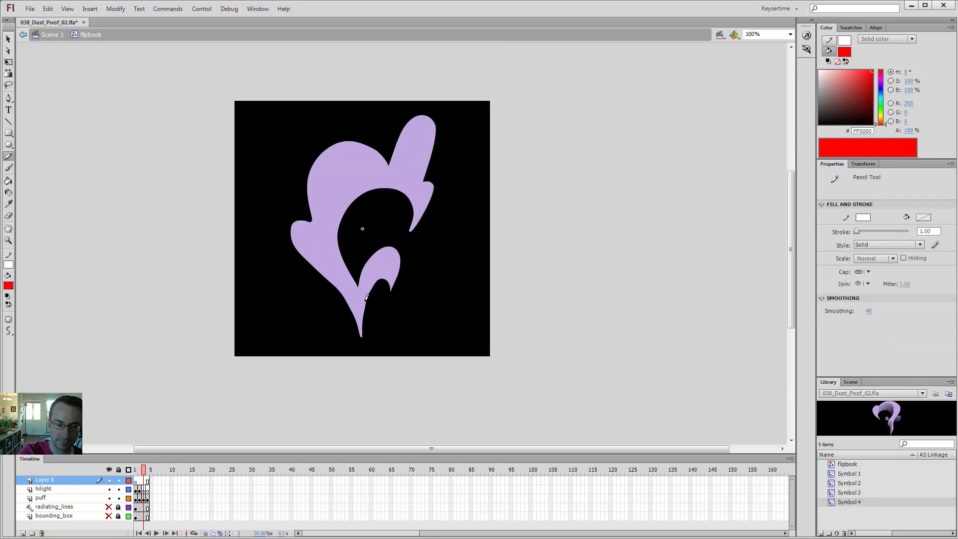
left_click(141, 498)
left_click(144, 499)
left_click_drag(362, 339, 363, 328)
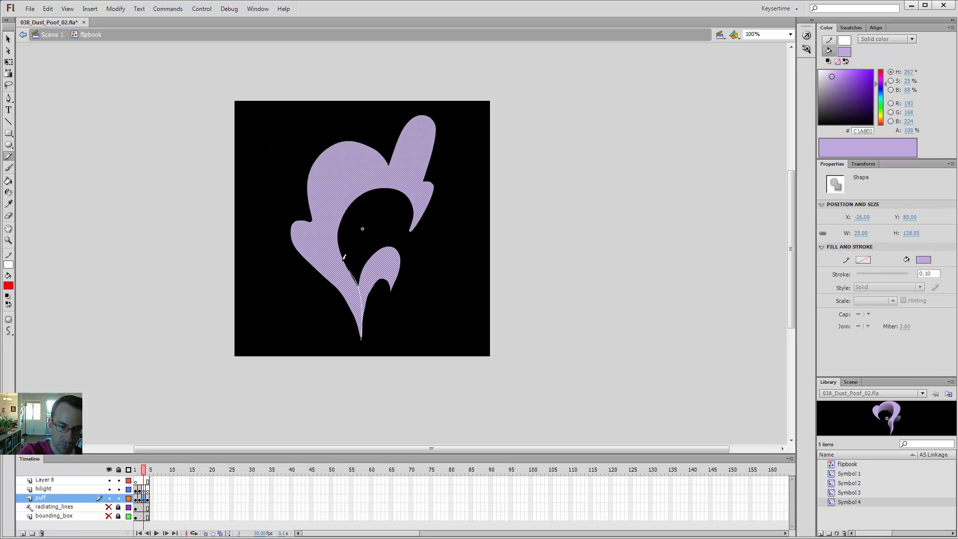
left_click_drag(349, 267, 347, 268)
mouse_move(388, 242)
left_mouse_down()
mouse_move(367, 277)
mouse_move(393, 218)
mouse_move(407, 258)
left_mouse_up()
key("ctrl+z")
key("ctrl+z")
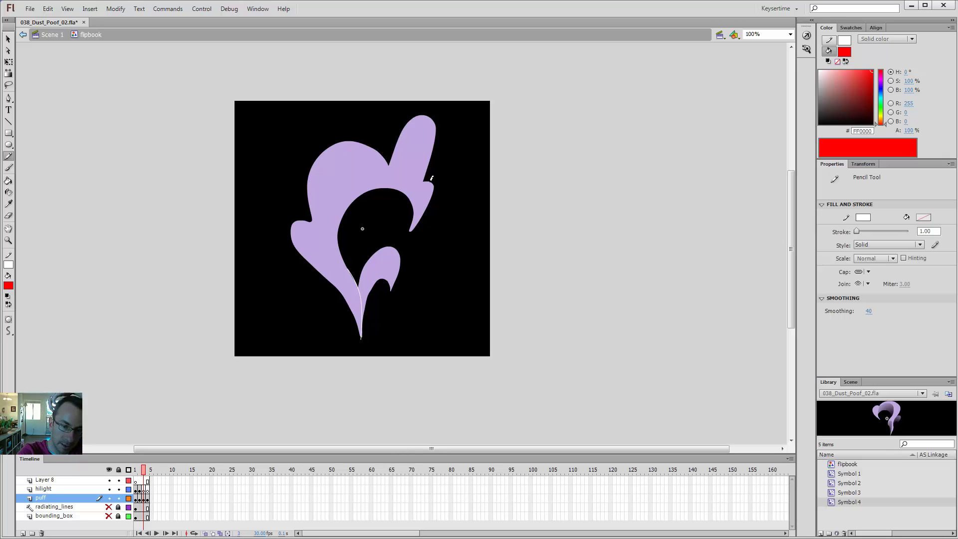
- Draw pencil shading boundaries through the puff's upper-right lobe, along the main inner arc and through the left lobe down to the tip
left_click_drag(428, 161, 408, 144)
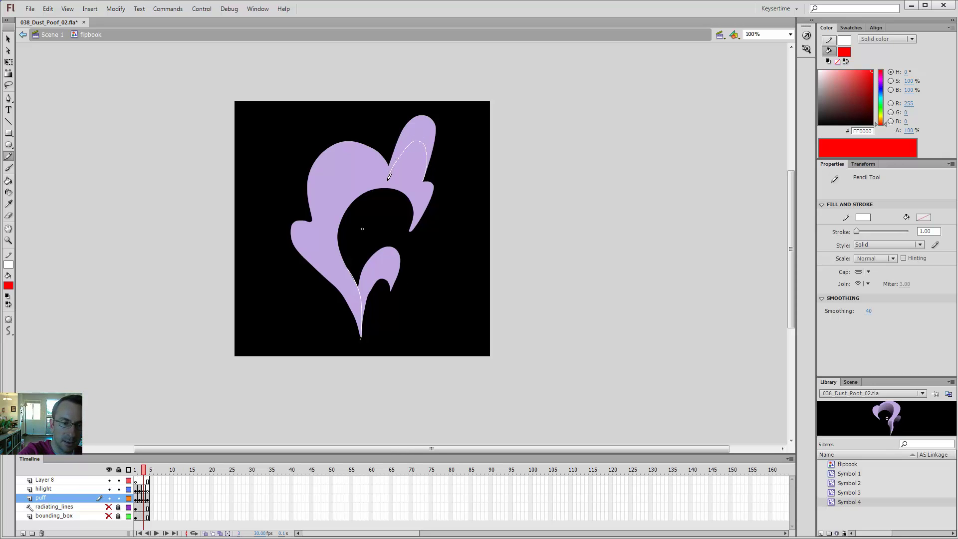
left_click_drag(387, 181, 385, 178)
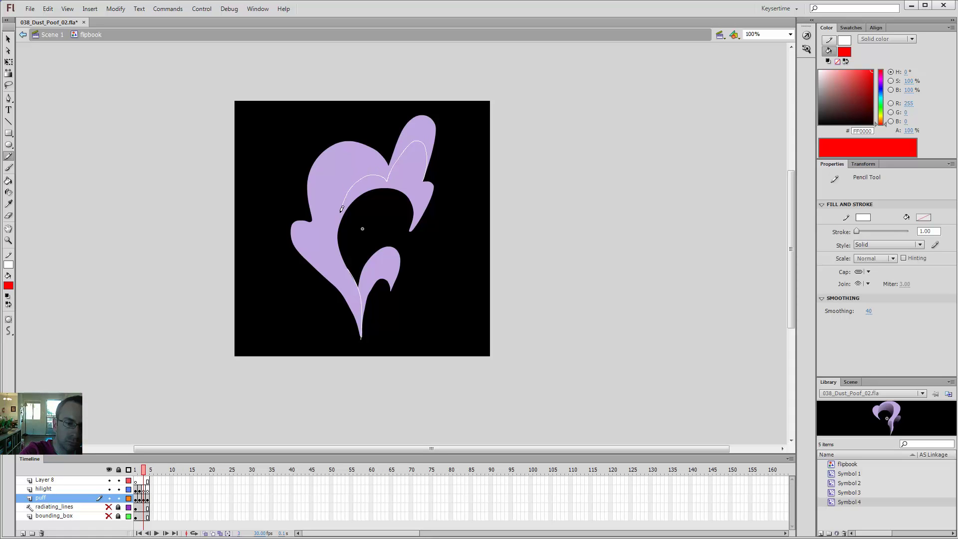
left_click_drag(341, 241, 351, 266)
left_click_drag(292, 243, 290, 247)
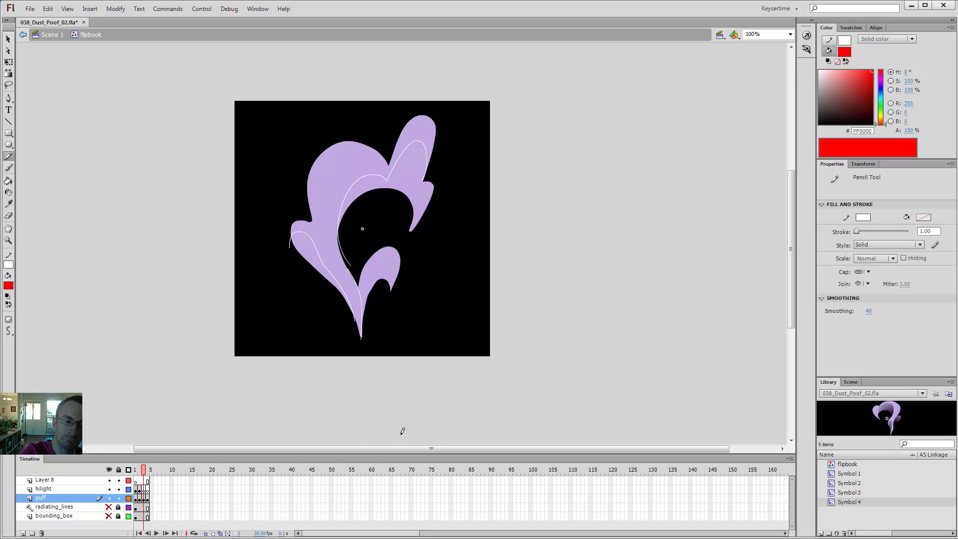
- Sample the transparent radial gradient from the small right-hand lobe inside frame 2's puff symbol, and return to the flipbook
key("comma")
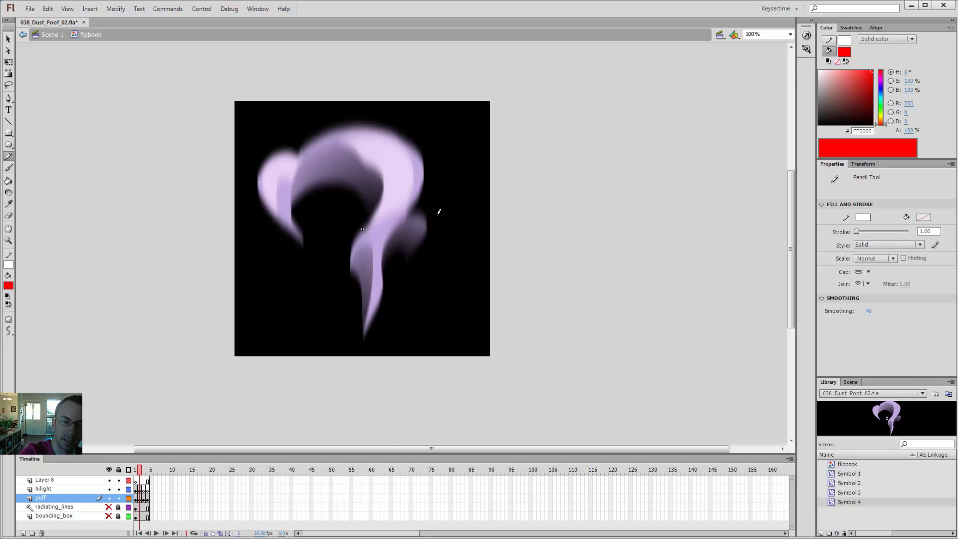
key("v")
left_click(421, 231)
double_click(421, 231)
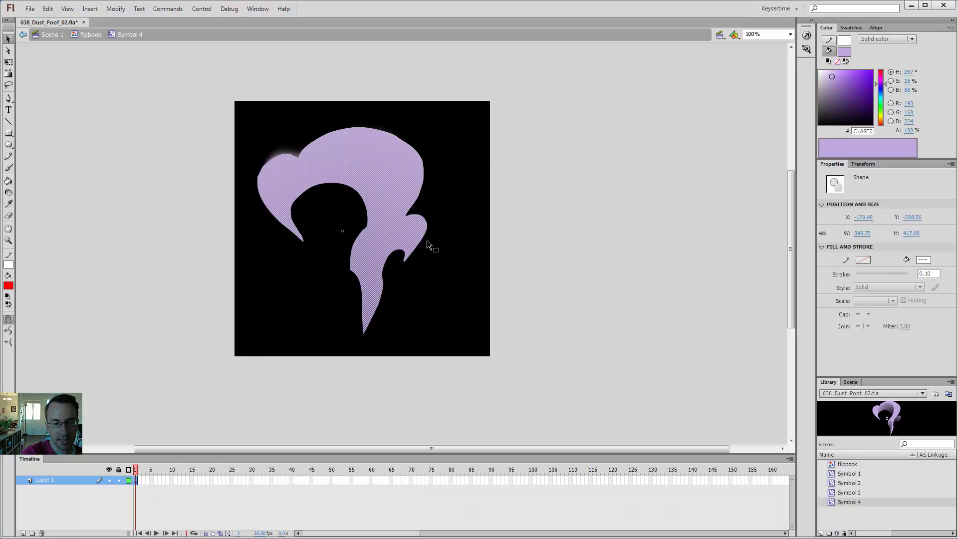
key("i")
left_click(415, 229)
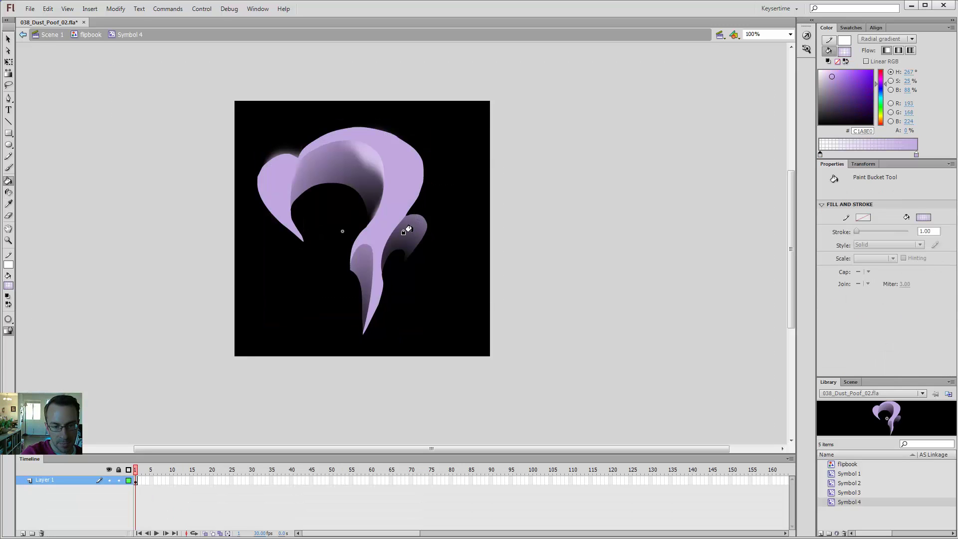
key("v")
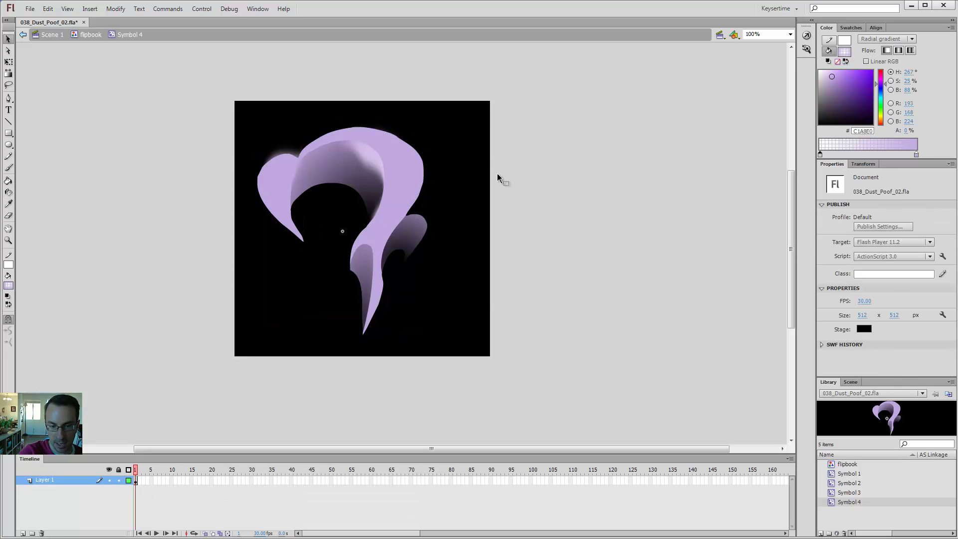
double_click(444, 209)
- Try to fill the inner and upper-right regions of the frame 3 puff with the sampled radial gradient
key("period")
key("k")
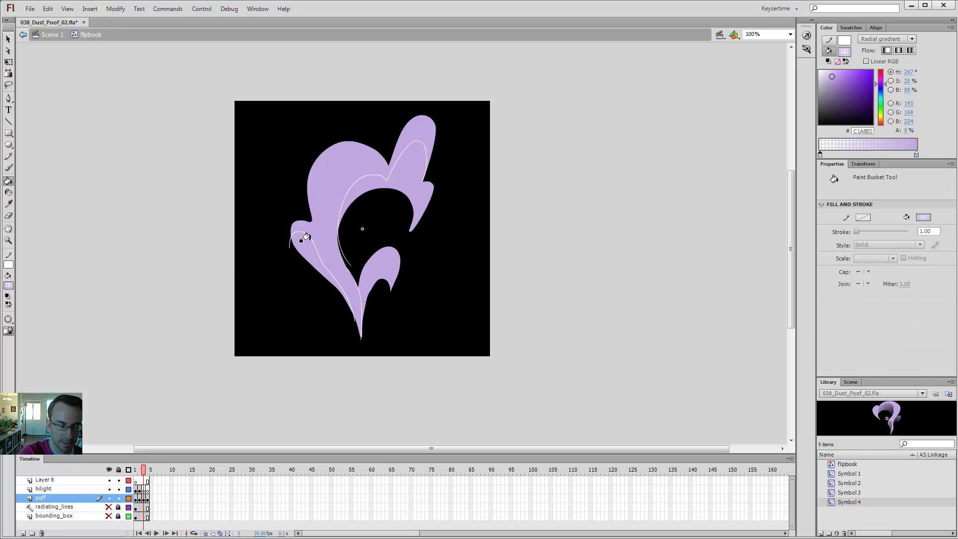
left_click(402, 179)
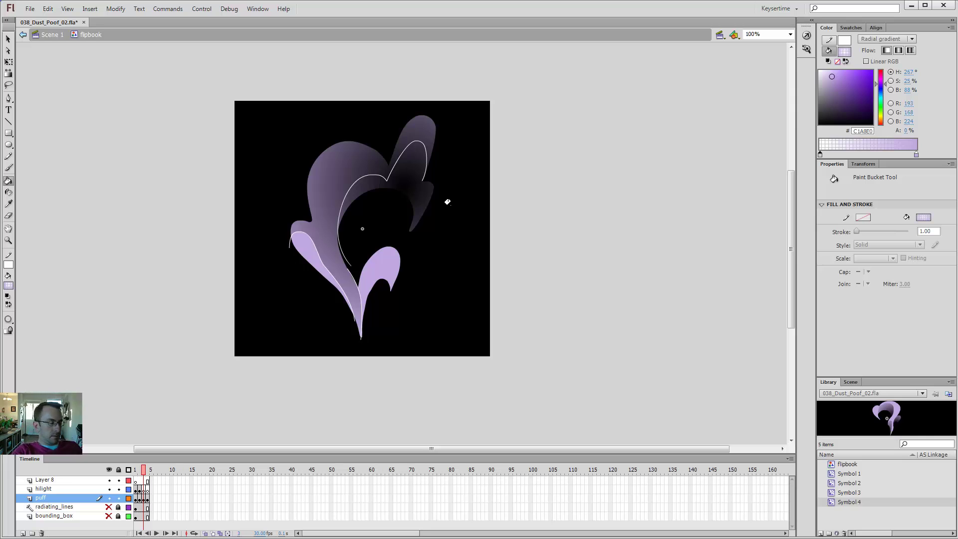
left_click(413, 137)
key("v")
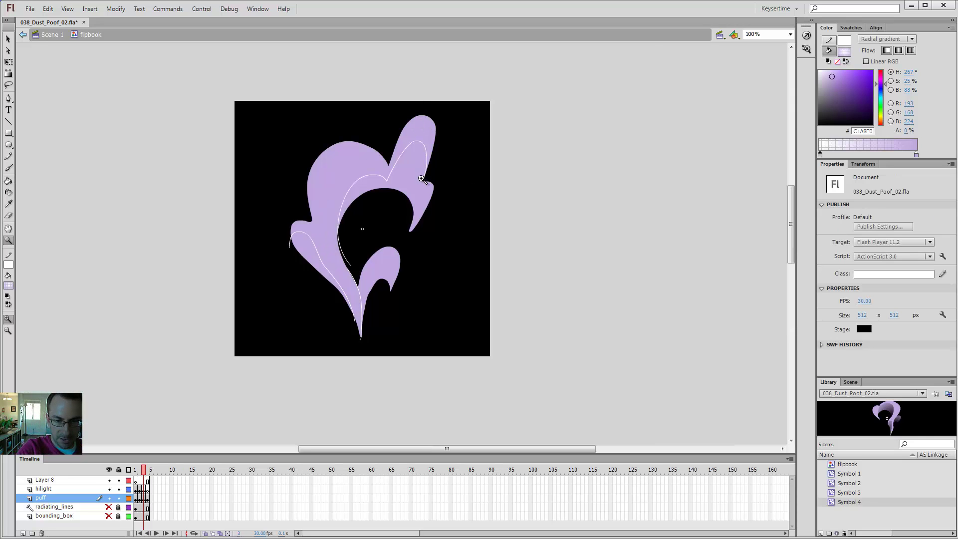
- Close the gaps in frame 3's pencil boundary at the upper-right lobe's right-hand notch and where the lobe line meets the main inner arc
scroll(406, 222, "up", 3)
key("y")
left_click_drag(405, 227, 394, 261)
key("ctrl+z")
key("b")
key("v")
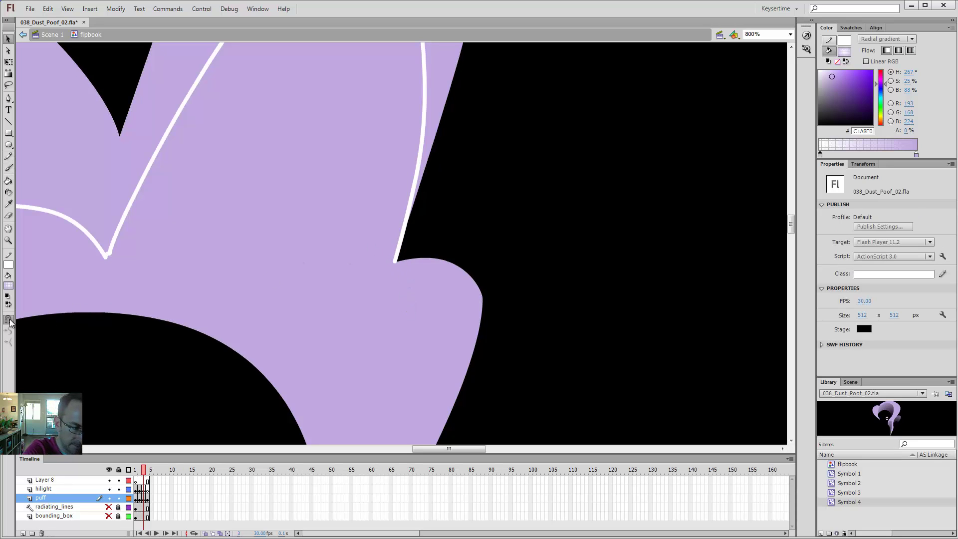
scroll(407, 243, "down", 1)
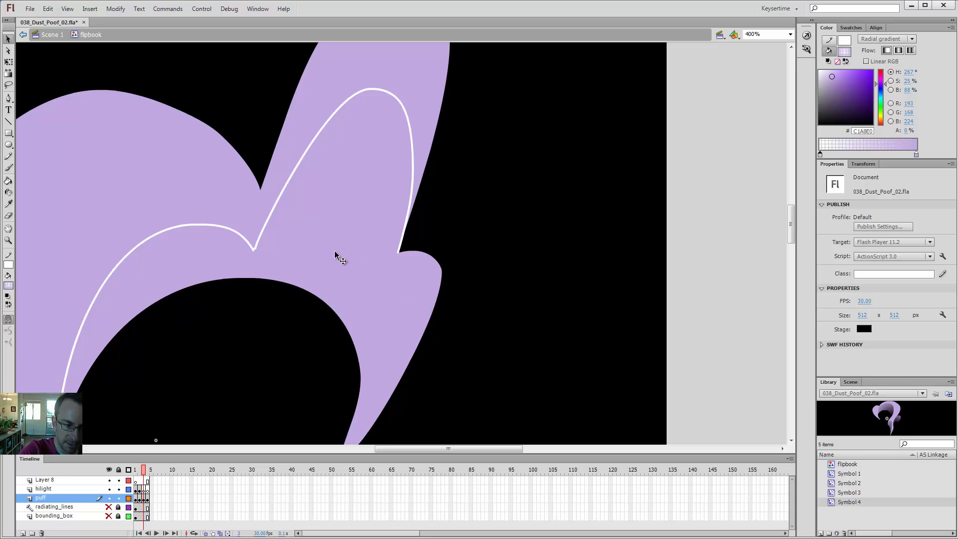
mouse_move(256, 248)
left_mouse_down()
mouse_move(267, 257)
mouse_move(253, 250)
left_mouse_up()
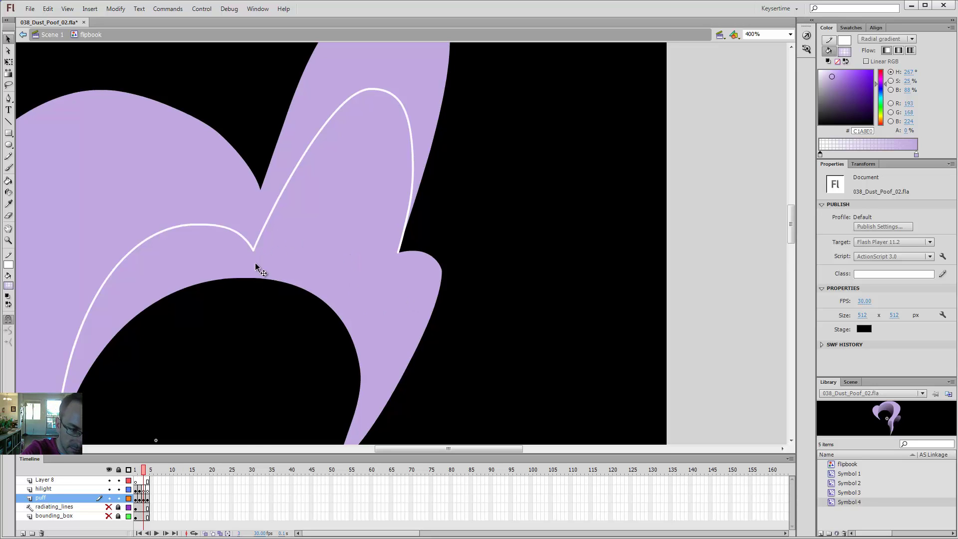
- Fill the inner and upper-right region, the small lower lobe and the left lobe's shaded area with the transparent radial gradient
key("ctrl+minus")
key("k")
left_click(347, 245)
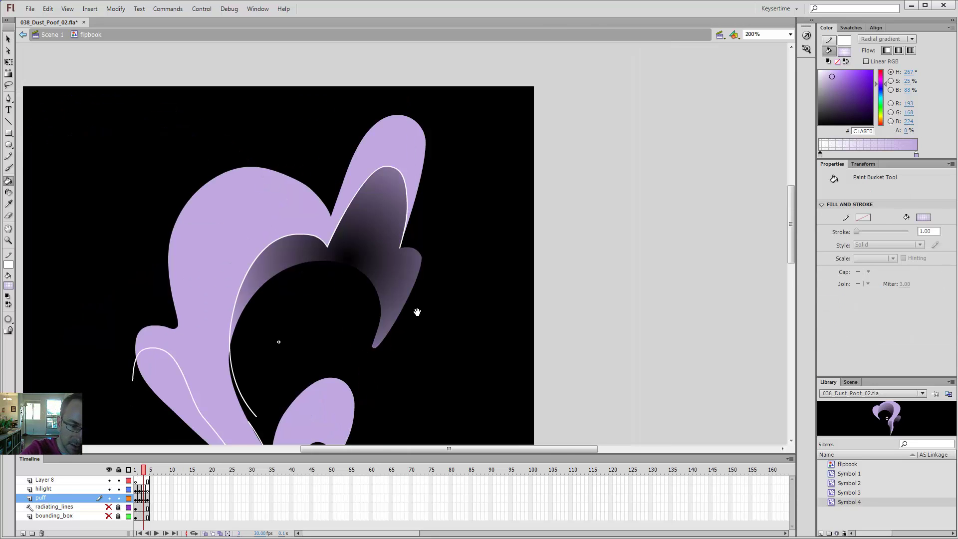
left_click_drag(411, 315, 477, 218)
left_click(363, 358)
left_click(242, 306)
- Delete the pencil boundary lines along the frame 3 puff's main inner arc
key("v")
double_click(270, 321)
key("Delete")
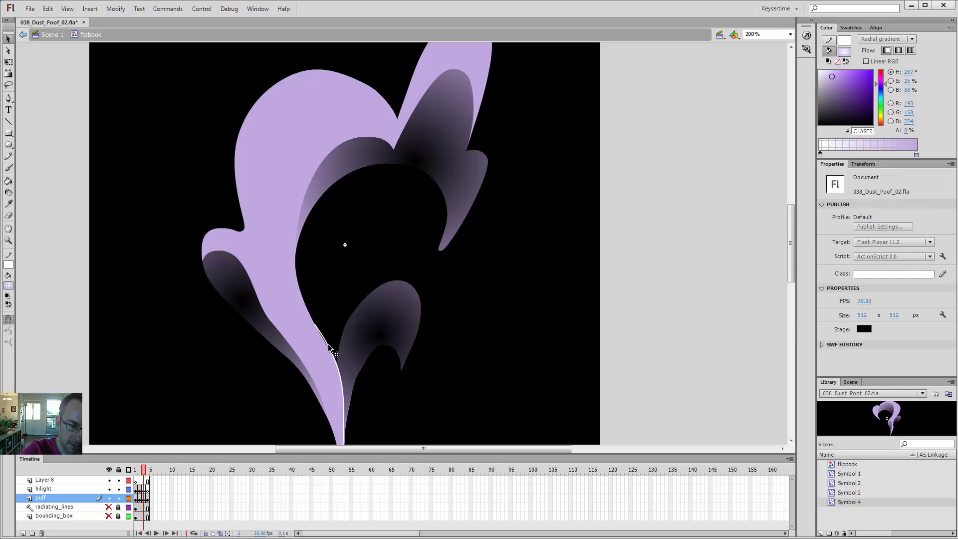
- Move the upper-right region's radial gradient centre left to just beneath the notch between the two upper lobes
key("ctrl+minus")
key("f")
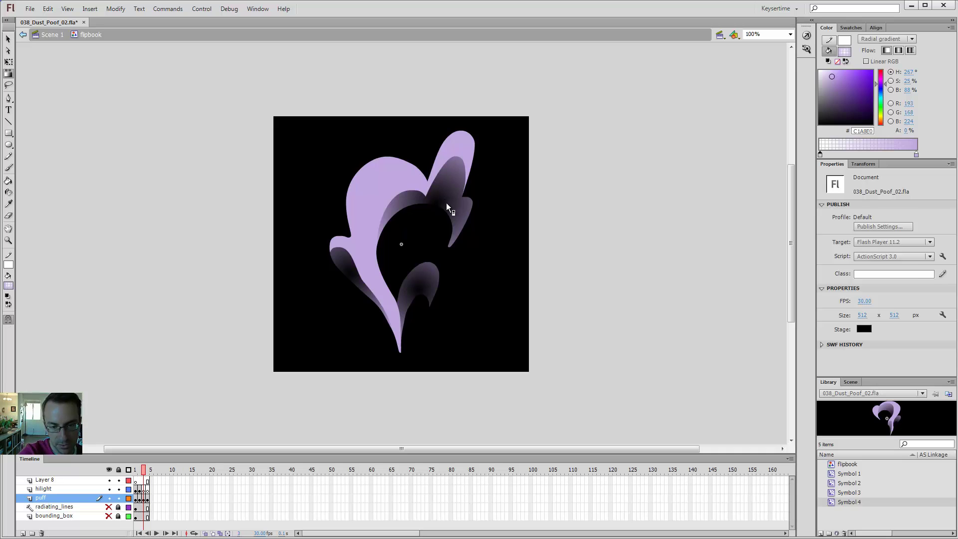
left_click(448, 202)
mouse_move(437, 203)
left_mouse_down()
mouse_move(413, 230)
mouse_move(447, 176)
mouse_move(449, 244)
mouse_move(438, 183)
mouse_move(448, 194)
mouse_move(424, 198)
left_mouse_up()
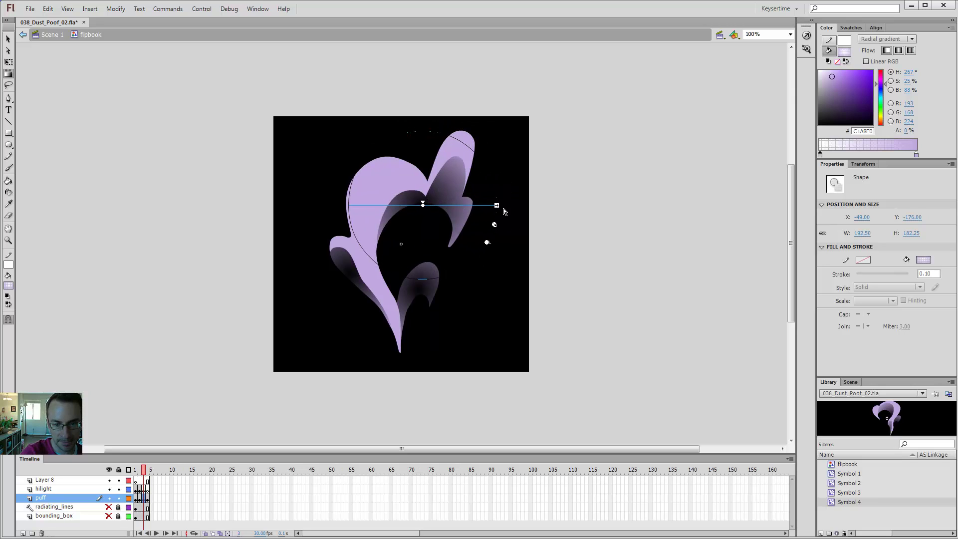
left_click(516, 183)
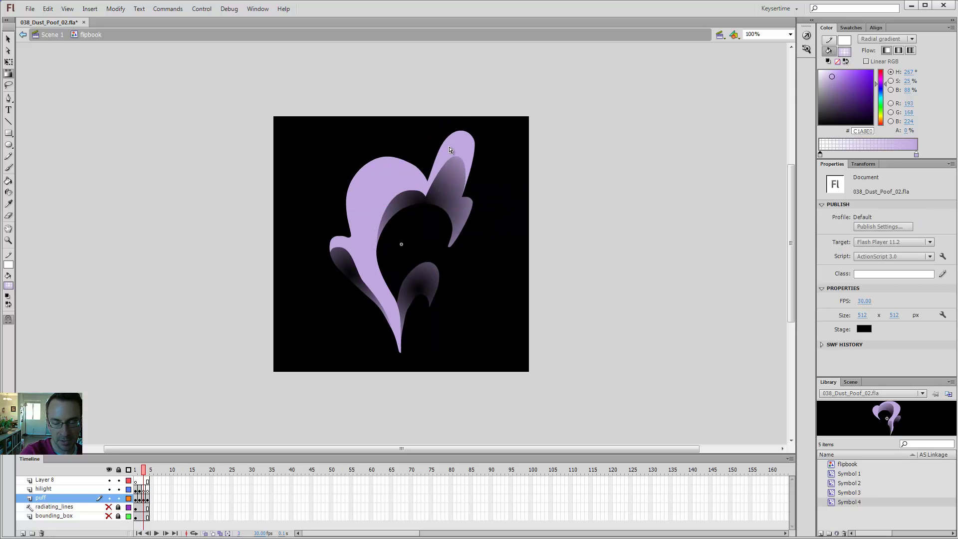
- Move the small lower lobe's gradient centre down into its hollow, and narrow and rotate the gradient
left_click(420, 282)
left_click_drag(419, 288, 419, 310)
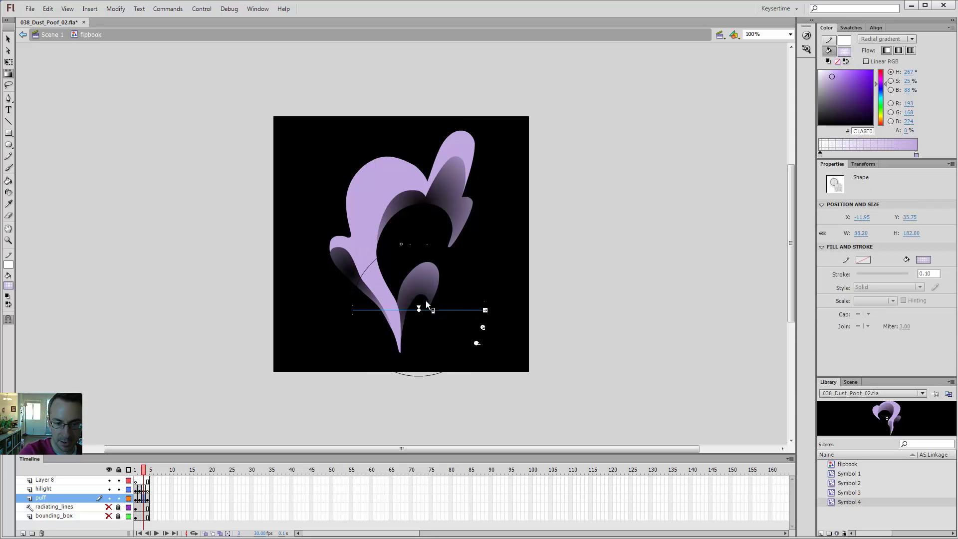
left_click_drag(486, 310, 460, 310)
mouse_move(454, 343)
left_mouse_down()
mouse_move(444, 350)
mouse_move(467, 357)
left_mouse_up()
- Shift the left lobe's gradient centre toward the bottom tip, then narrow and rotate the gradient to run along the lobe
left_click(332, 293)
left_click_drag(349, 274, 387, 318)
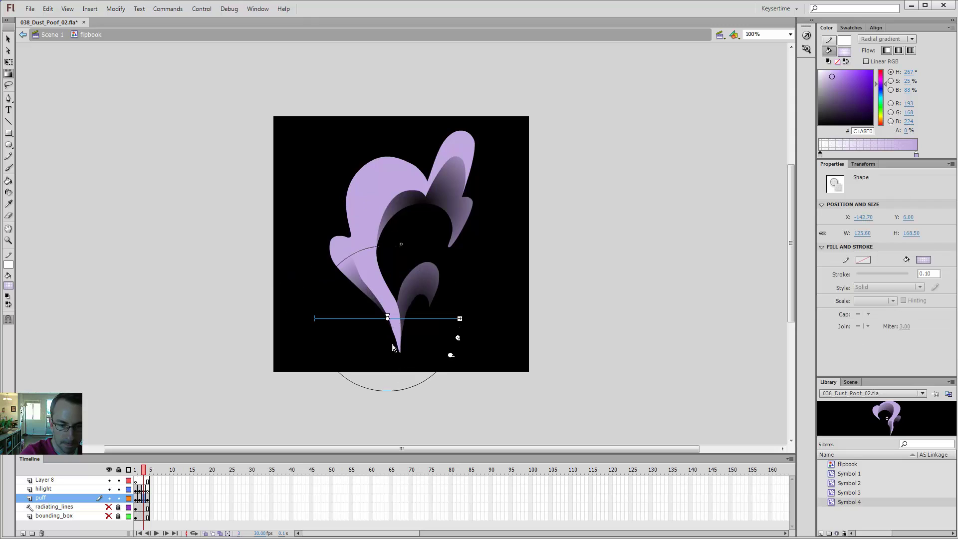
left_click(389, 322)
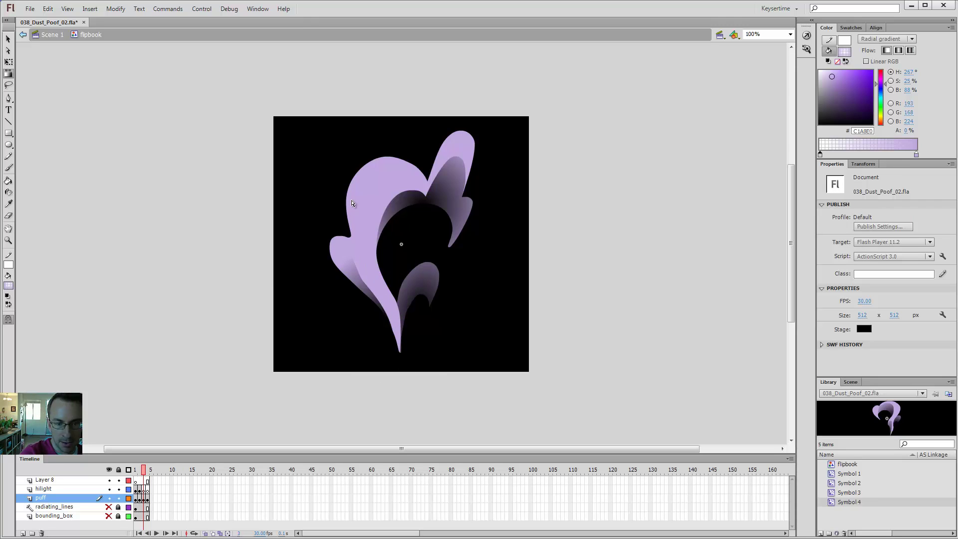
left_click(367, 300)
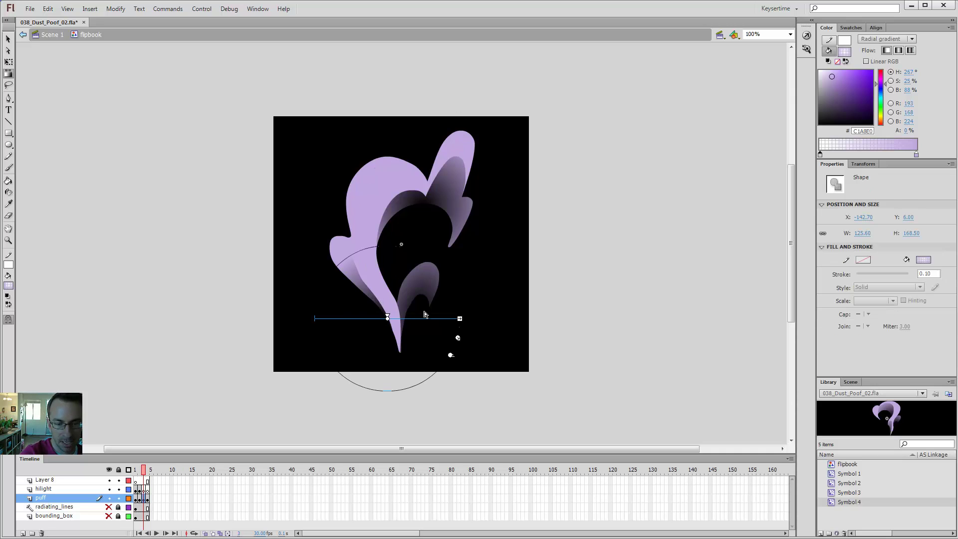
left_click_drag(460, 320, 423, 318)
left_click_drag(418, 355, 435, 329)
left_click_drag(416, 297, 436, 323)
left_click_drag(432, 326, 428, 329)
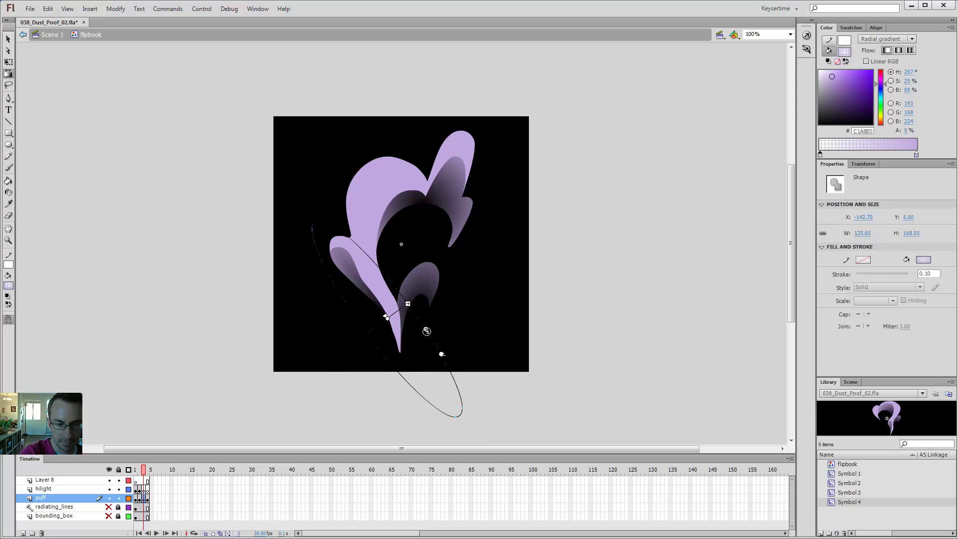
left_click(472, 292)
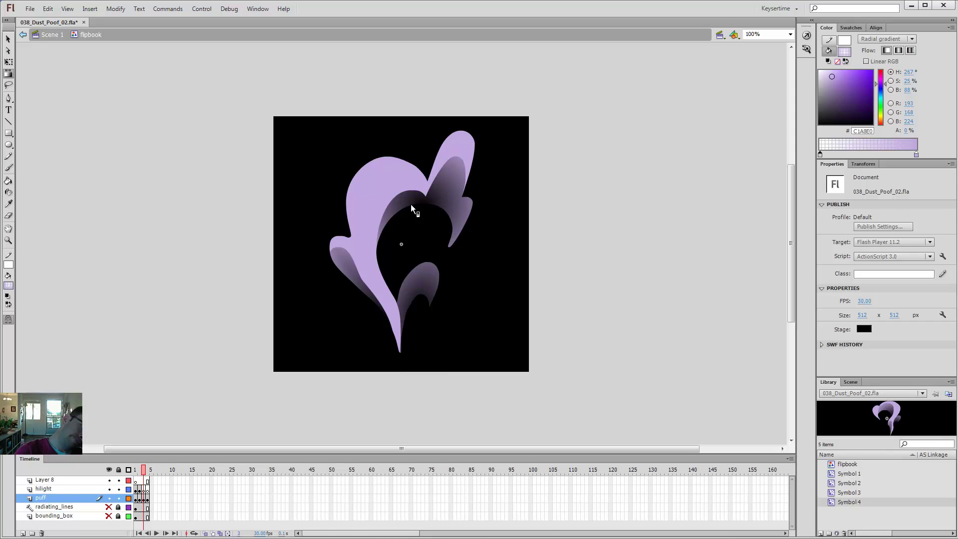
- Move the inner and upper-right region's gradient centre to the left end of the inner arc and enlarge the gradient
left_click(443, 192)
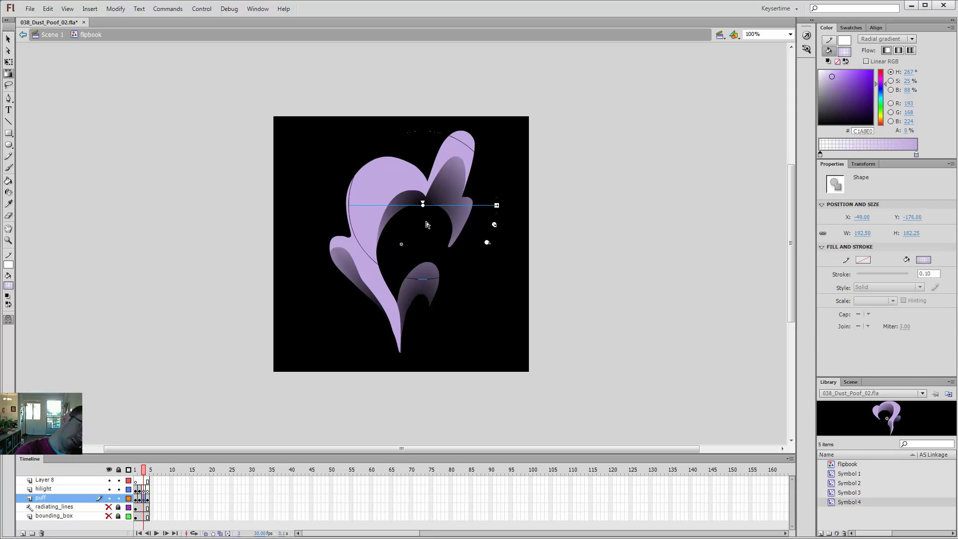
key("b")
key("v")
left_click(389, 239)
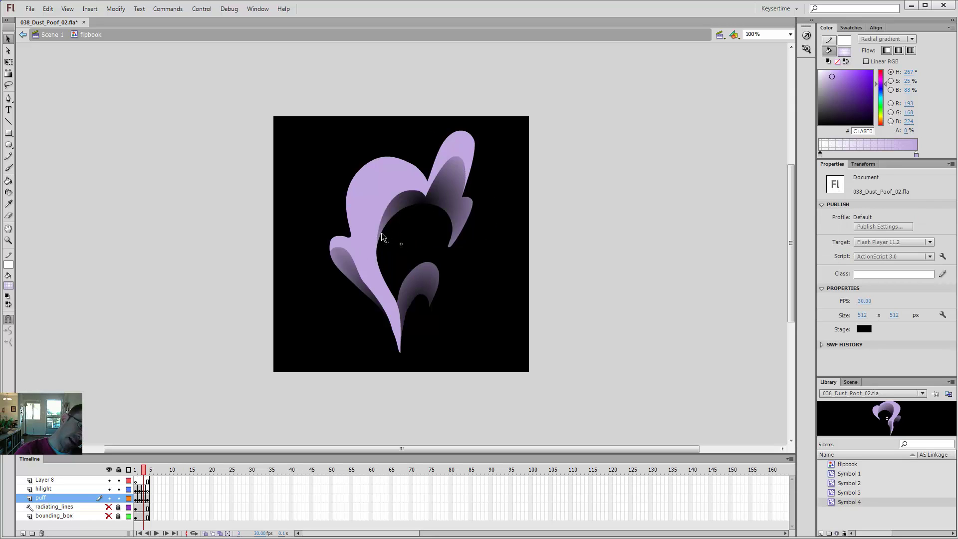
key("z")
left_click(389, 242)
key("v")
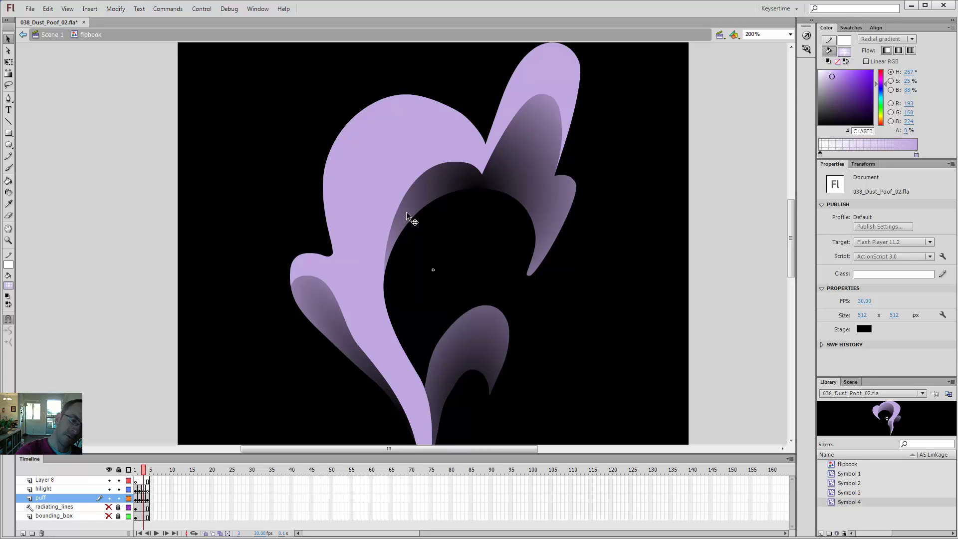
key("f")
left_click(505, 179)
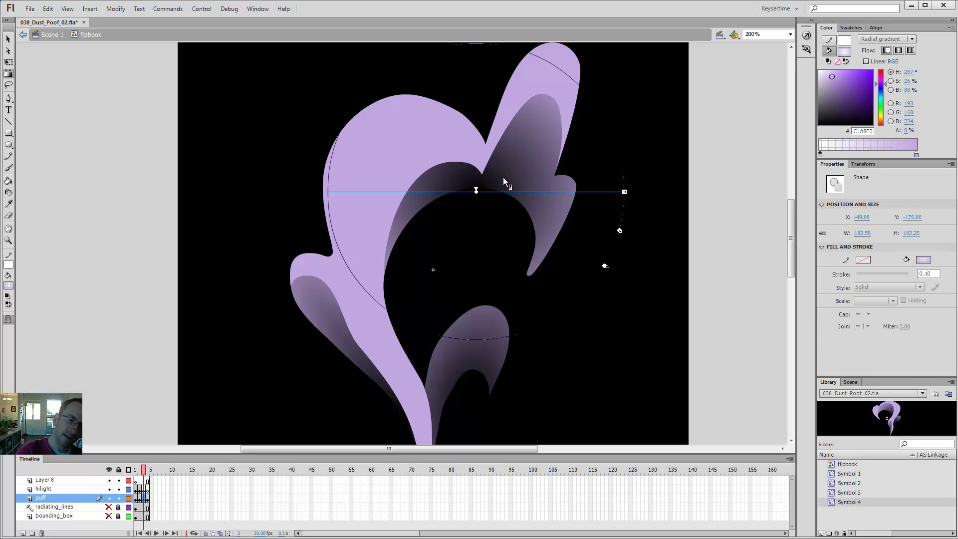
left_click_drag(475, 196, 465, 235)
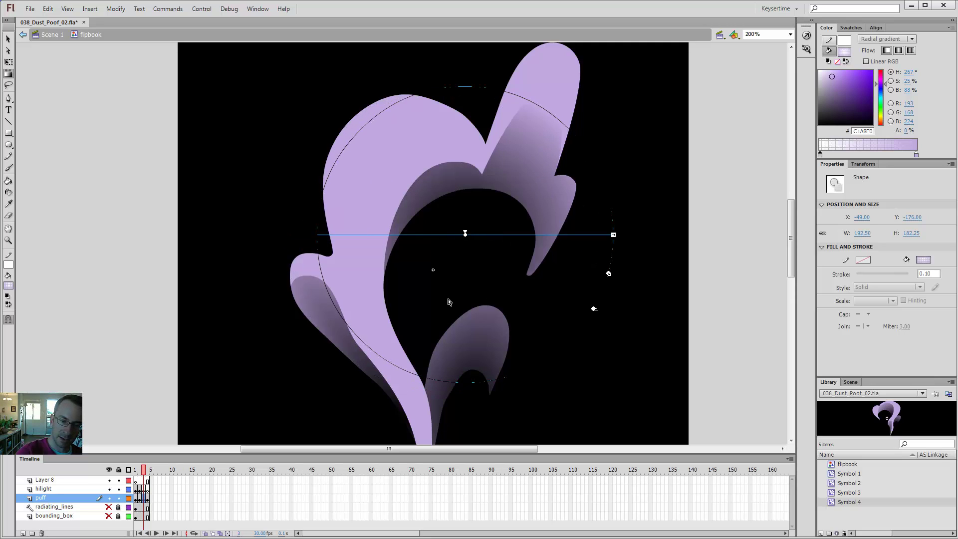
left_click_drag(469, 241, 385, 259)
left_click_drag(527, 298, 605, 362)
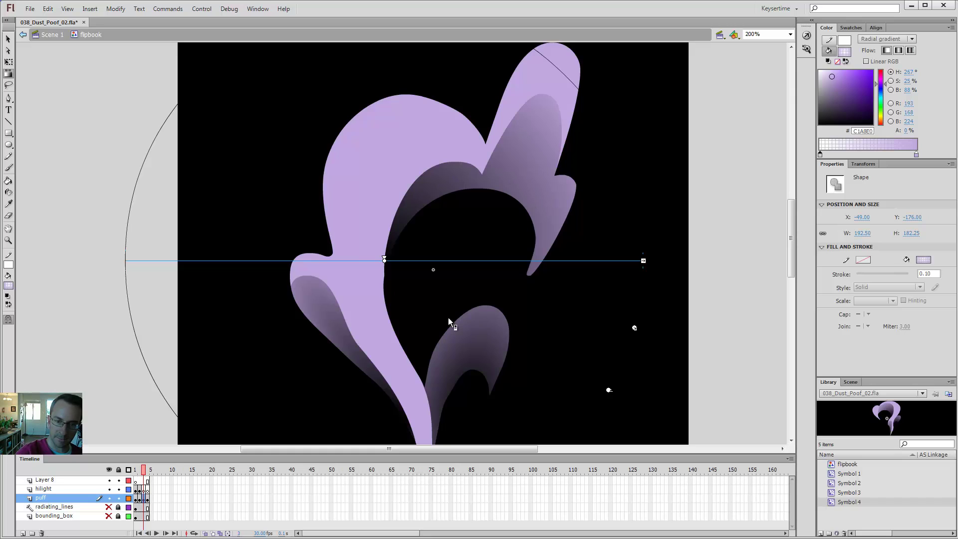
- Try to extend the main inner arc with a pencil line across the base of the upper-right lobe
key("v")
left_click(484, 206)
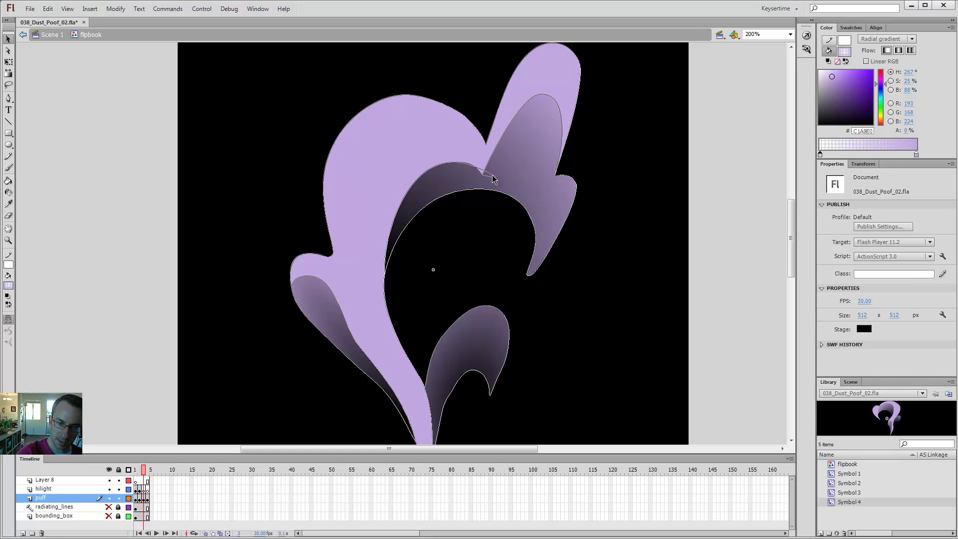
key("y")
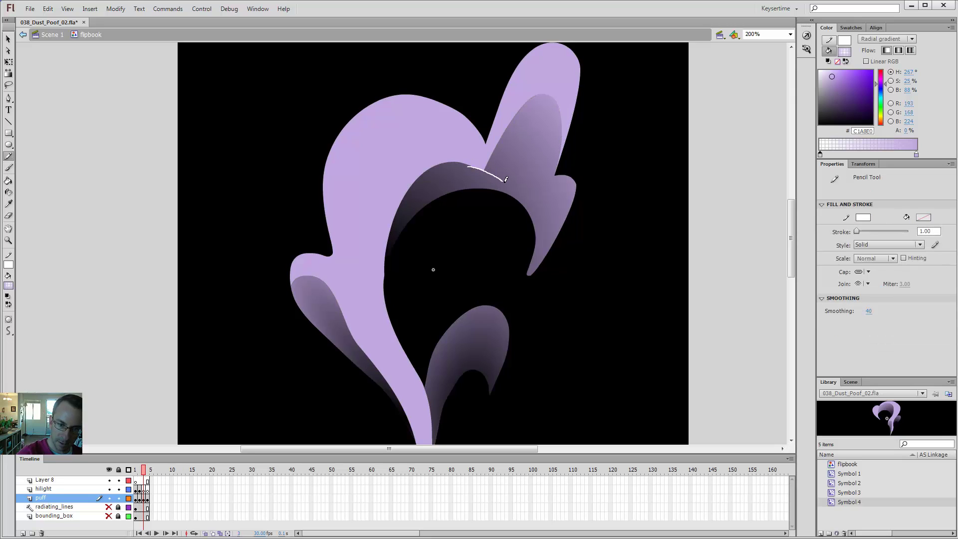
left_click_drag(522, 203, 537, 235)
key("ctrl+z")
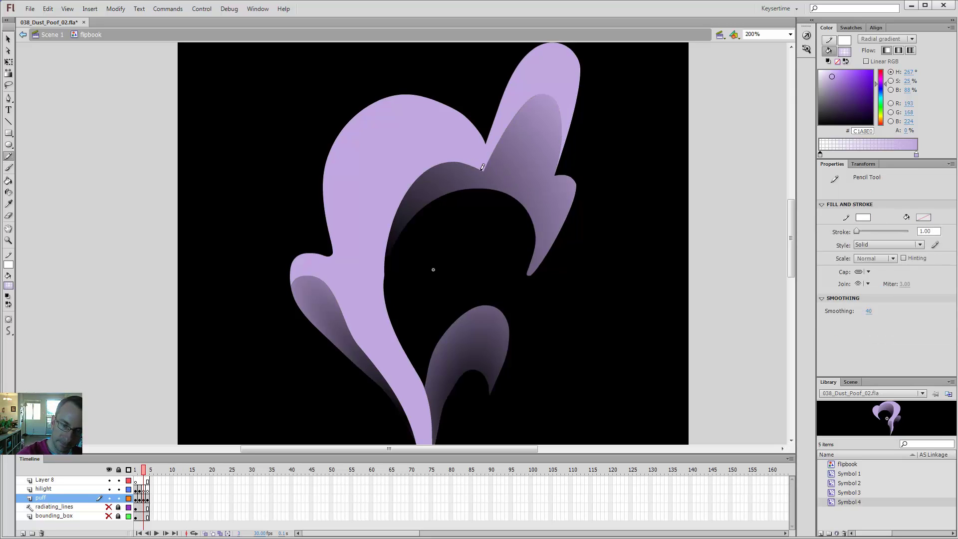
- Reshape the upper-right lobe's shading so the main puff bulges over its base, and raise the shading's upper edge slightly
key("ctrl+1")
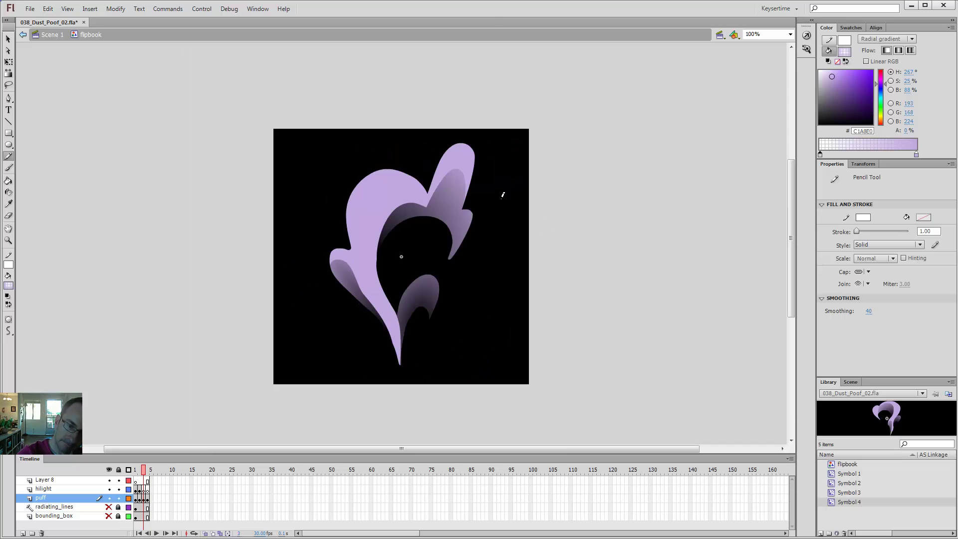
key("ctrl+minus")
key("z")
left_click(282, 220)
left_click(369, 228)
key("v")
left_click_drag(431, 282, 458, 264)
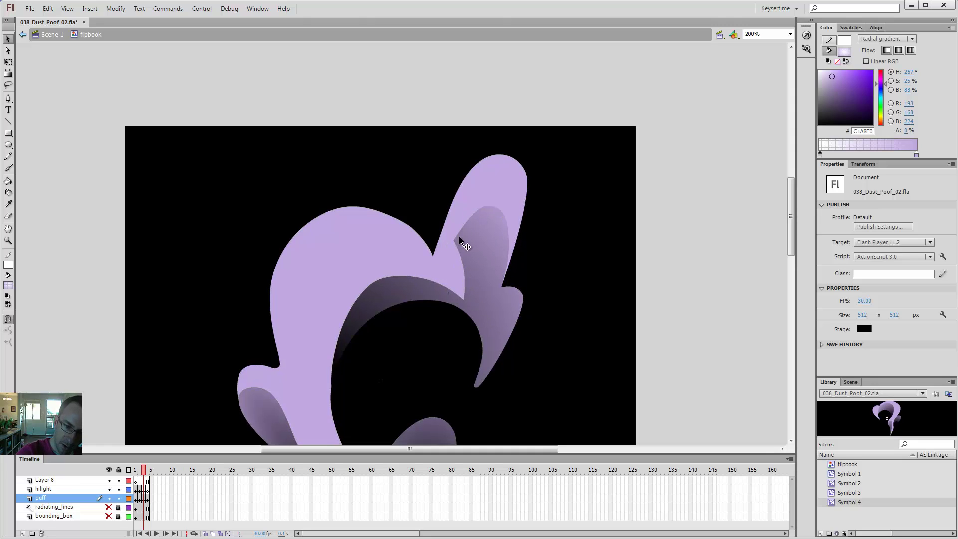
left_click_drag(454, 240, 448, 245)
left_click_drag(492, 203, 493, 199)
key("ctrl+minus")
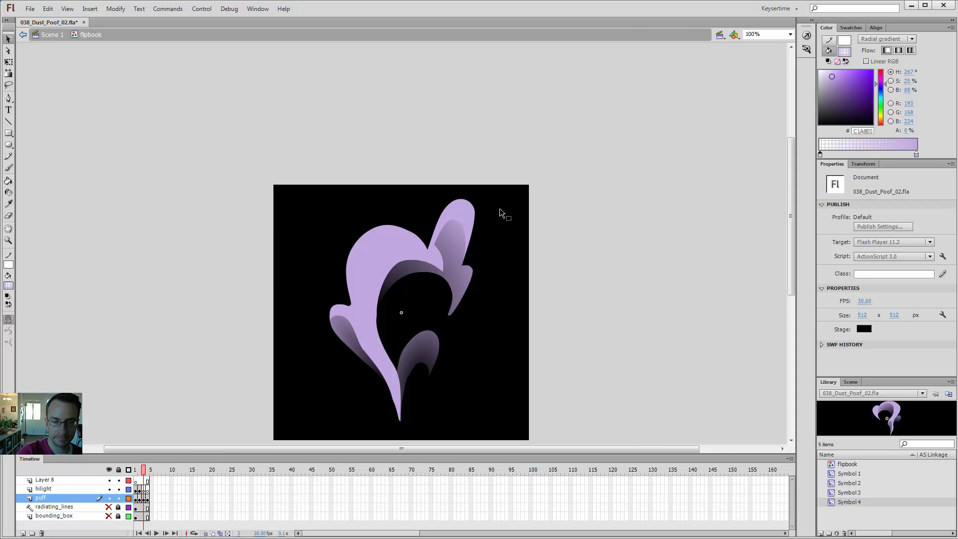
key("ctrl+minus")
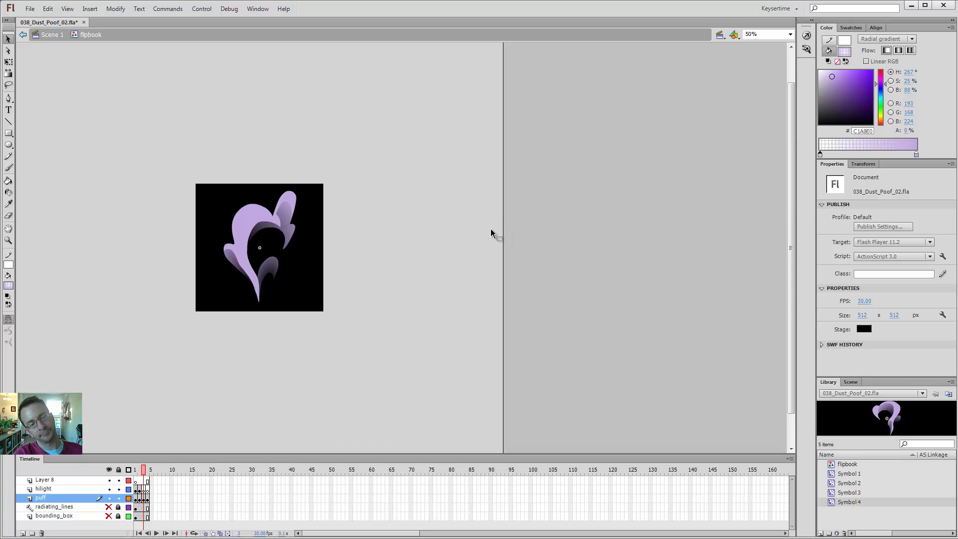
- Try to trim the lower tip of the right-hand lobe with the Eraser
key("z")
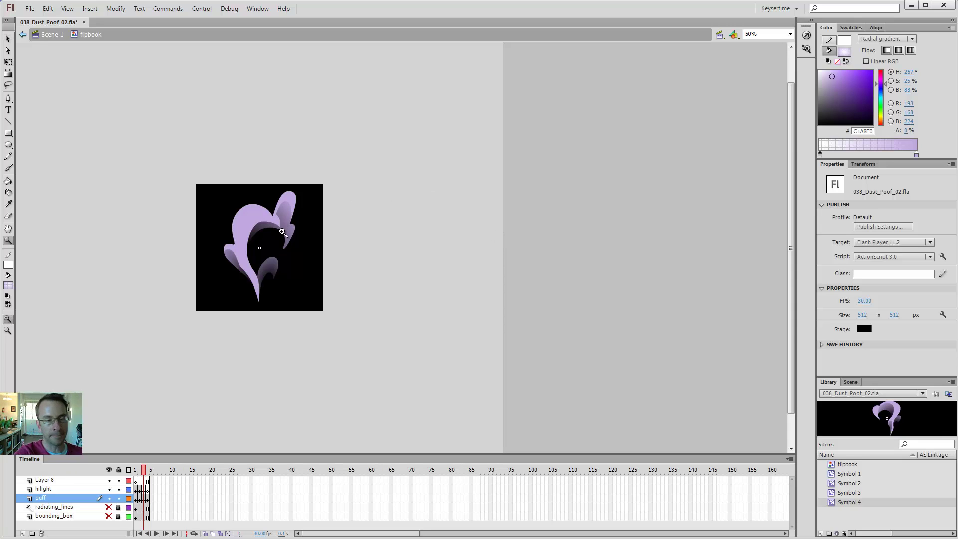
left_click(278, 234)
left_click(406, 250)
key("e")
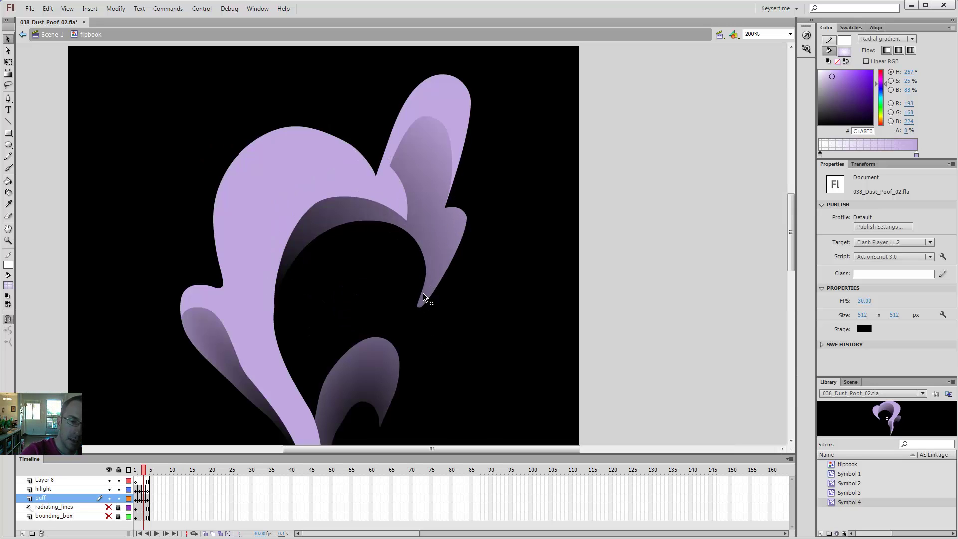
left_click_drag(419, 265, 405, 324)
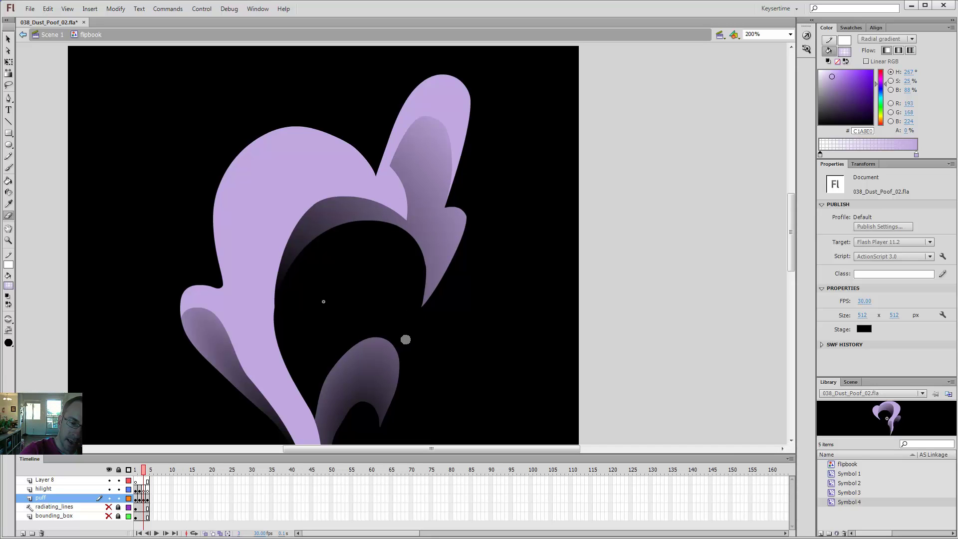
key("ctrl+z")
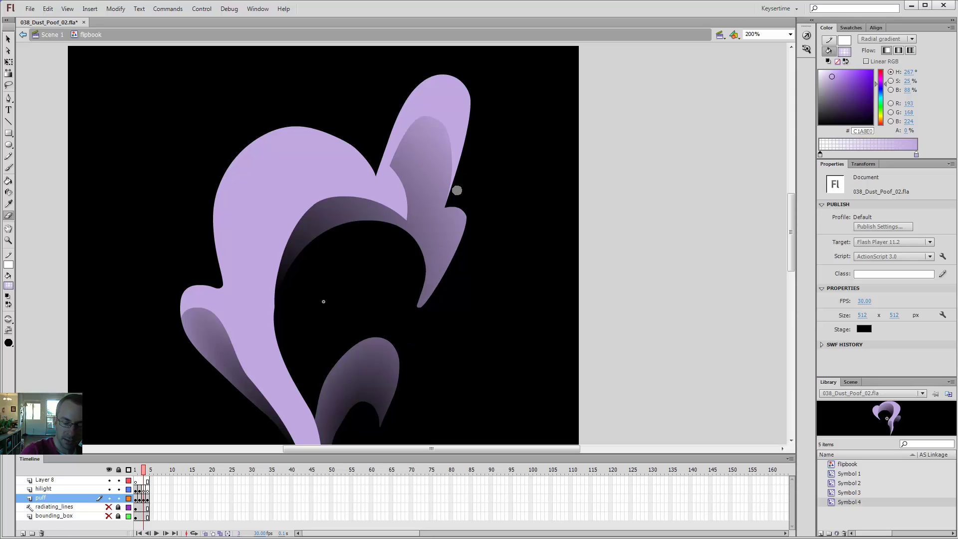
key("ctrl+1")
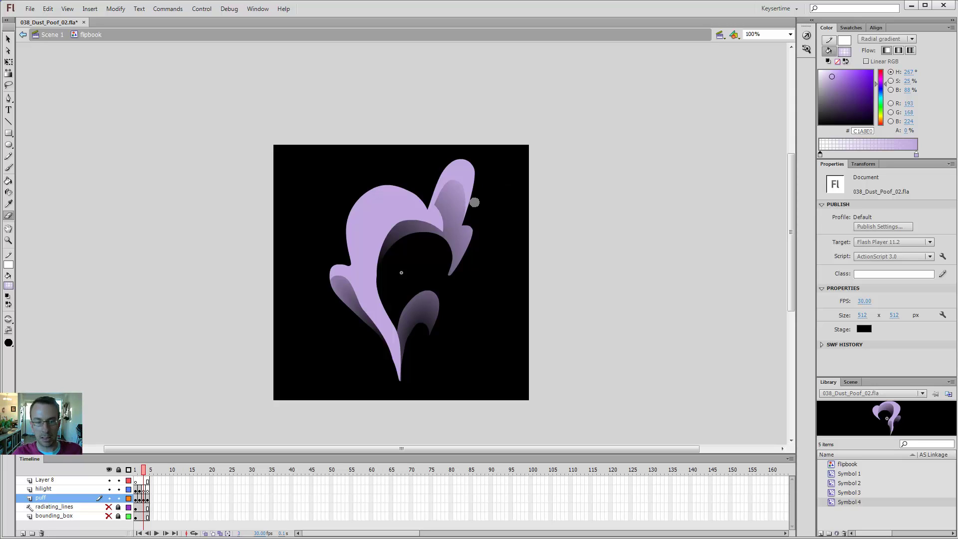
- Open frame 2's highlight symbol on the hilight layer and sample its pale lilac fill colour, E8D1F3
left_click(144, 490)
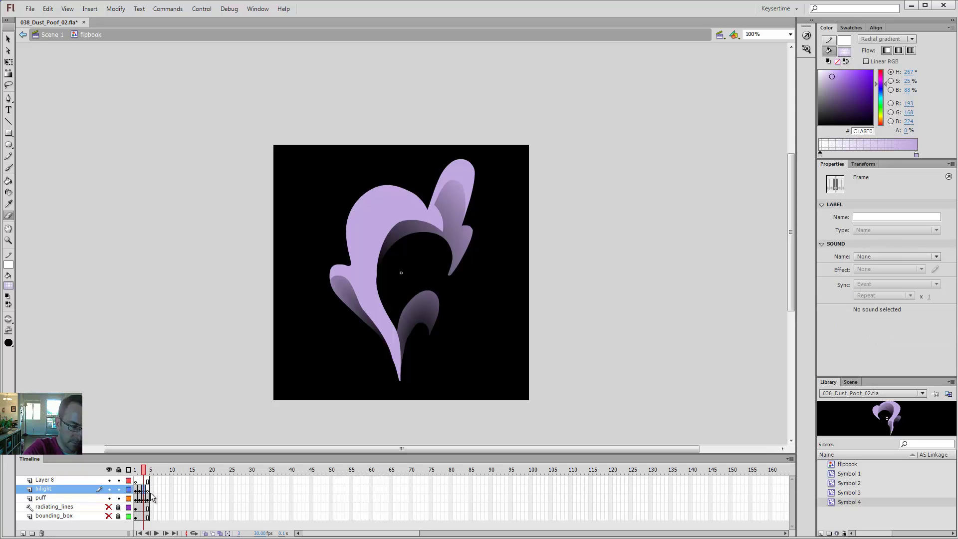
key("comma")
double_click(432, 211, "ctrl")
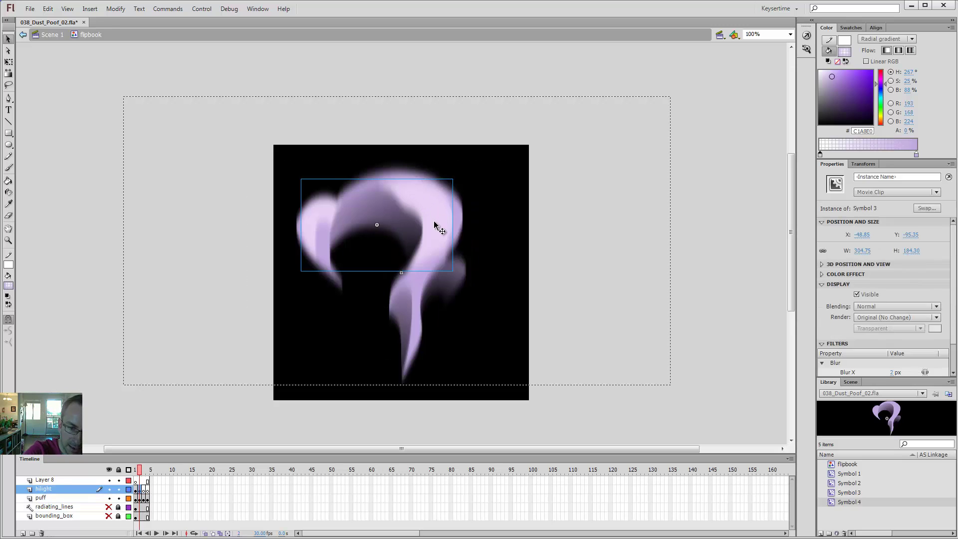
key("i")
left_click(459, 179, "ctrl")
left_click(435, 212)
key("v")
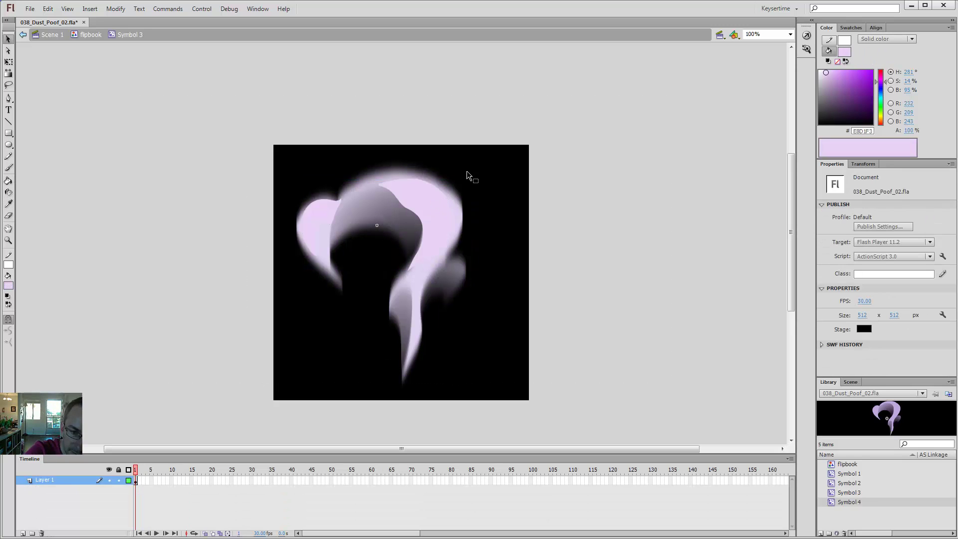
- Open frame 2's puff symbol and sample its solid purple fill, C1A8E0, with all of the artwork selected
left_click(440, 205)
double_click(482, 210)
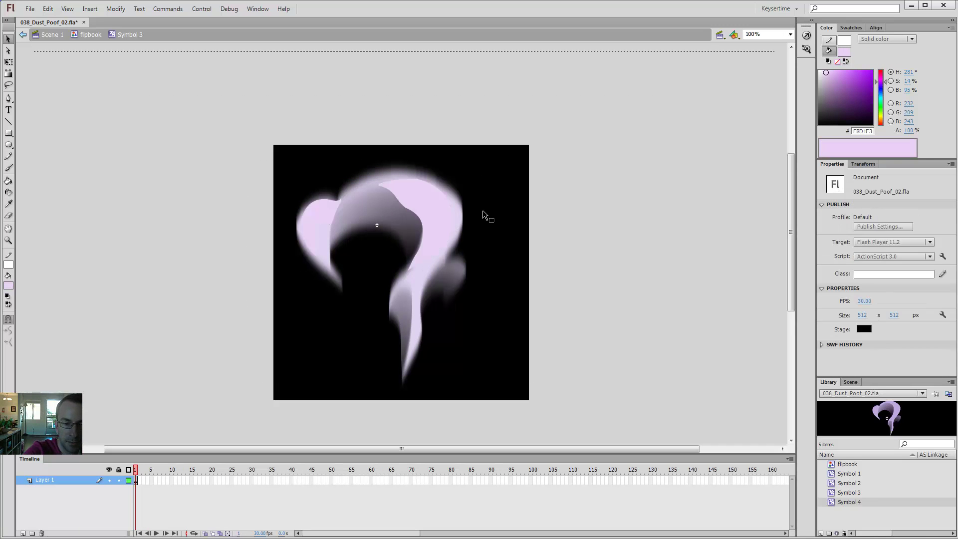
double_click(420, 286)
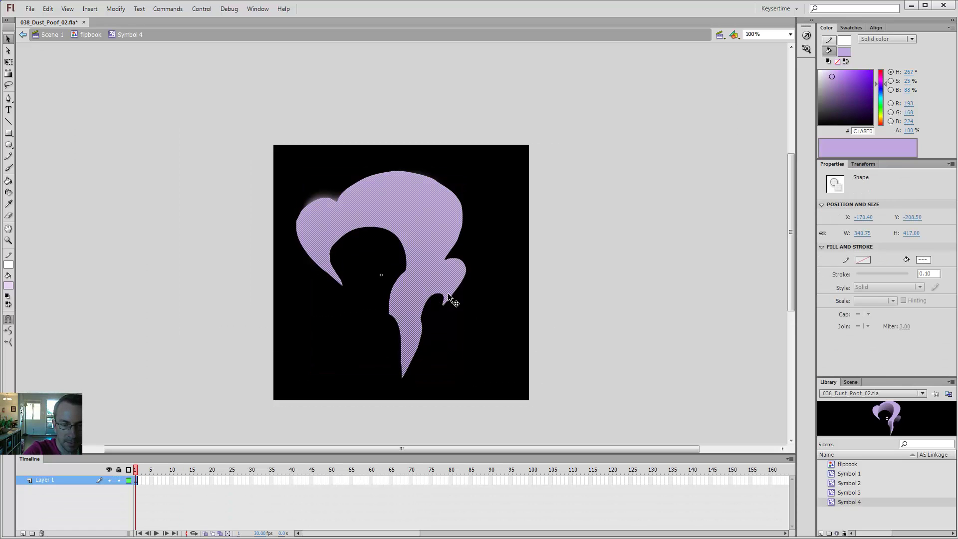
left_click(90, 35)
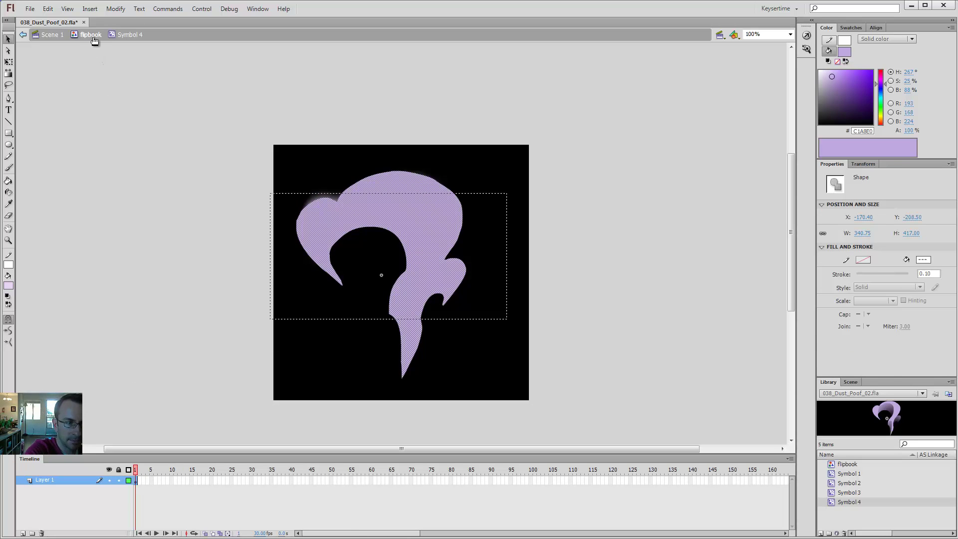
double_click(461, 283)
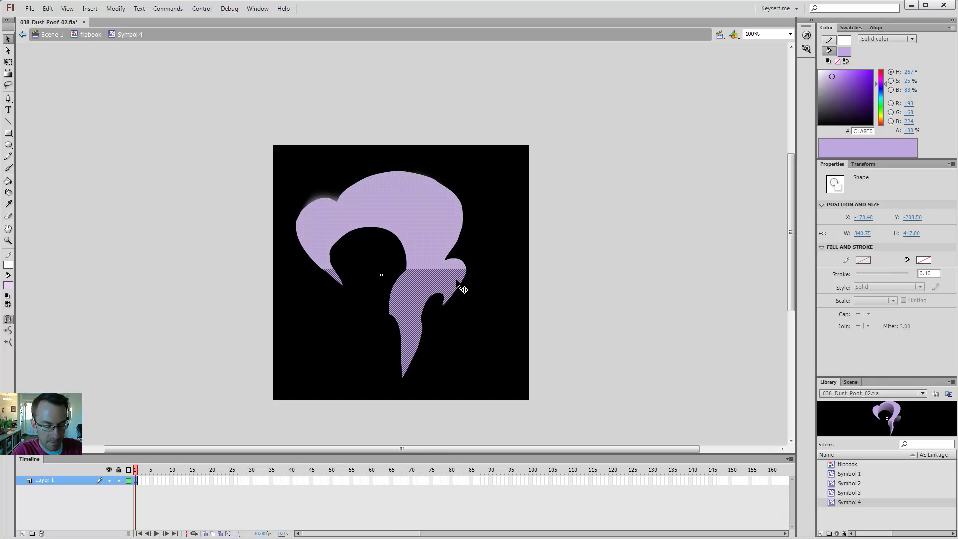
key("i")
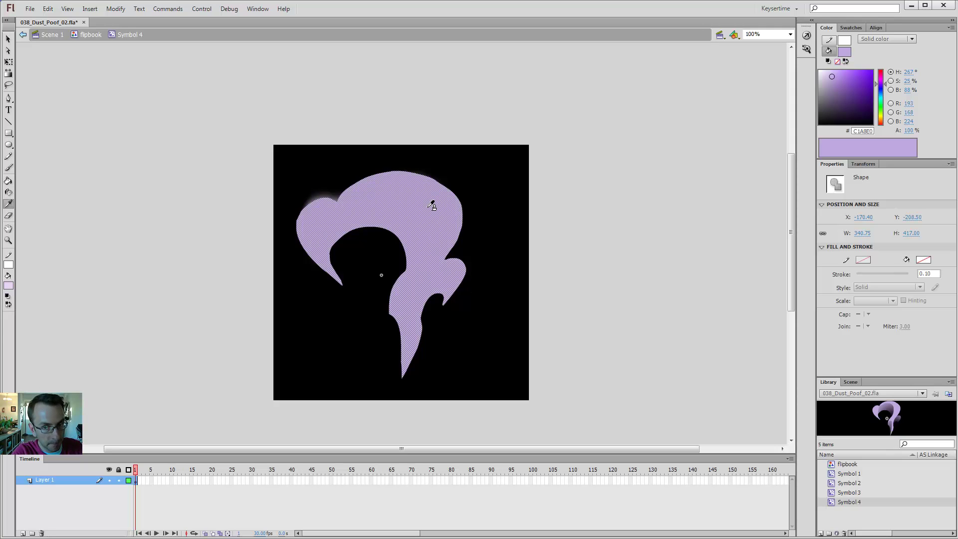
left_click(431, 207)
key("v")
left_click(519, 168)
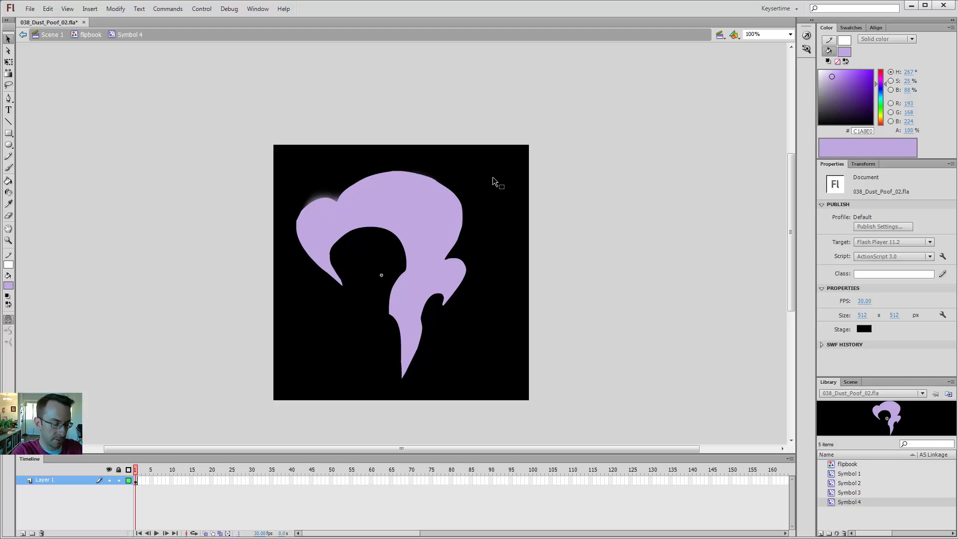
- Reopen frame 2's puff symbol and examine its separate gradient and solid regions with everything deselected
double_click(467, 170)
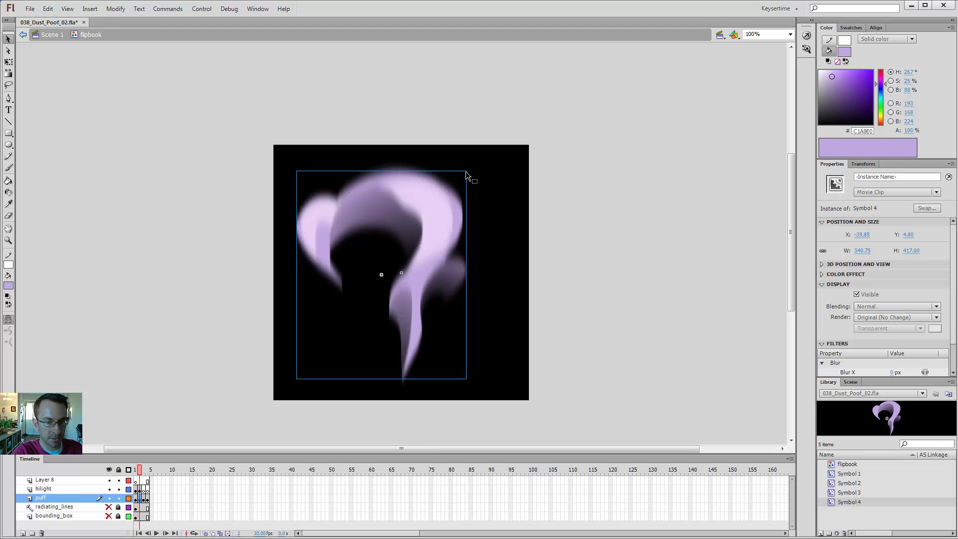
double_click(458, 279)
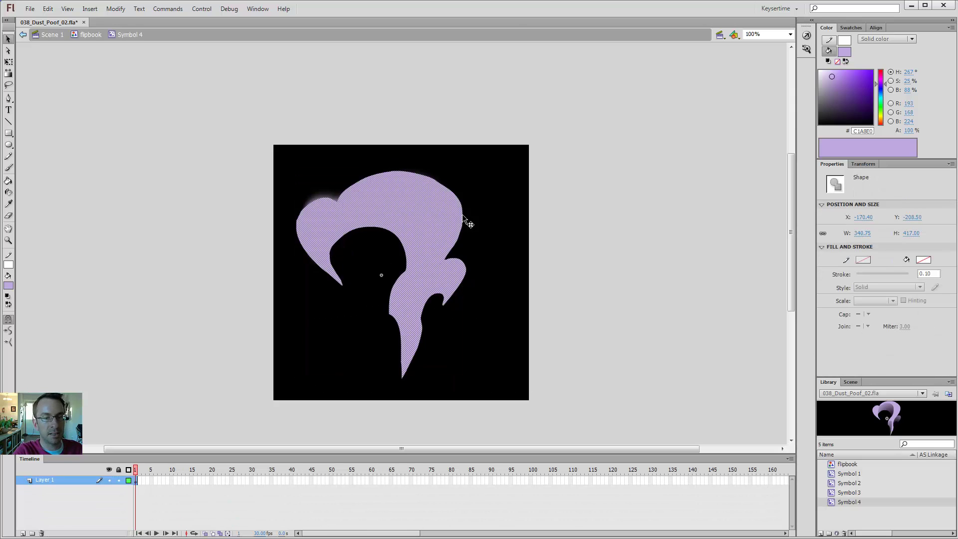
left_click(502, 214)
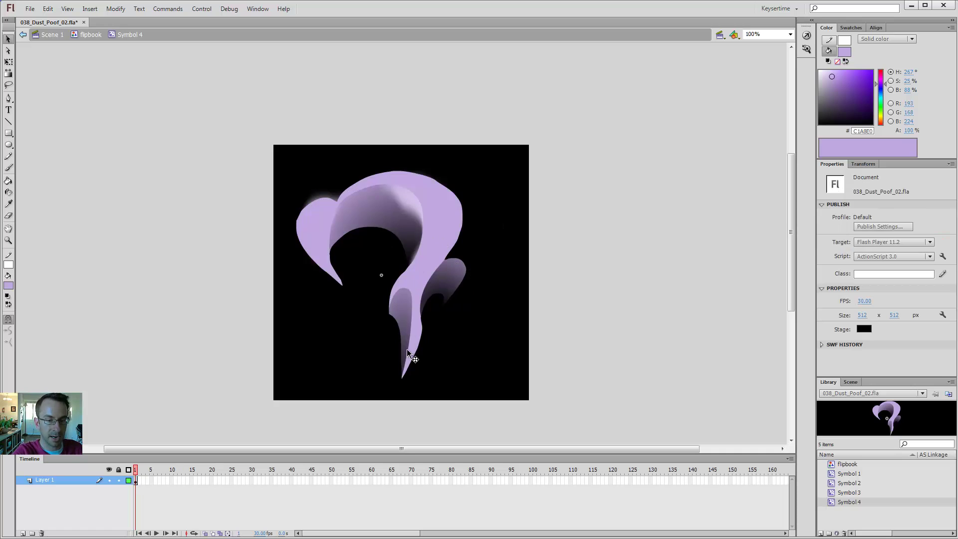
left_click(453, 271)
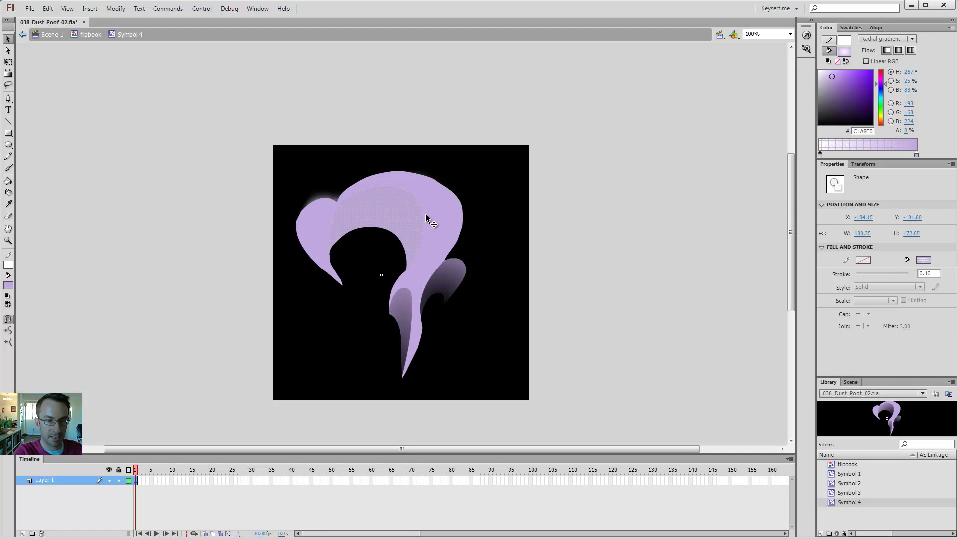
left_click(448, 187)
left_click(492, 189)
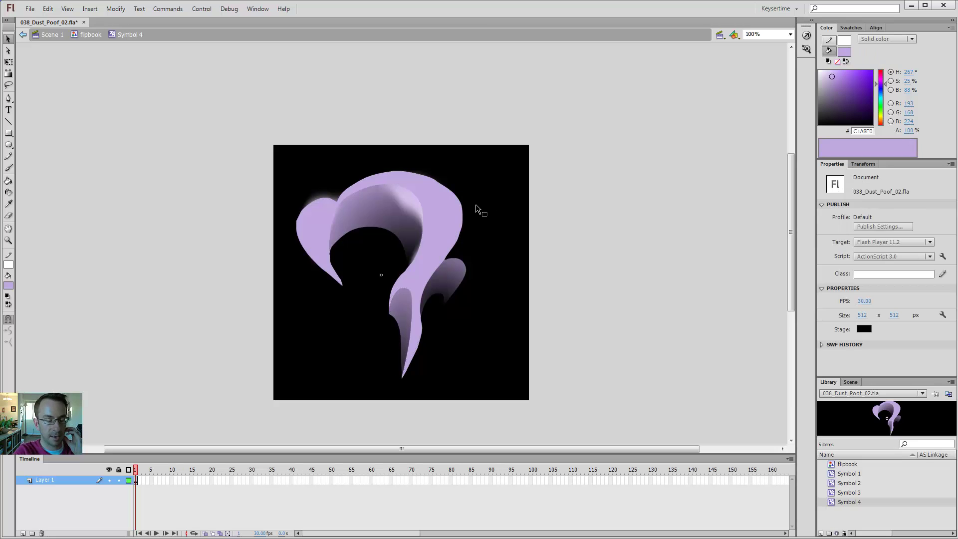
- Try to apply the sampled solid purple, C1A8E0, to the selected inner arc gradient, and undo the fill
left_click(407, 227)
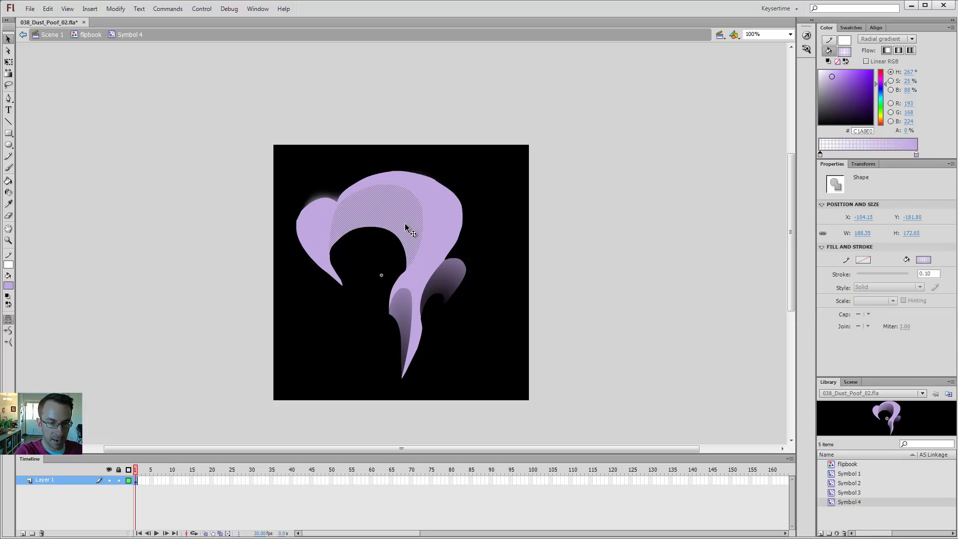
key("k")
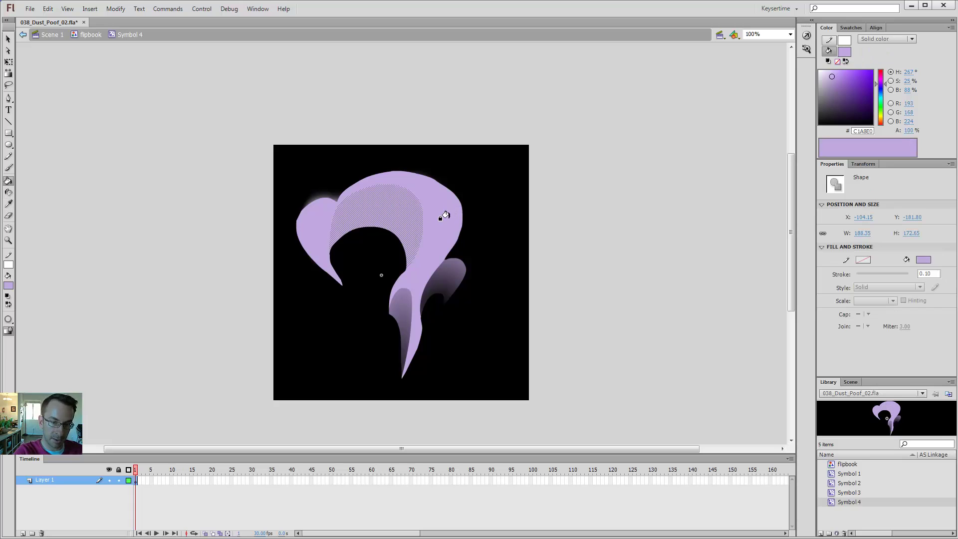
key("v")
left_click(496, 209)
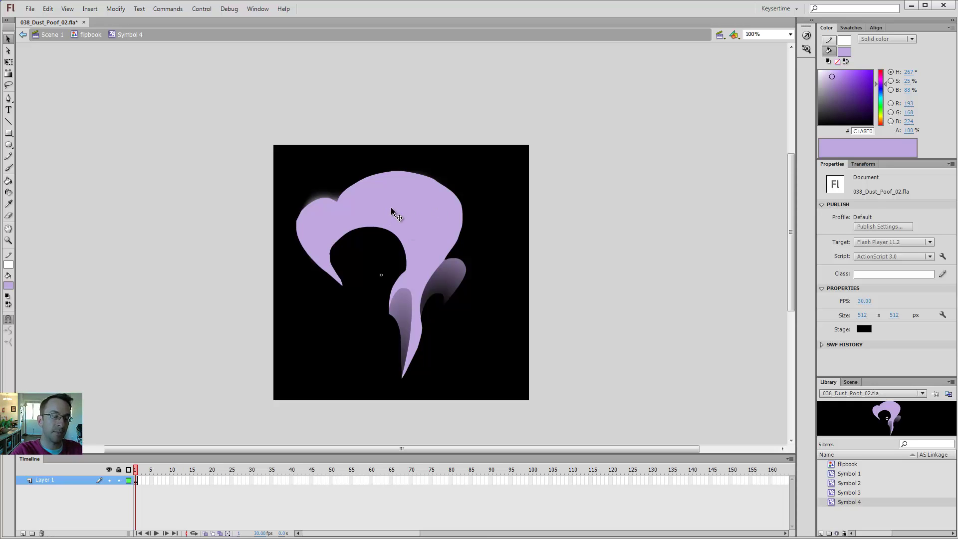
key("ctrl+z")
key("ctrl+z")
key("ctrl+z")
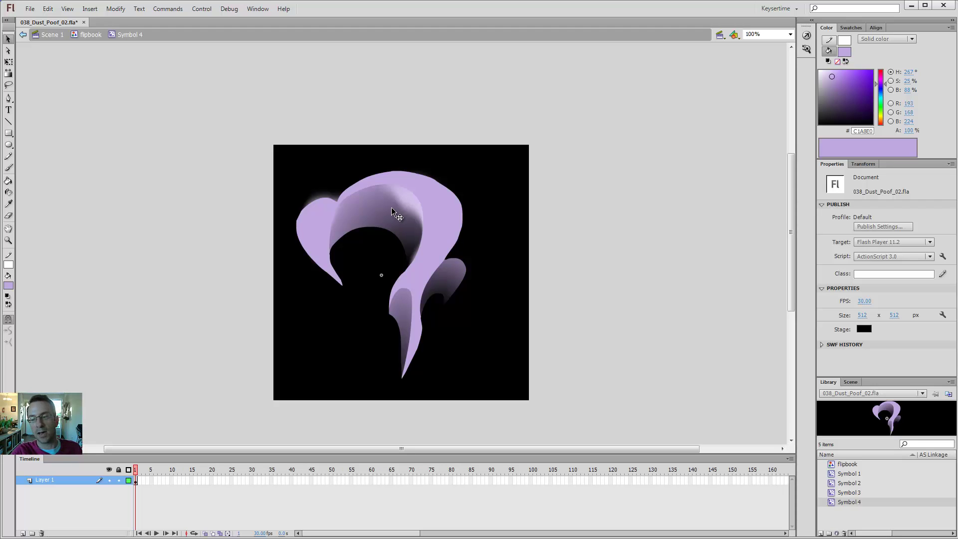
- Return to the flipbook timeline and make frame 3 of the hilight layer active for painting with the Brush
double_click(492, 234)
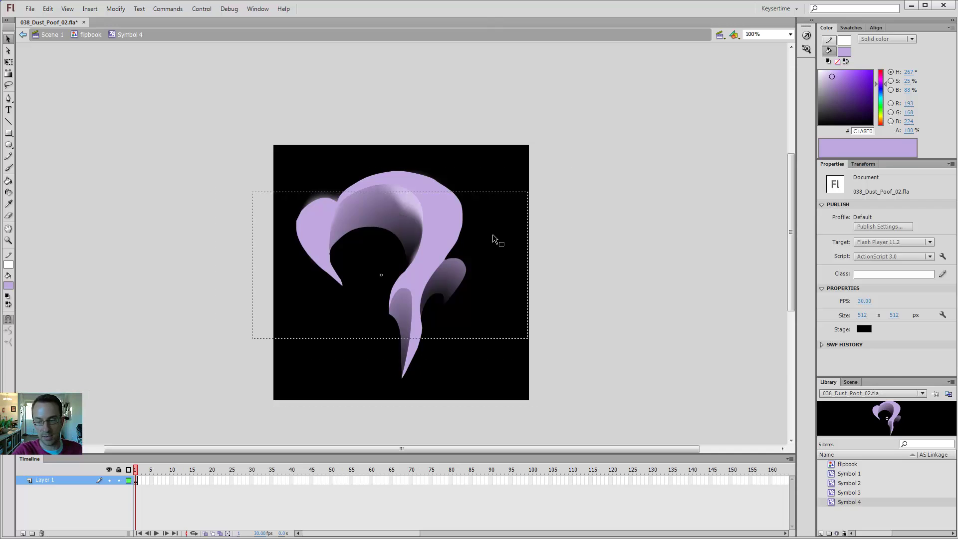
left_click(495, 241)
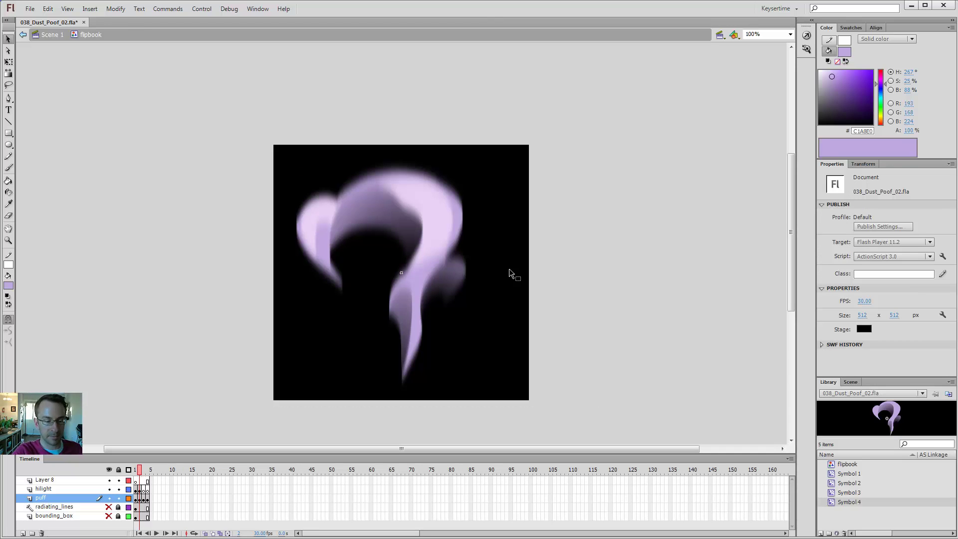
key("period")
key("b")
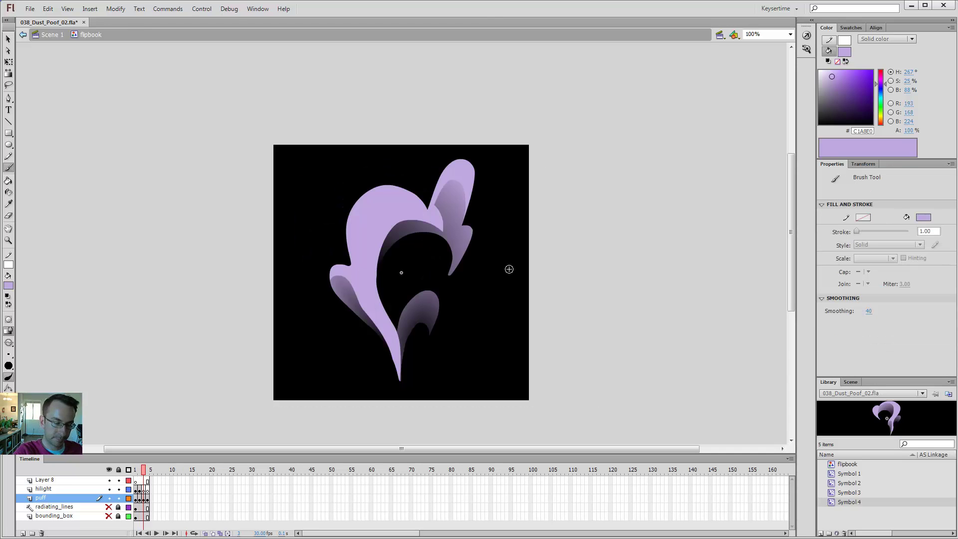
left_click(144, 489)
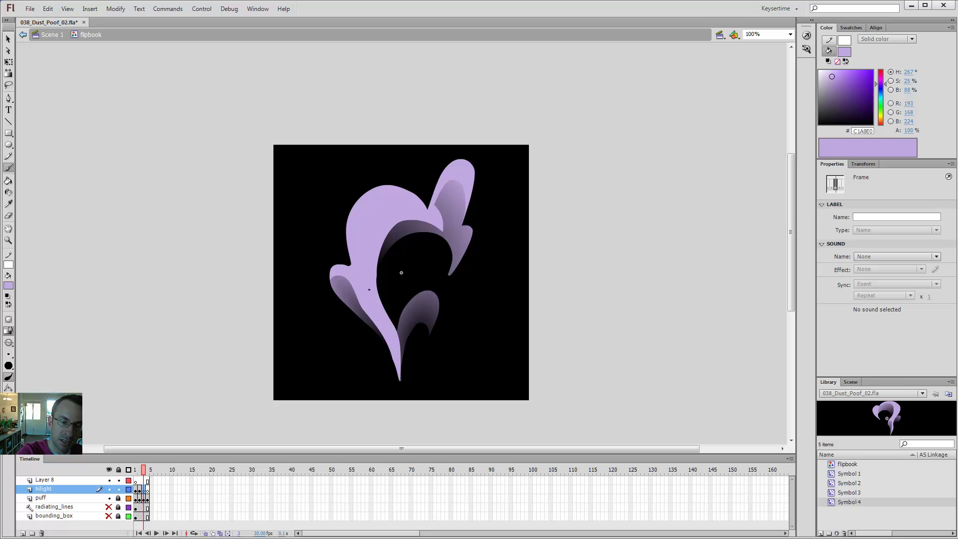
- Try a purple brush stroke along the top of frame 3's main puff
left_click_drag(385, 195, 416, 206)
key("v")
double_click(413, 261)
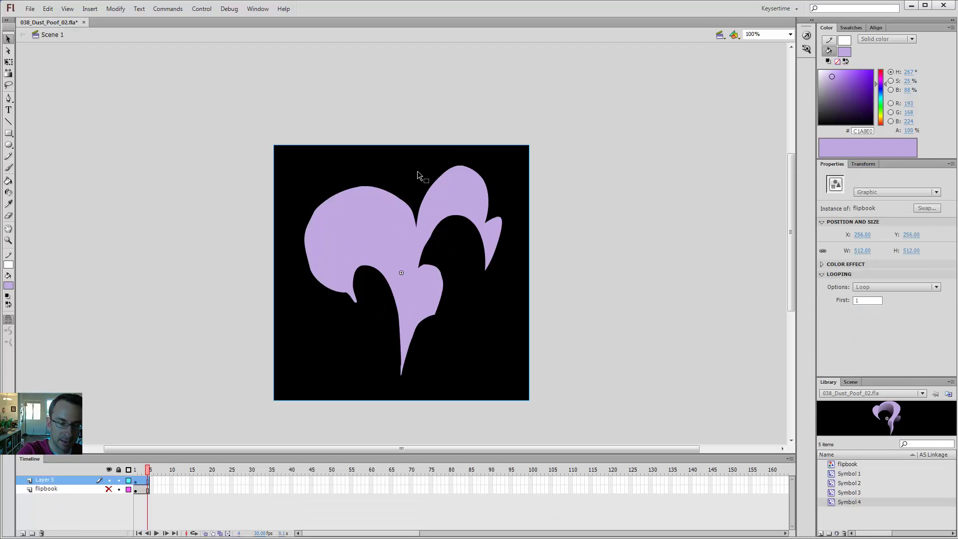
- Sample the pale lilac fill, E8D1F3, from frame 2's highlight symbol and return to frame 3 of the flipbook
double_click(419, 240)
key("comma")
key("i")
key("v")
double_click(440, 216)
key("i")
left_click(439, 213)
key("v")
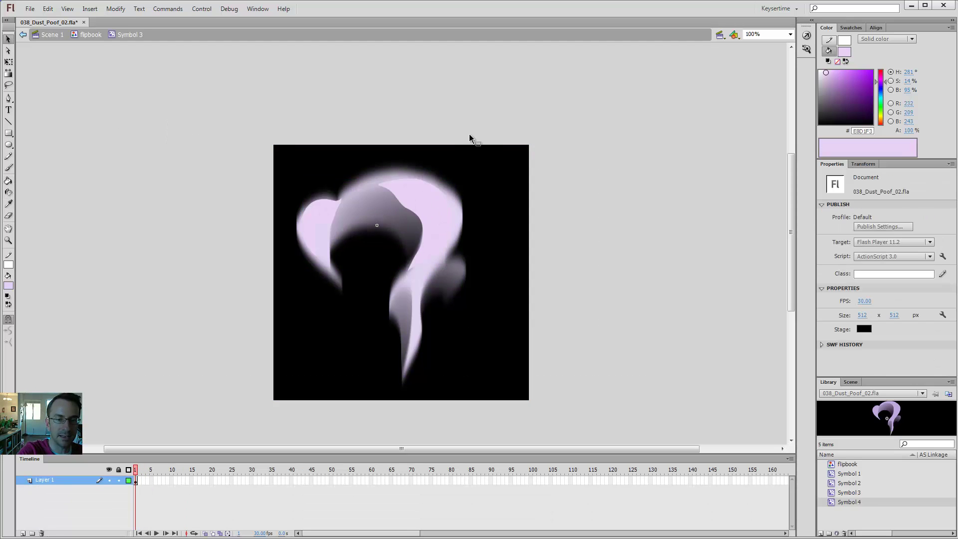
double_click(469, 134)
key("period")
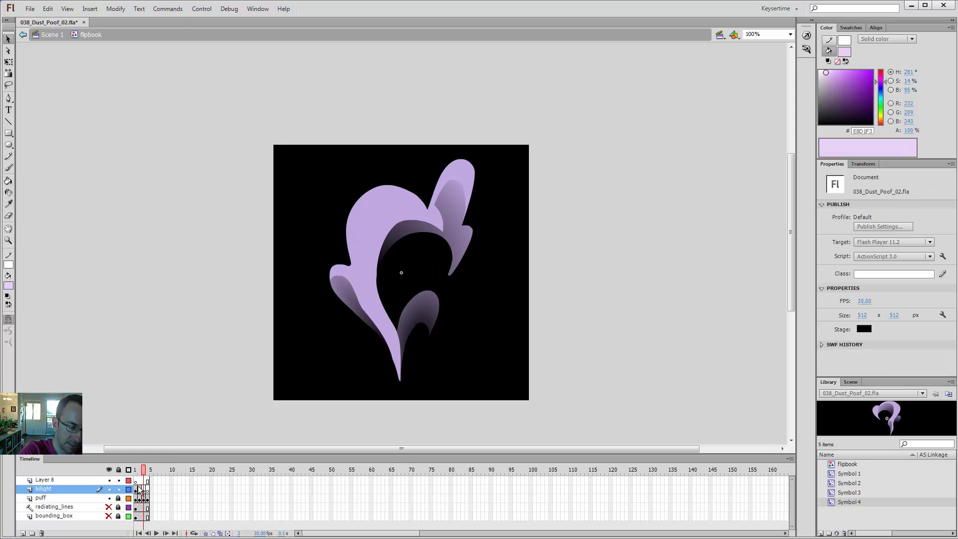
- Paint a filled E8D1F3 highlight over the main puff from its crown down toward the tail, and trim its edges with the Eraser
key("b")
left_click_drag(389, 345, 384, 337)
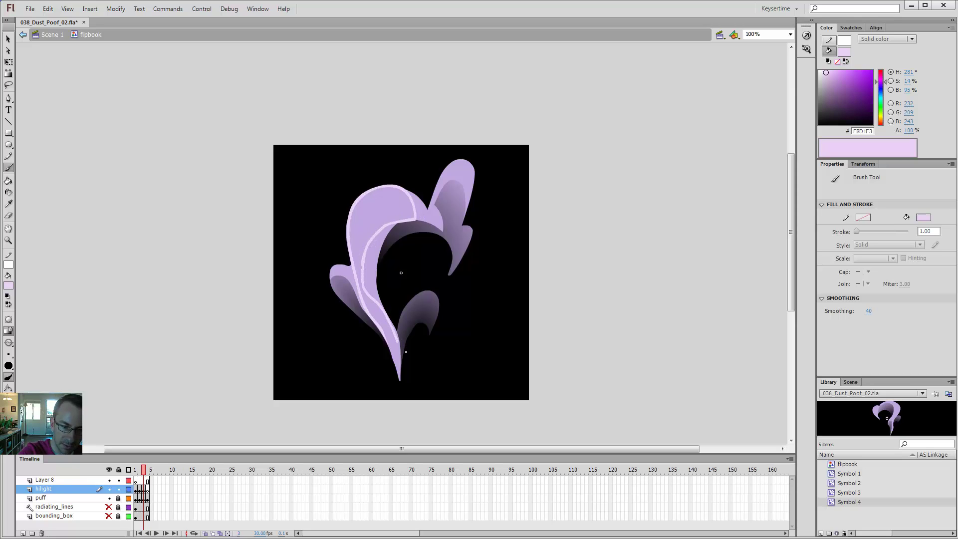
key("e")
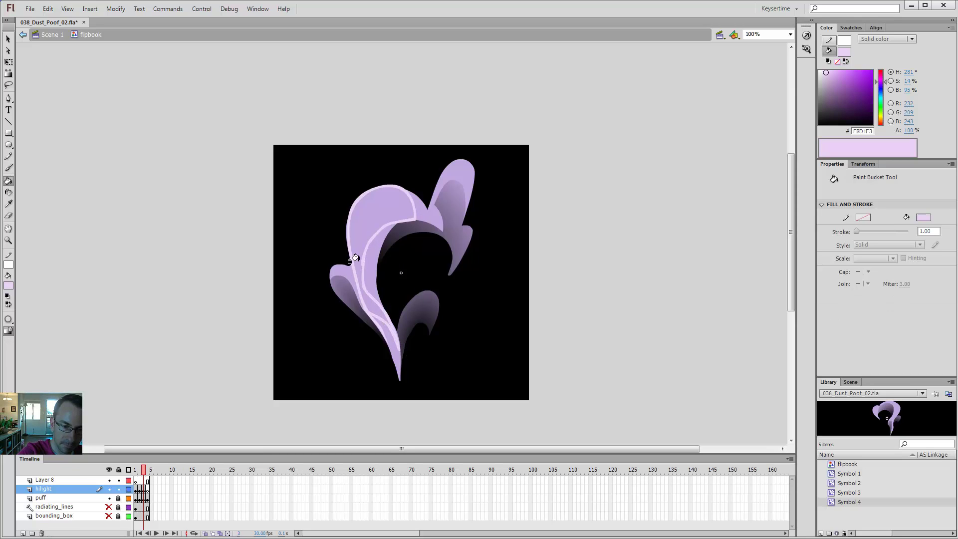
left_click_drag(391, 352, 358, 313)
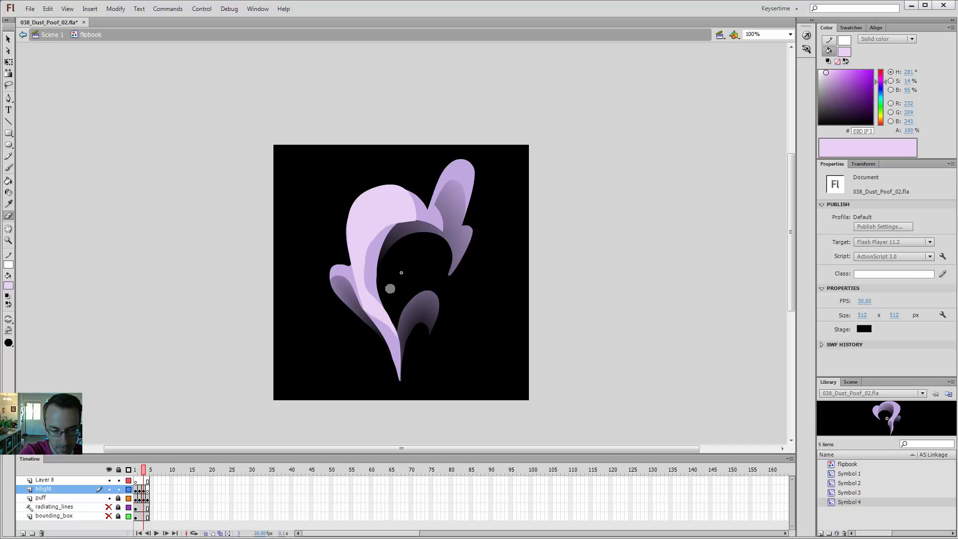
key("b")
key("ctrl+z")
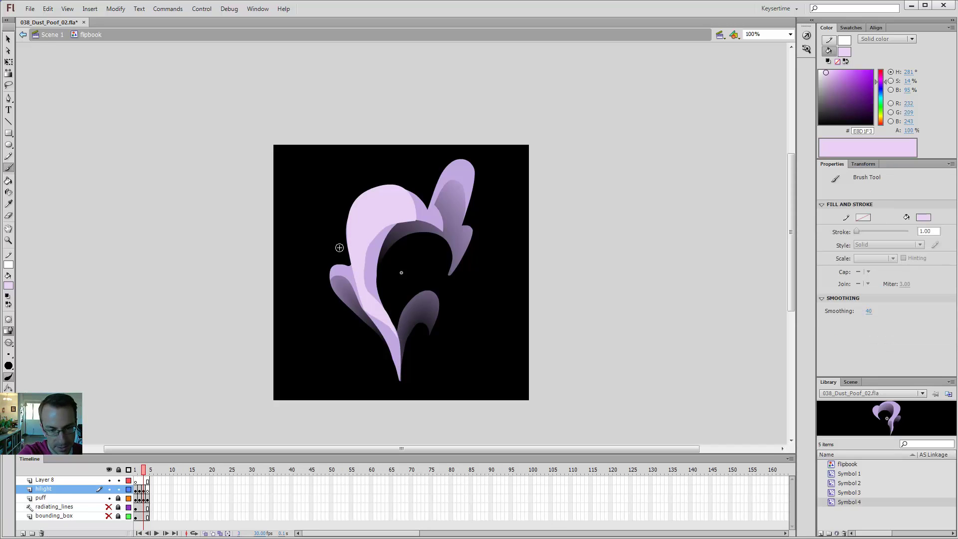
key("ctrl+z")
left_click_drag(402, 225, 428, 225)
key("e")
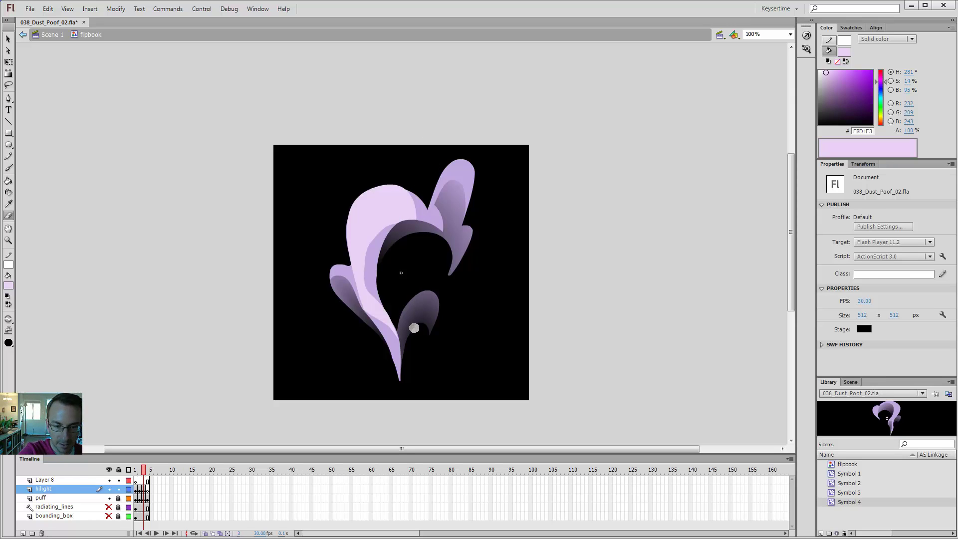
- Paint a small E8D1F3 highlight along the inner edge of the upper-right lobe and trim it with the Eraser
key("b")
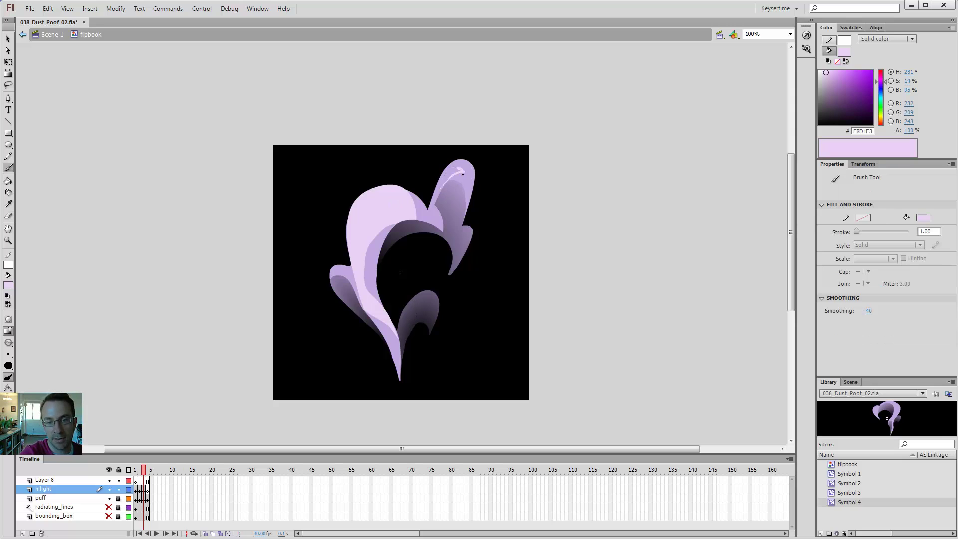
key("e")
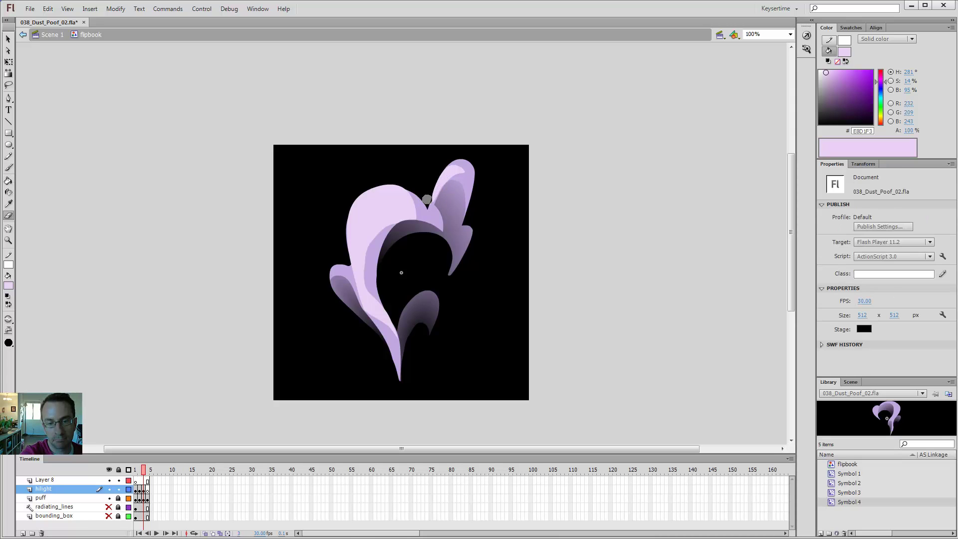
left_click_drag(429, 206, 437, 167)
key("v")
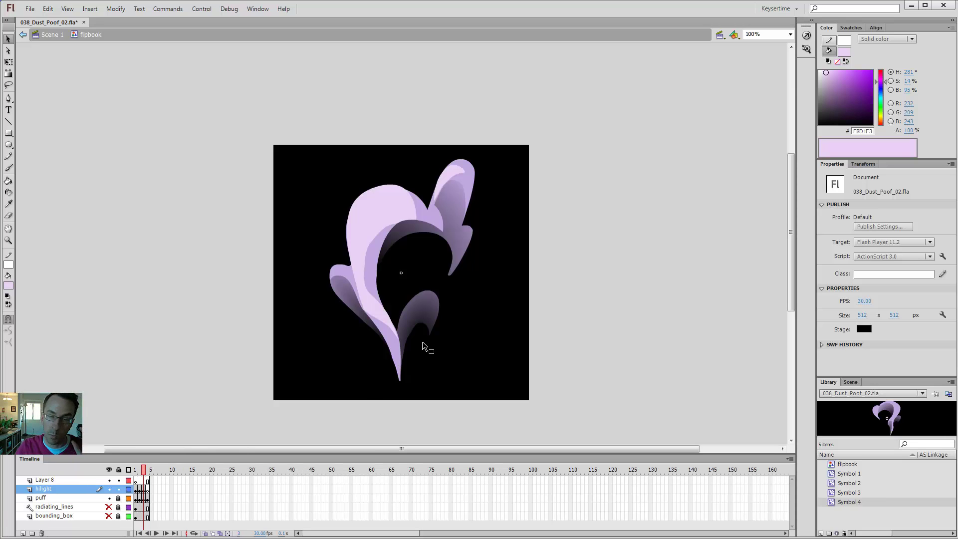
- Convert frame 3's highlight artwork to a movie clip symbol, unlock the puff layer, and convert its frame 3 artwork to another symbol
left_click(145, 489)
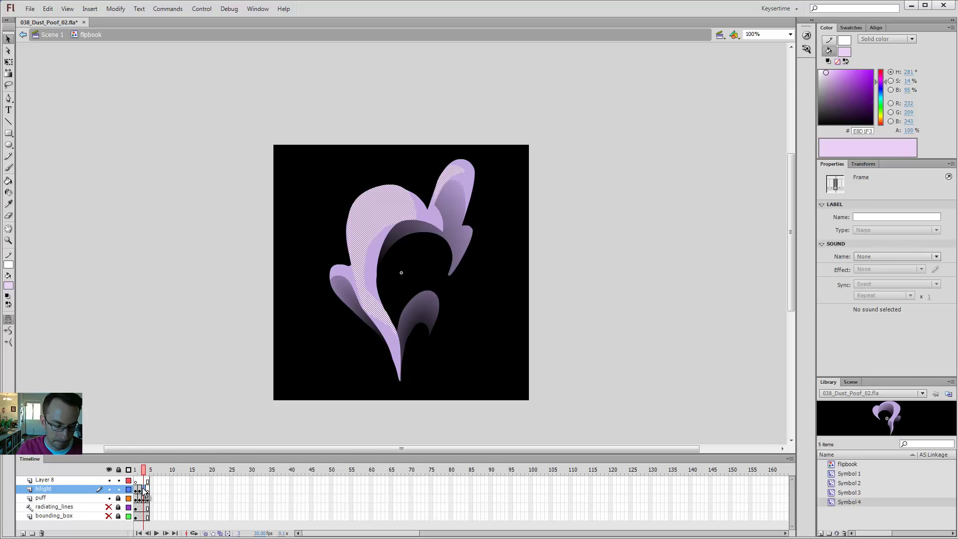
key("F8")
key("Return")
left_click(119, 498)
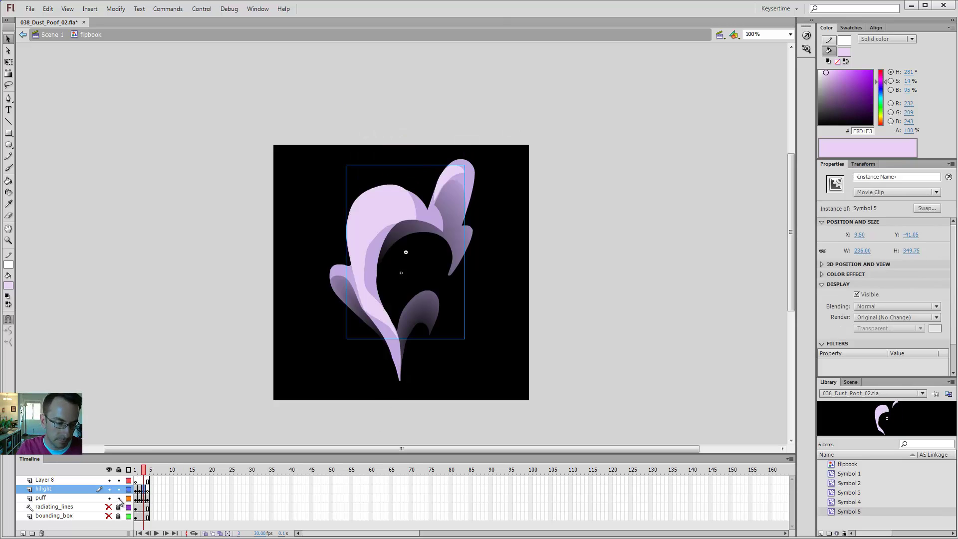
left_click(145, 499)
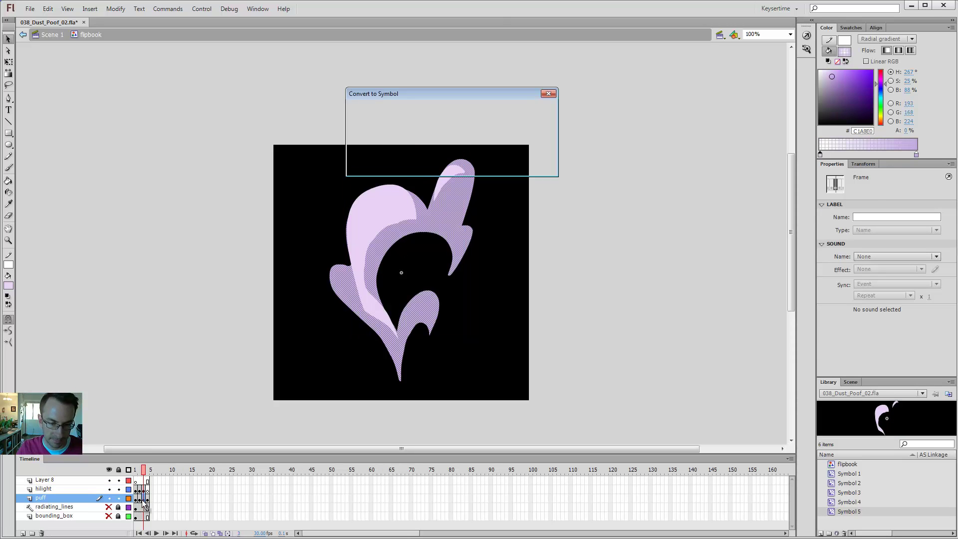
key("F8")
key("Return")
- Paste the copied blur filter onto frame 3's highlight symbol
left_click(388, 200)
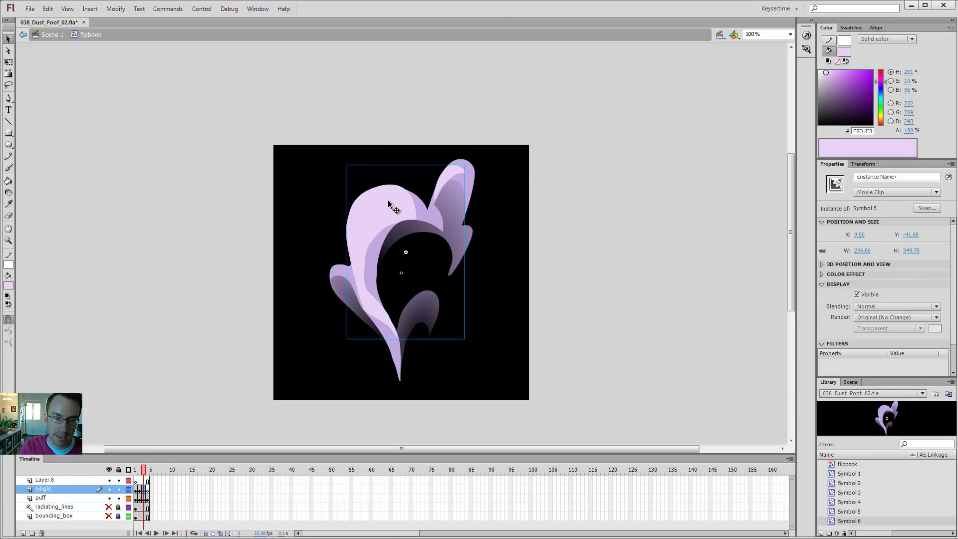
scroll(953, 274, "down", 2)
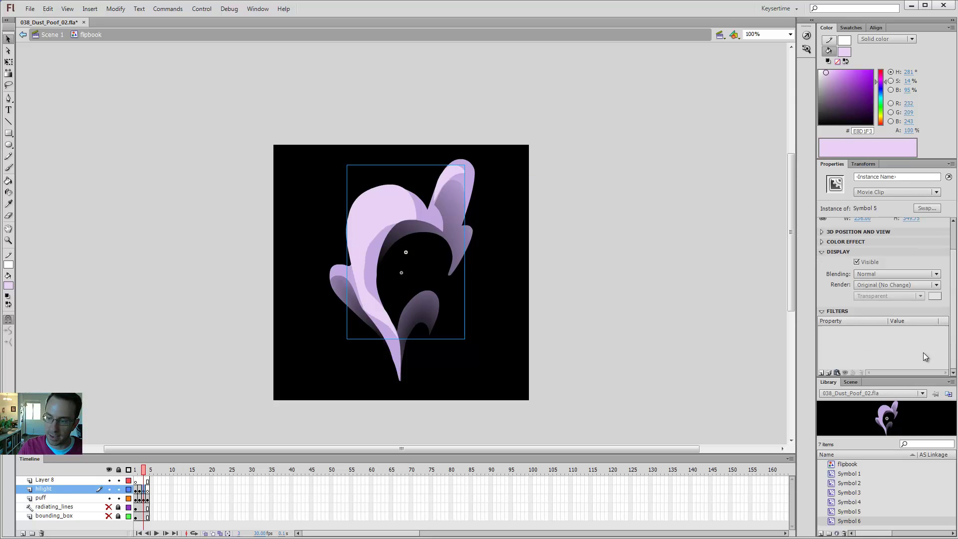
left_click(837, 373)
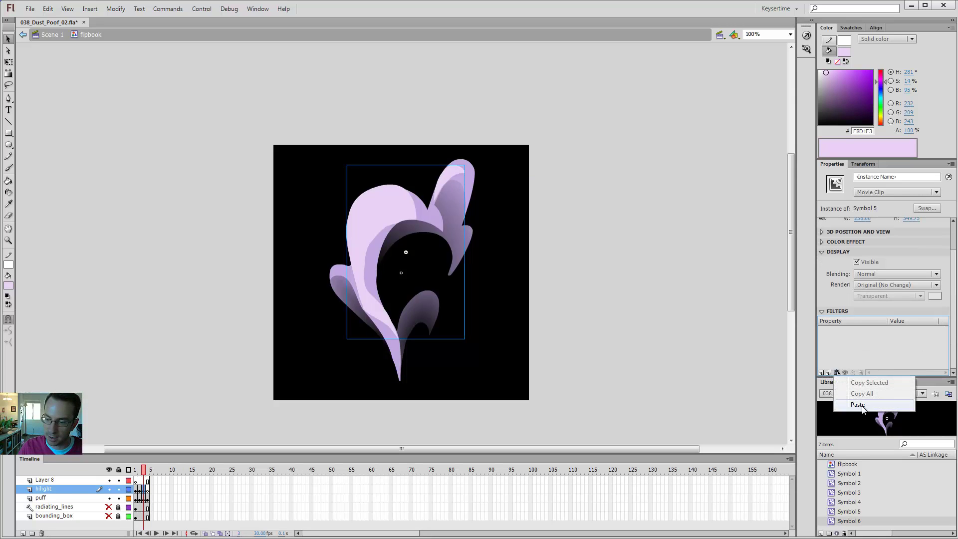
left_click(862, 406)
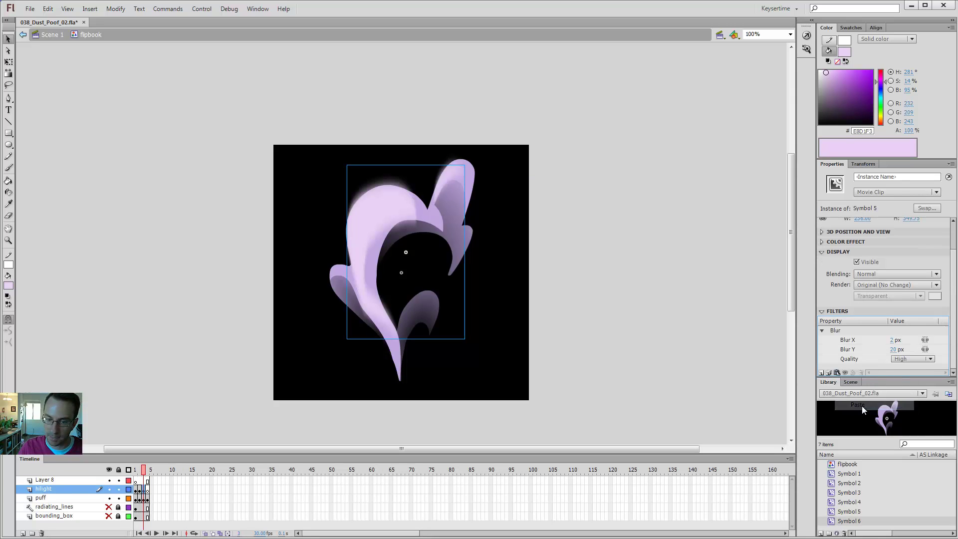
- Paste the same blur filter onto frame 3's puff symbol and deselect it to check the look
left_click(459, 229)
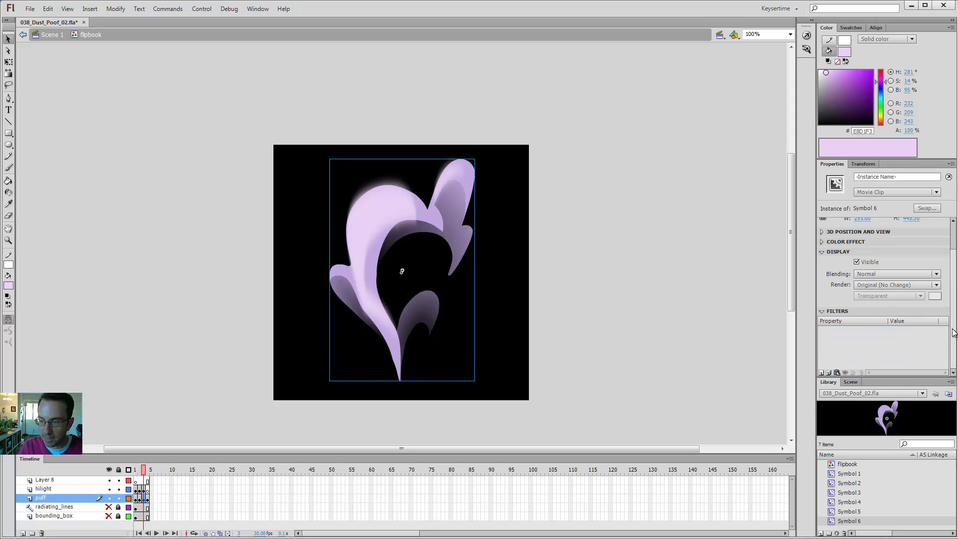
left_click(837, 373)
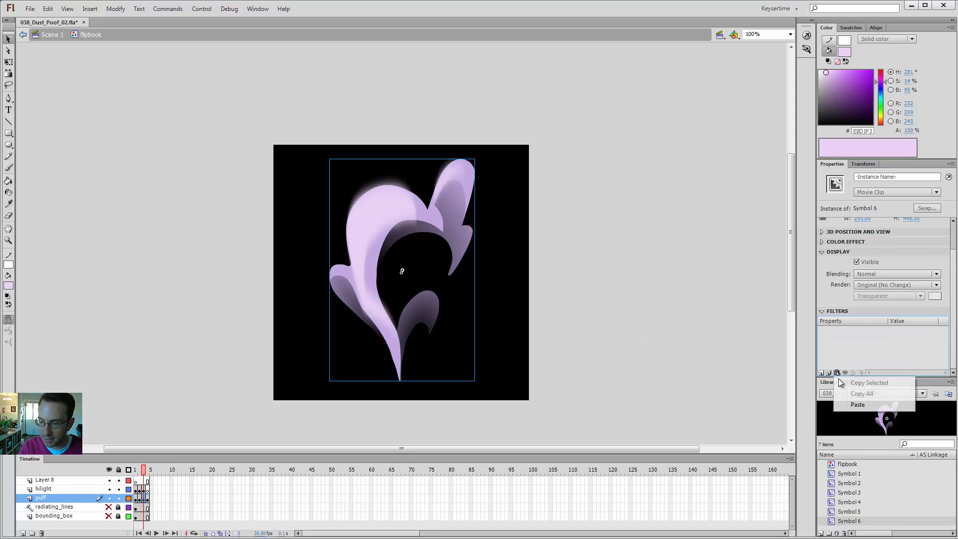
left_click(858, 405)
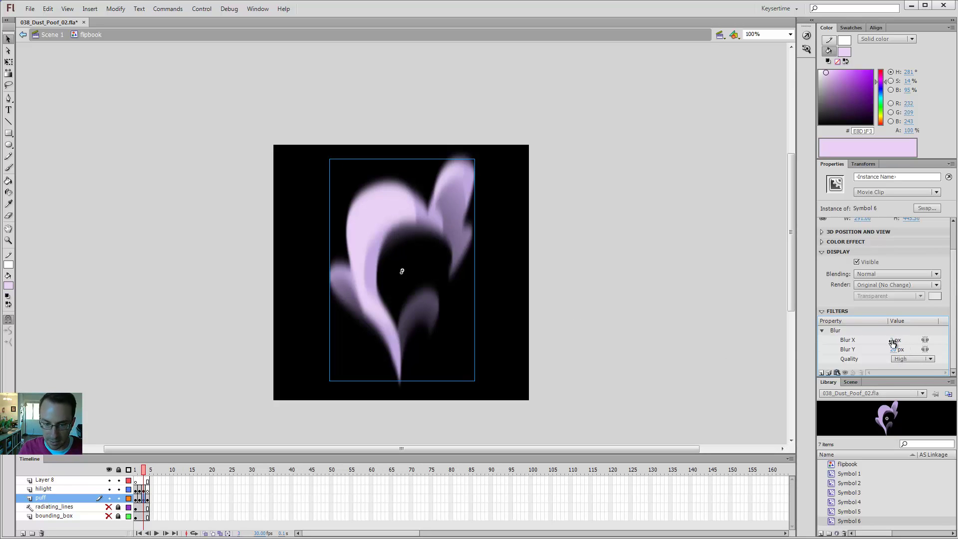
left_click(548, 267)
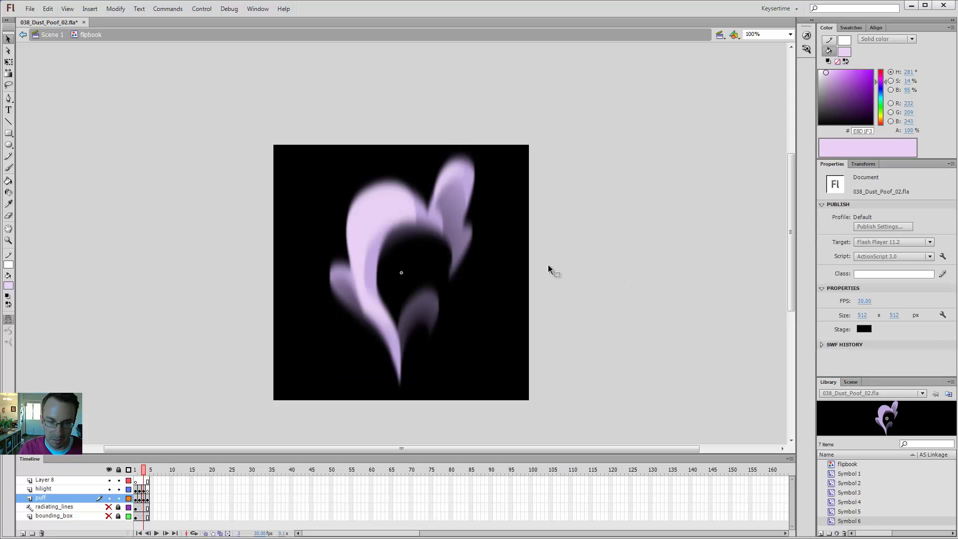
- Set the puff symbol's Blur Y to 40 px
left_click(451, 227)
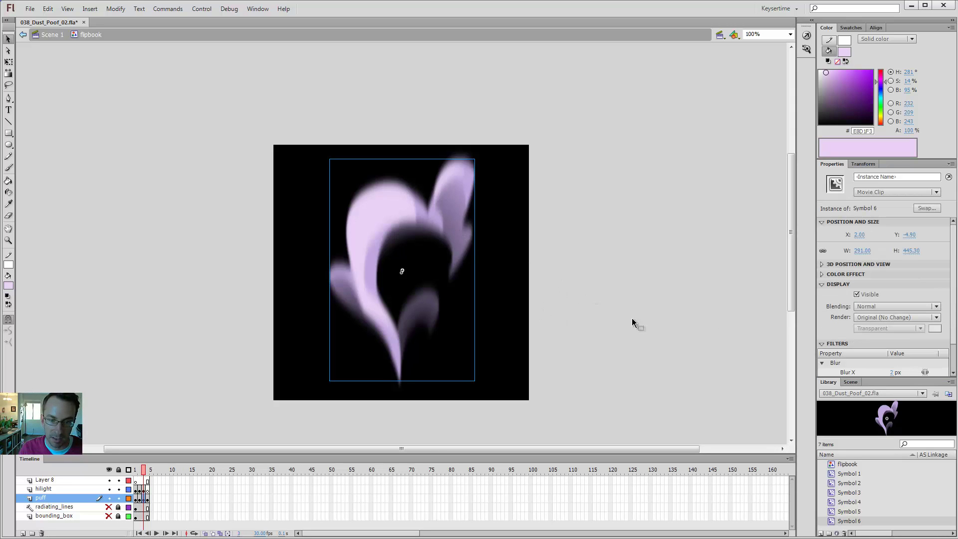
scroll(888, 329, "down", 2)
left_click(894, 349)
key("Return")
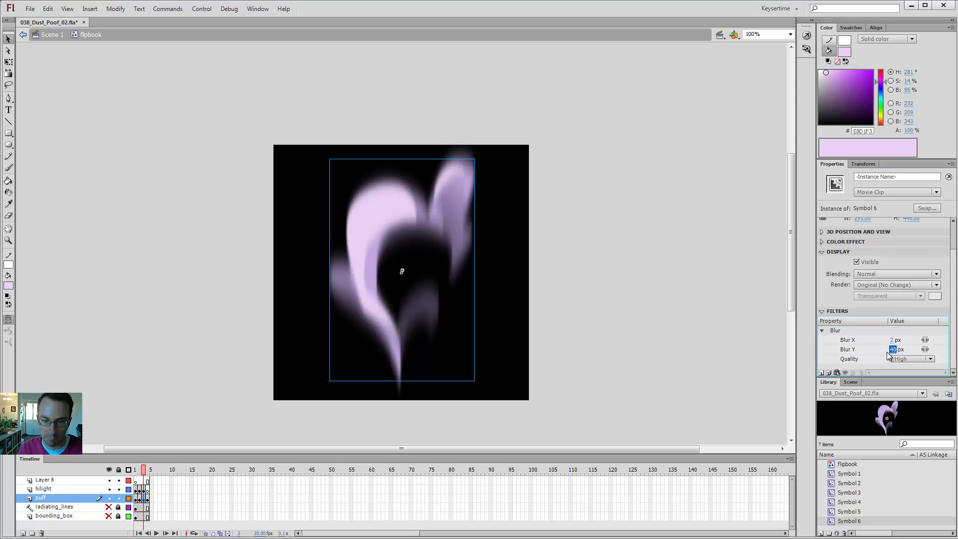
left_click(595, 172)
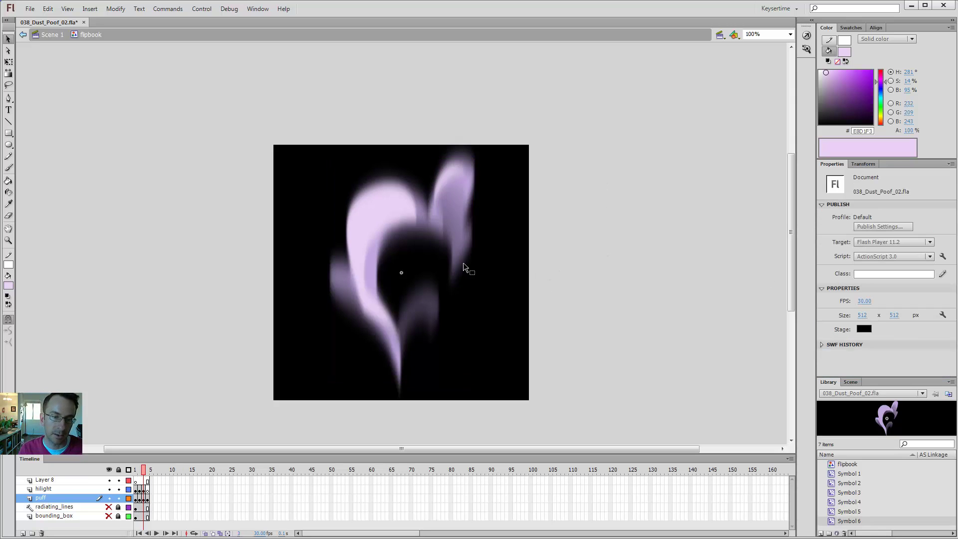
- Set the puff symbol's Blur X to 10 px
left_click(334, 278)
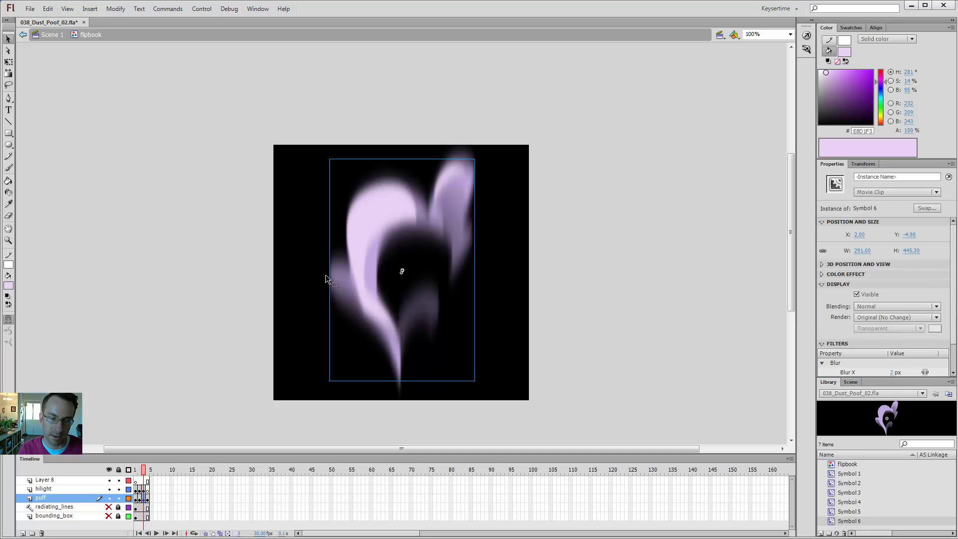
left_click(317, 294)
left_click(332, 276)
scroll(950, 324, "down", 2)
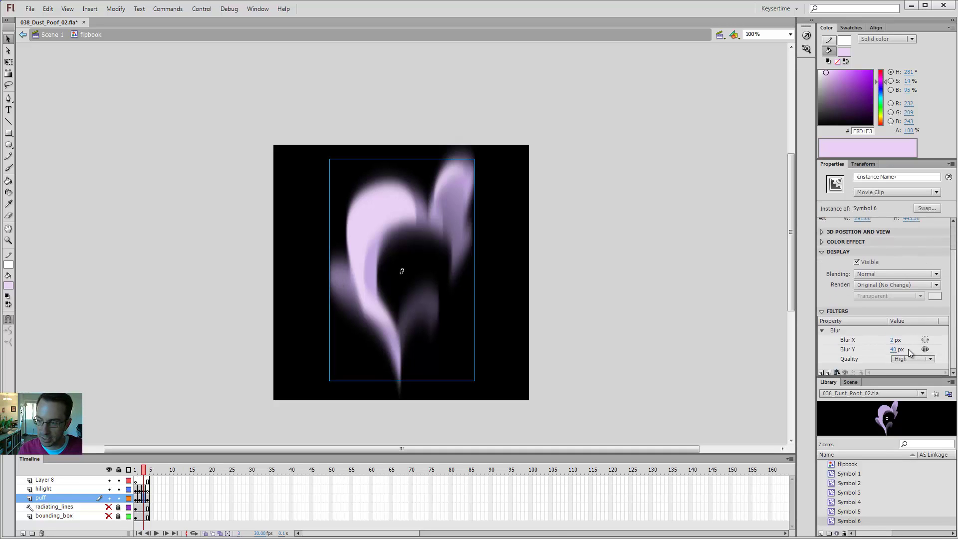
left_click(893, 340)
key("Return")
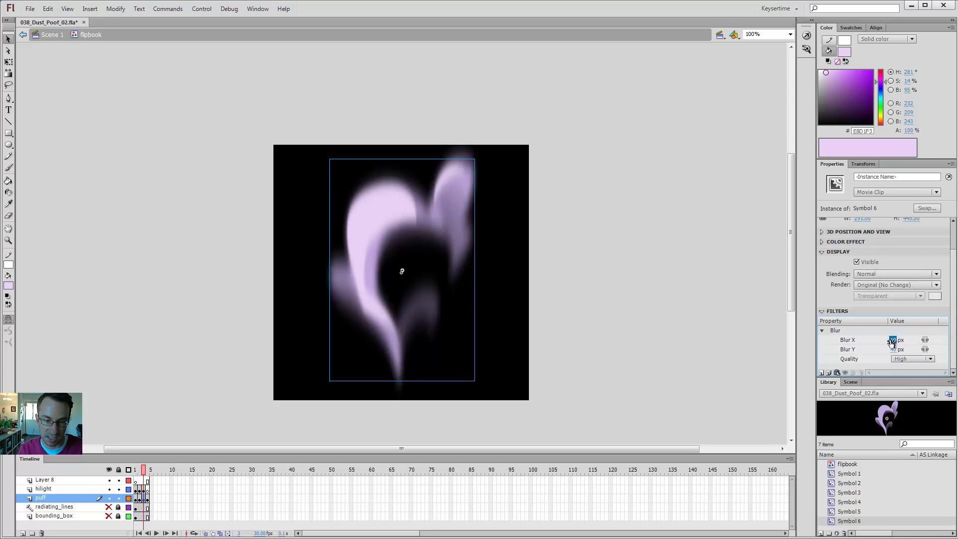
left_click(650, 244)
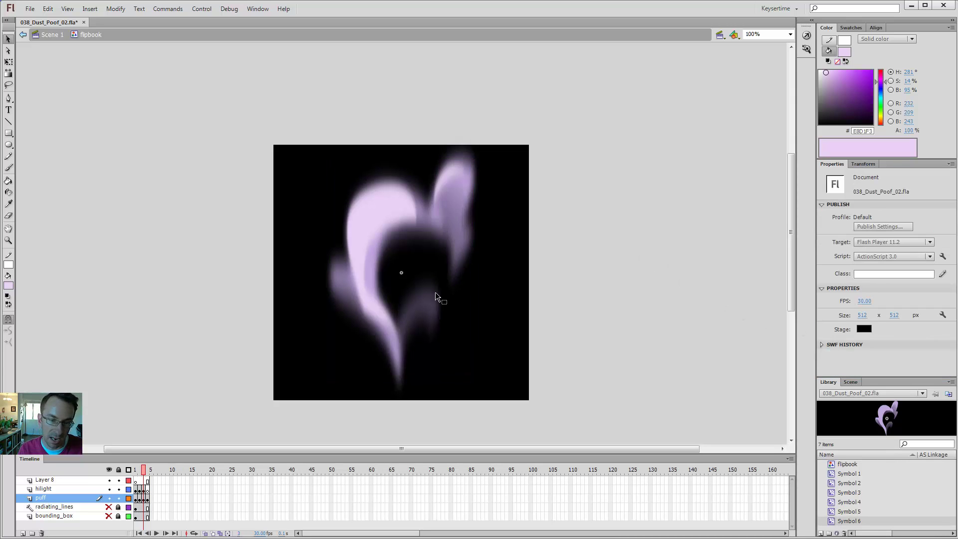
- Set the puff symbol's Blur Y to 20 px
left_click(337, 282)
scroll(893, 329, "down", 2)
left_click(894, 349)
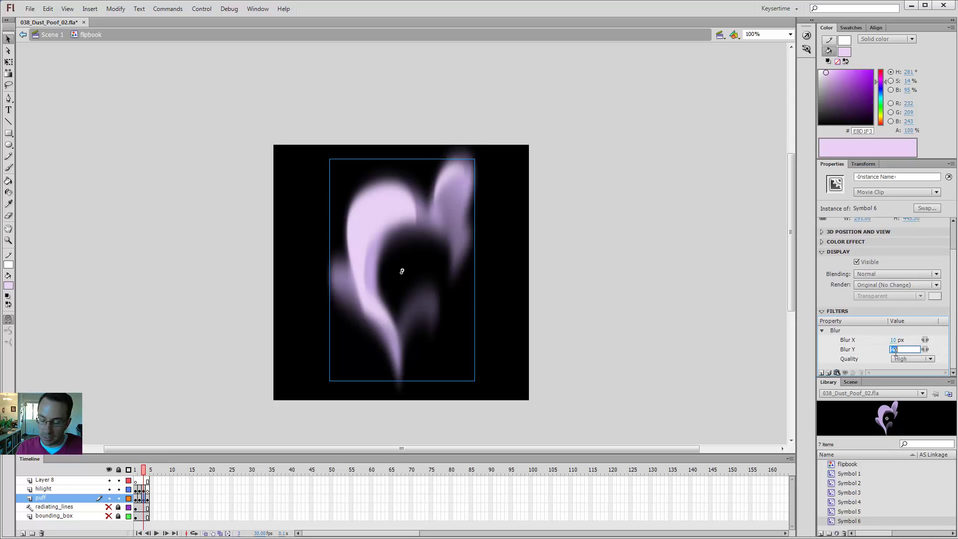
type("20")
key("Return")
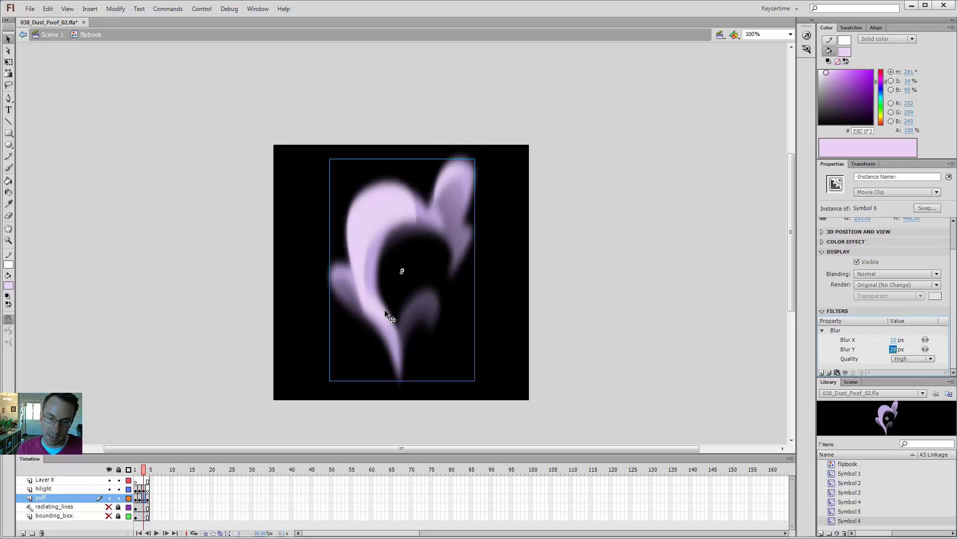
left_click(468, 266)
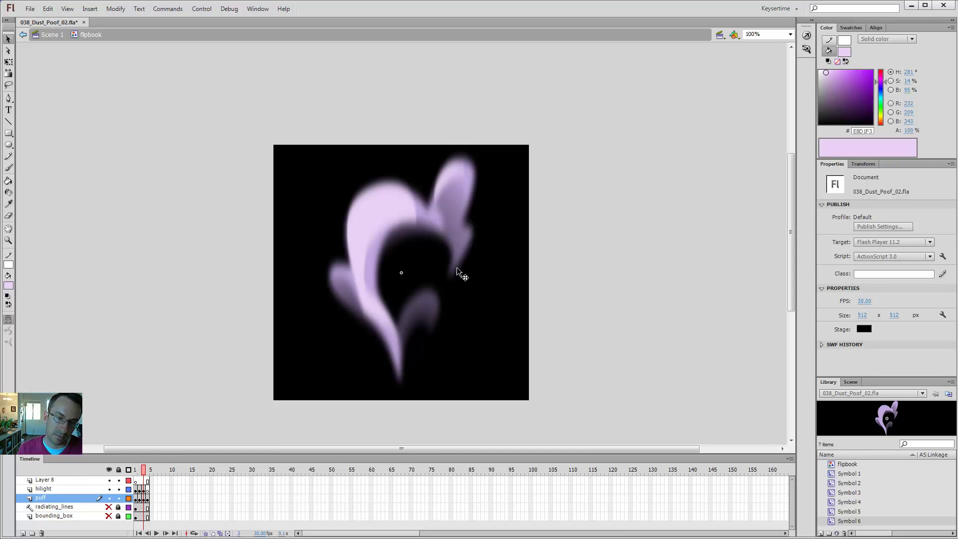
- Show the radiating_lines layer and insert blank keyframes at frames 3 and 4 of Layer 8
left_click(109, 507)
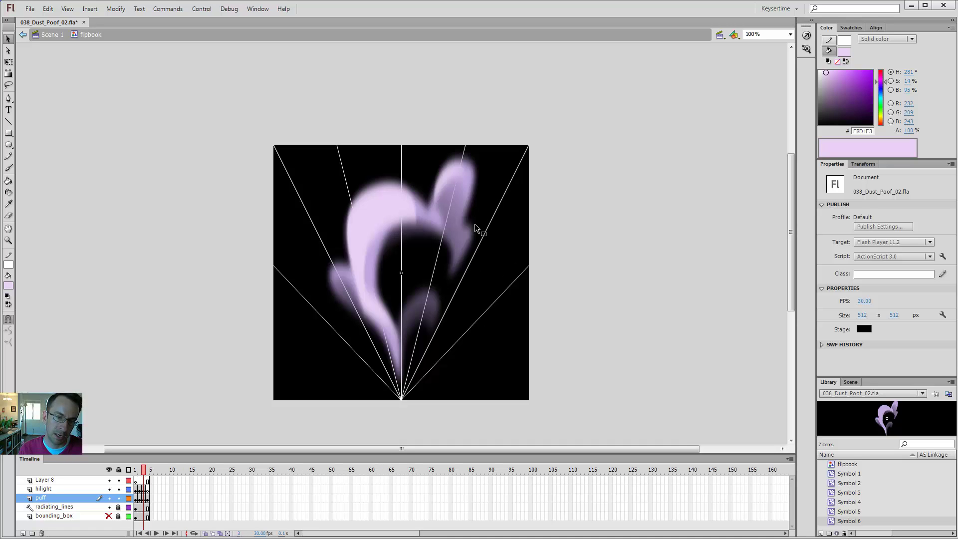
left_click(119, 507)
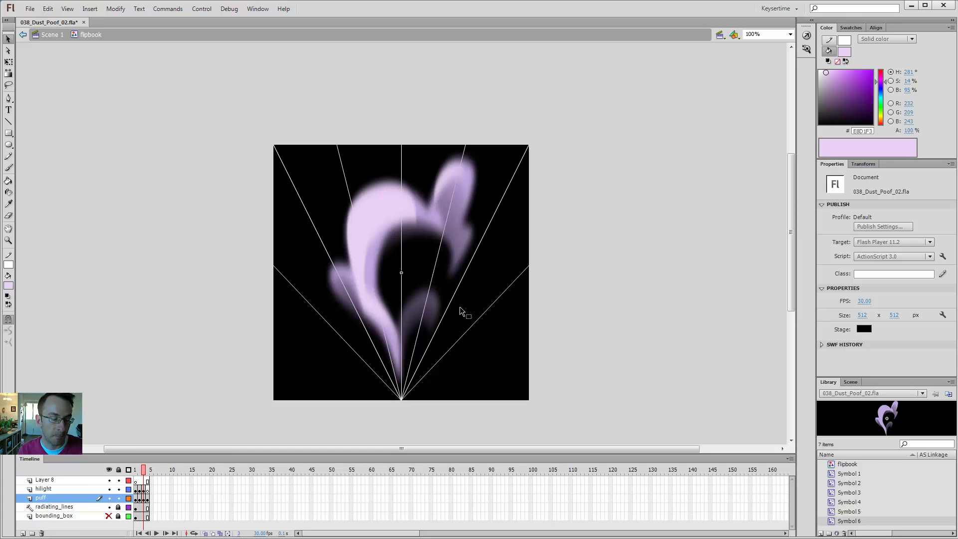
left_click(144, 482)
key("F7")
left_click(147, 482)
key("F7")
left_click(144, 483)
left_click(427, 255)
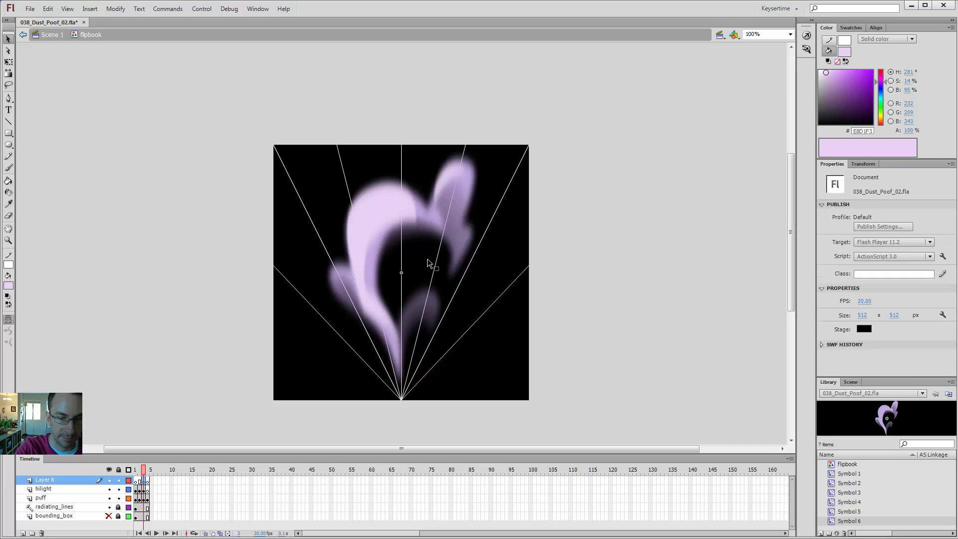
- Sample the solid purple fill, C1A8E0, from inside frame 3's puff symbol and return to frame 3 of Layer 8
double_click(463, 246)
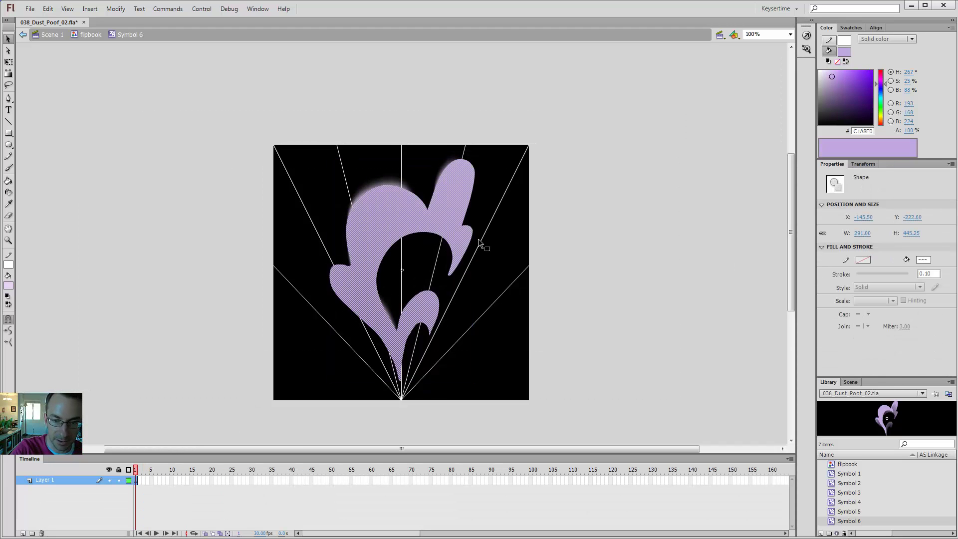
left_click(475, 241)
key("i")
left_click(440, 221)
key("v")
double_click(478, 242)
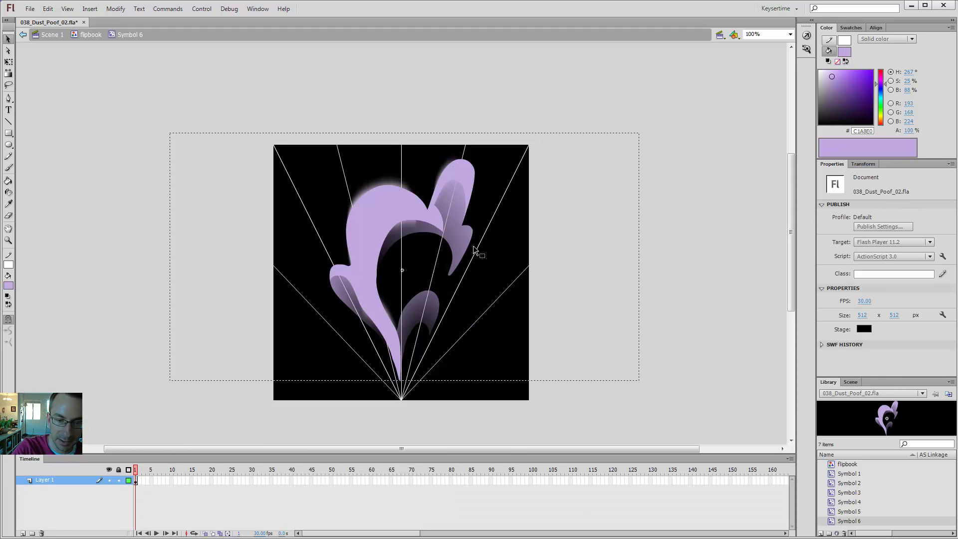
left_click(143, 481)
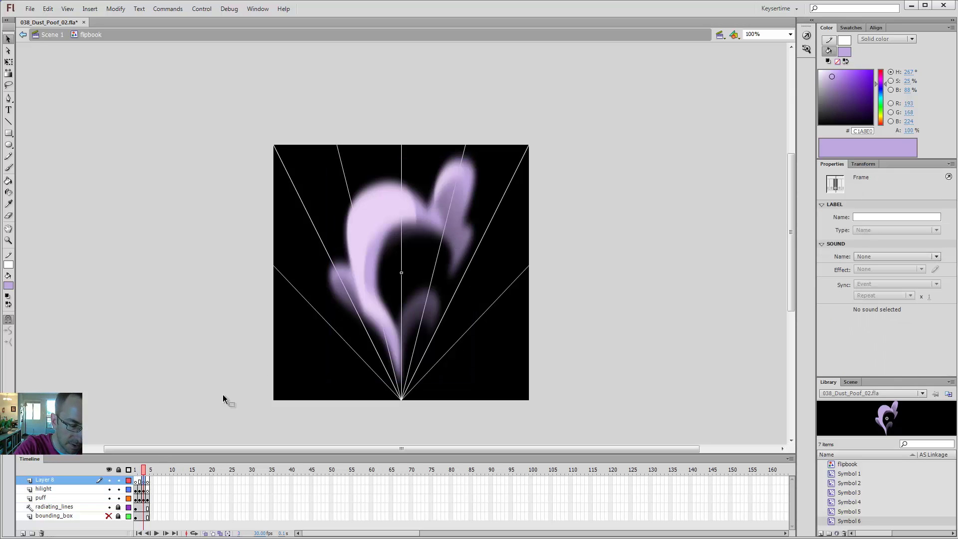
- Paint a filled C1A8E0 shape over the small lower-right lobe on Layer 8 and trim its inner edge with the Eraser
key("z")
left_click(463, 247)
key("b")
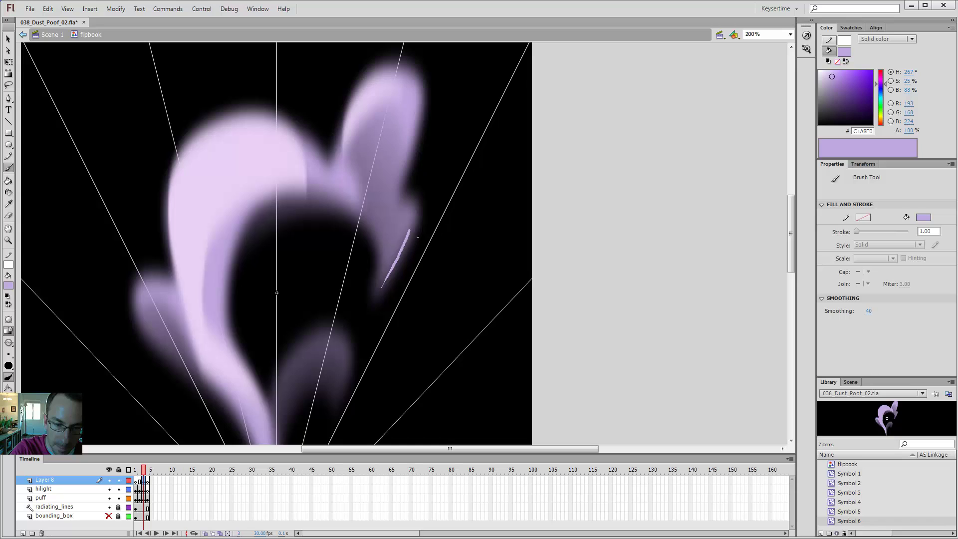
left_click_drag(410, 219, 399, 220)
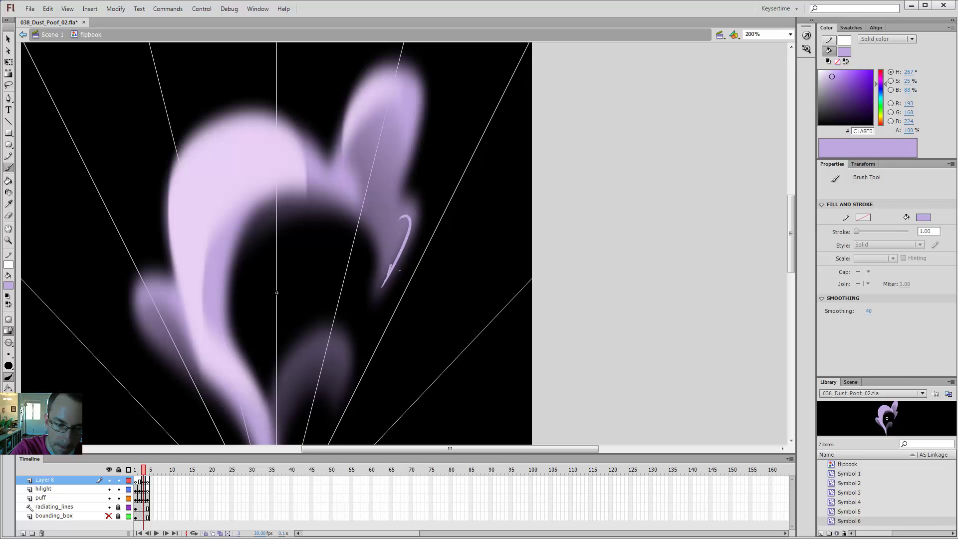
mouse_move(412, 232)
left_mouse_down()
mouse_move(395, 263)
mouse_move(387, 243)
left_mouse_up()
key("k")
left_click(400, 229)
key("e")
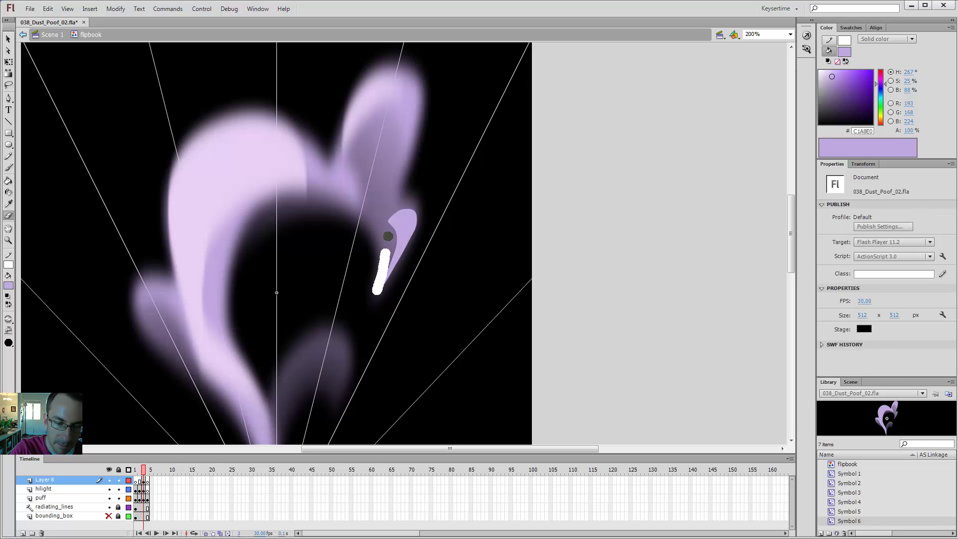
- Convert the painted lobe shape to a movie clip symbol and open the list of filters that can be added
key("v")
left_click(406, 227)
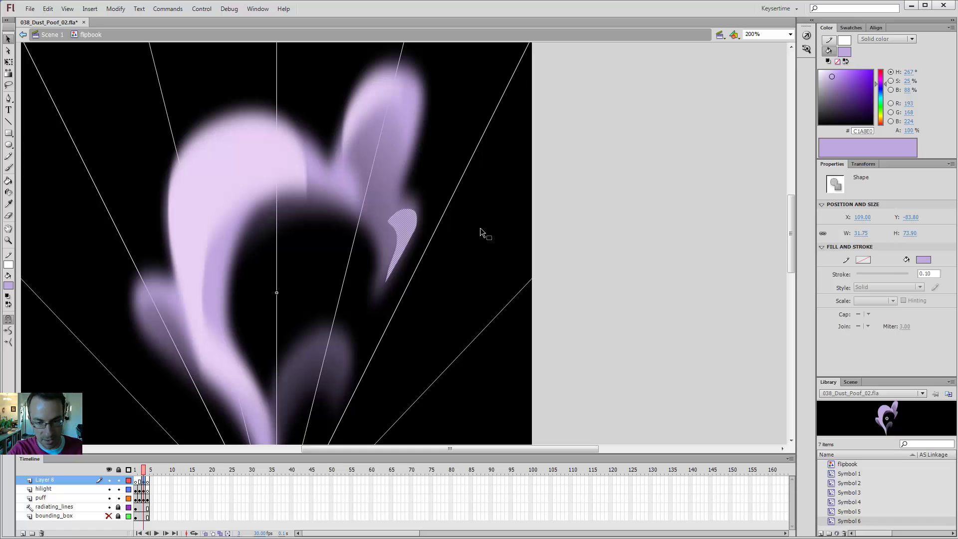
key("F8")
key("Return")
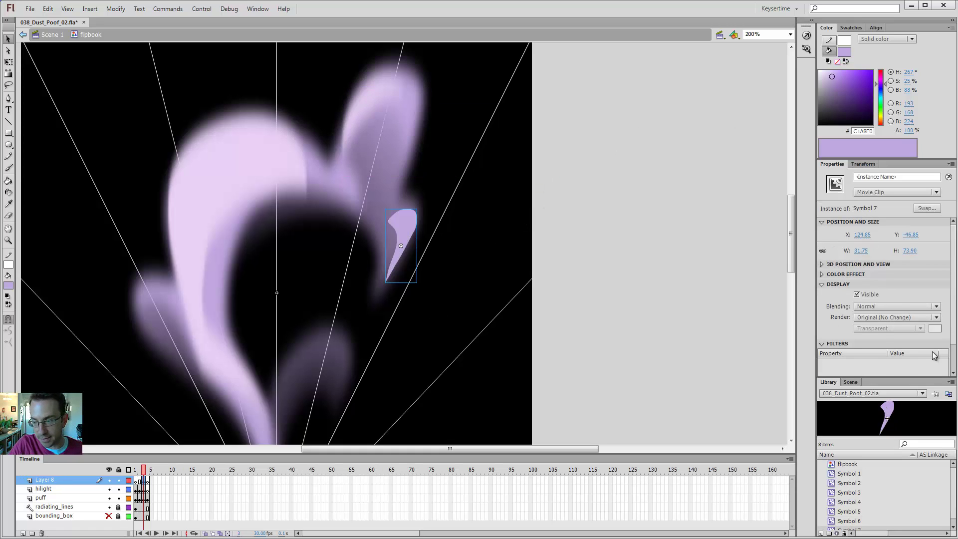
scroll(864, 356, "down", 2)
left_click(822, 373)
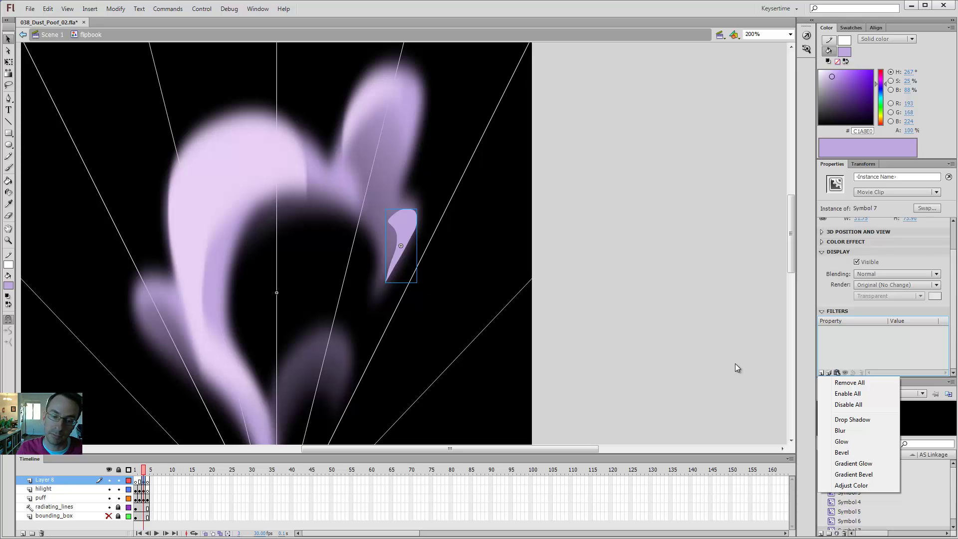
- Edit the new lobe symbol and rotate its shape counterclockwise with Free Transform until it stands roughly vertical, with snapping turned off
left_click(406, 228)
double_click(407, 228)
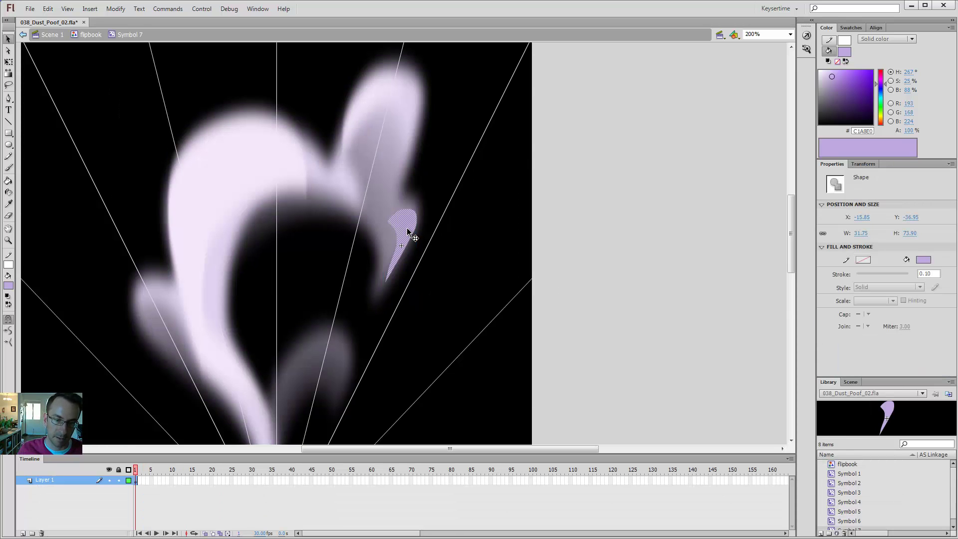
left_click(430, 263)
left_click(404, 220)
key("q")
left_click_drag(426, 205, 410, 200)
key("v")
key("q")
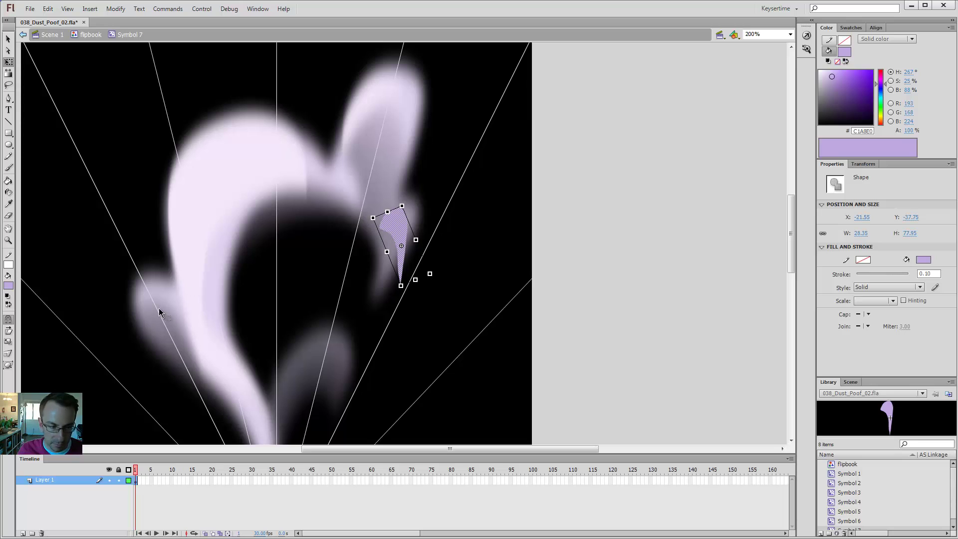
left_click(8, 321)
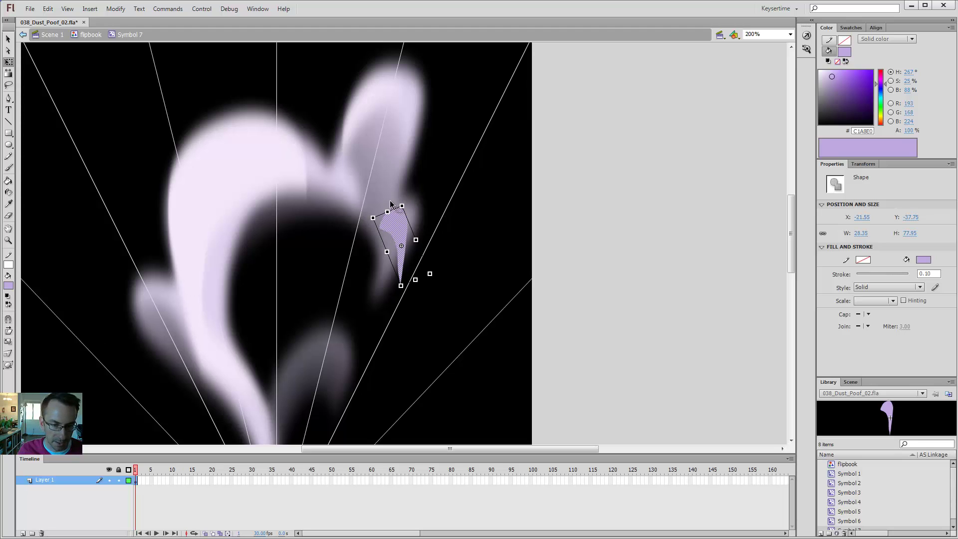
left_click_drag(404, 200, 400, 200)
- Return to the flipbook and rotate the lobe symbol instance clockwise to line up again with the lower-right lobe
double_click(427, 185)
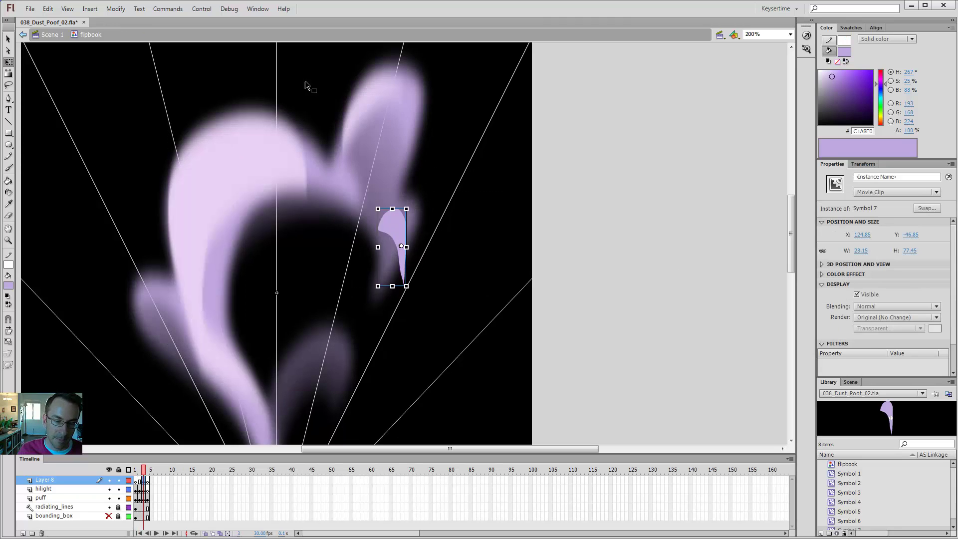
left_click_drag(410, 204, 424, 209)
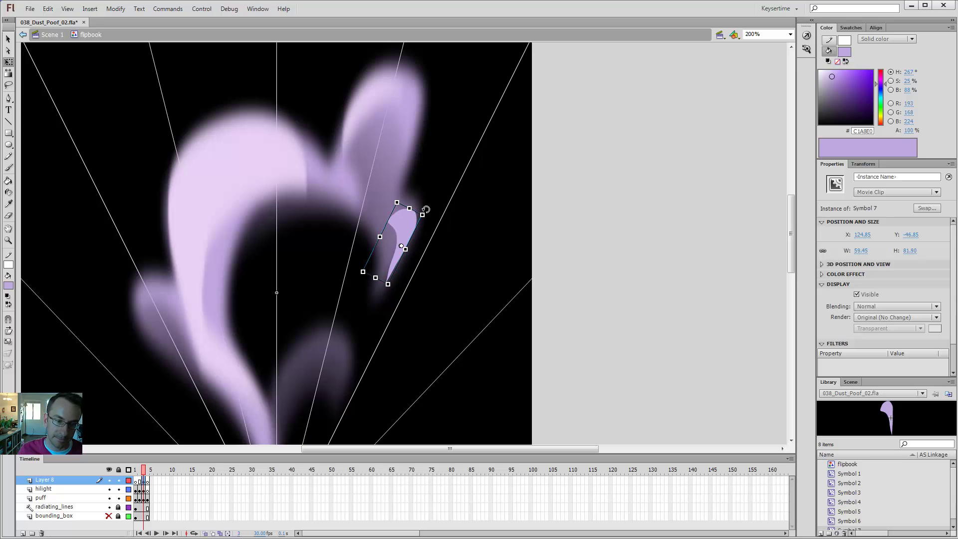
- Convert the small lower-right lobe's shape inside its symbol into a nested movie clip with the default name
key("v")
left_click(427, 244)
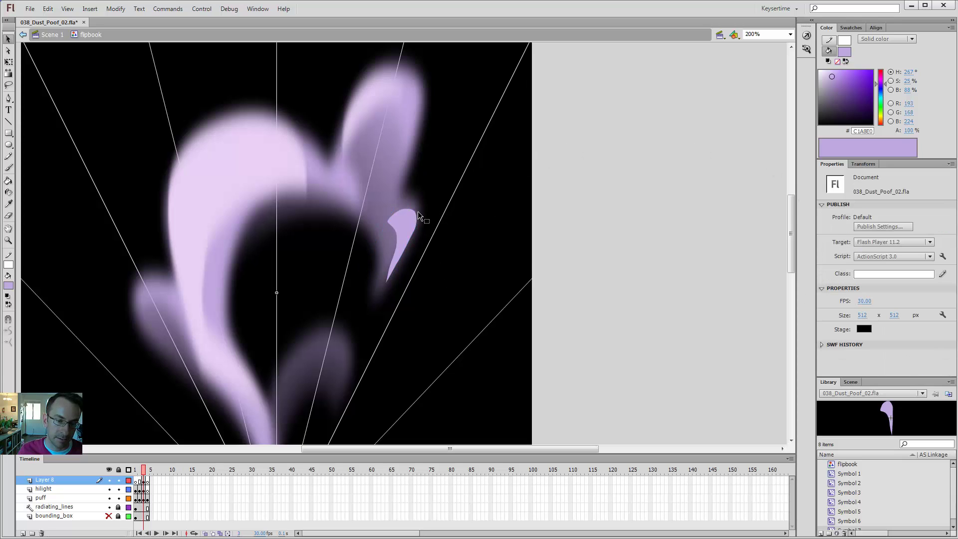
double_click(404, 232)
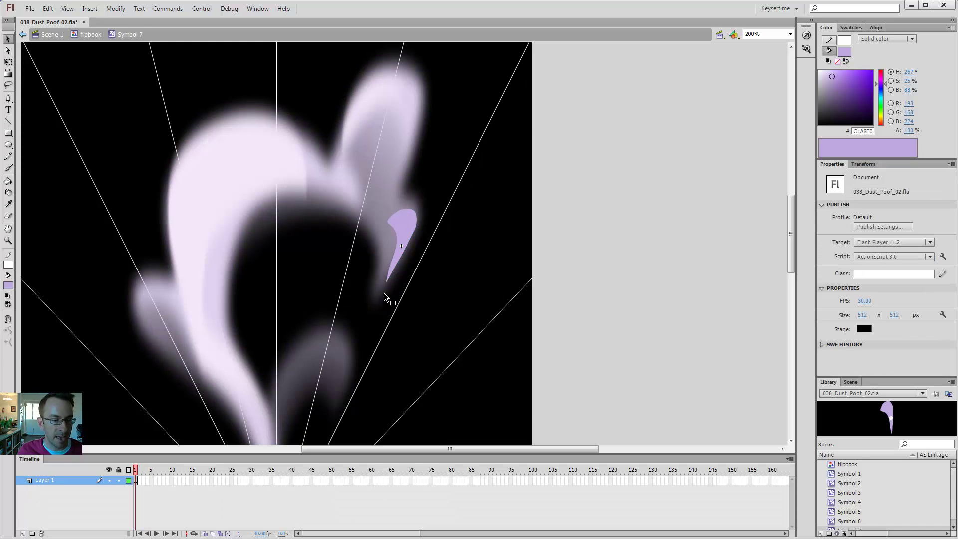
left_click(412, 231)
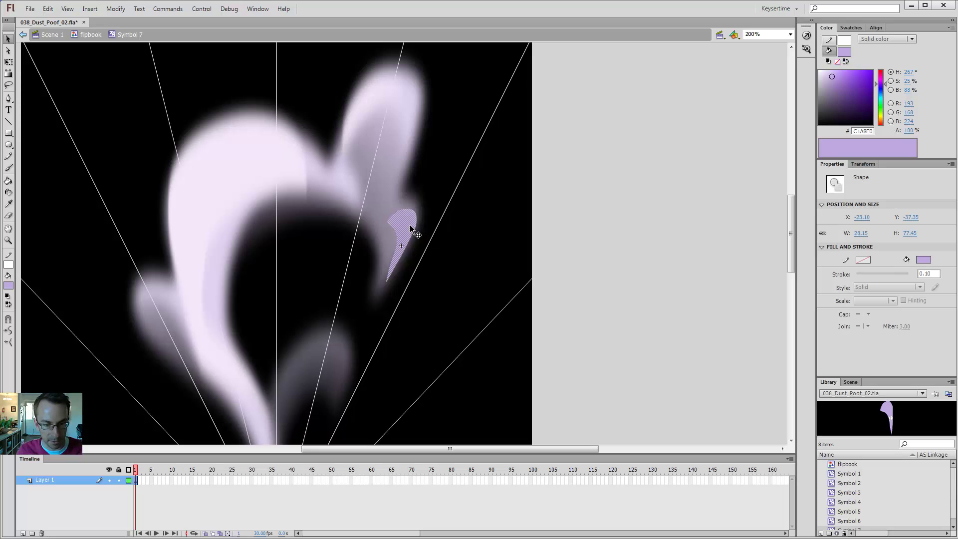
key("F8")
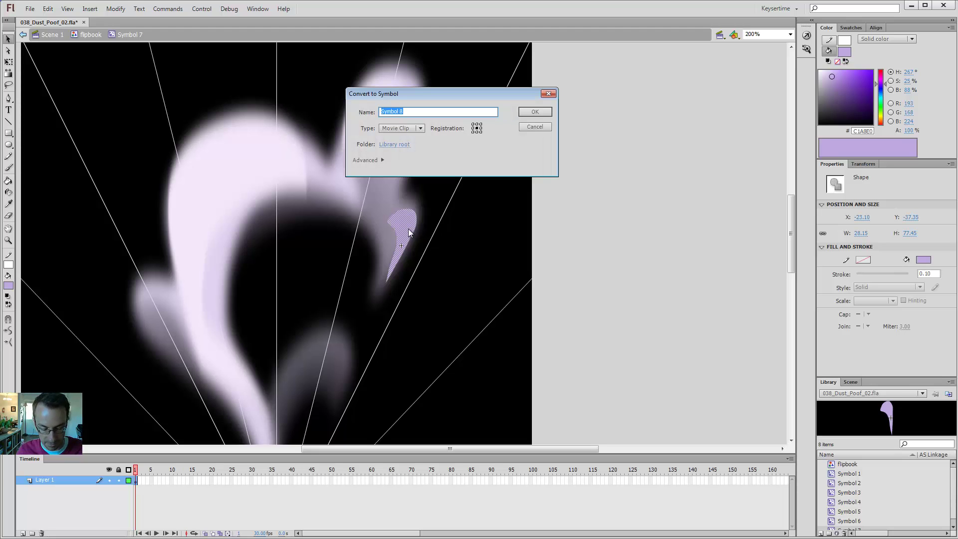
key("Return")
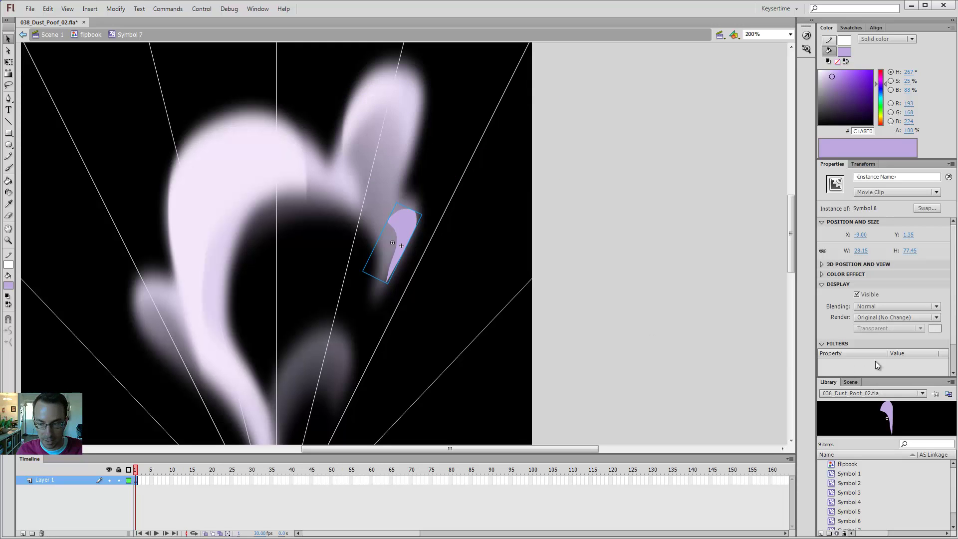
- Add a Blur filter to the nested lobe movie clip
scroll(878, 324, "down", 2)
left_click(838, 372)
left_click(857, 404)
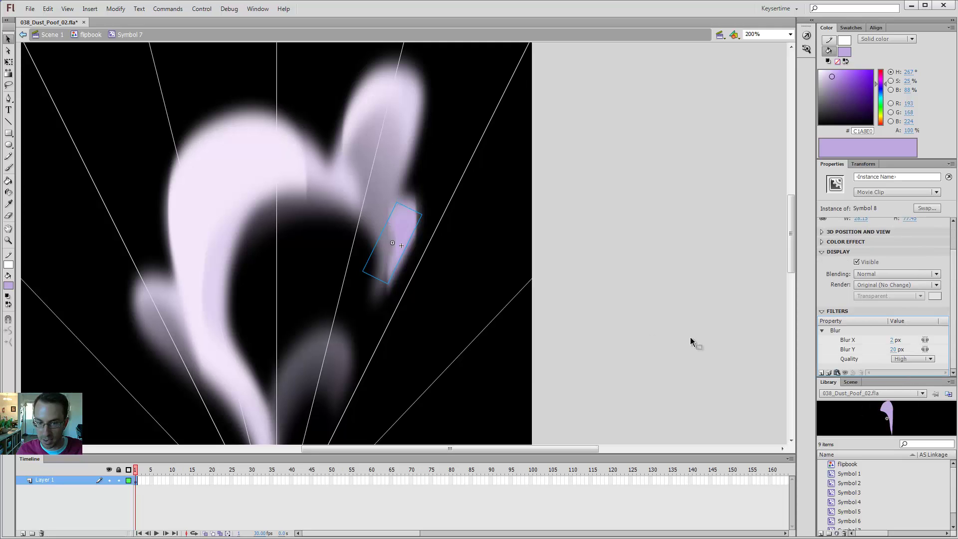
left_click(465, 291)
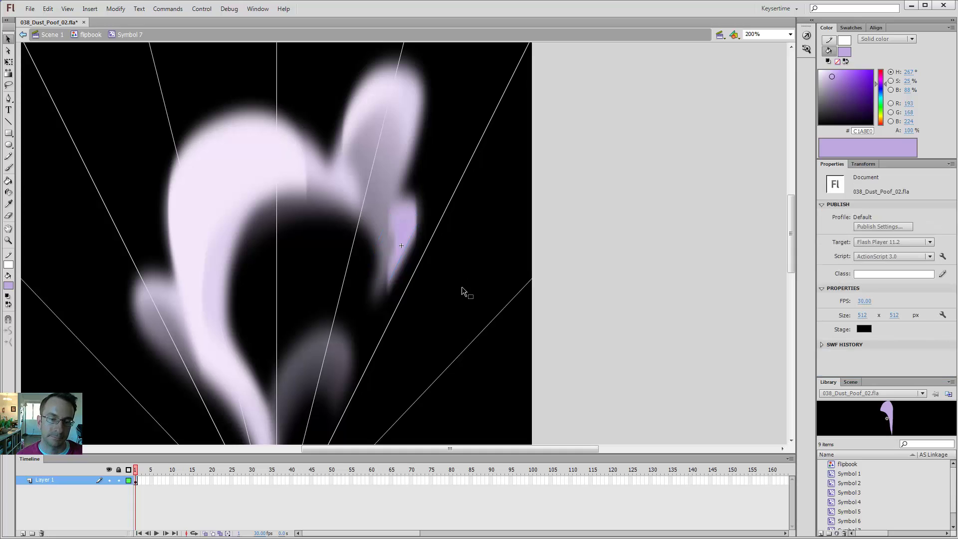
left_click(411, 222)
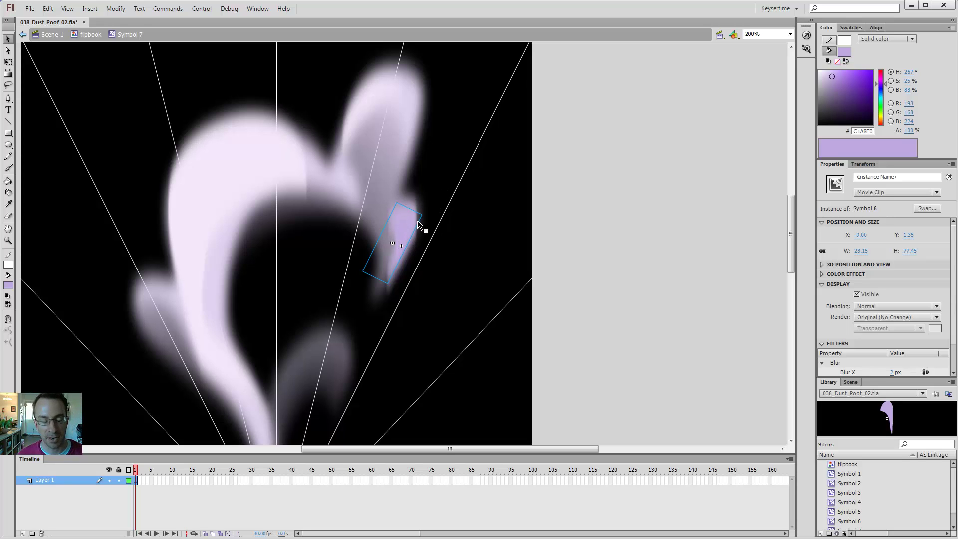
key("q")
left_click_drag(427, 209, 435, 242)
left_click_drag(396, 211, 413, 269)
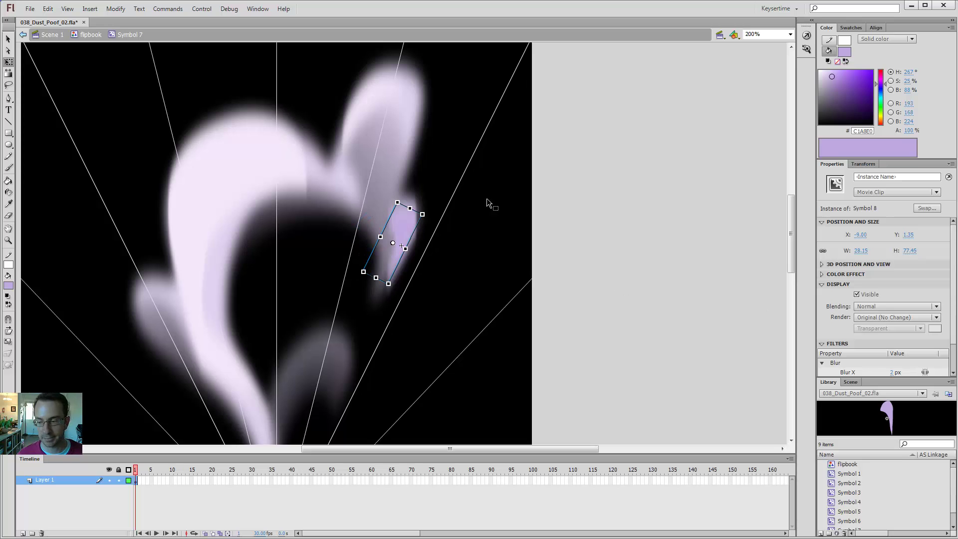
left_click(452, 242)
left_click(400, 239)
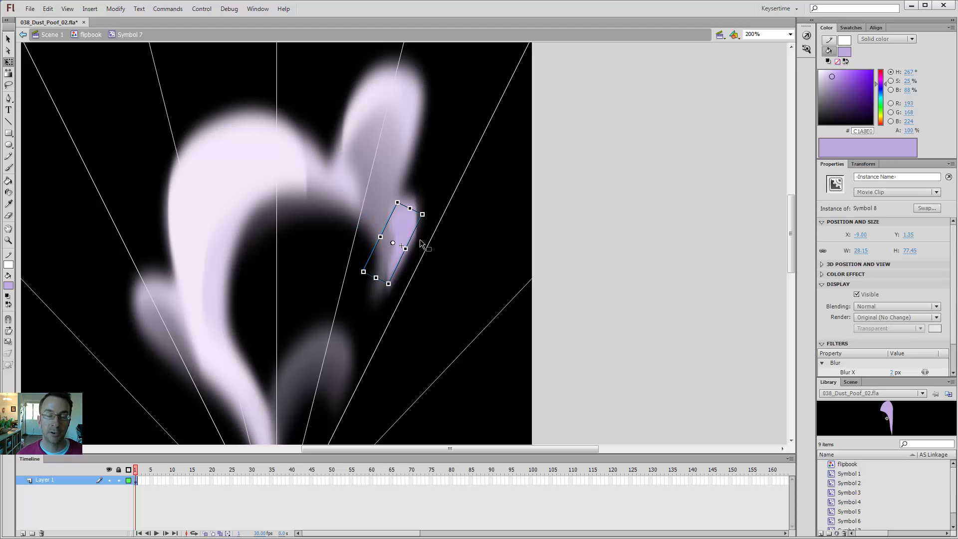
scroll(954, 333, "down", 1)
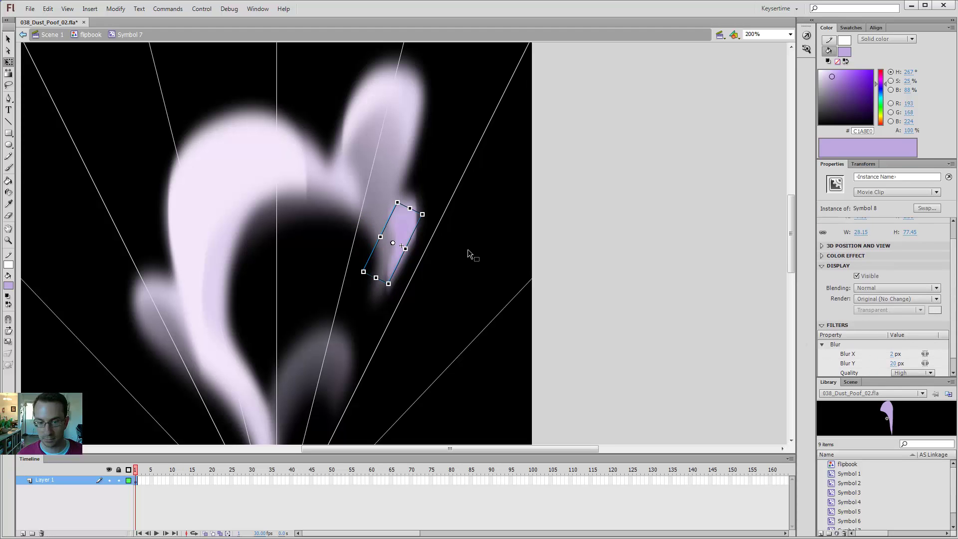
- Return to the flipbook and delete the blurred lobe symbol instance from the lower-right lobe
left_click(468, 249)
double_click(468, 249)
left_click(475, 240)
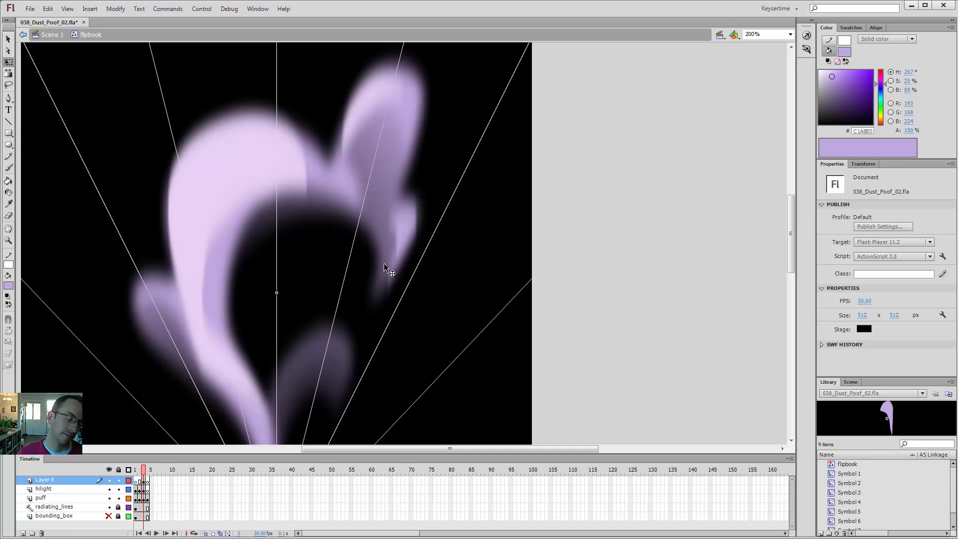
left_click(406, 238)
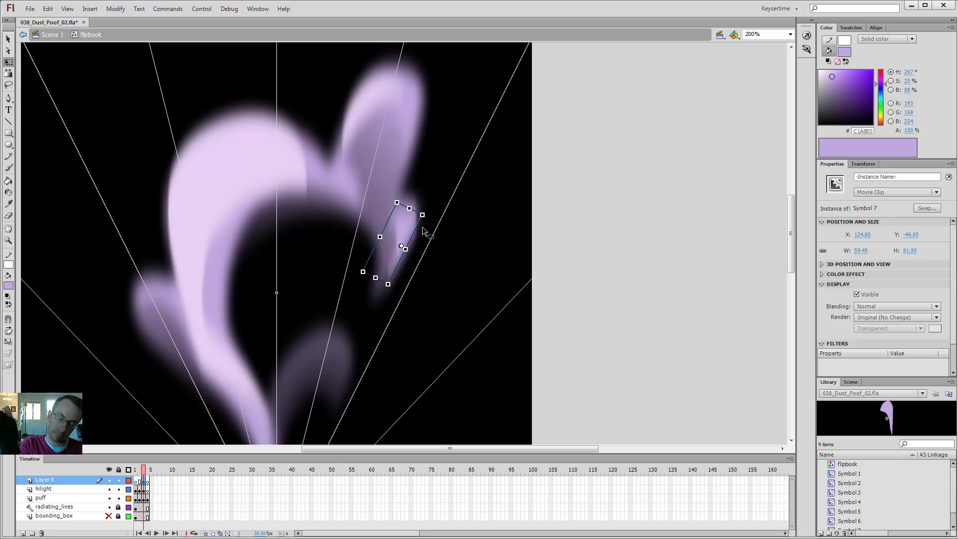
left_click(423, 229)
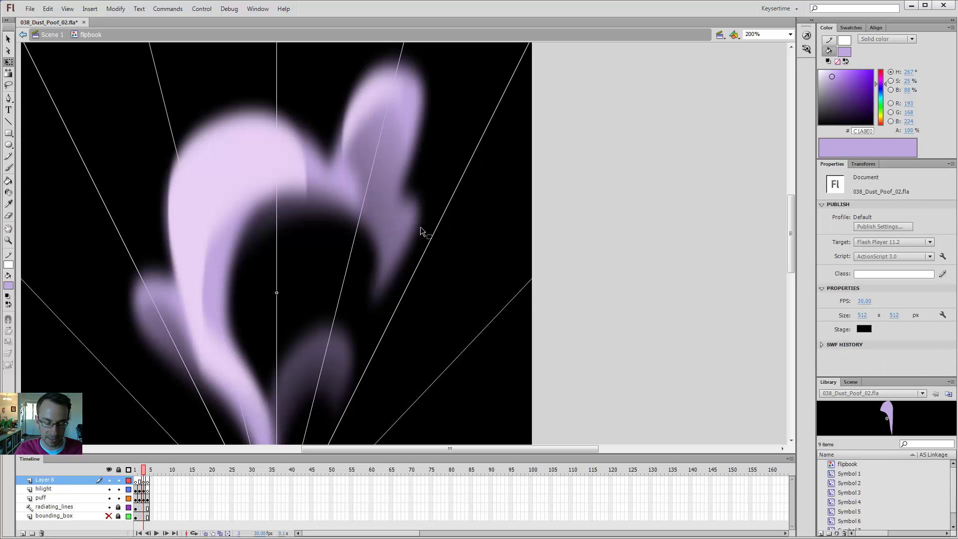
- Show the frame at 100% and hide the radiating_lines layer
key("ctrl+1")
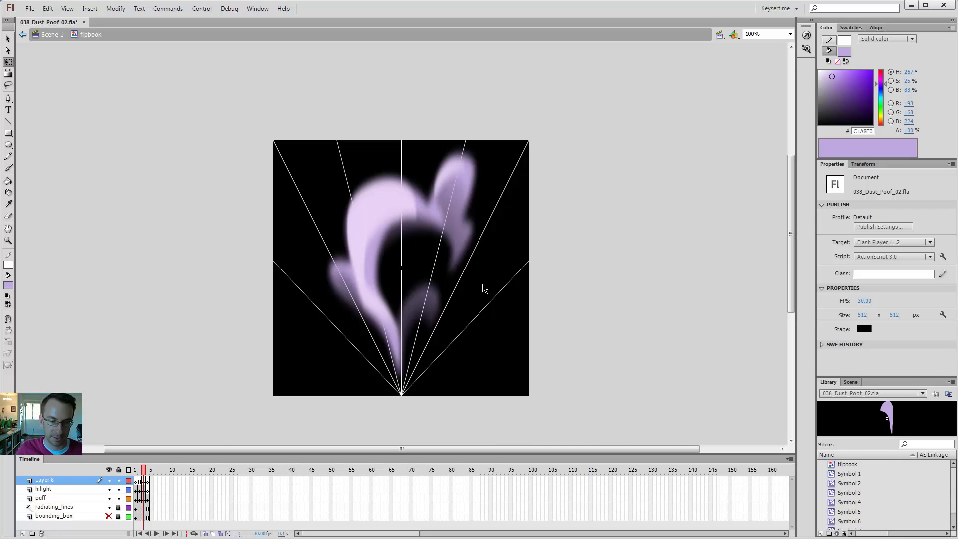
left_click(109, 508)
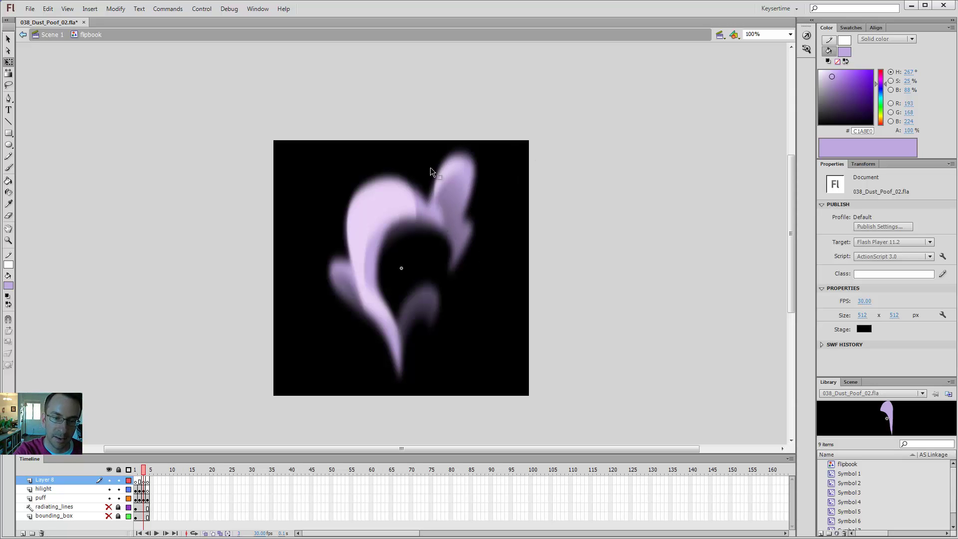
key("b")
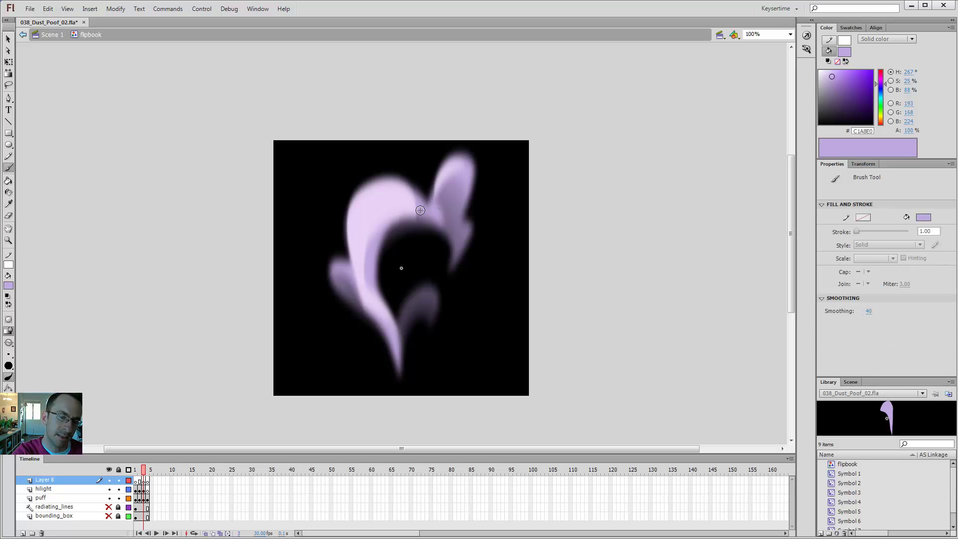
- Edit the highlight symbol on frame 3, reshape the large lobe's highlight to extend right over the arch, and return to the flipbook
key("z")
left_click(419, 208)
key("b")
key("v")
left_click(405, 243)
double_click(405, 243)
left_click(405, 219)
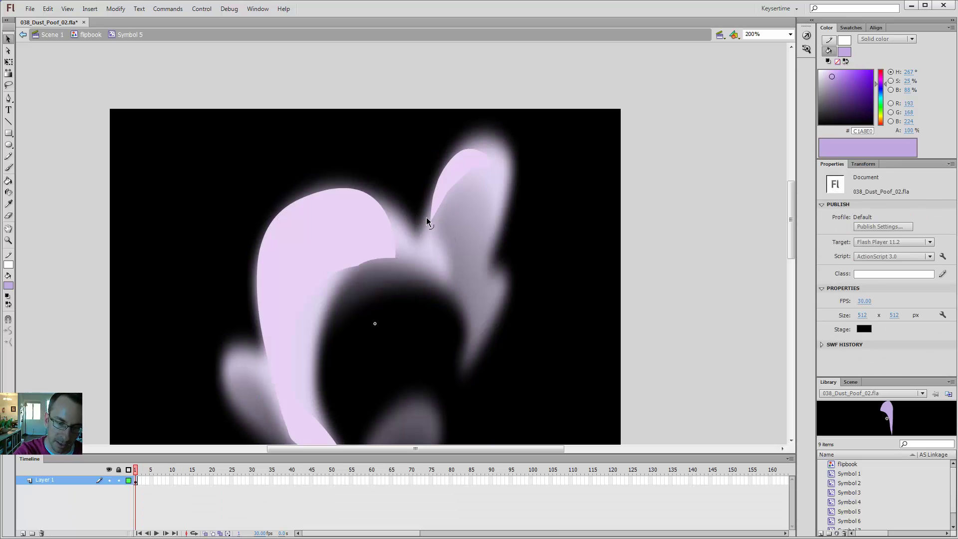
left_click_drag(397, 258, 357, 208)
mouse_move(411, 229)
left_mouse_down()
mouse_move(402, 224)
mouse_move(411, 225)
left_mouse_up()
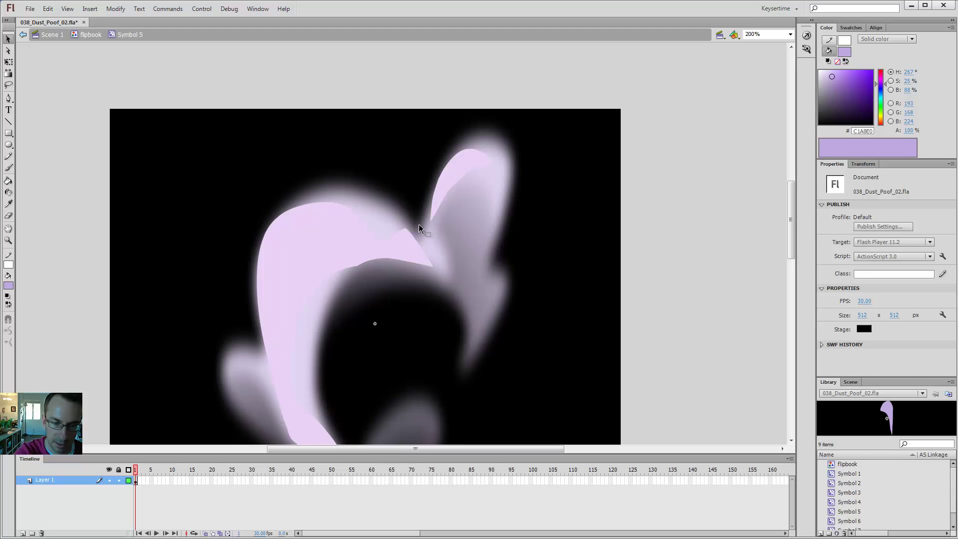
double_click(410, 190)
key("ctrl+1")
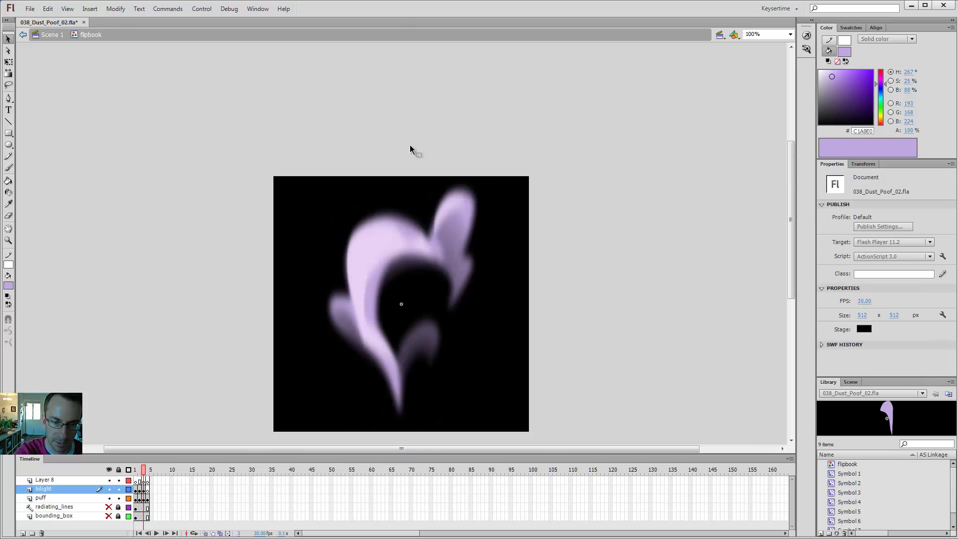
- Reopen the frame 3 highlight symbol, pull the large highlight's right end slightly further right, and return to the flipbook
key("z")
left_click(423, 207)
key("v")
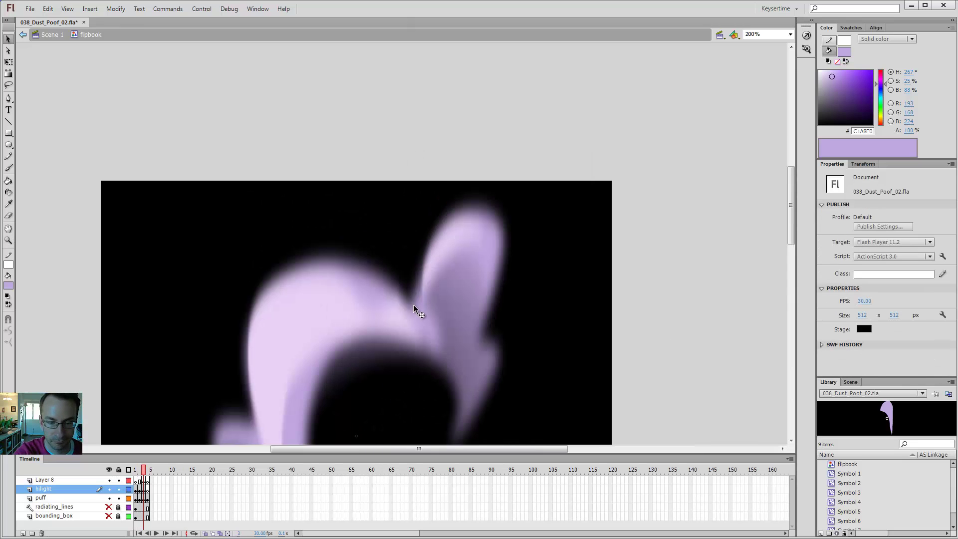
double_click(432, 347)
mouse_move(426, 339)
left_mouse_down()
mouse_move(437, 345)
mouse_move(433, 328)
mouse_move(441, 338)
left_mouse_up()
double_click(401, 254)
left_click(402, 183)
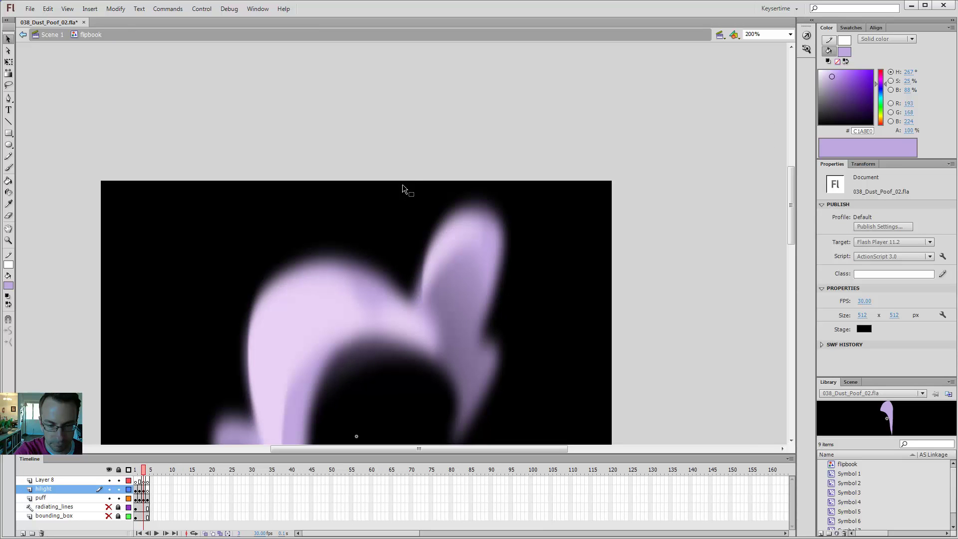
- Sample the highlight colour E8D1F3 from frame 3 as the fill colour and go to frame 4
key("ctrl+1")
key("ctrl+minus")
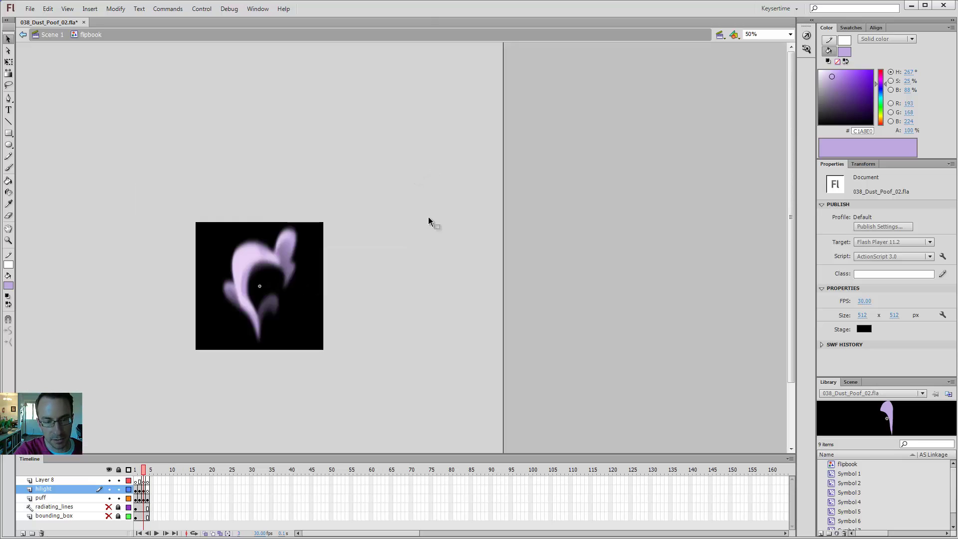
key("z")
left_click(275, 243)
key("v")
key("period")
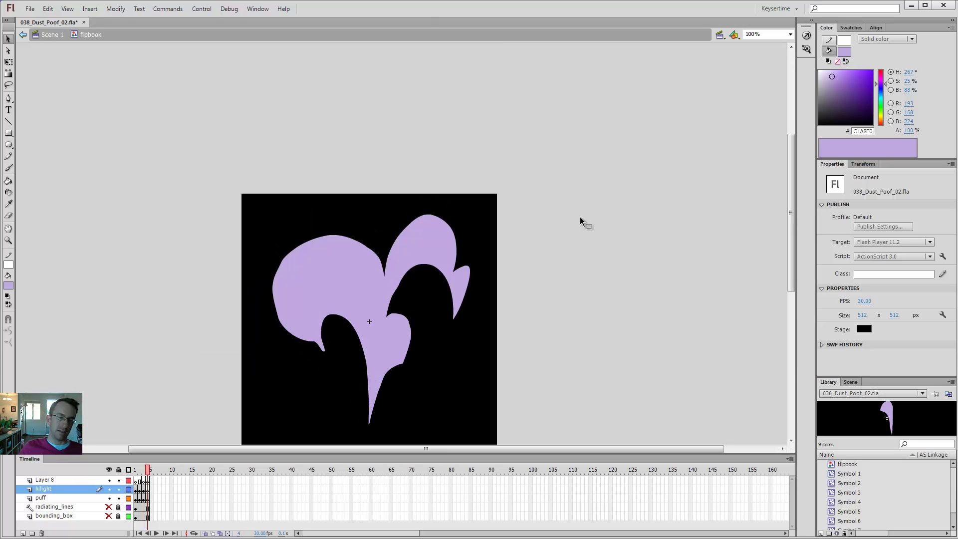
key("b")
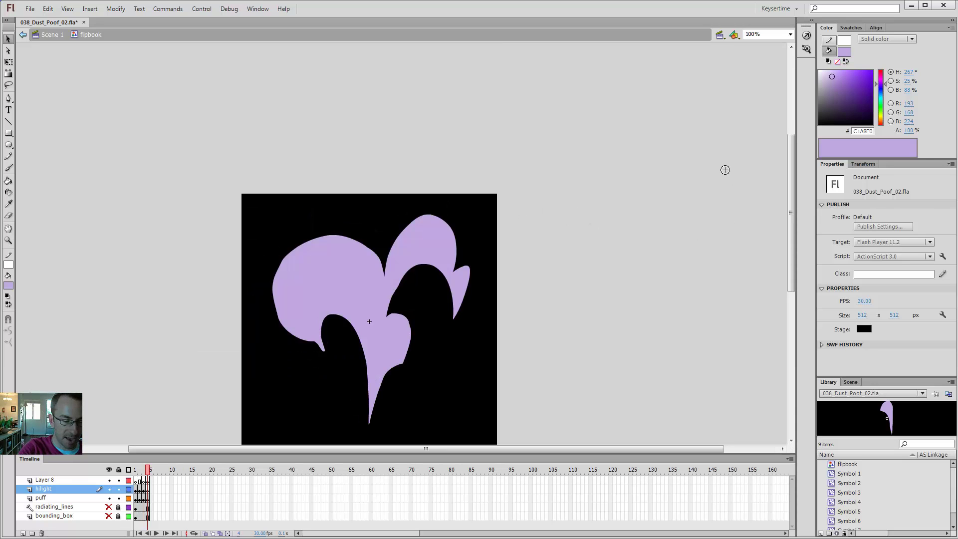
key("comma")
key("i")
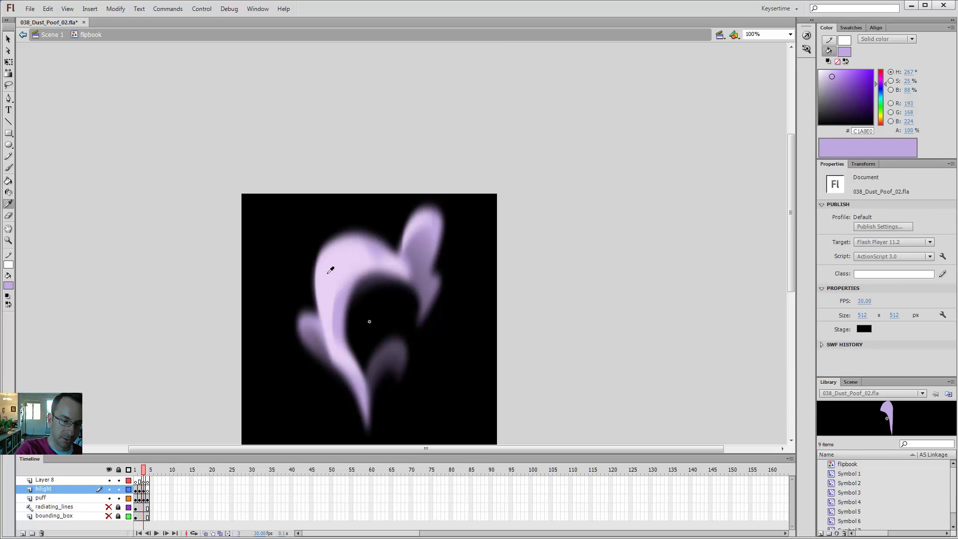
left_click(327, 272)
key("period")
key("b")
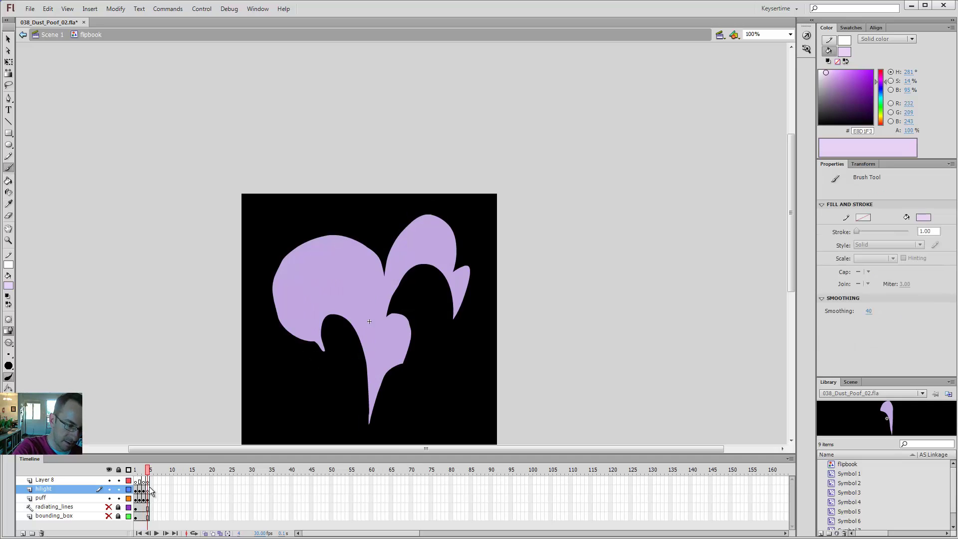
- Lock the puff layer and draw a Pencil contour on the hilight layer from the tail tip around inside the large left lobe
key("y")
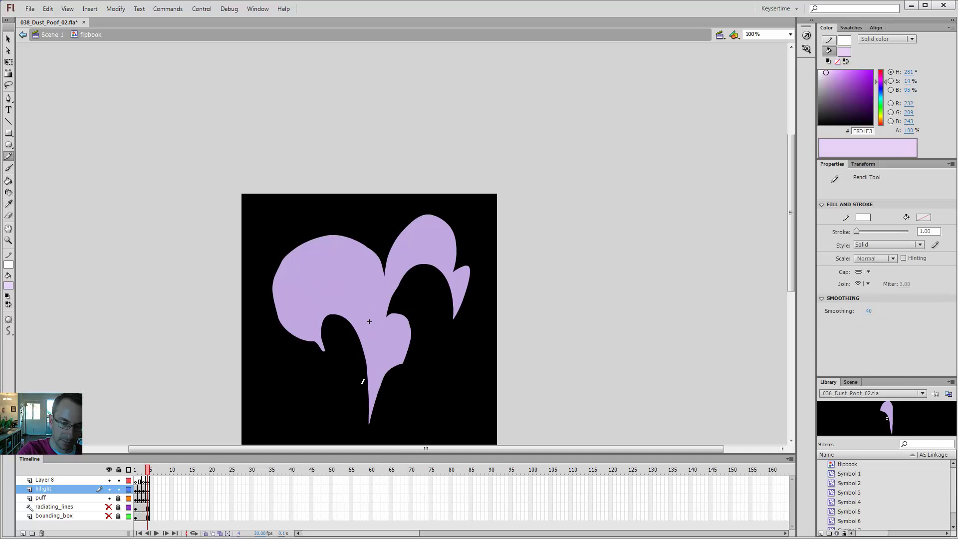
left_click_drag(369, 413, 380, 364)
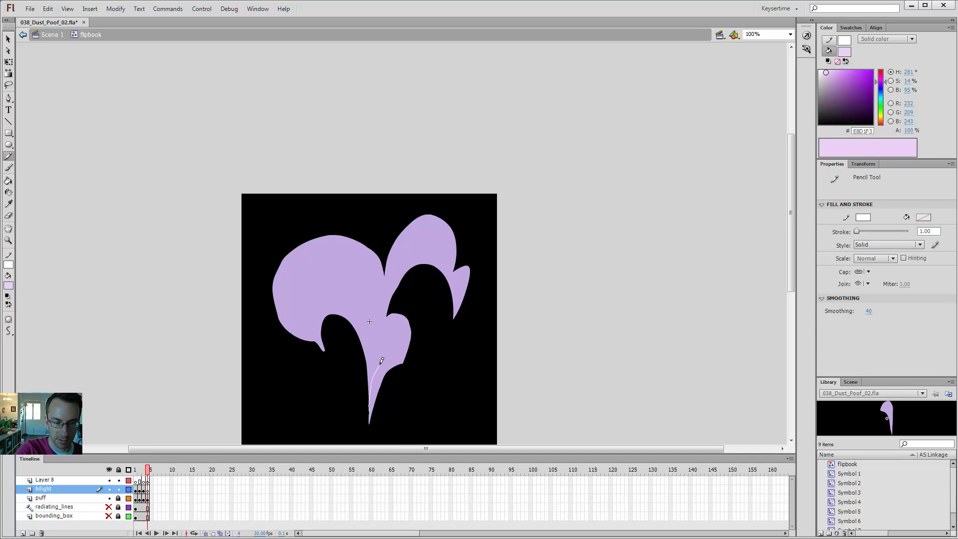
mouse_move(379, 322)
left_mouse_down()
mouse_move(364, 268)
mouse_move(333, 248)
mouse_move(300, 261)
mouse_move(290, 298)
mouse_move(324, 362)
left_mouse_up()
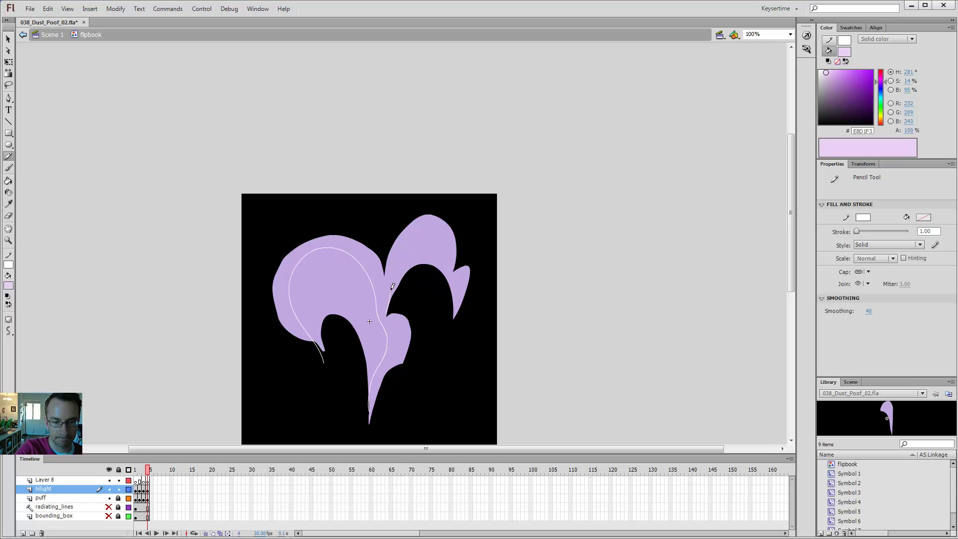
- Undo the last stroke and pencil a highlight contour inside the upper-right lobe, ending at the notch beside the small lobe
key("ctrl+z")
left_click_drag(402, 280, 413, 237)
left_click_drag(457, 262, 456, 265)
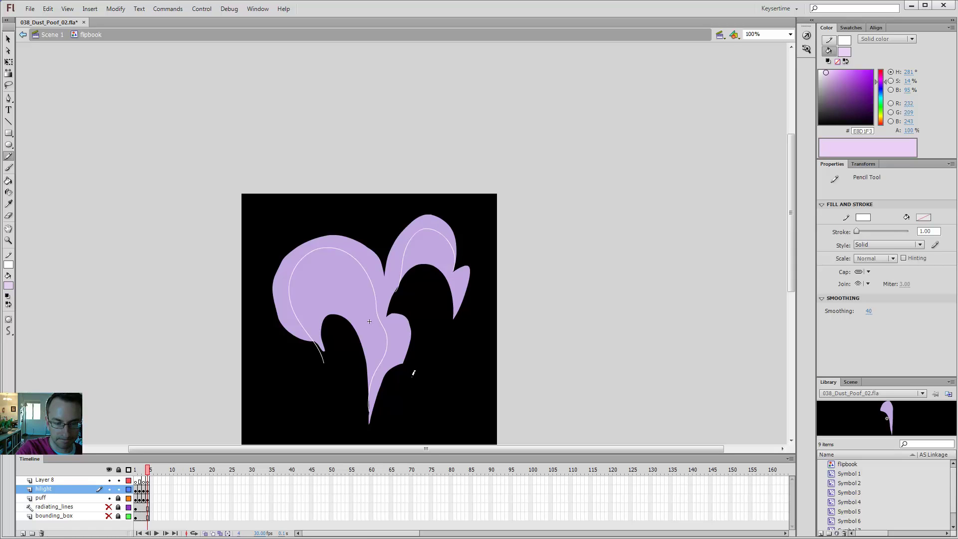
key("v")
key("ctrl+space")
left_click(454, 273, "ctrl")
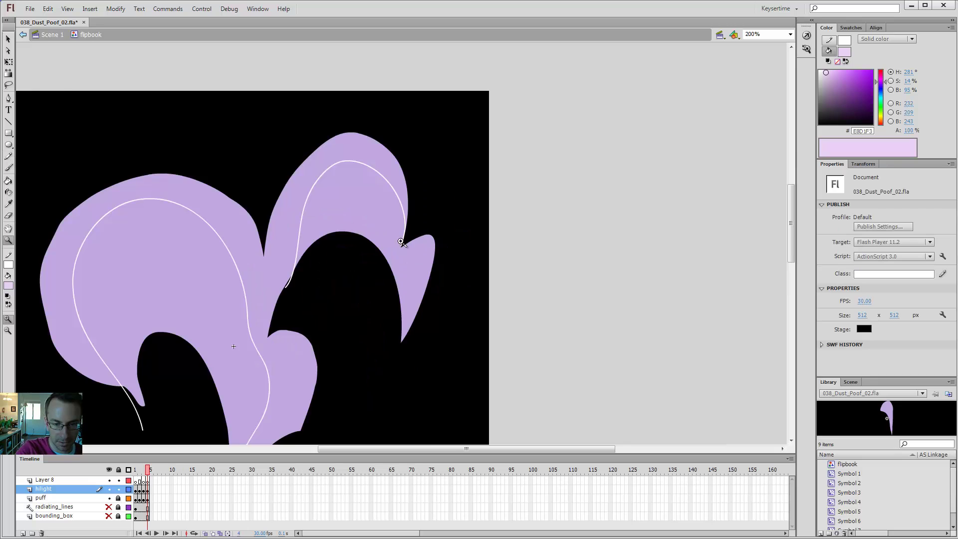
left_click(394, 230, "ctrl")
left_click(424, 271)
left_click(528, 218)
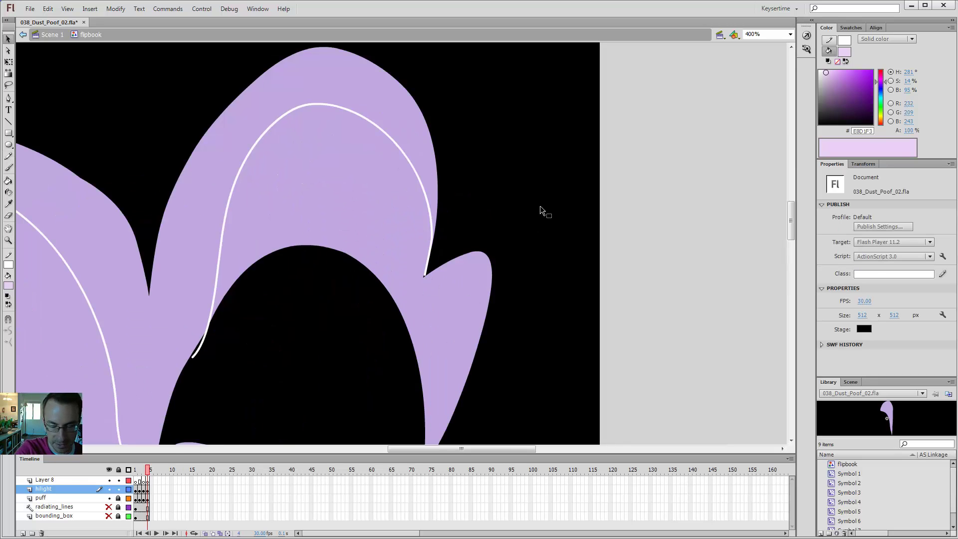
key("ctrl+minus")
key("ctrl+minus")
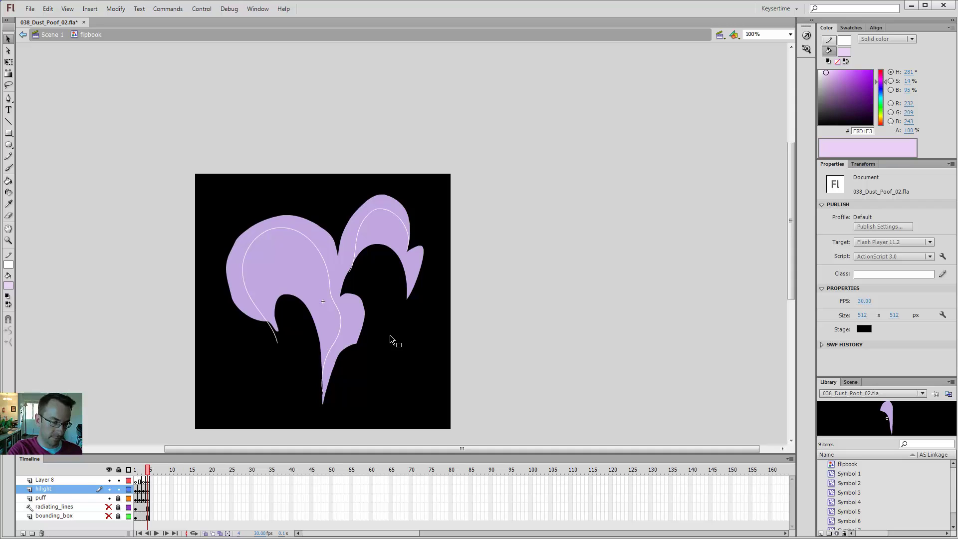
- Unlock the puff layer and move the two pencilled contours from the hilight layer to the puff layer on frame 4
left_click(118, 498)
left_click(147, 489)
left_click(109, 489)
left_click(109, 490)
left_click(109, 490)
left_click(109, 490)
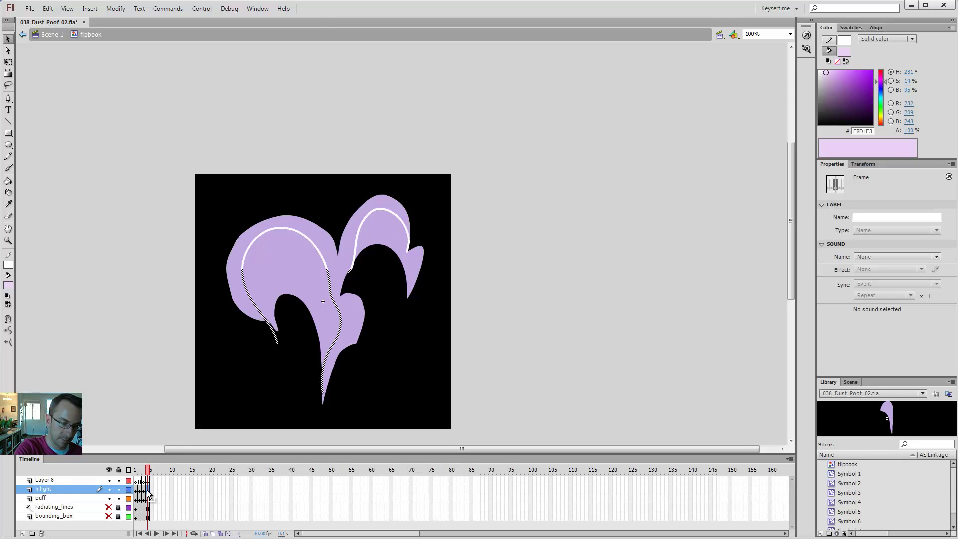
key("Delete")
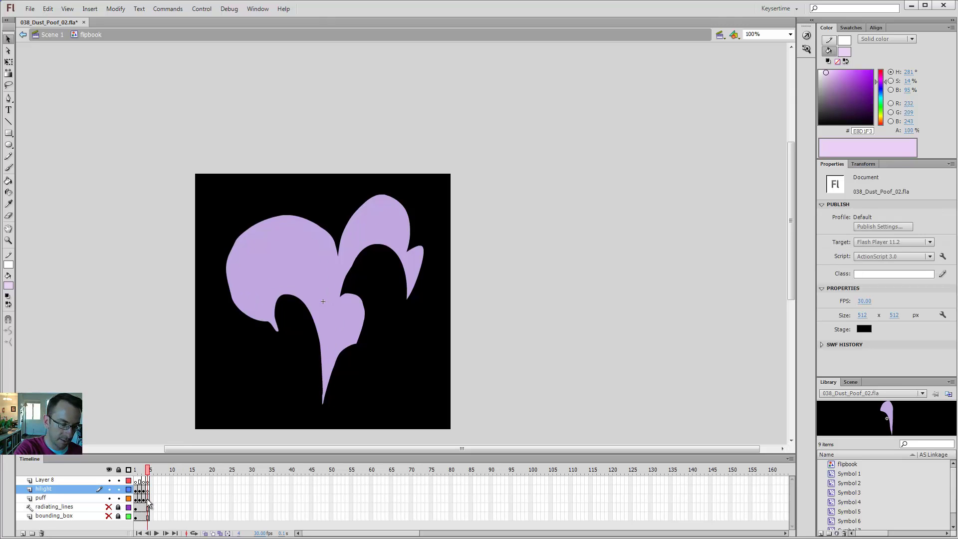
left_click(147, 498)
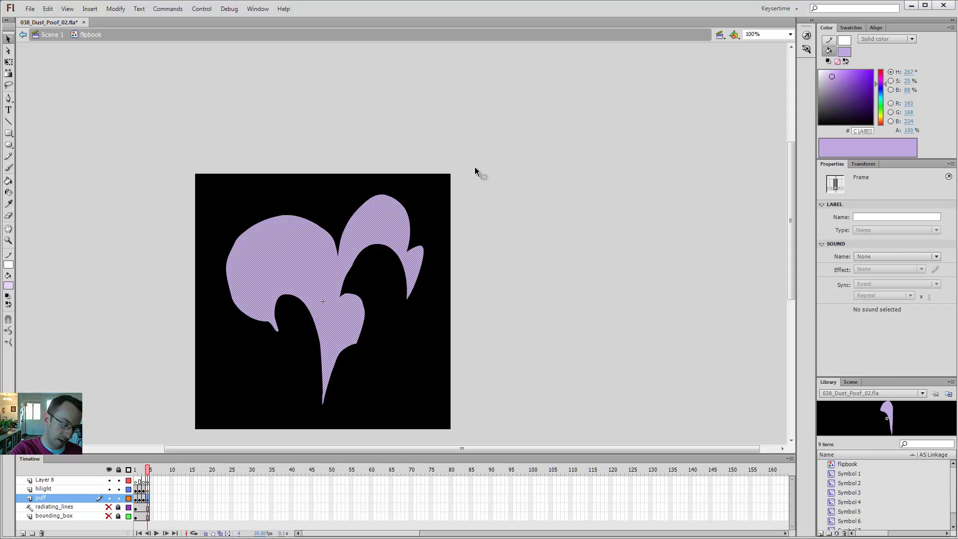
key("ctrl+z")
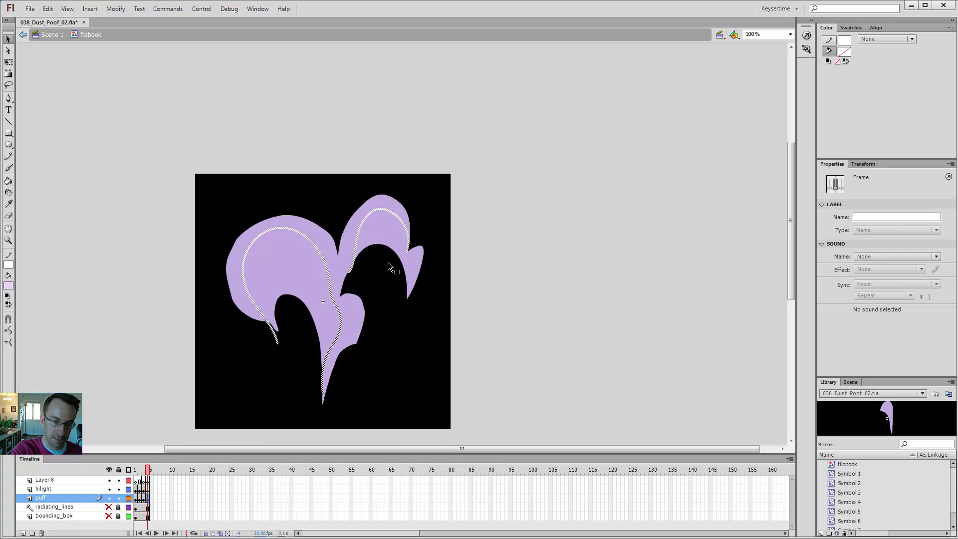
- Set the fill to a radial gradient, turn off Lock Fill, and fill the areas inside the contours of the left and upper-right lobes
left_click(401, 316)
left_click(890, 40)
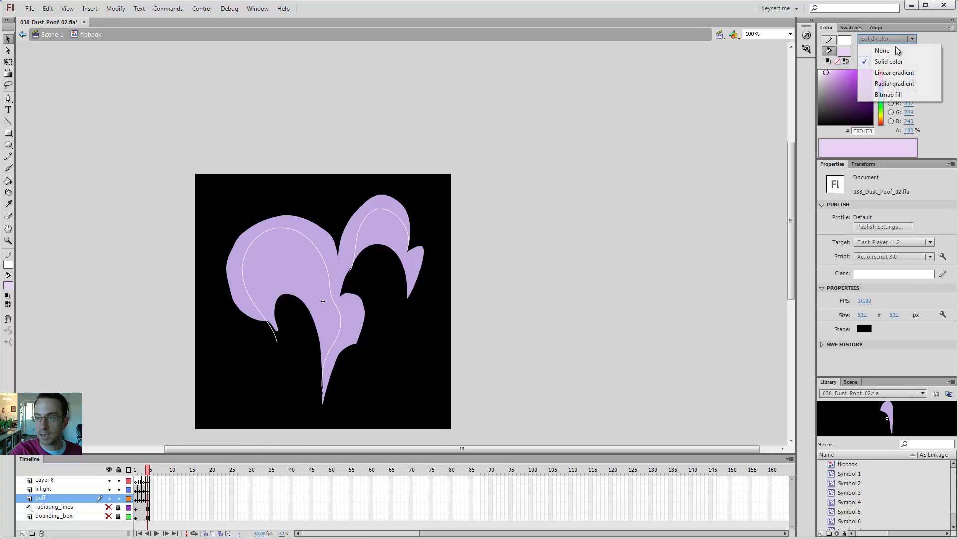
left_click(896, 81)
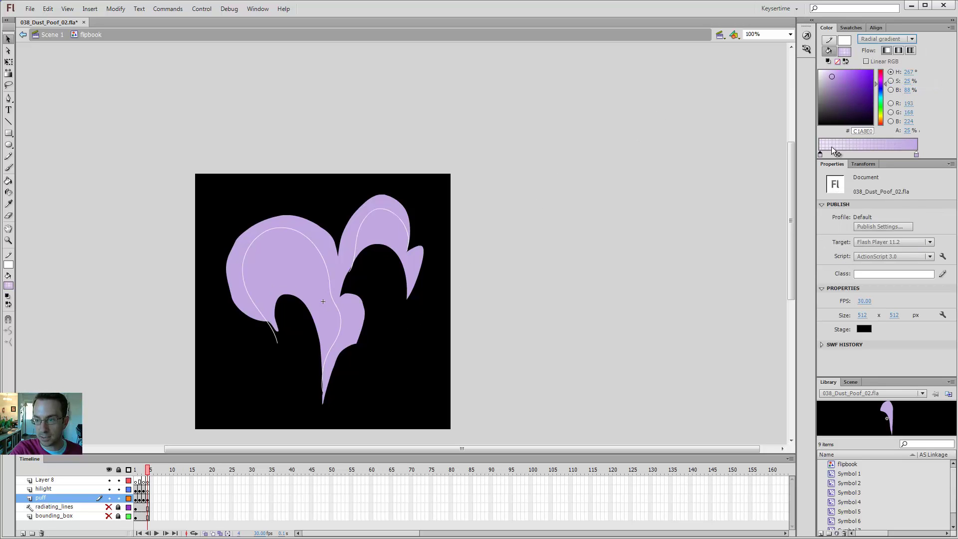
key("k")
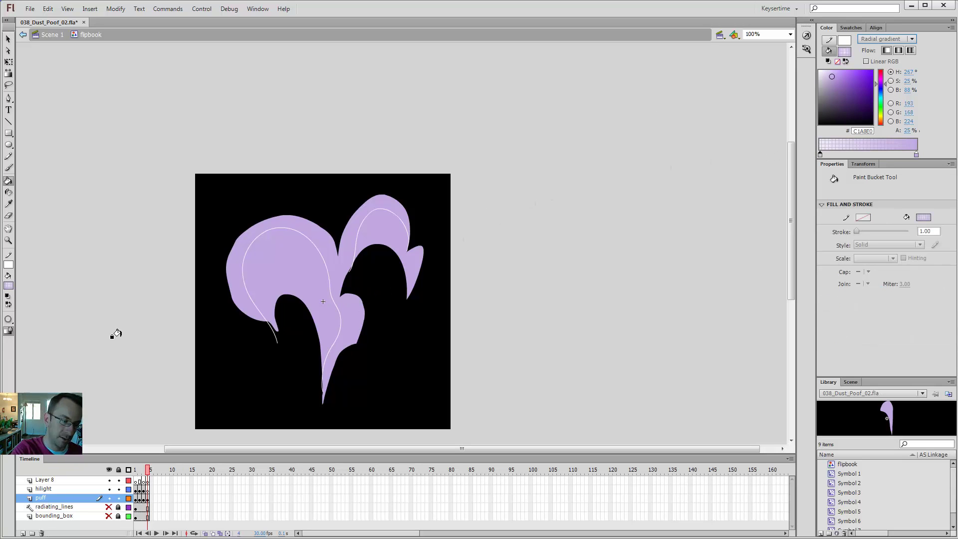
left_click(9, 330)
left_click(307, 301)
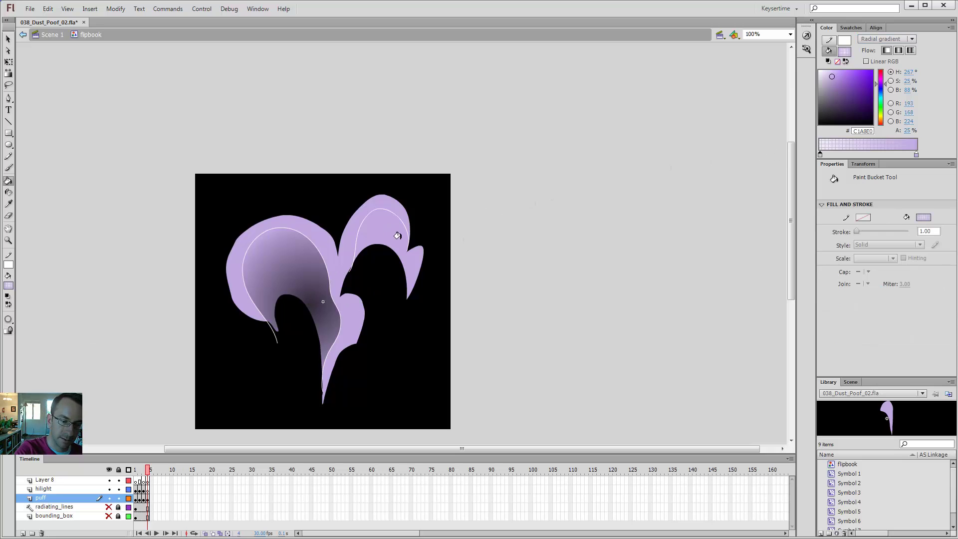
left_click(398, 249)
- Delete the contour lines bounding the gradient areas in both lobes
key("v")
left_click(408, 235)
left_click(405, 262)
left_click(322, 263)
key("Delete")
key("y")
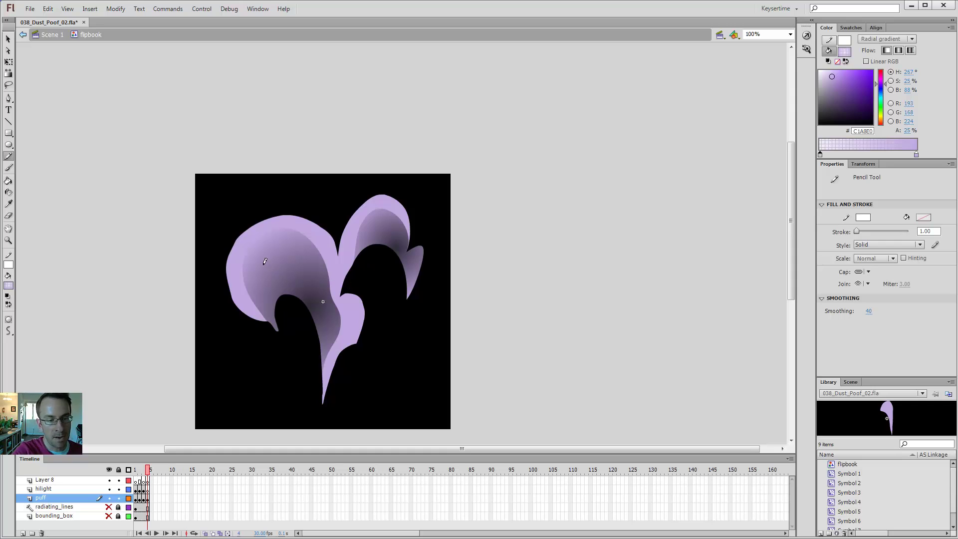
left_click_drag(279, 277, 267, 244)
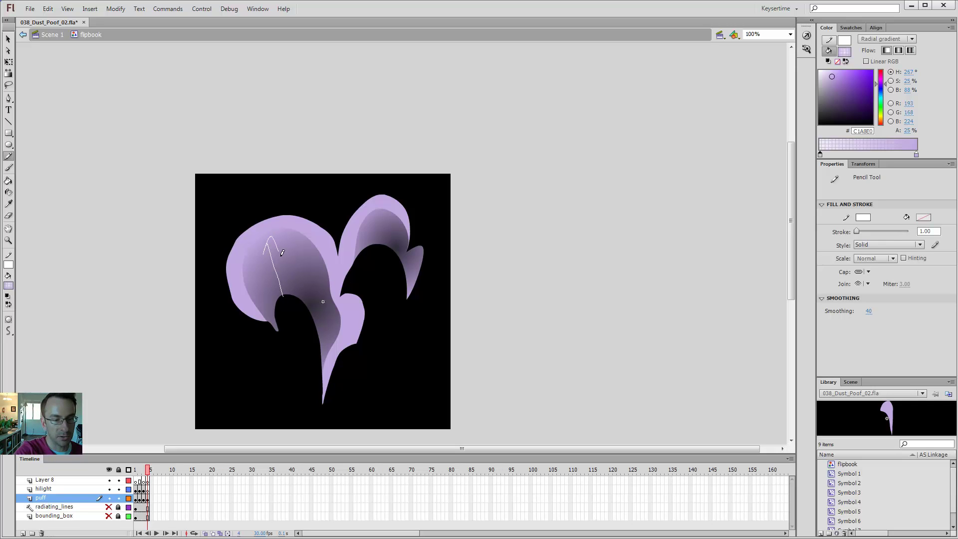
key("v")
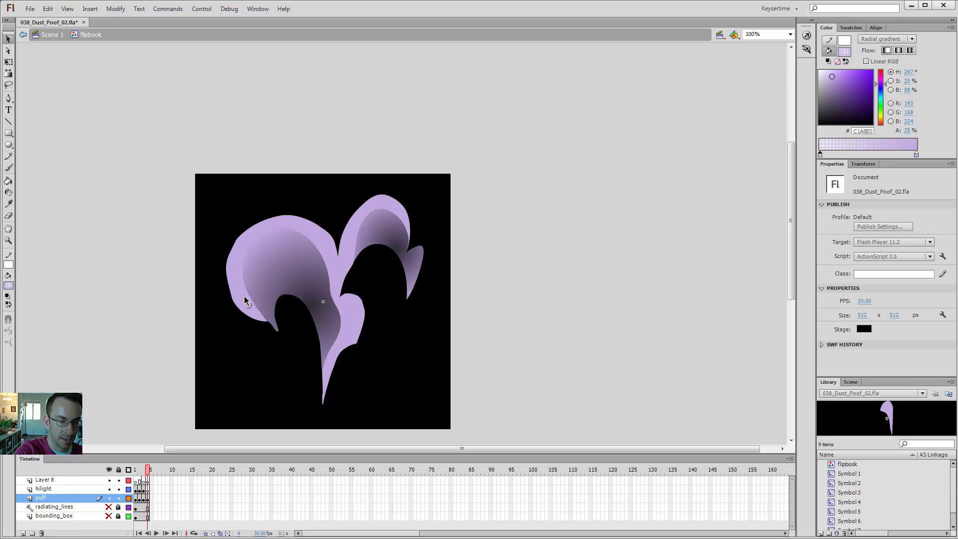
- Bend the left lobe's shading edge outward at its lower left, and centre, shrink and tilt its radial gradient around the lobe's hollow
left_click_drag(262, 311, 259, 307)
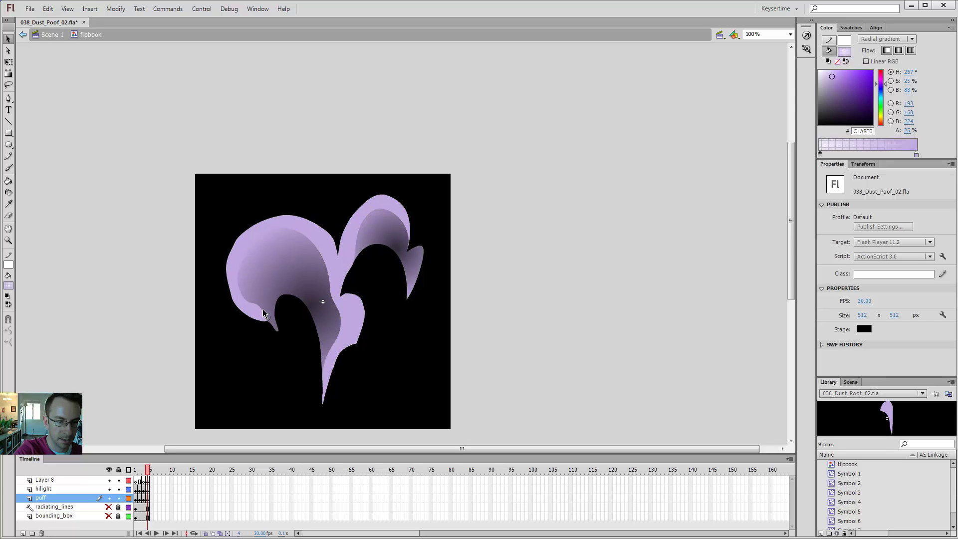
key("f")
left_click(314, 305)
left_click_drag(314, 306, 299, 310)
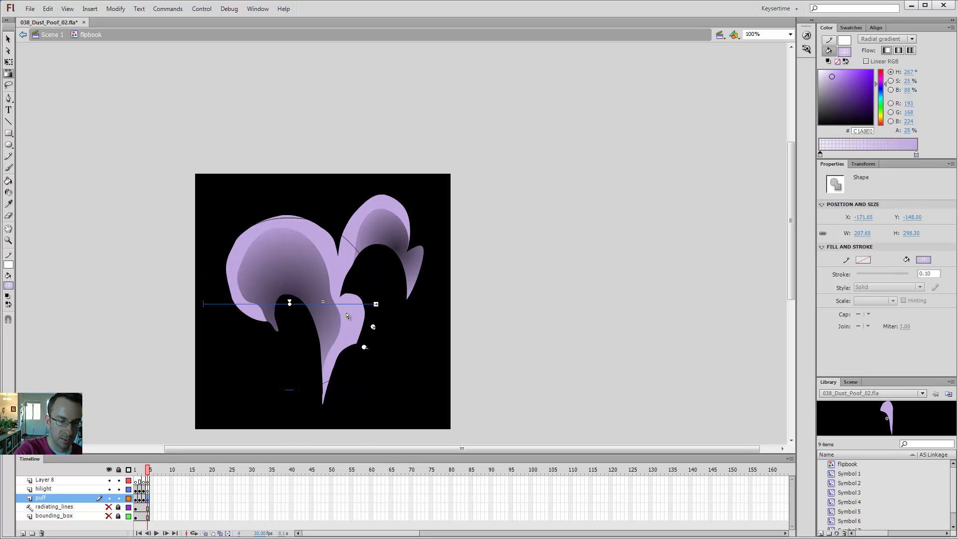
mouse_move(373, 327)
left_mouse_down()
mouse_move(362, 304)
mouse_move(359, 331)
left_mouse_up()
left_click_drag(289, 305, 287, 299)
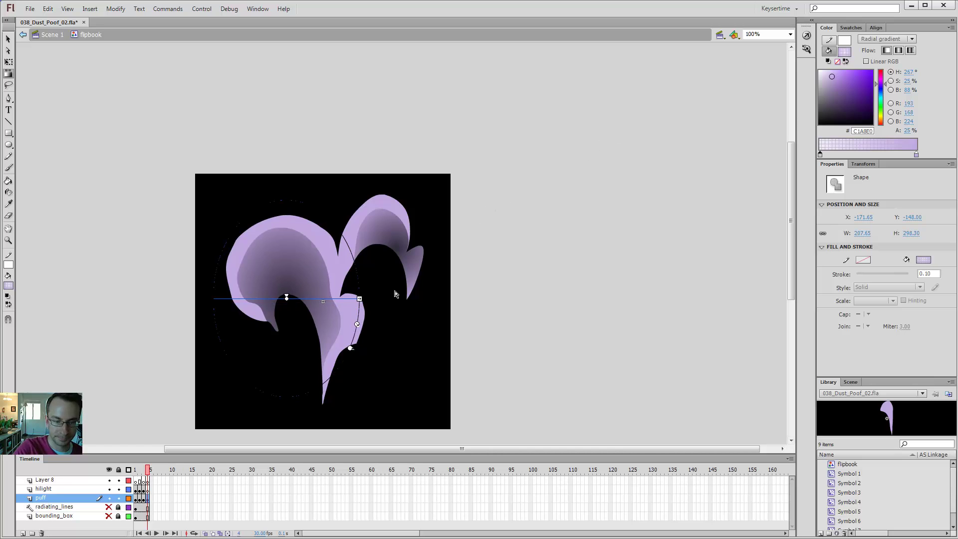
left_click_drag(351, 347, 358, 349)
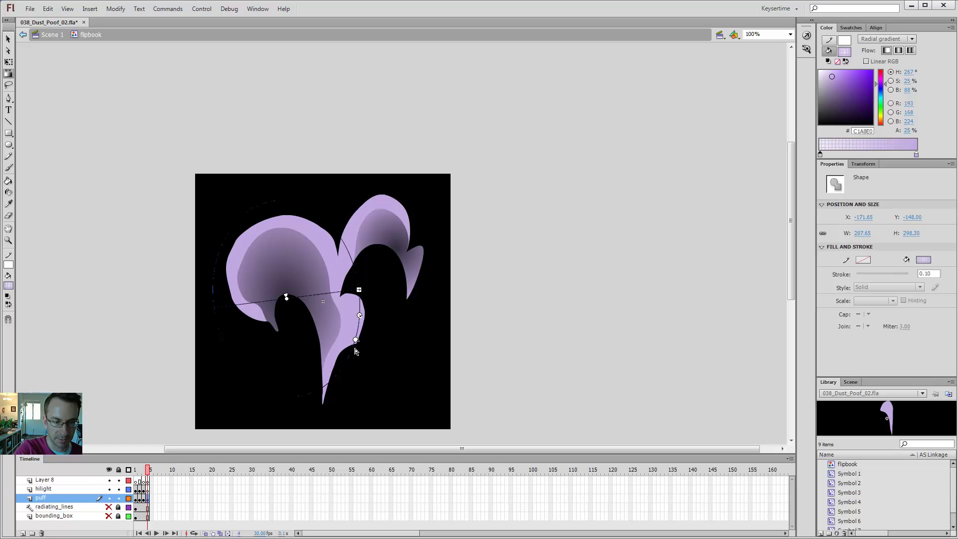
- Shift the upper-right lobe's radial gradient centre to the left end of its hollow
left_click(384, 261)
left_click(391, 235)
left_click_drag(396, 248, 359, 251)
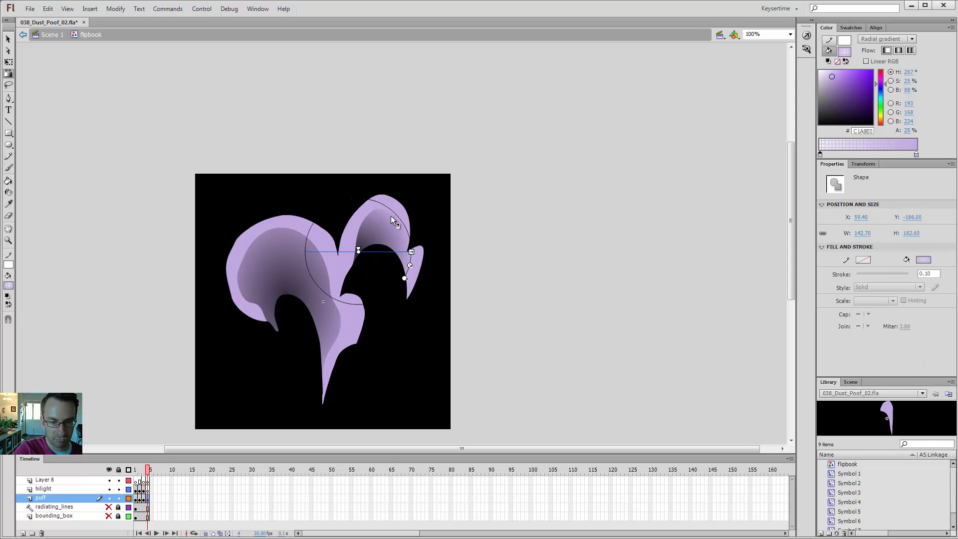
left_click(374, 278)
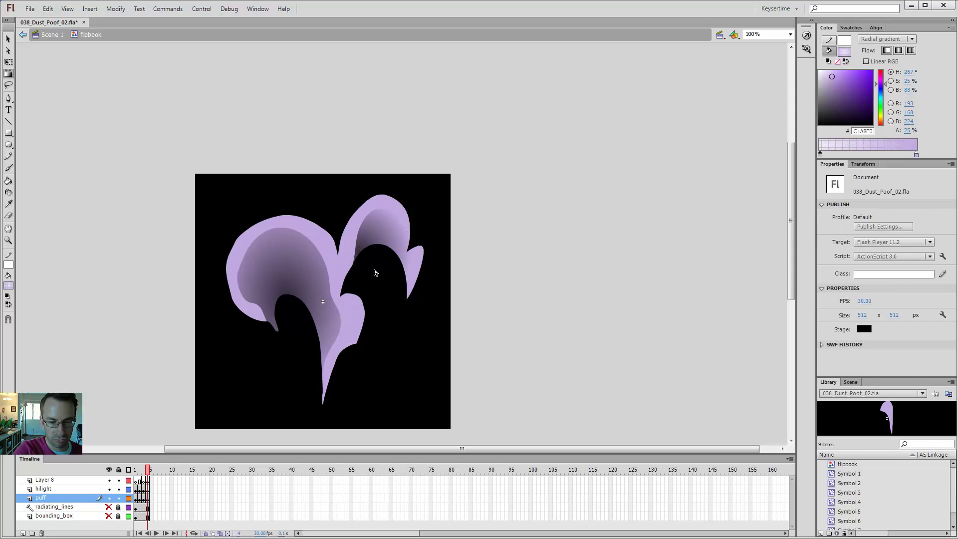
- Pencil a contour from the tail up the left lobe's right side, make the strip outside it solid C1A8E0, and delete the line
key("y")
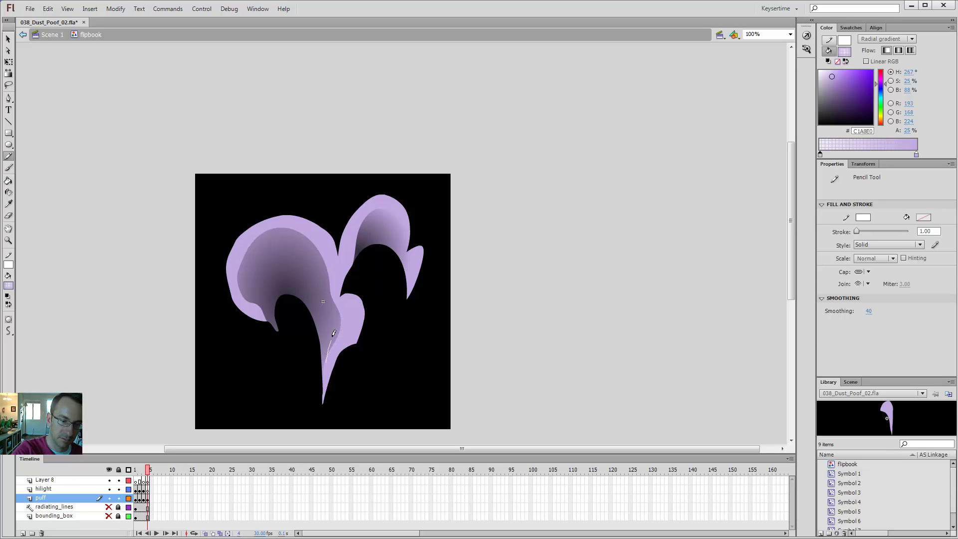
left_click_drag(319, 266, 305, 228)
key("v")
left_click(318, 269)
key("Delete")
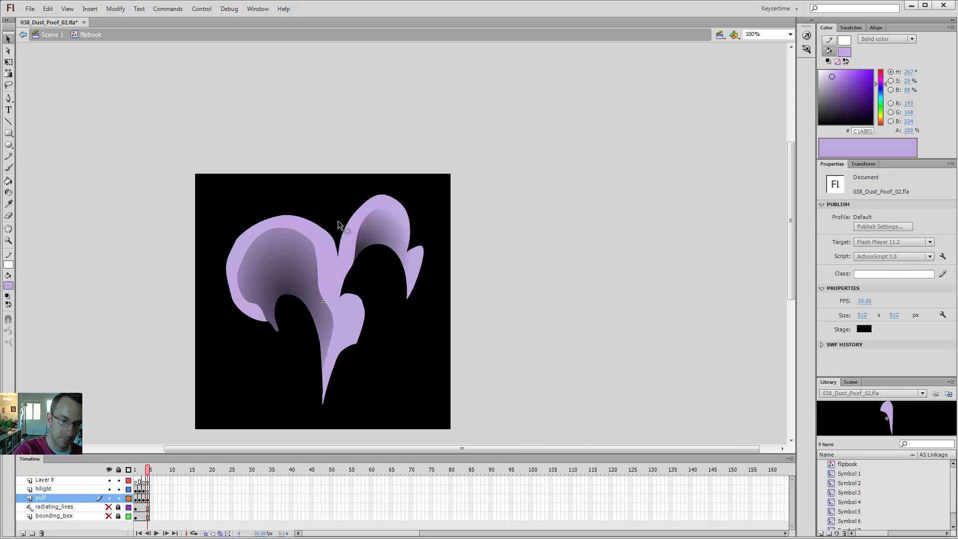
- Reshape the tail's shading edge into a rounded fold beside the small lobe, and push the upper-right lobe's shading edge outward
left_click_drag(323, 299, 338, 321)
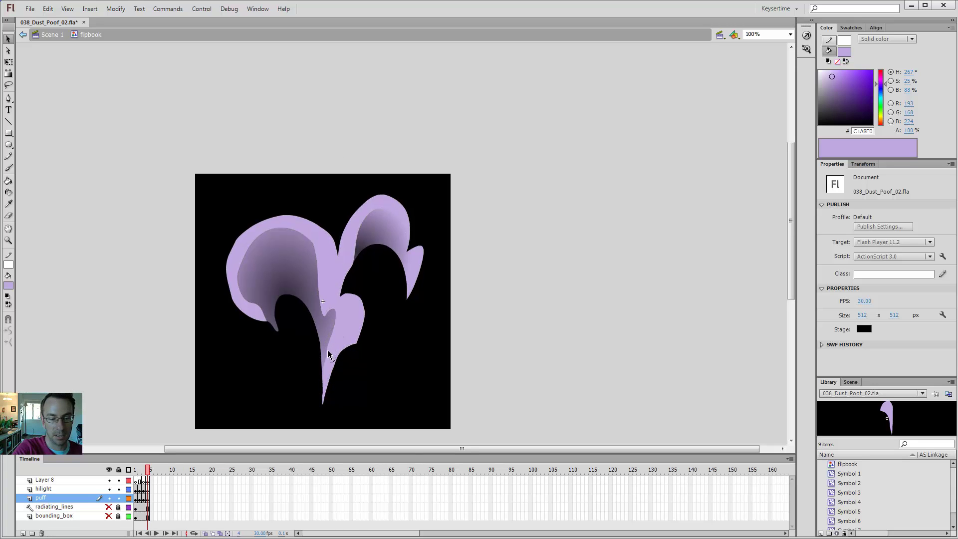
mouse_move(326, 358)
left_mouse_down()
mouse_move(324, 374)
mouse_move(327, 341)
left_mouse_up()
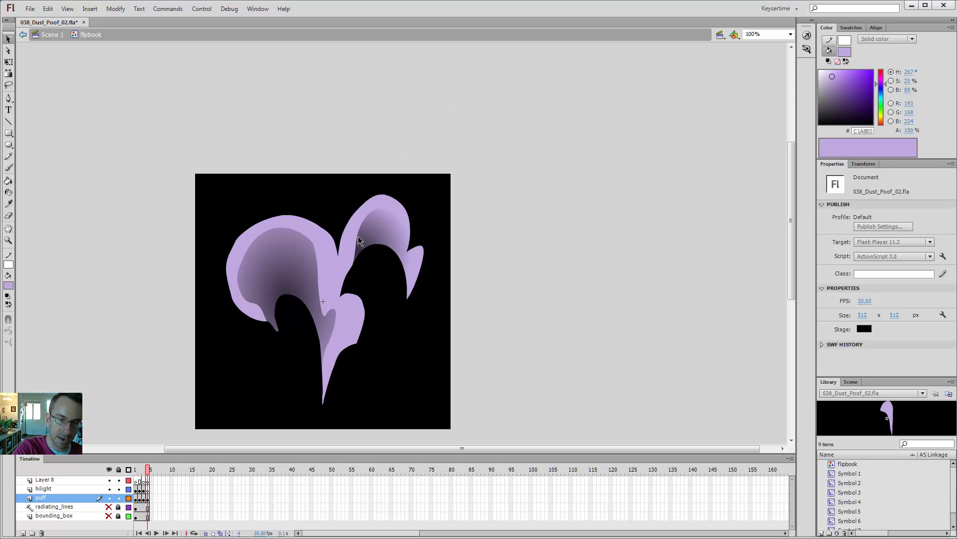
left_click_drag(356, 245, 352, 233)
- Toggle object snapping, pencil an extension at the upper-right lobe's left foot, fill it with the sampled lobe gradient, and delete the line
left_click(8, 319)
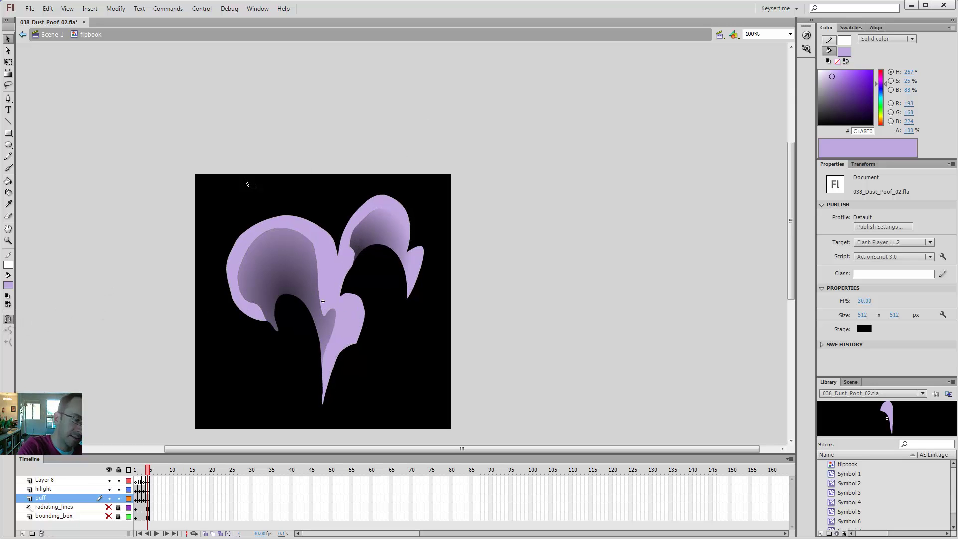
key("y")
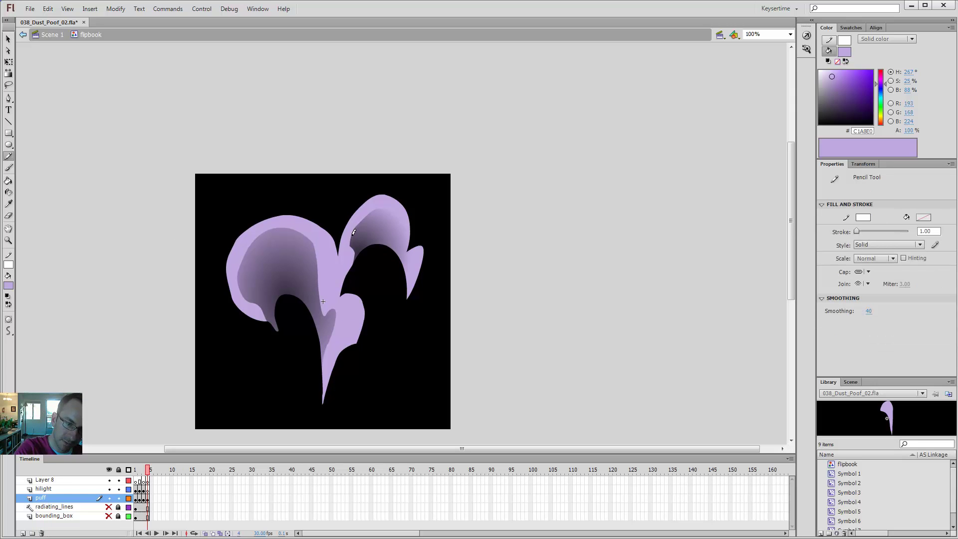
key("i")
left_click(356, 247)
left_click(350, 257)
key("v")
double_click(345, 280)
key("Delete")
left_click_drag(348, 254, 350, 255)
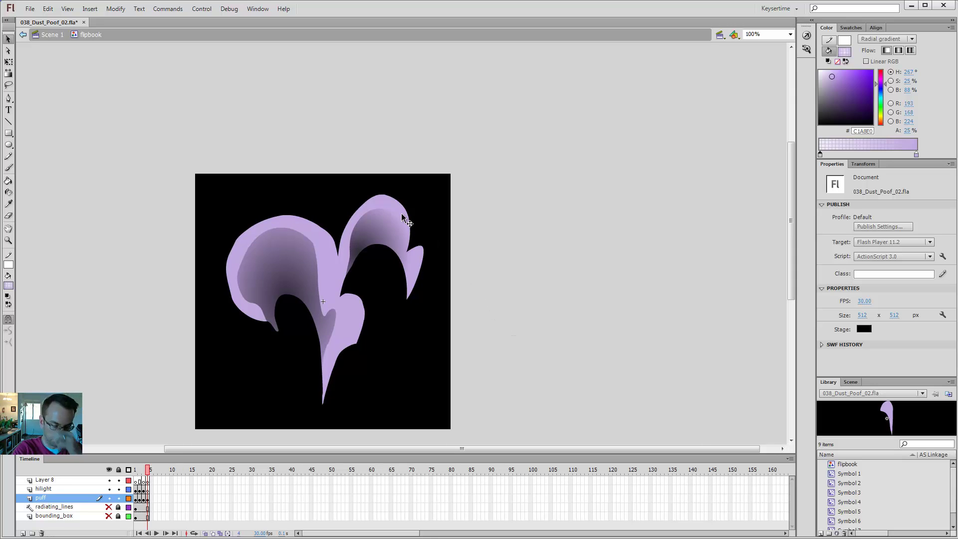
- Readjust the upper-right lobe's radial gradient so its dark centre sits closer to the middle of the hollow
key("f")
left_click(369, 247)
left_click(369, 272)
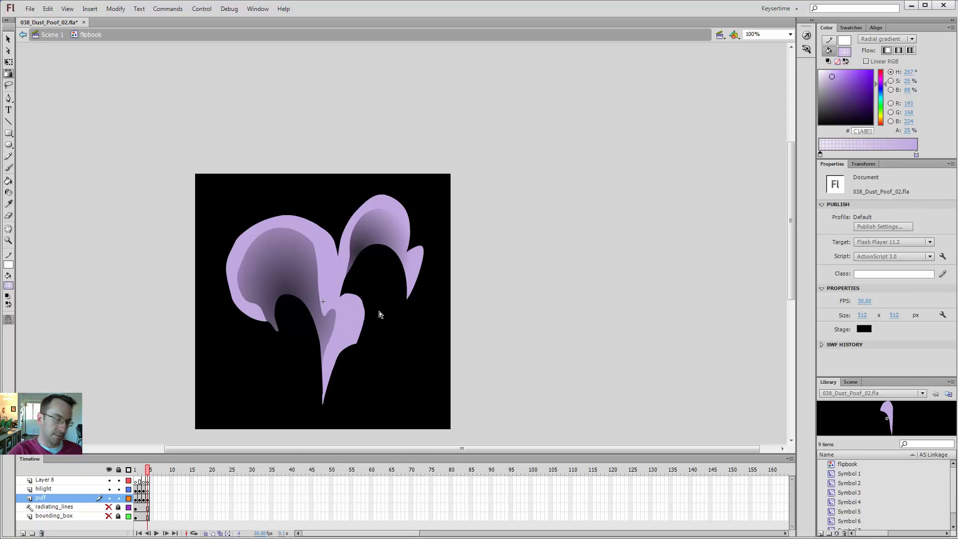
- Activate the hilight layer on frame 4 and sample the solid highlight colour E8D1F3 from frame 3 as the fill
left_click(148, 490)
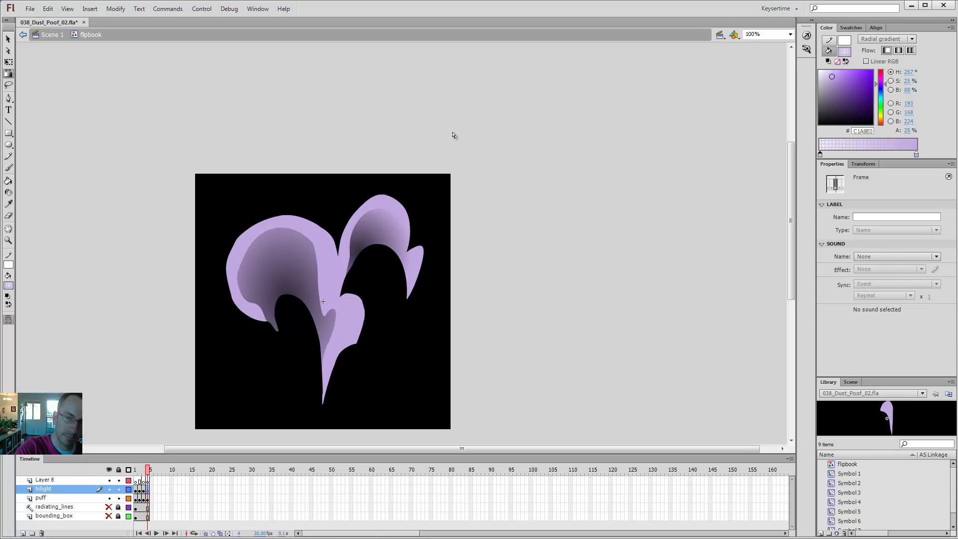
left_click(887, 39)
left_click(896, 62)
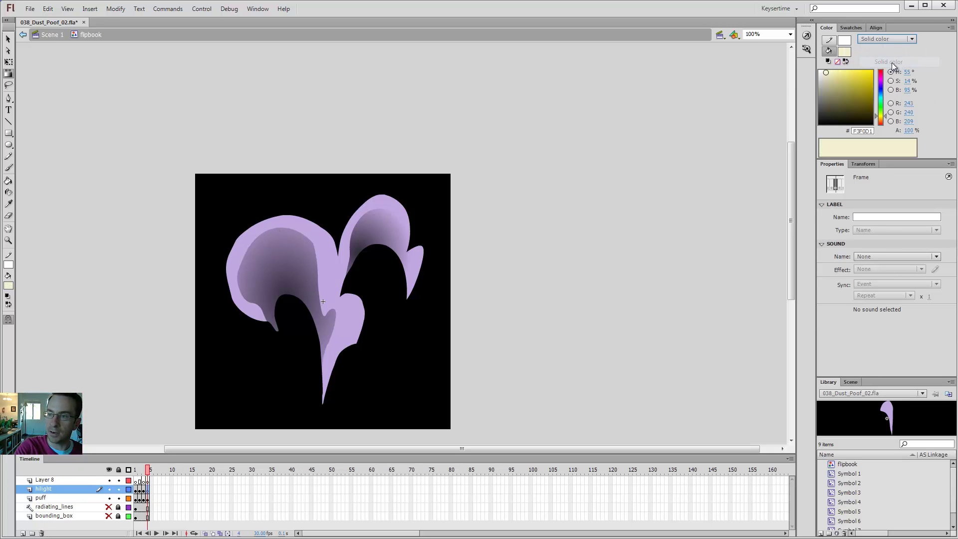
key("comma")
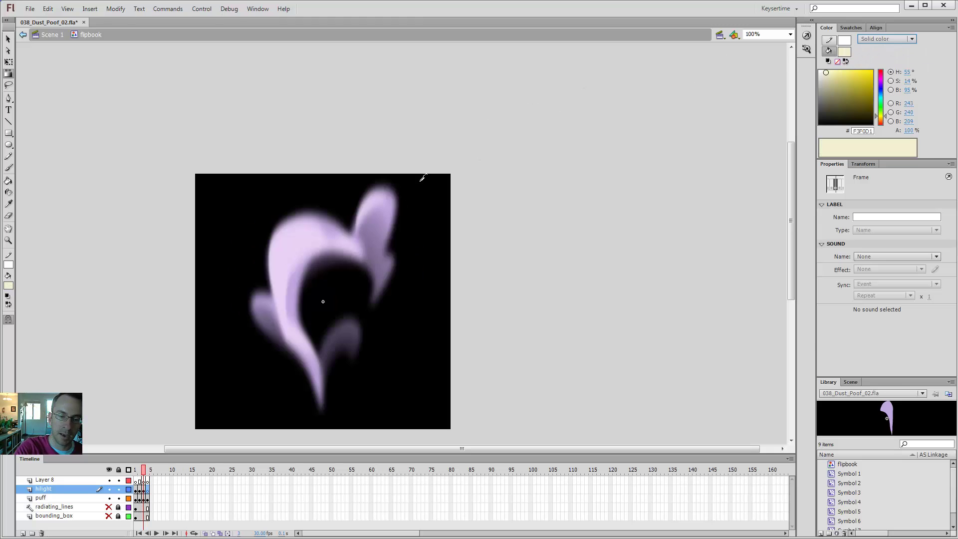
key("i")
left_click(270, 270)
key("period")
- Lock the puff layer, then brush a filled highlight on the upper right of the small lower lobe and trim it with the Eraser
key("b")
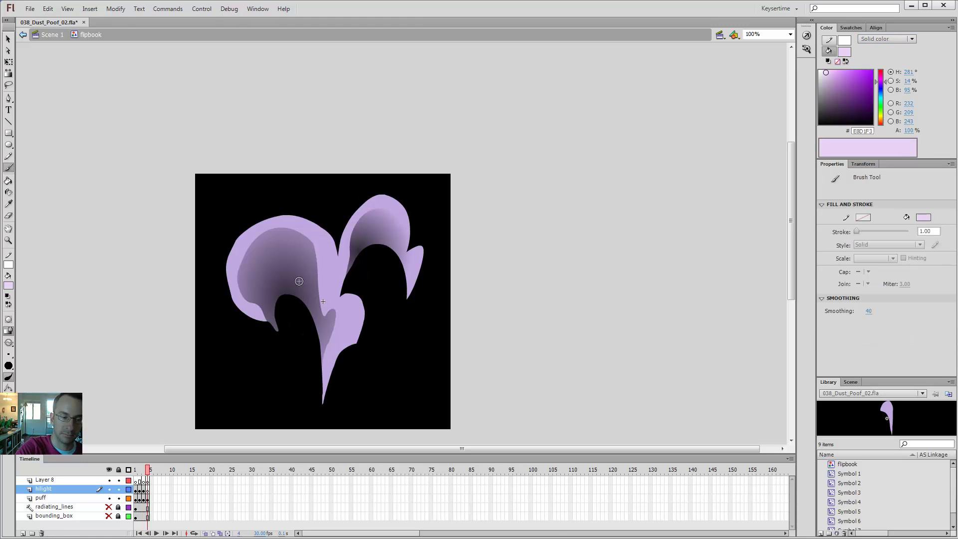
left_click(119, 498)
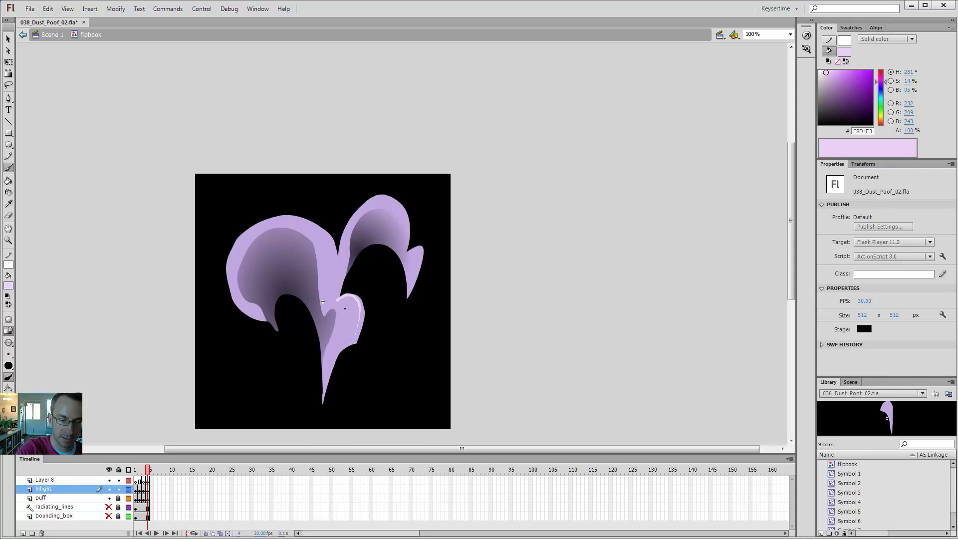
key("ctrl+z")
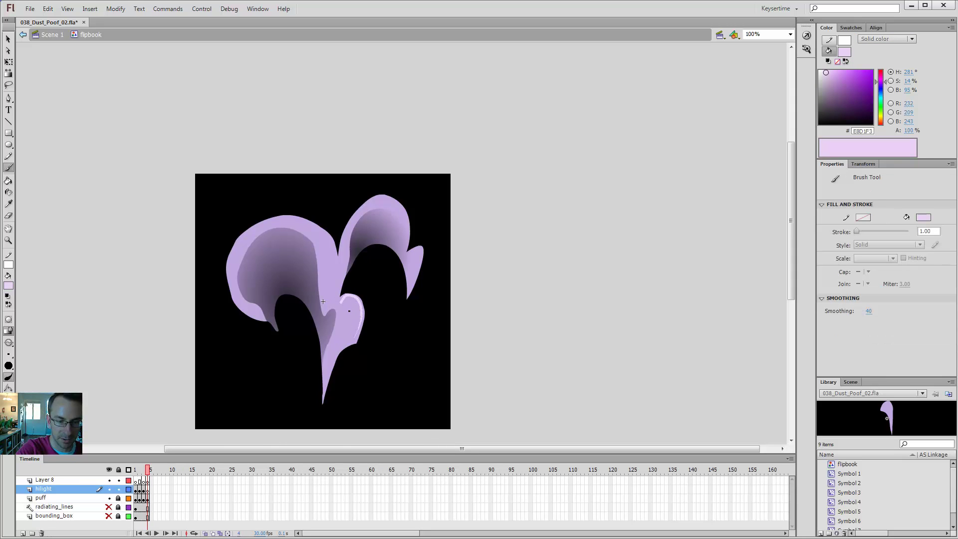
left_click_drag(362, 348, 354, 346)
key("e")
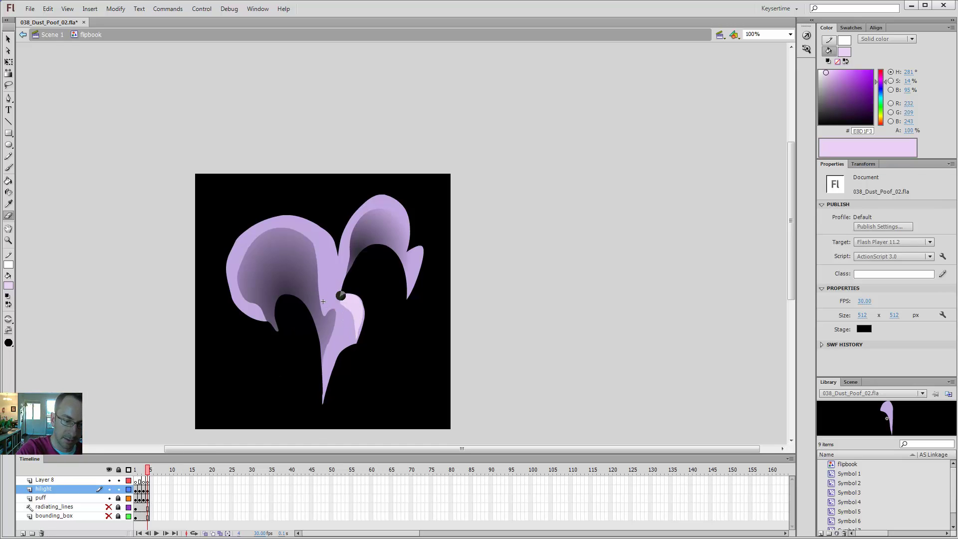
- Brush a filled highlight down the left lobe's right side to the small lobe, and clean its edges with the Eraser
key("b")
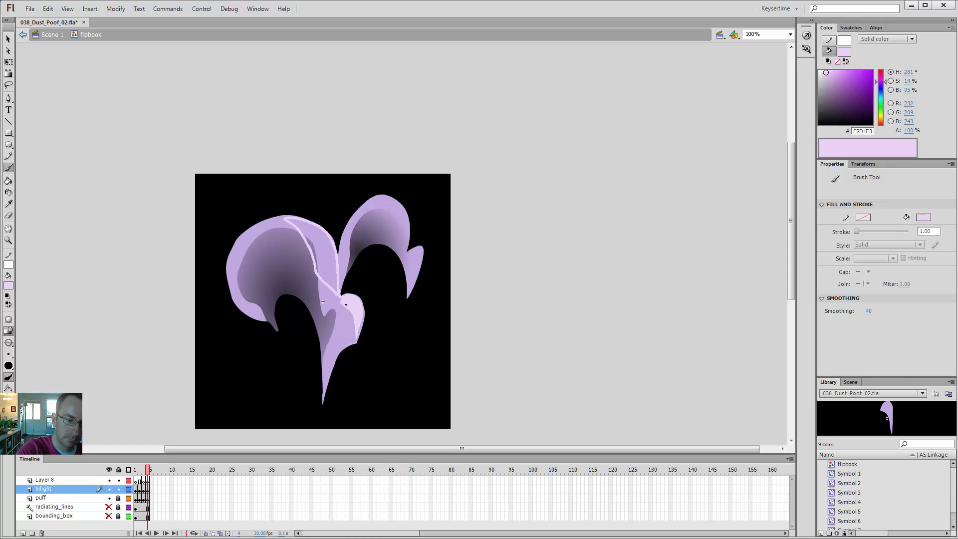
left_click_drag(342, 300, 341, 297)
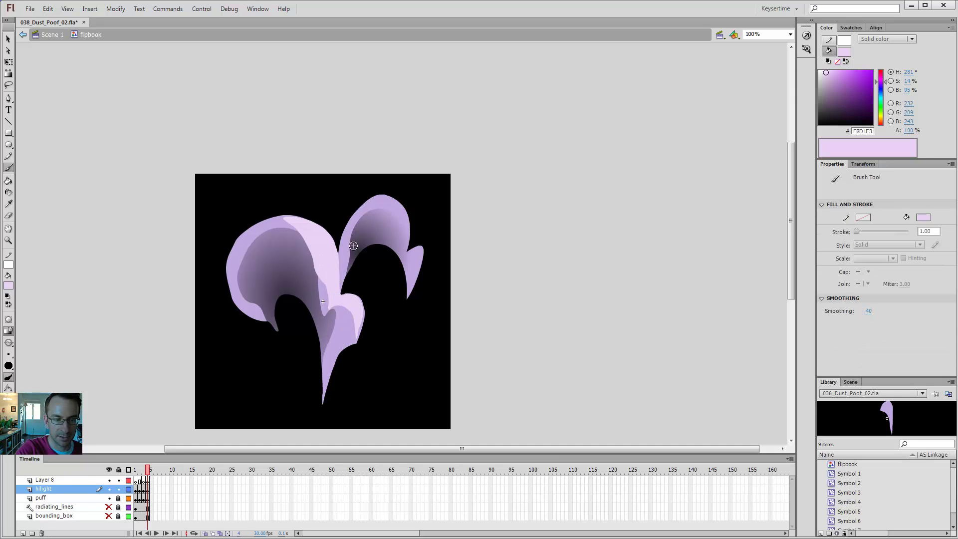
key("e")
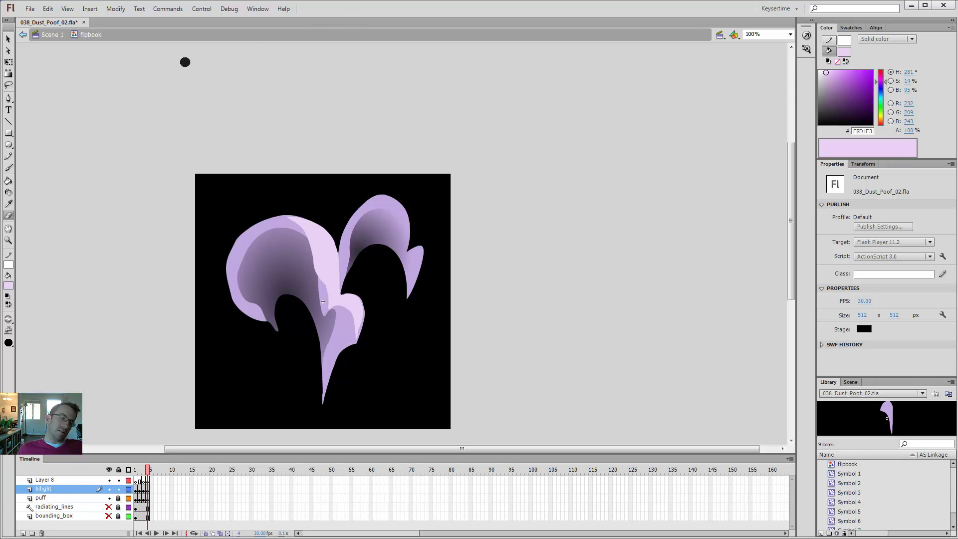
- Convert the frame 4 highlight artwork and the puff artwork, after unlocking its layer, into separate movie clip symbols
key("v")
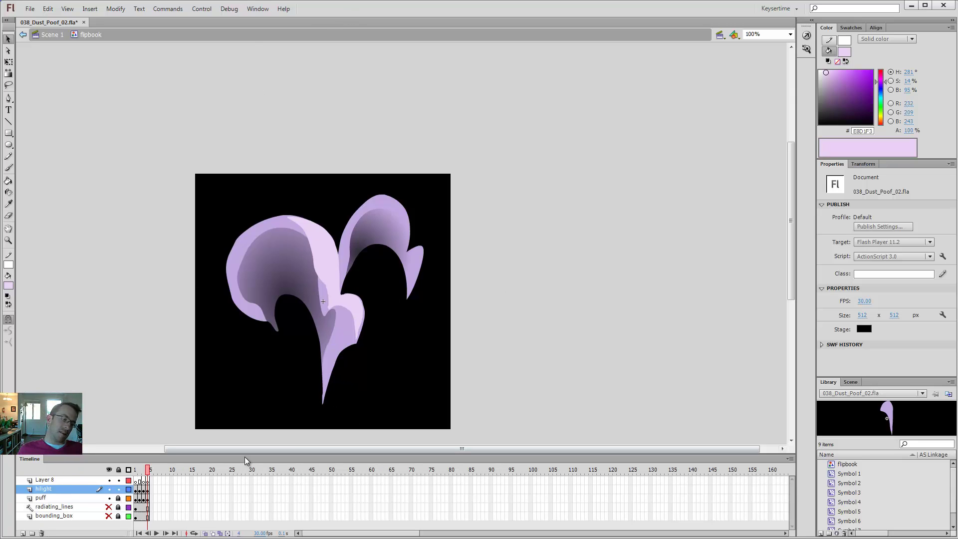
left_click(148, 491)
key("F8")
key("Return")
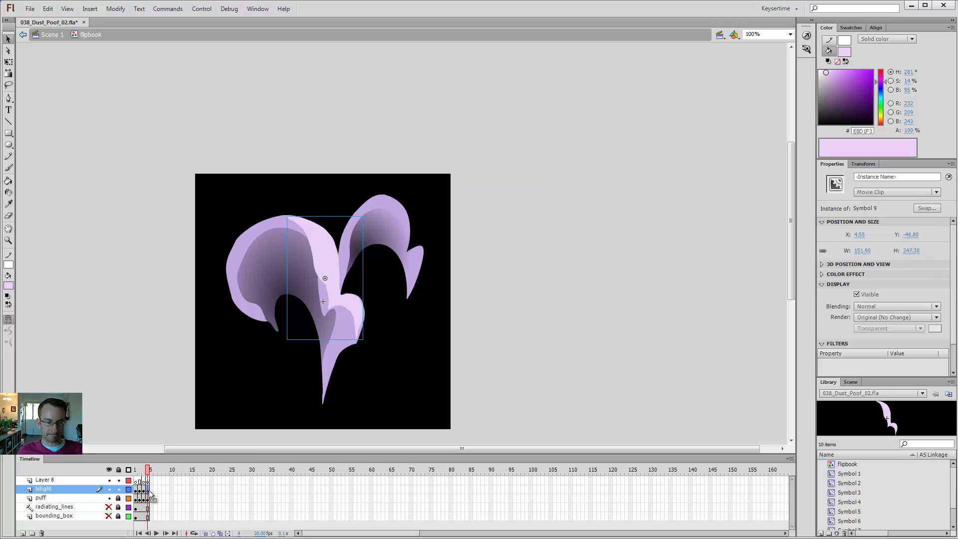
left_click(118, 498)
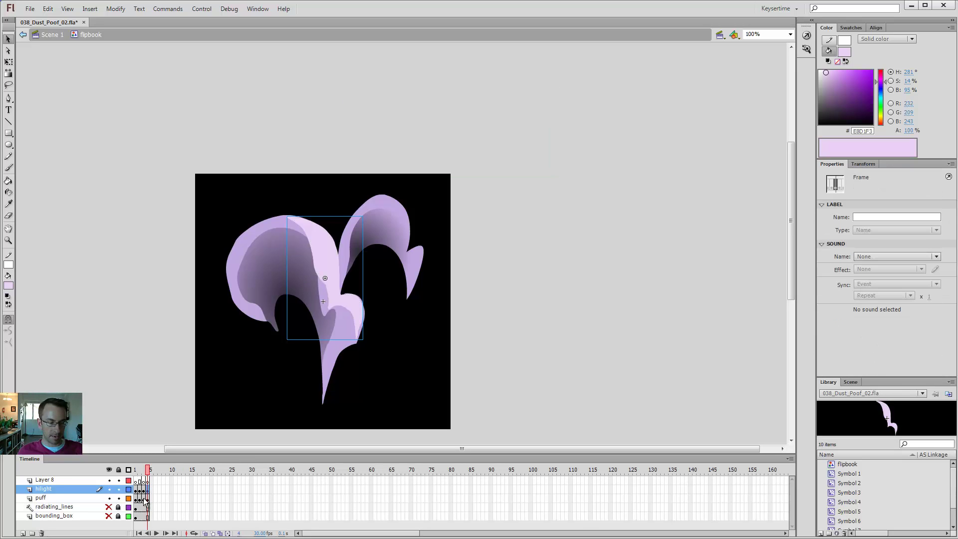
left_click(147, 498)
key("F8")
key("Return")
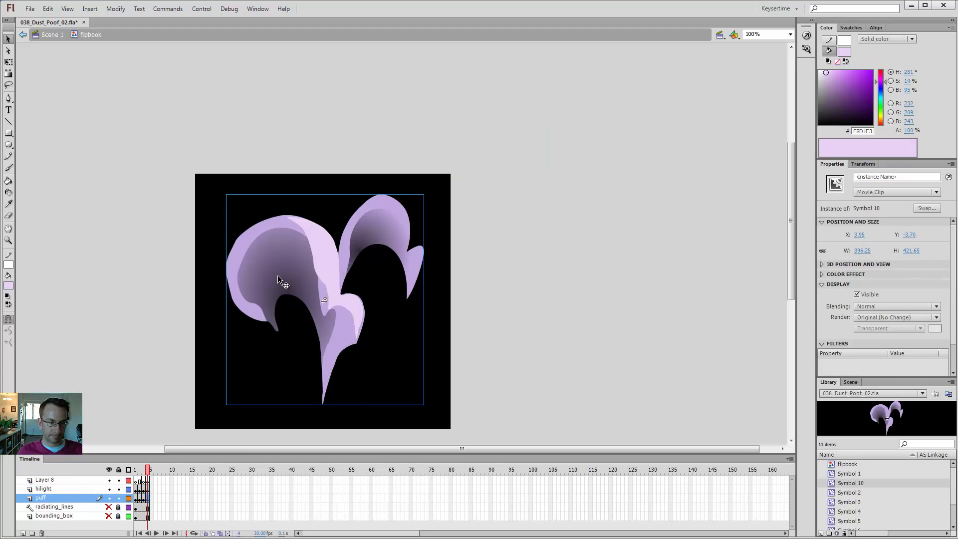
- Paste the copied blur filter onto both the highlight and the puff movie clips on frame 4
left_click(323, 249)
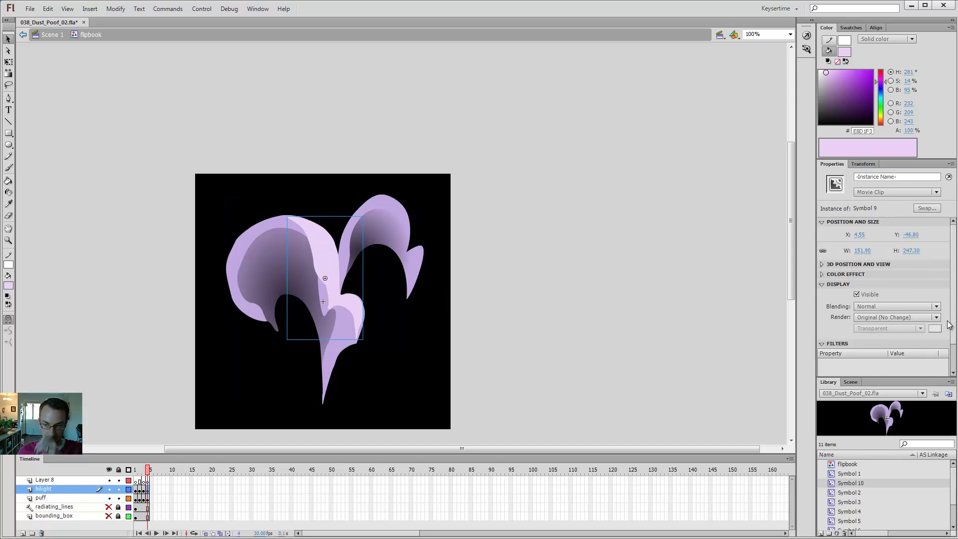
scroll(950, 327, "down", 2)
left_click(837, 373)
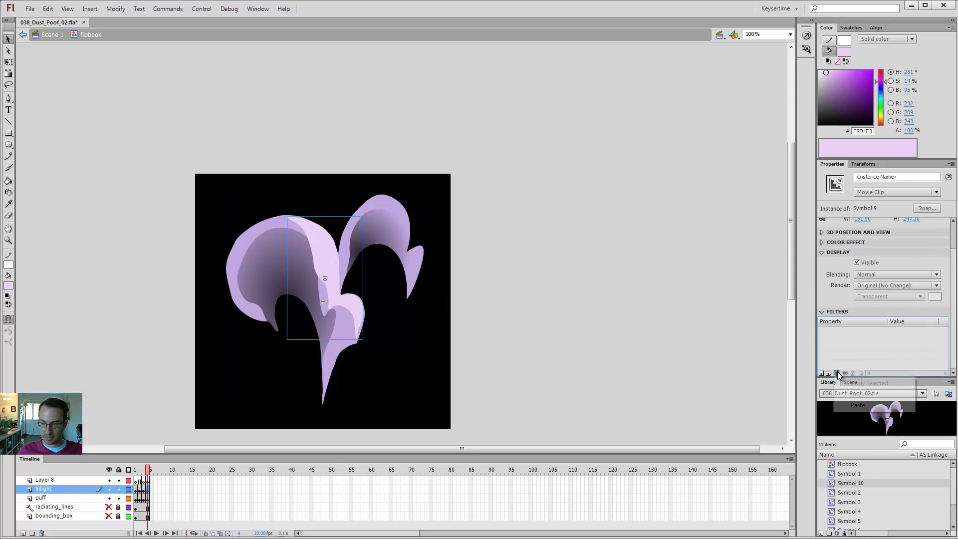
left_click(861, 405)
left_click(378, 233)
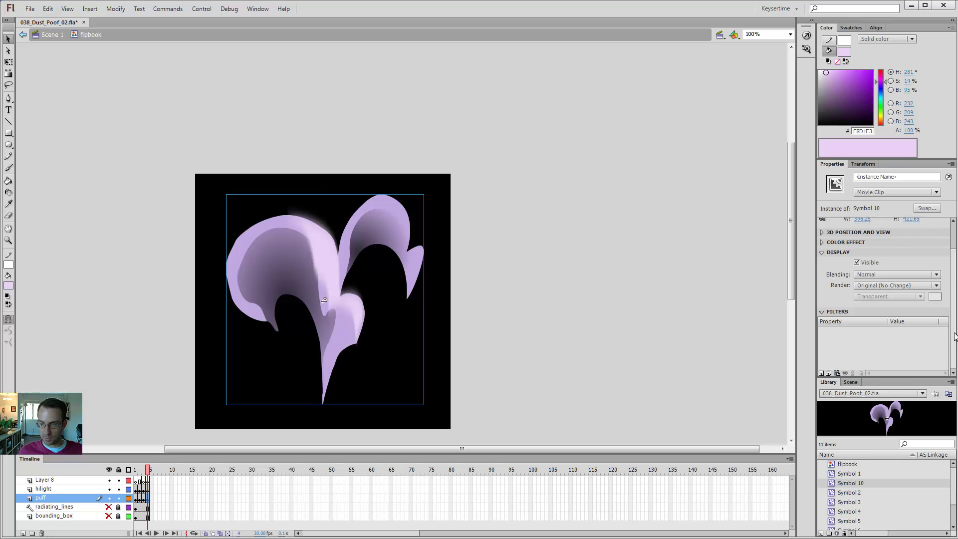
left_click(837, 373)
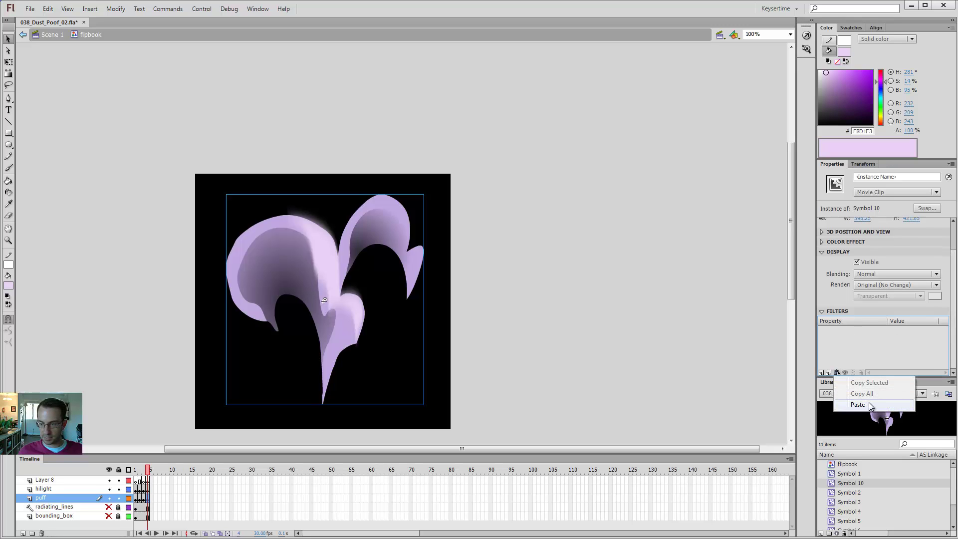
left_click(870, 406)
left_click(538, 200)
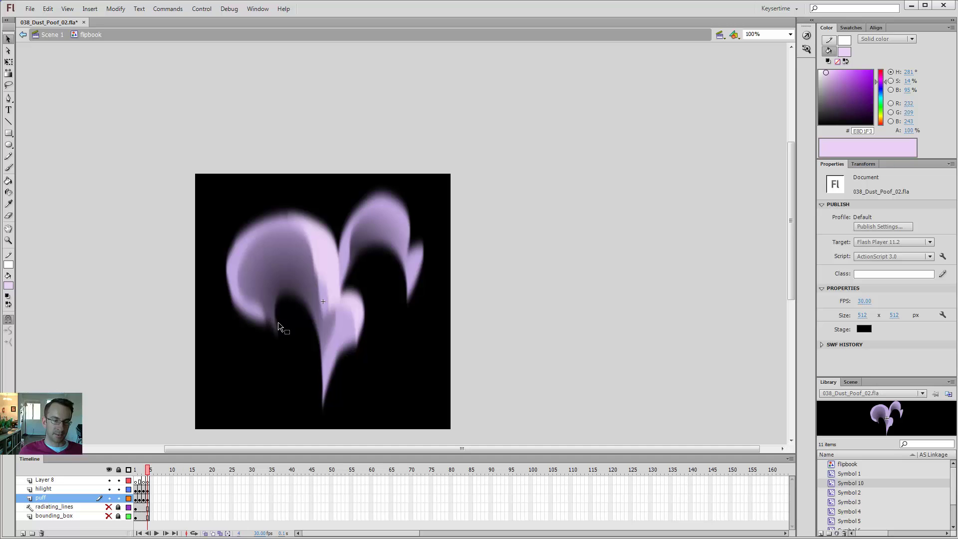
- Inside the frame 4 puff symbol, pencil a dividing line across the left lobe's lower-left rim and extend the inner radial gradient into the cut-off section
double_click(257, 316)
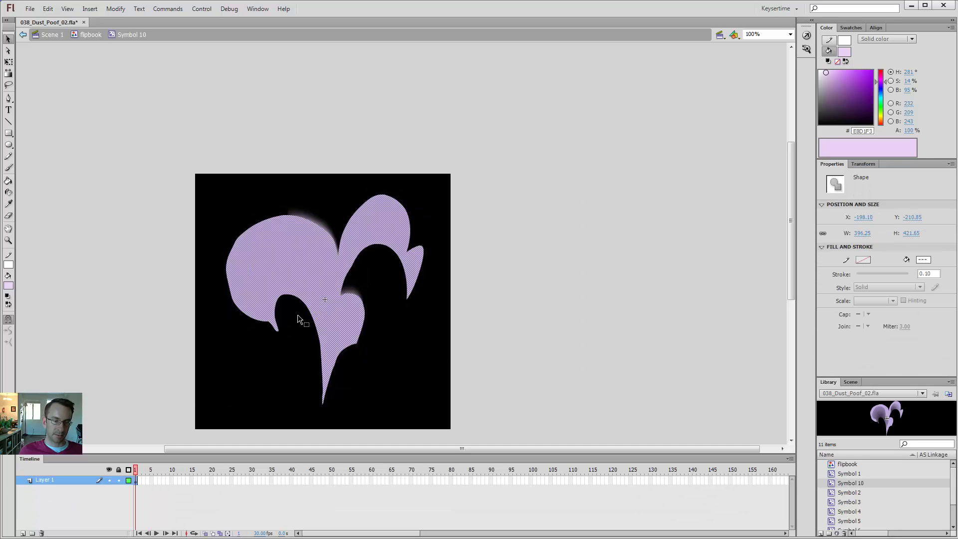
left_click(269, 354)
key("ctrl+=")
left_click_drag(394, 258, 397, 259)
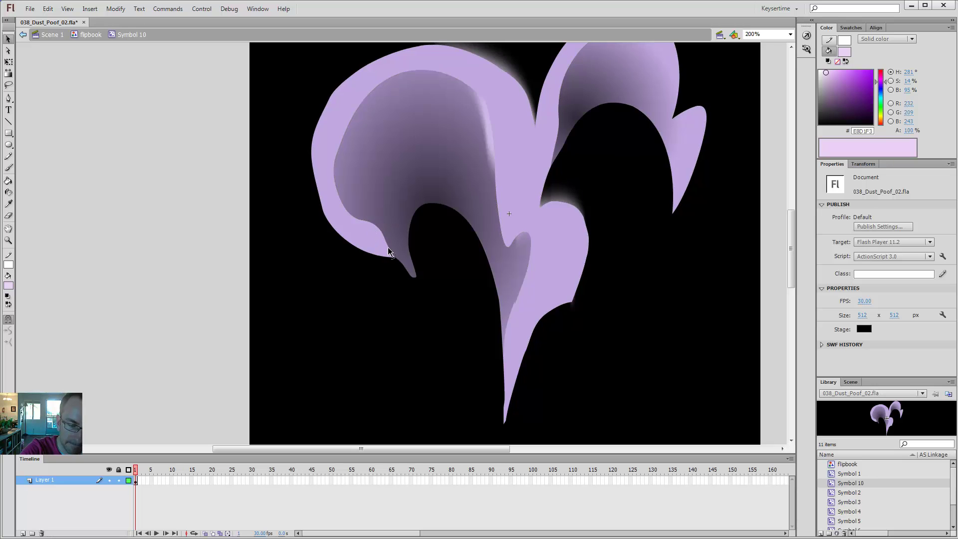
key("y")
left_click_drag(335, 176, 354, 252)
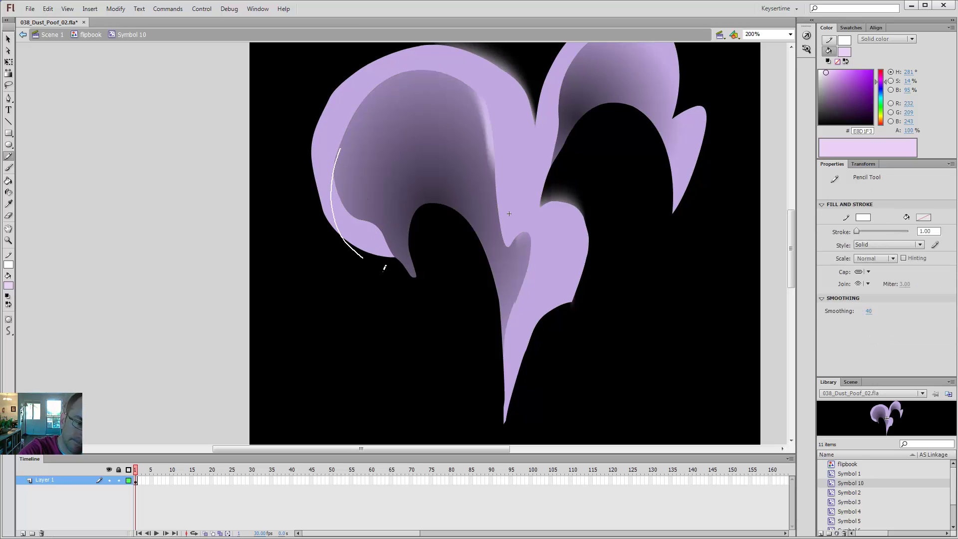
key("v")
left_click(352, 245)
double_click(369, 267)
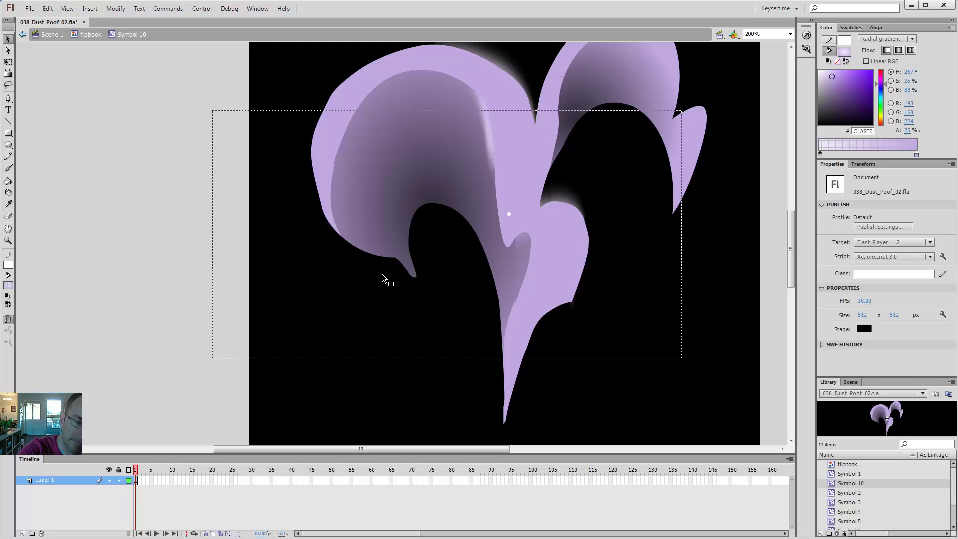
key("ctrl+1")
key("ctrl+minus")
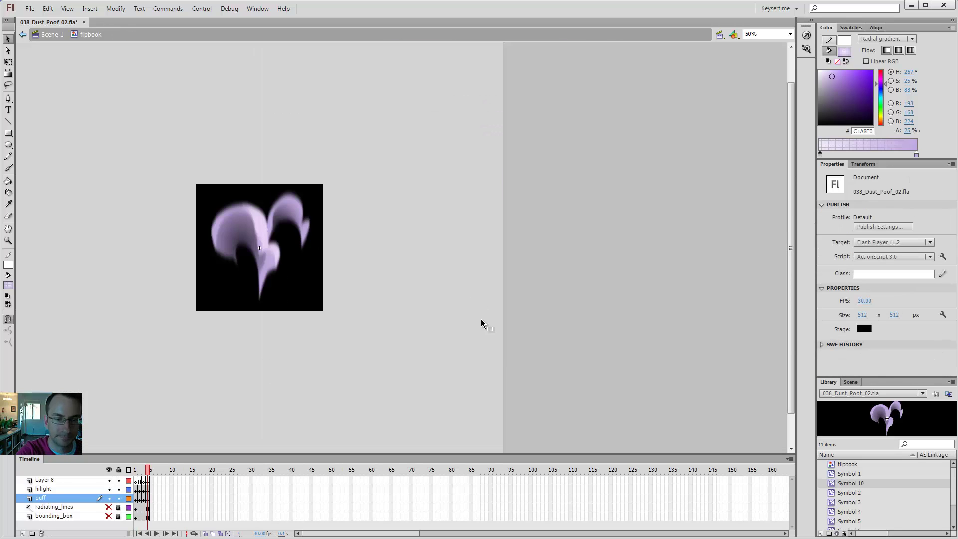
- Return to Scene 1, hide Layer 5 and show the flipbook layer with all four frames
key("z")
left_click(271, 232)
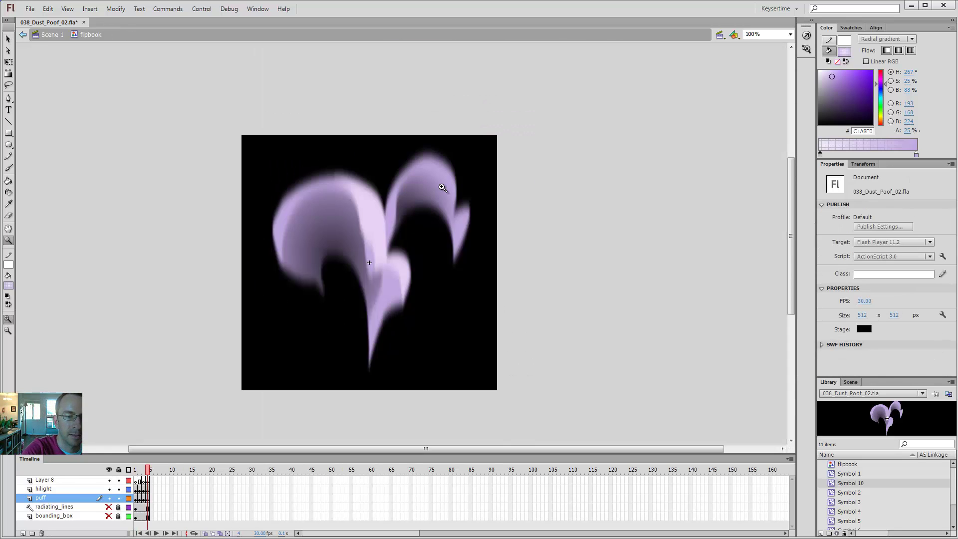
key("v")
key("ctrl+minus")
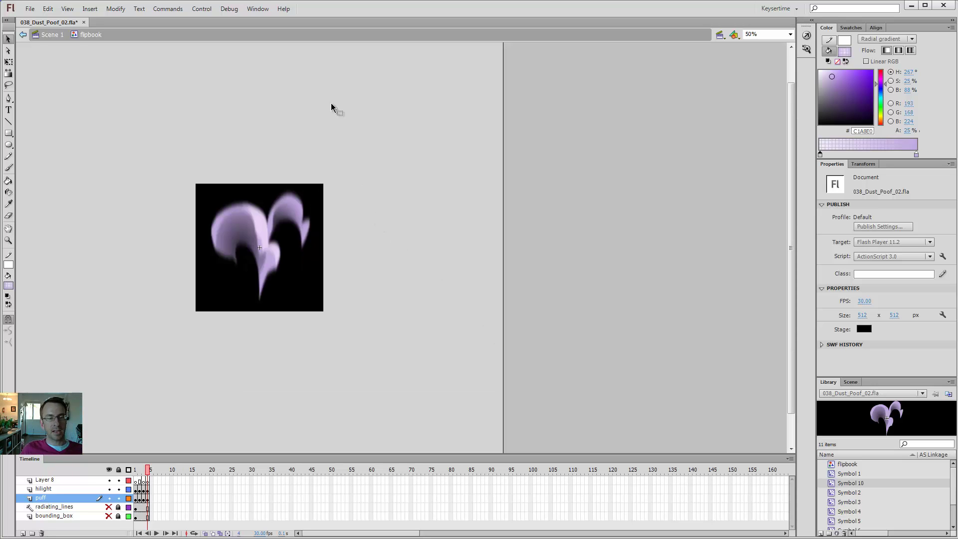
left_click(52, 35)
left_click(102, 266)
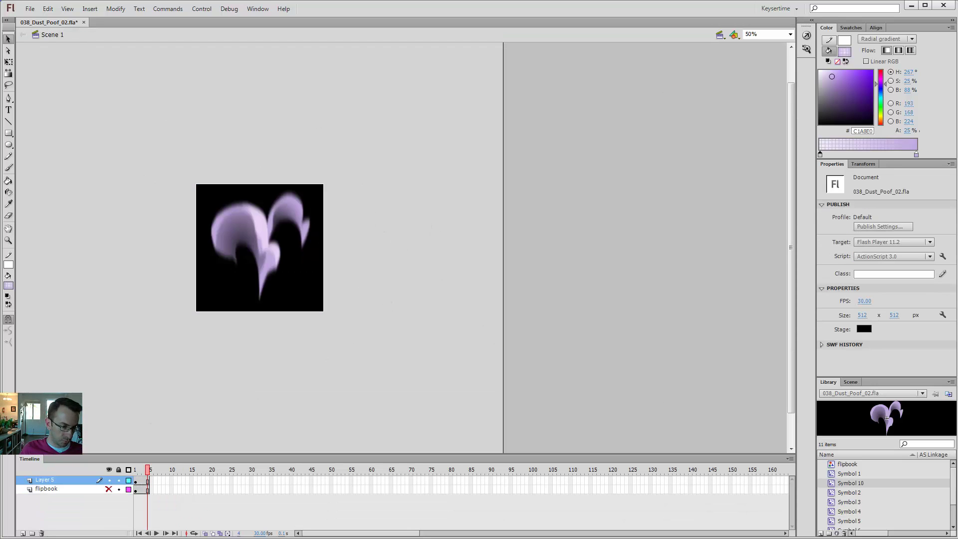
left_click(108, 480)
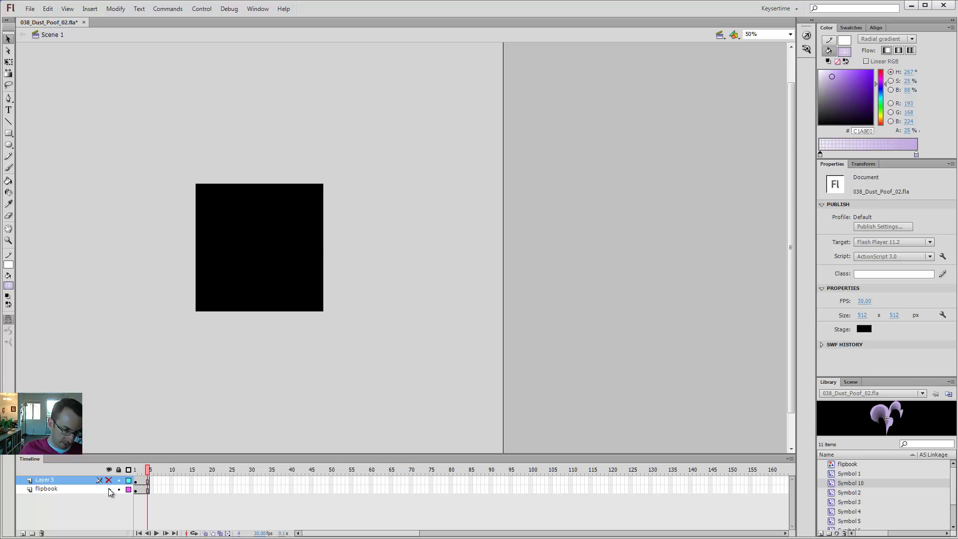
left_click(109, 490)
key("z")
left_click(265, 229)
key("v")
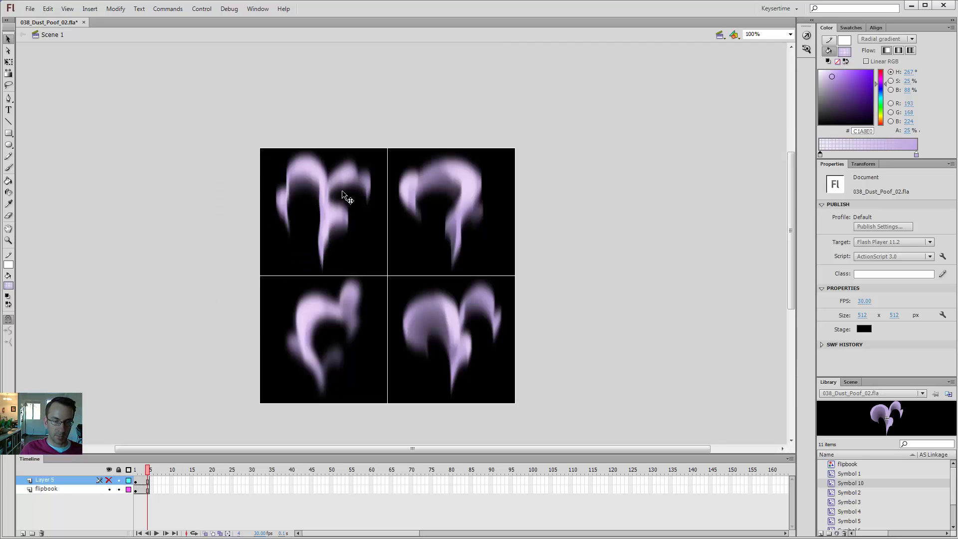
- Open the flipbook symbol, turn its bounding_box layer into a guide layer, and return to Scene 1
double_click(323, 211)
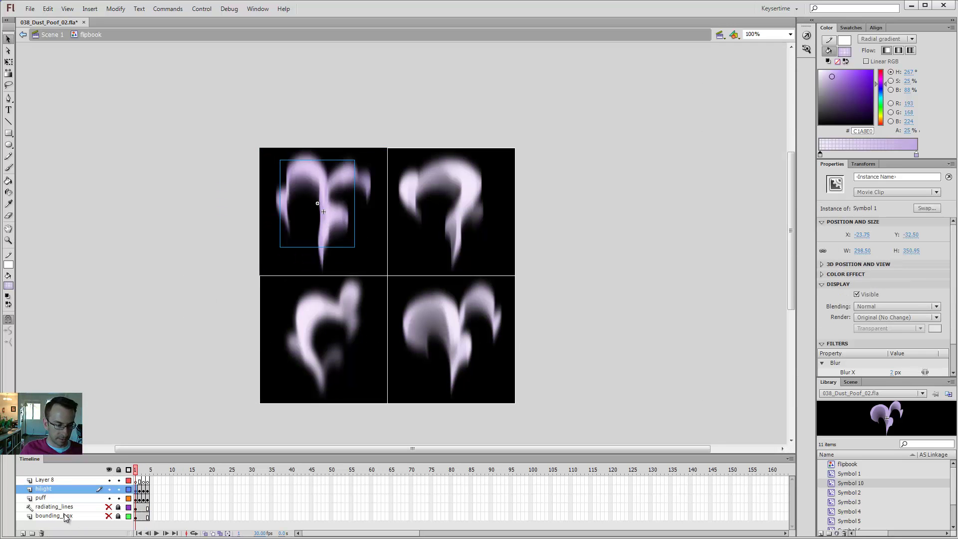
right_click(57, 521)
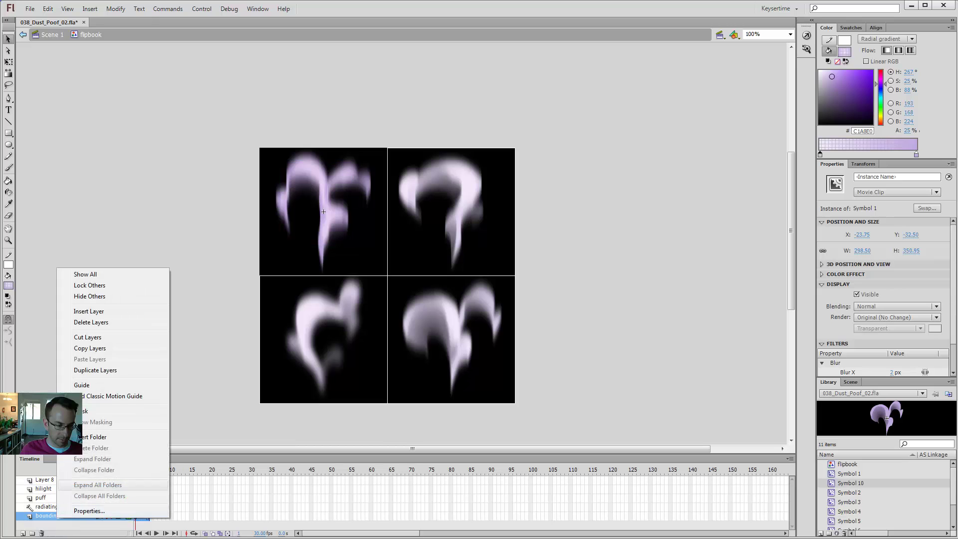
left_click(87, 385)
double_click(134, 325)
left_click(158, 256)
mouse_move(606, 226)
left_mouse_down()
mouse_move(593, 188)
mouse_move(622, 120)
mouse_move(566, 101)
mouse_move(596, 214)
left_mouse_up()
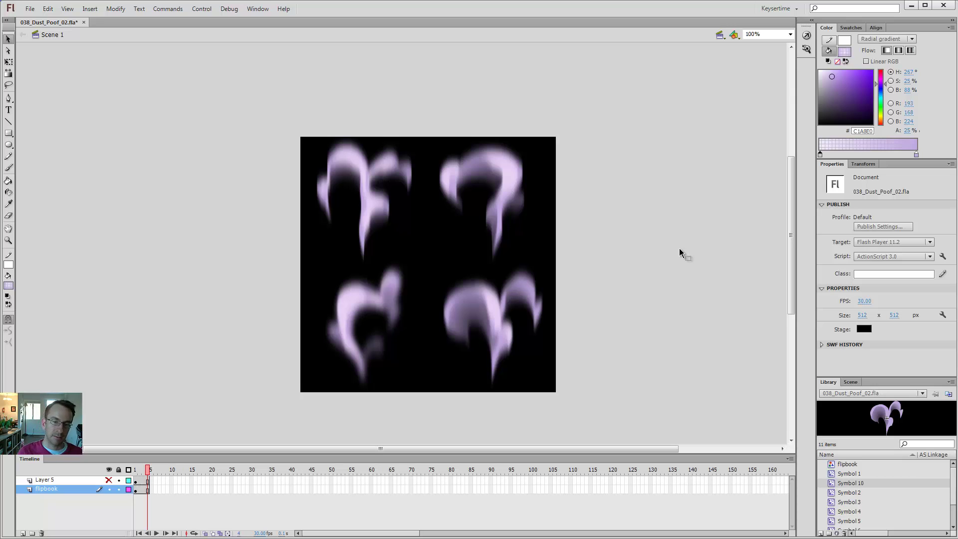
- Examine the shading and blurred highlights of all four puff frames up close, comparing the upper and lower pairs
key("z")
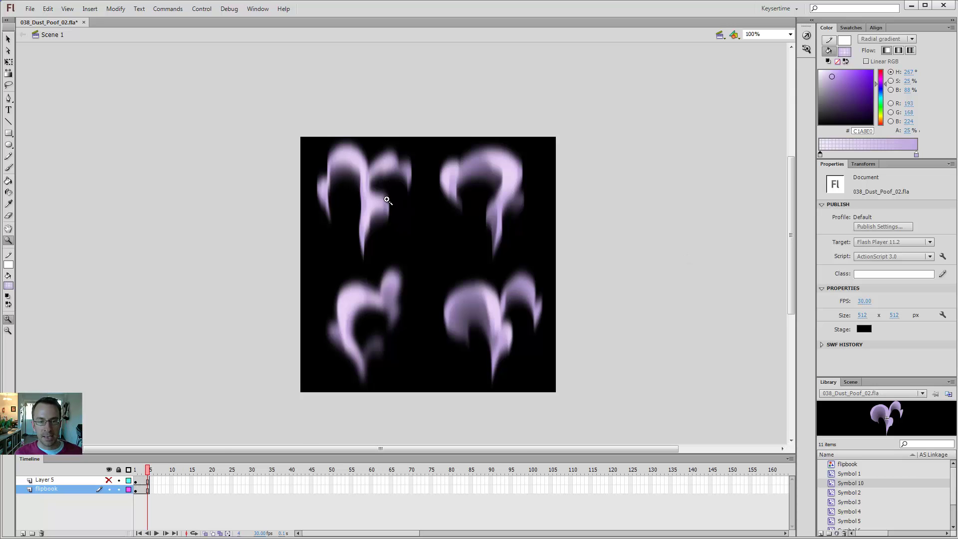
left_click(388, 201)
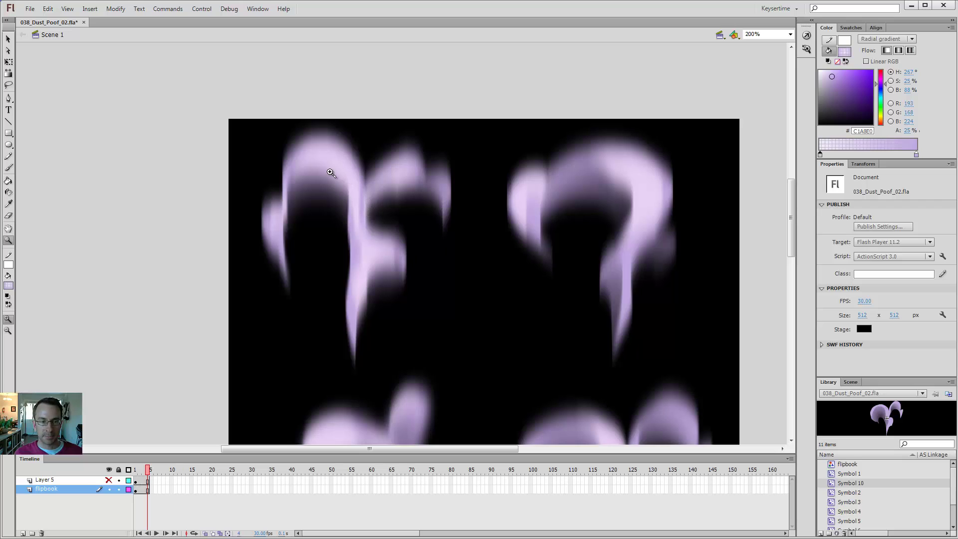
key("v")
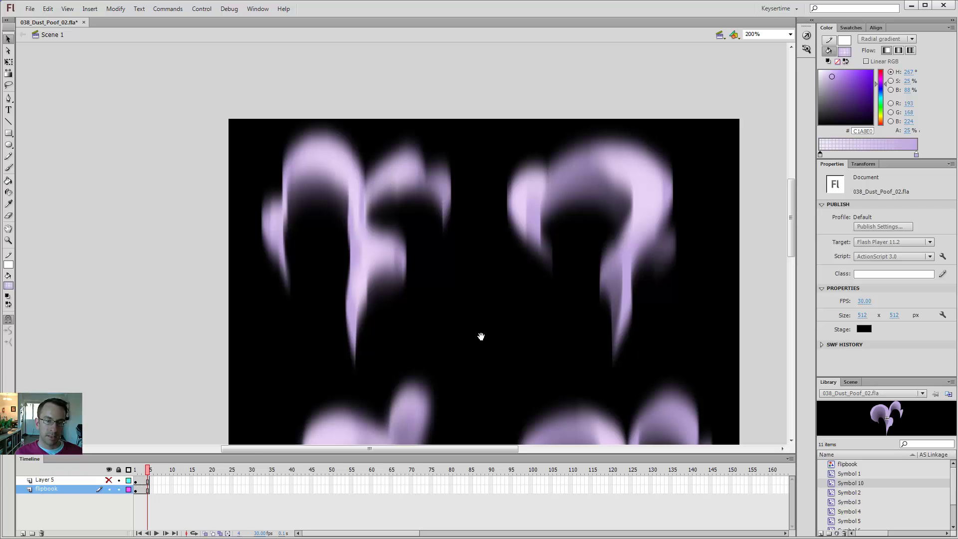
left_click_drag(472, 337, 384, 340)
scroll(445, 236, "down", 5)
scroll(445, 235, "right", 2)
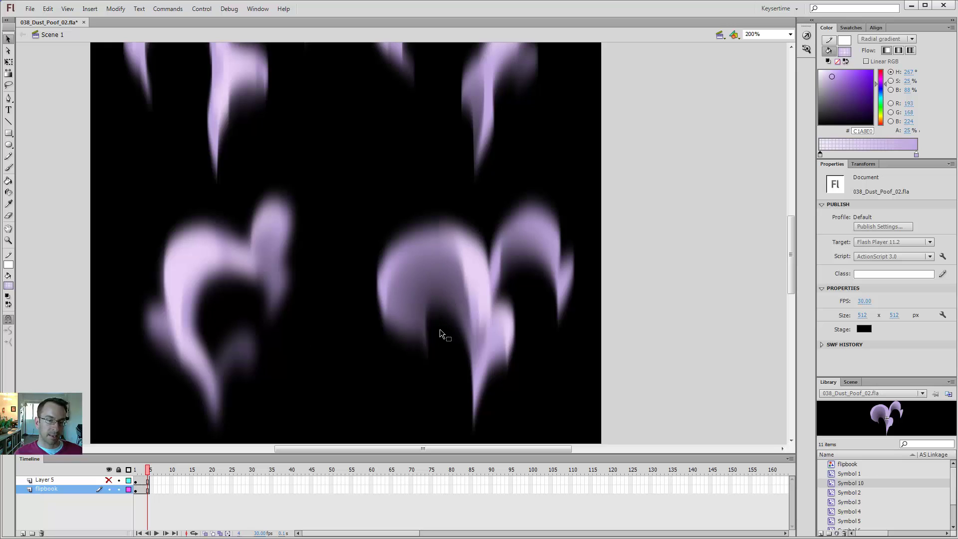
left_click_drag(403, 165, 408, 280)
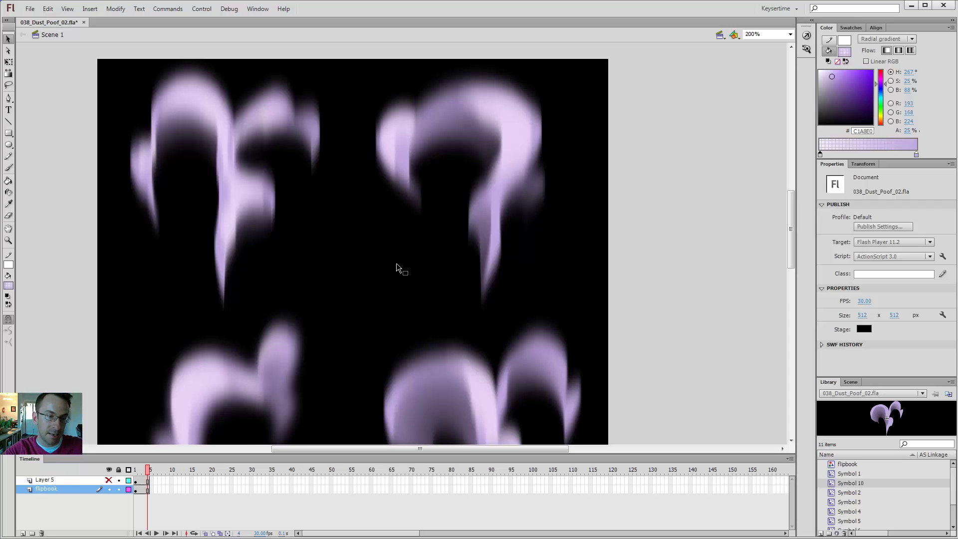
key("ctrl+1")
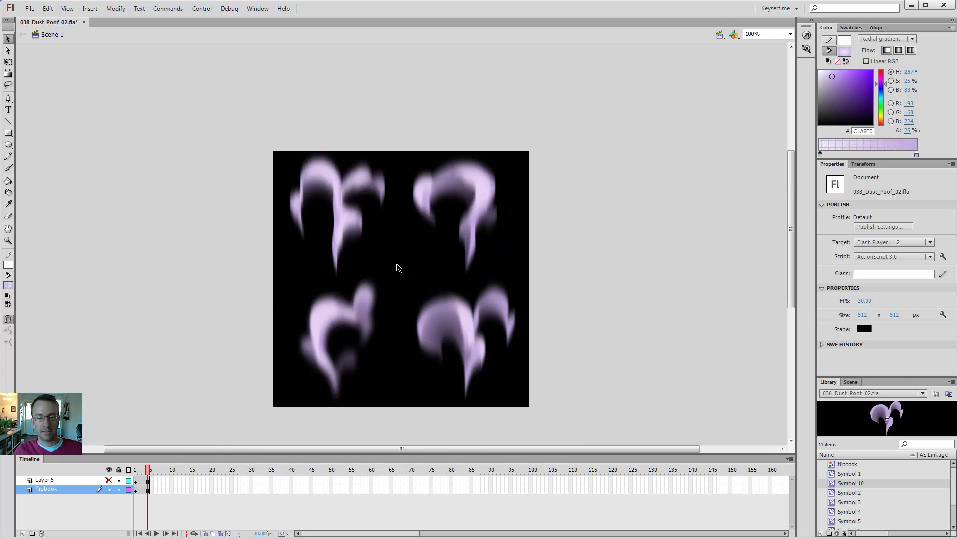
key("z")
key("v")
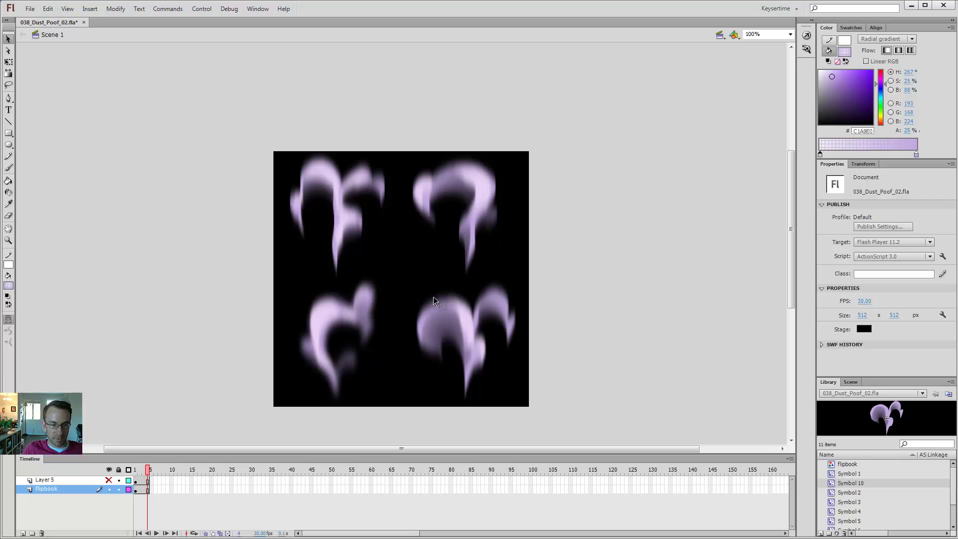
- Open the frame 4 puff symbol and set the left lobe's inner radial gradient centre colour to 0% alpha
left_click(443, 324)
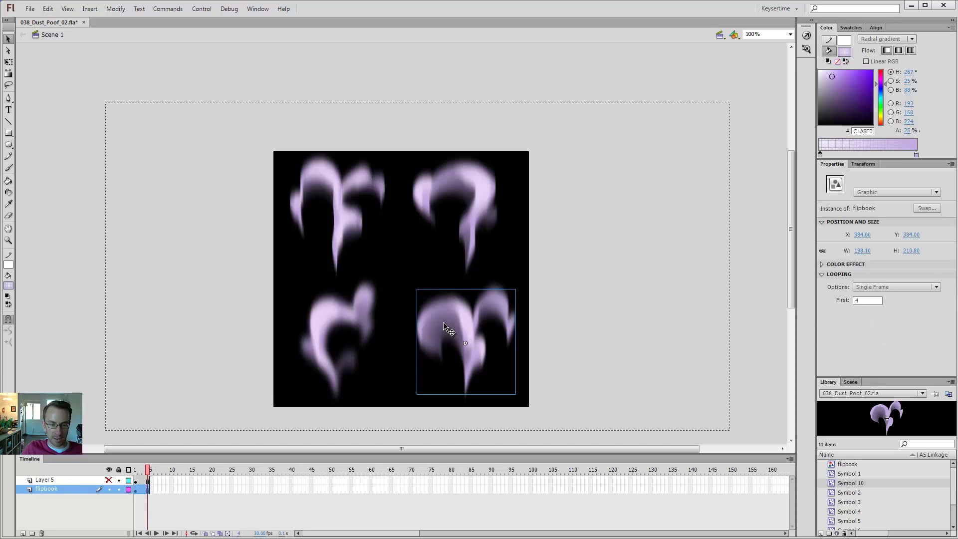
double_click(443, 325)
key("ctrl+4")
double_click(348, 197)
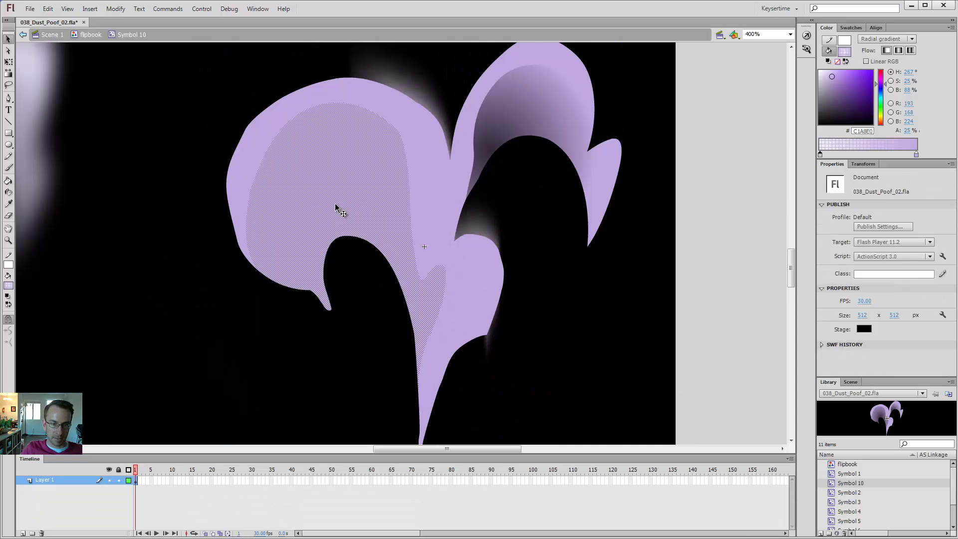
key("f")
left_click(352, 229)
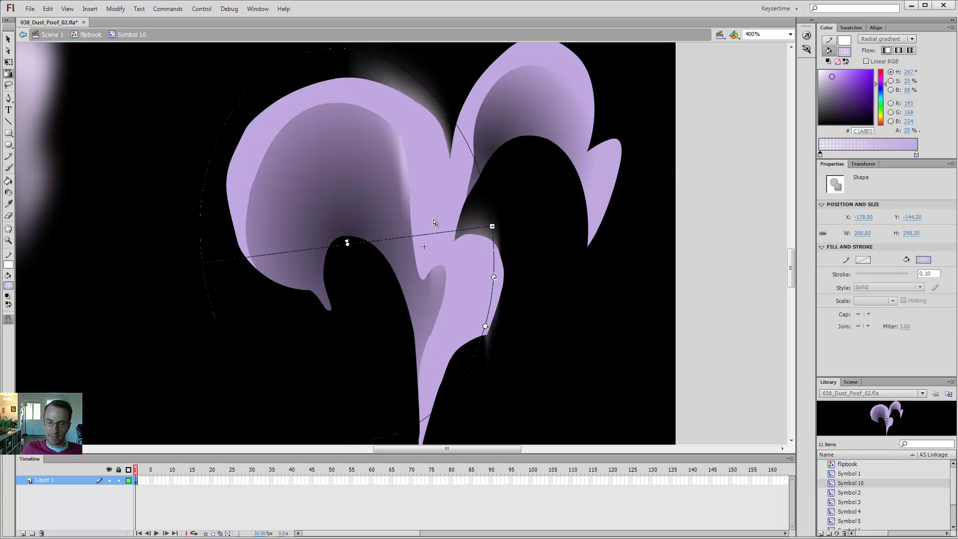
left_click(906, 131)
type("0")
key("Return")
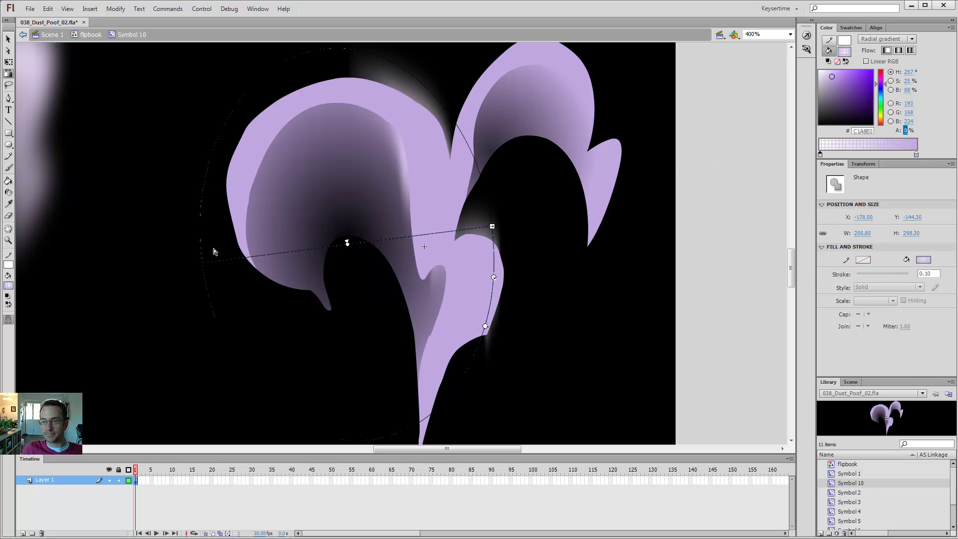
- Shift the left lobe gradient's transparent centre stop slightly toward the opaque end to enlarge the dark hollow
left_click(350, 321)
left_click(350, 225)
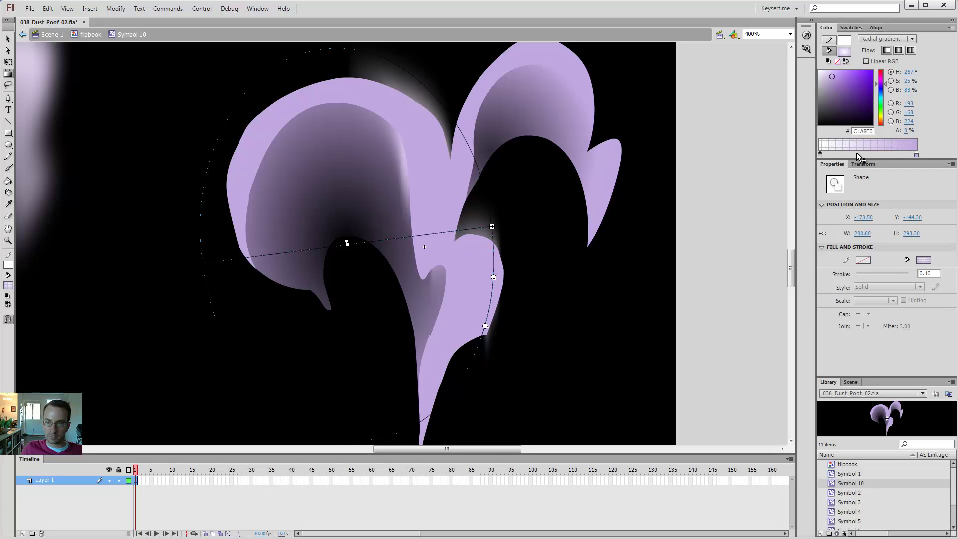
left_click_drag(820, 155, 837, 155)
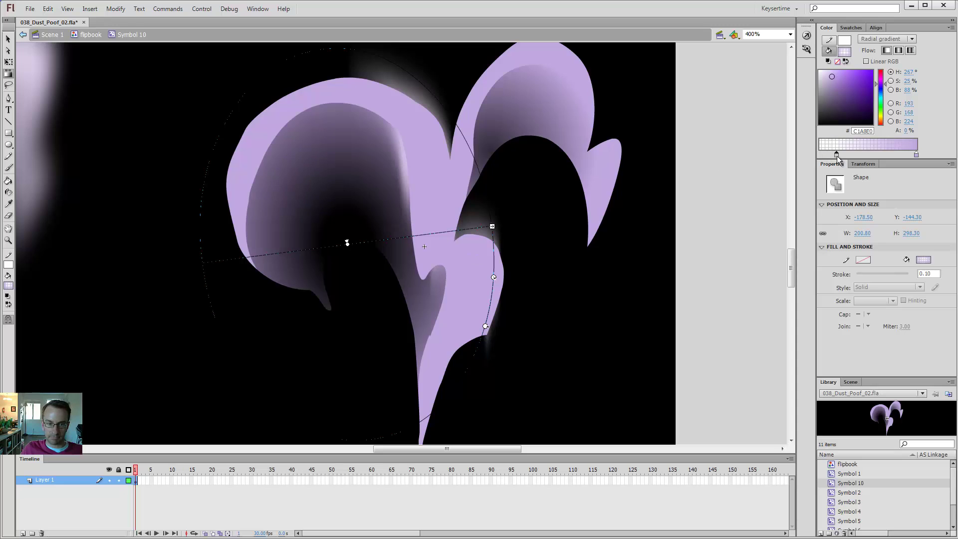
- Return to Scene 1 and inspect the hollow of the frame 4 puff beside the neighbouring frames
key("v")
double_click(370, 328)
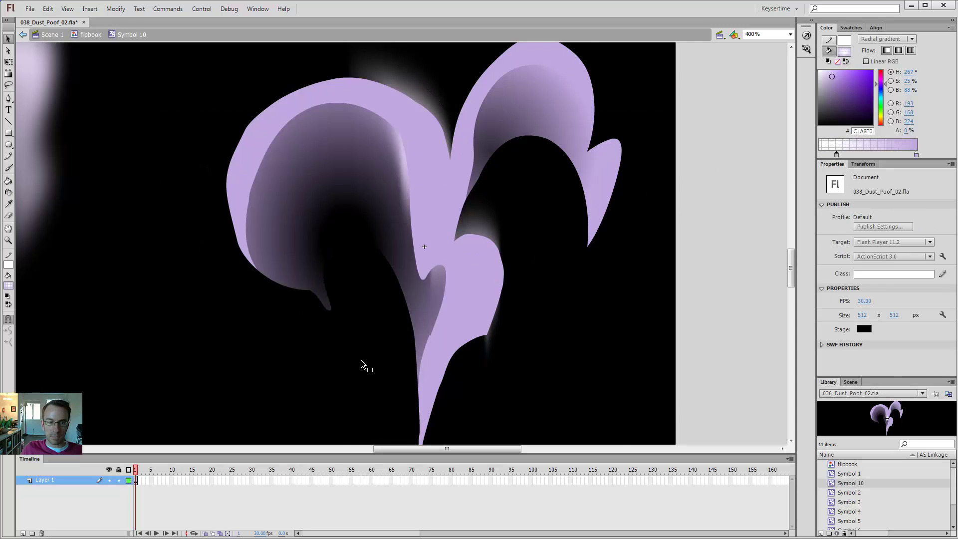
double_click(360, 363)
key("ctrl+minus")
left_click(568, 304)
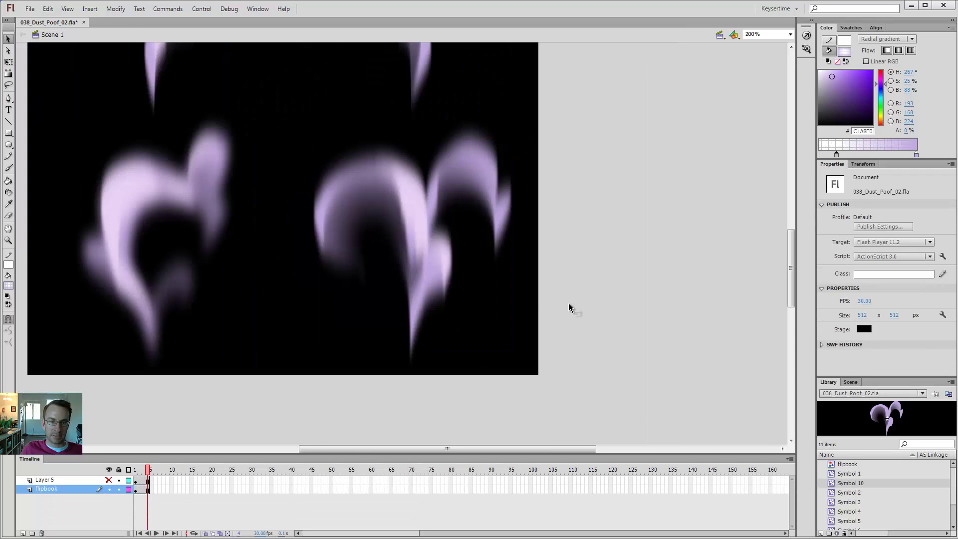
key("ctrl+minus")
key("z")
left_click(449, 218)
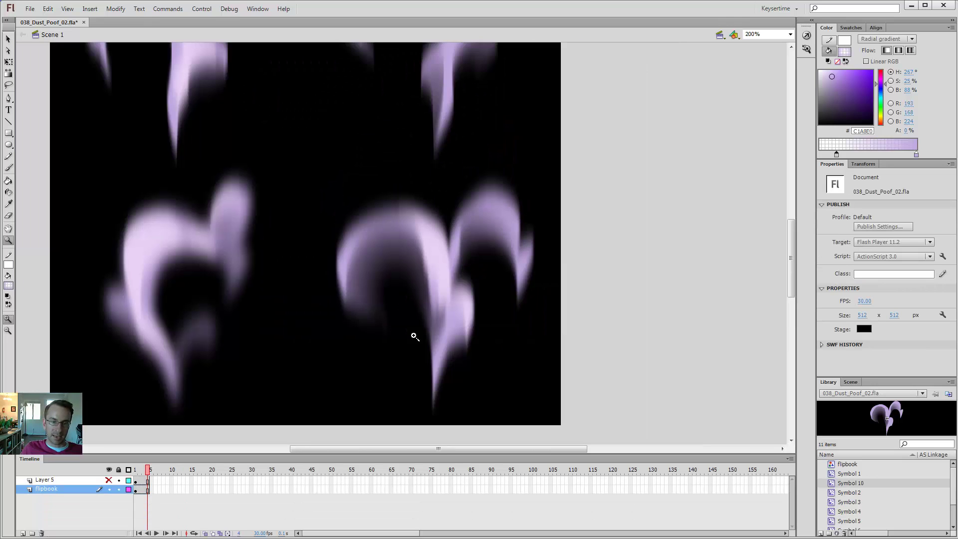
- Reopen the frame 4 puff symbol and set the left lobe's inner radial gradient centre colour to 15% alpha
key("v")
left_click(399, 262)
double_click(399, 264)
left_click(399, 273)
double_click(399, 272)
left_click(397, 274)
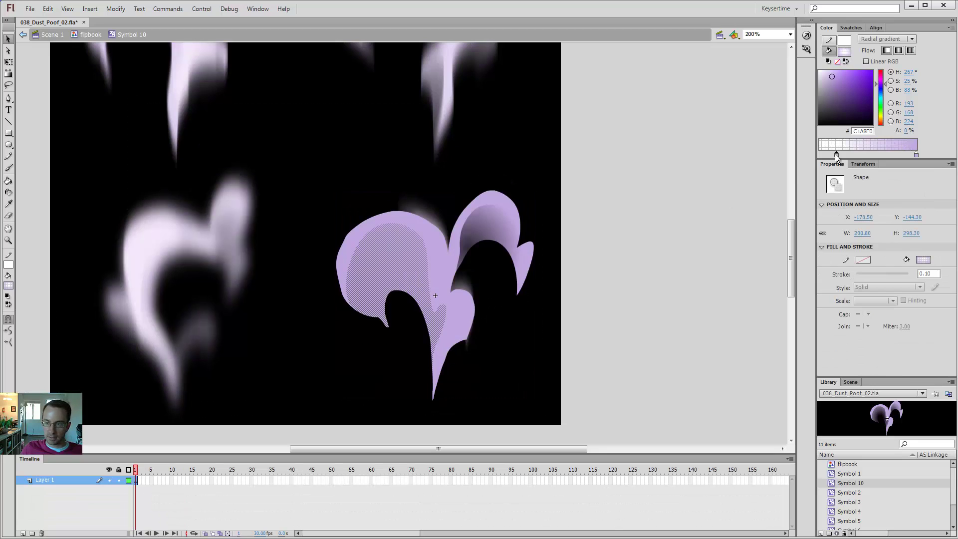
left_click(911, 130)
type("15")
left_click(625, 149)
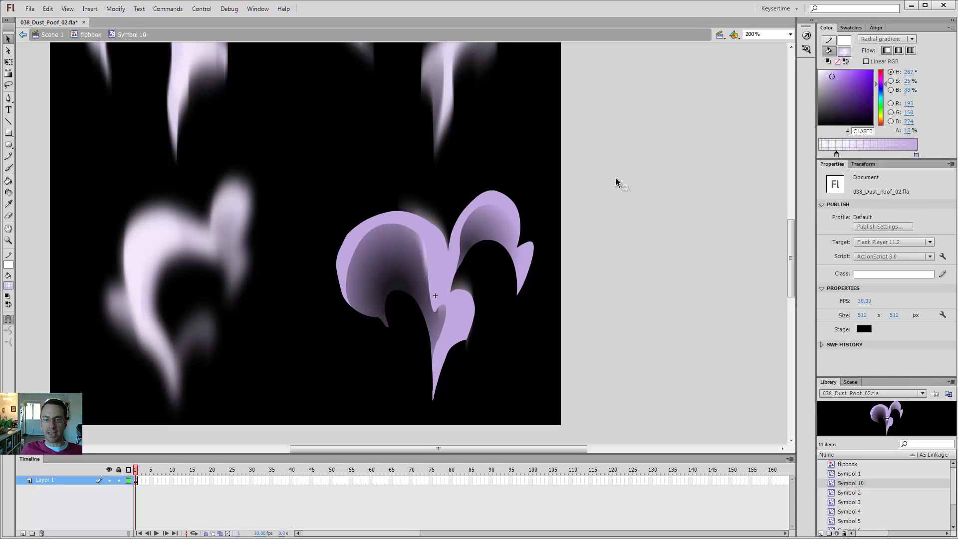
- Exit to Scene 1 and review the shading of all four puff frames together at 100% size
double_click(588, 146)
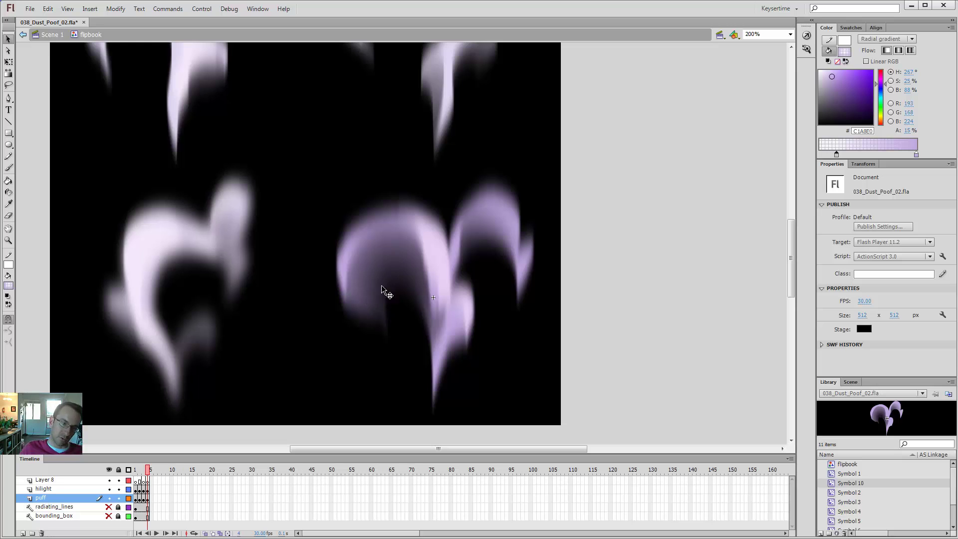
double_click(326, 169)
left_click(574, 211)
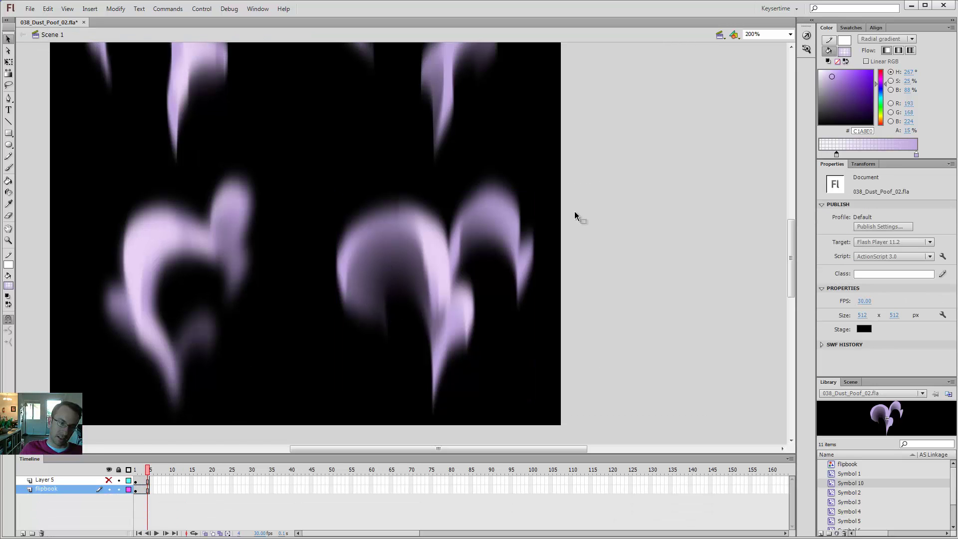
key("ctrl+1")
scroll(613, 279, "up", 3)
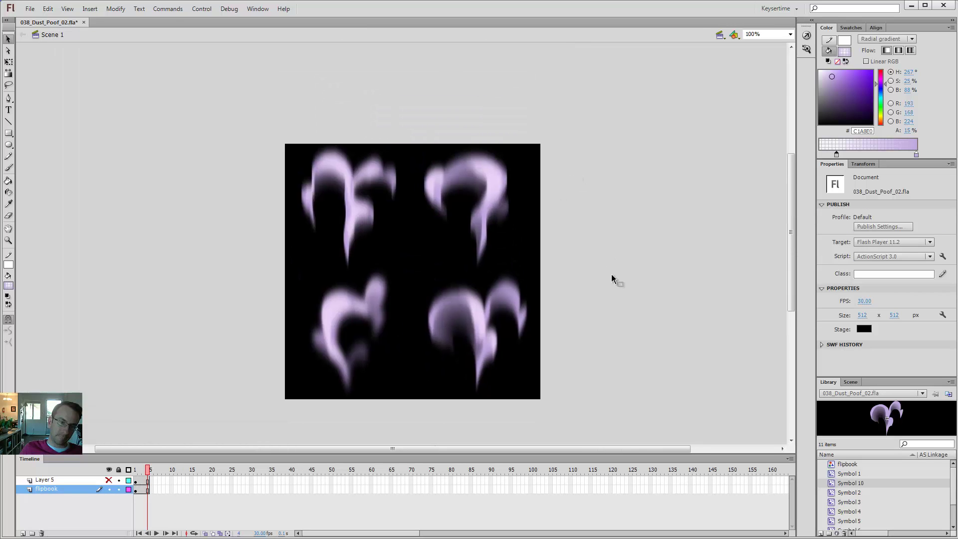